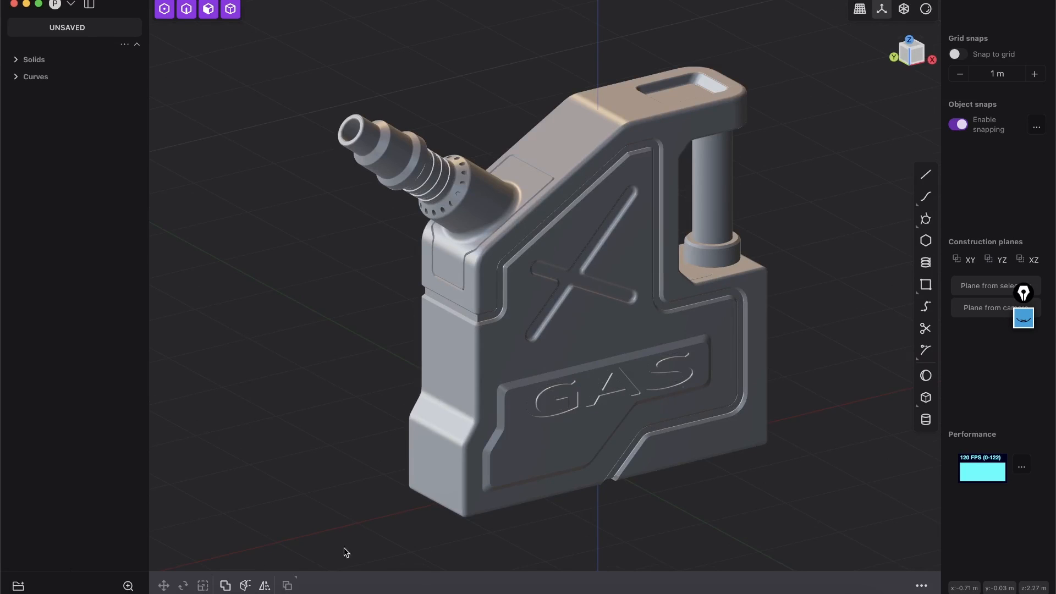
# Step: Look over the trial download options on plasticity.xyz in the browser, and return to the finished gas can model in Plasticity
pyautogui.click(355, 584)
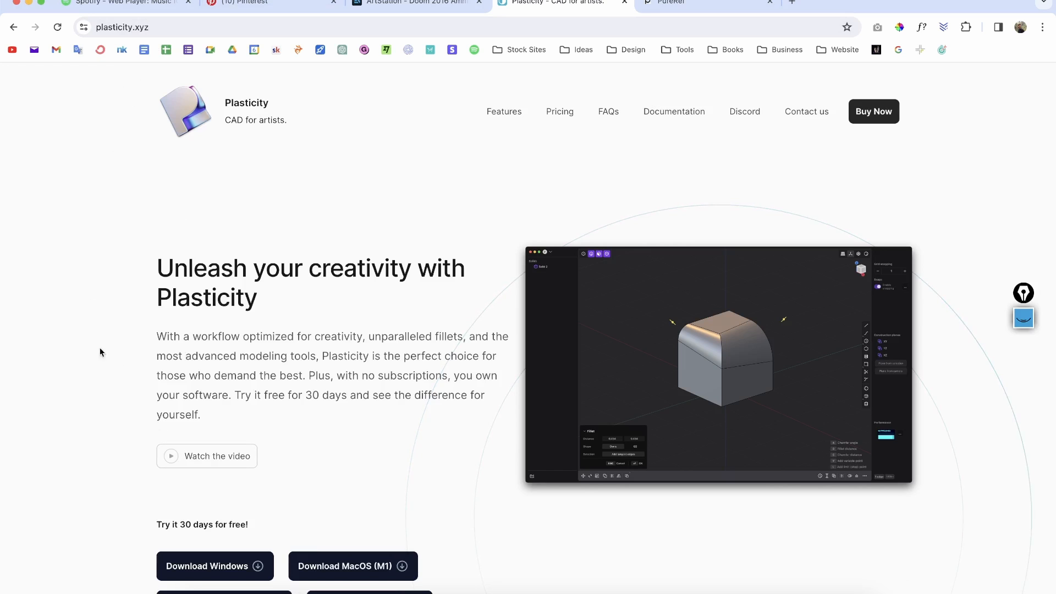
pyautogui.scroll(-3, 165, 418)
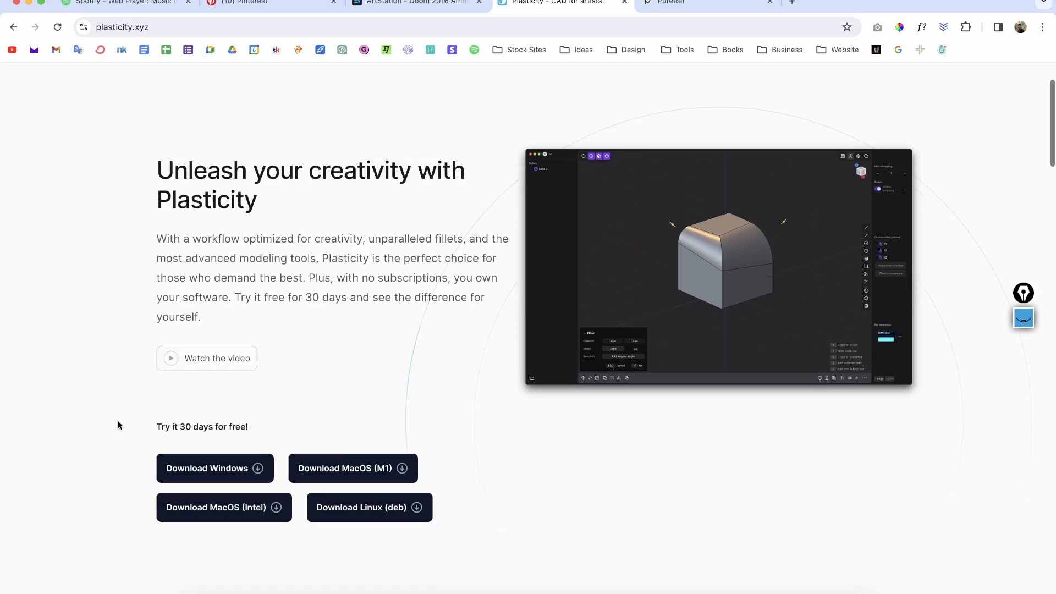
pyautogui.click(426, 588)
pyautogui.moveTo(541, 273); pyautogui.dragTo(536, 308, button='middle')
pyautogui.scroll(-3, 545, 268)
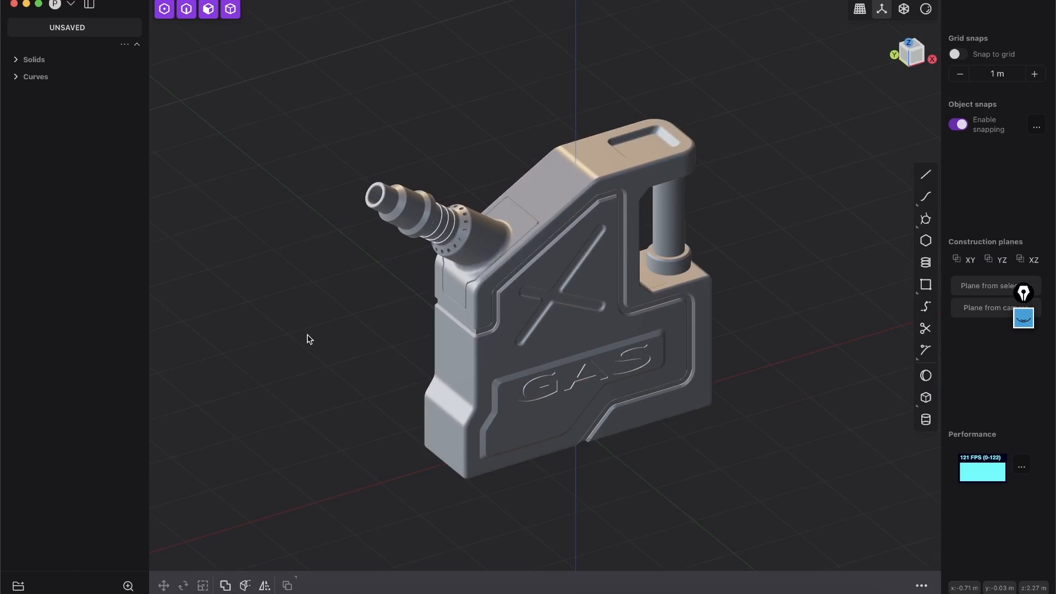
# Step: Switch to the Plasticity window that holds the default cube
pyautogui.press('super+Tab')
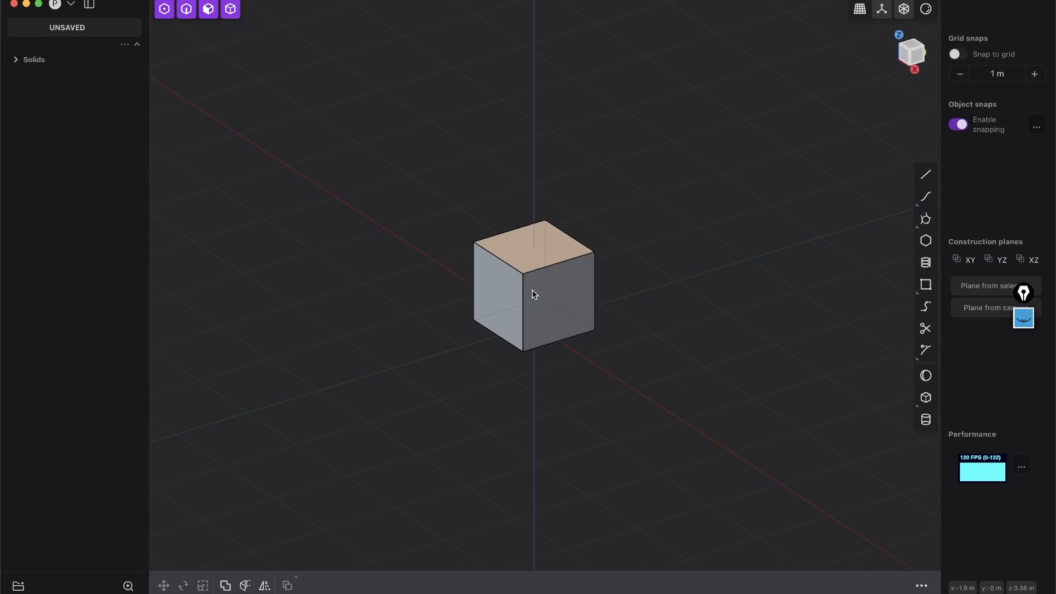
pyautogui.moveTo(534, 292); pyautogui.dragTo(514, 300, button='middle')
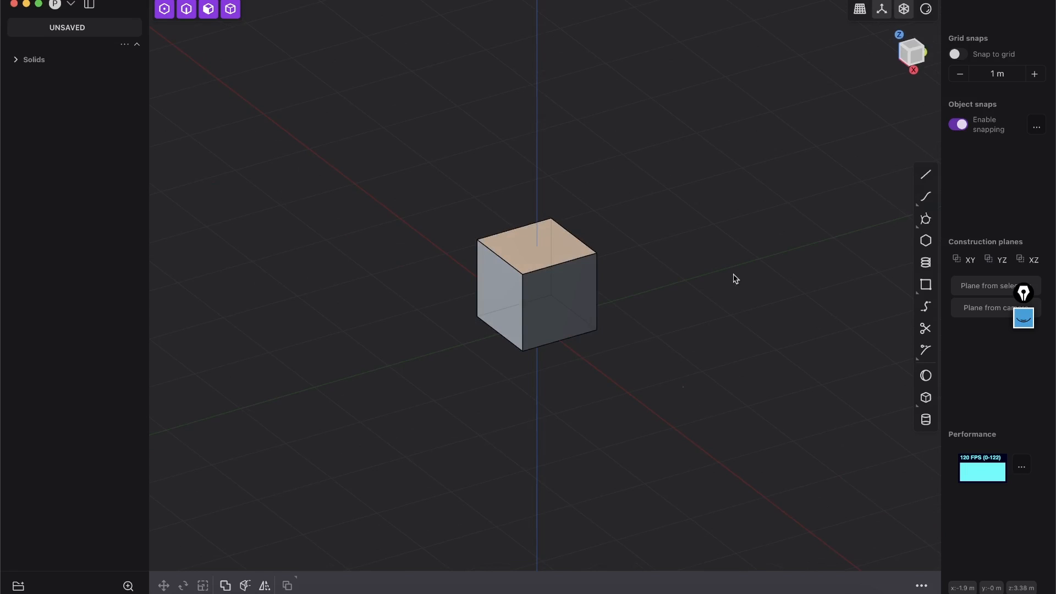
pyautogui.moveTo(166, 420); pyautogui.dragTo(170, 439, button='middle')
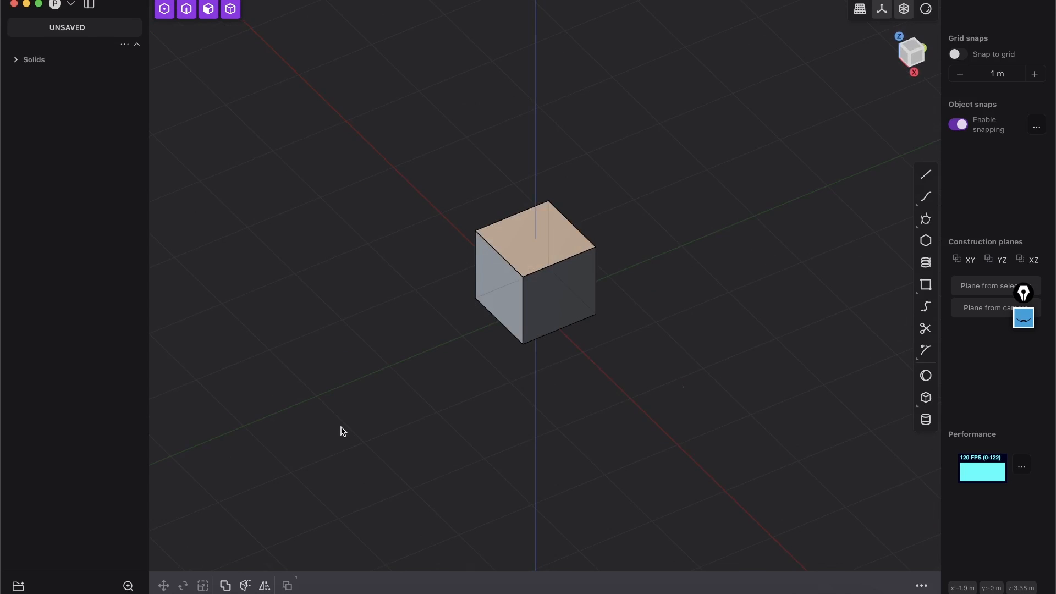
pyautogui.moveTo(435, 294); pyautogui.dragTo(491, 272, button='middle')
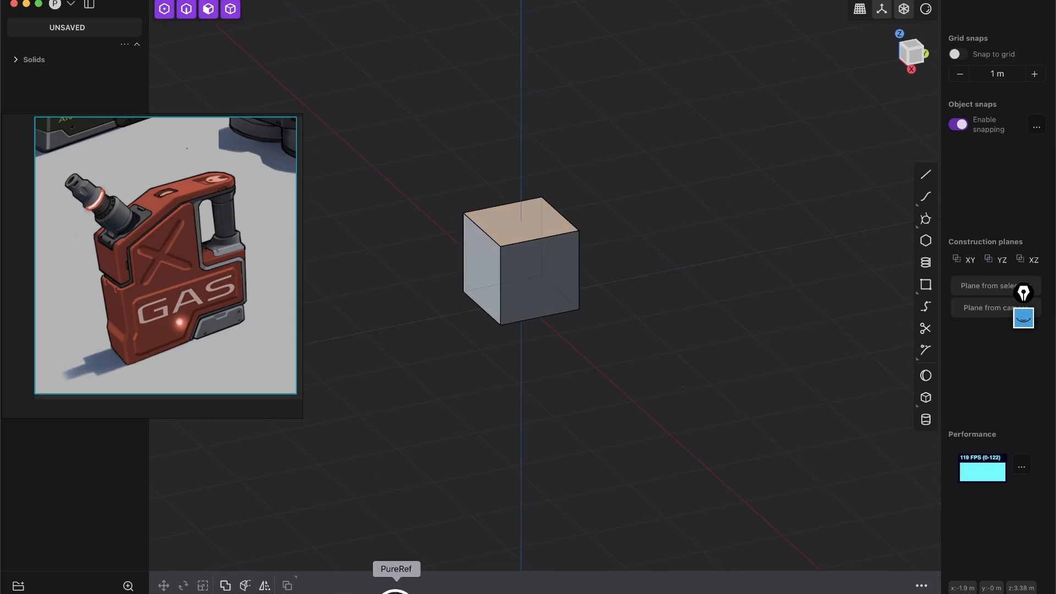
# Step: Open the download page of pureref.com in the browser and examine its platform and price options
pyautogui.click(358, 589)
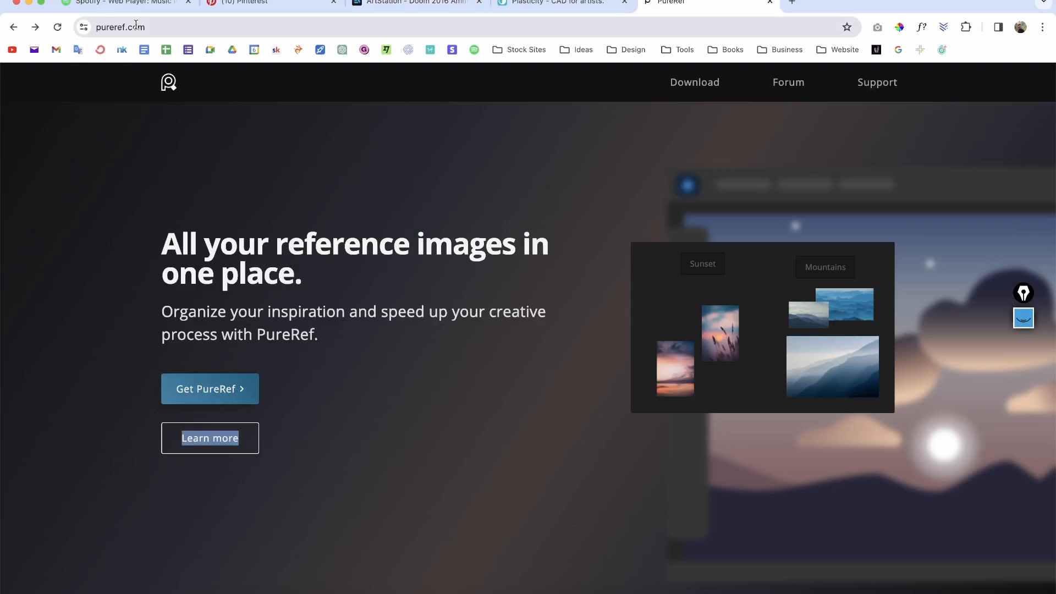
pyautogui.click(436, 150)
pyautogui.click(705, 88)
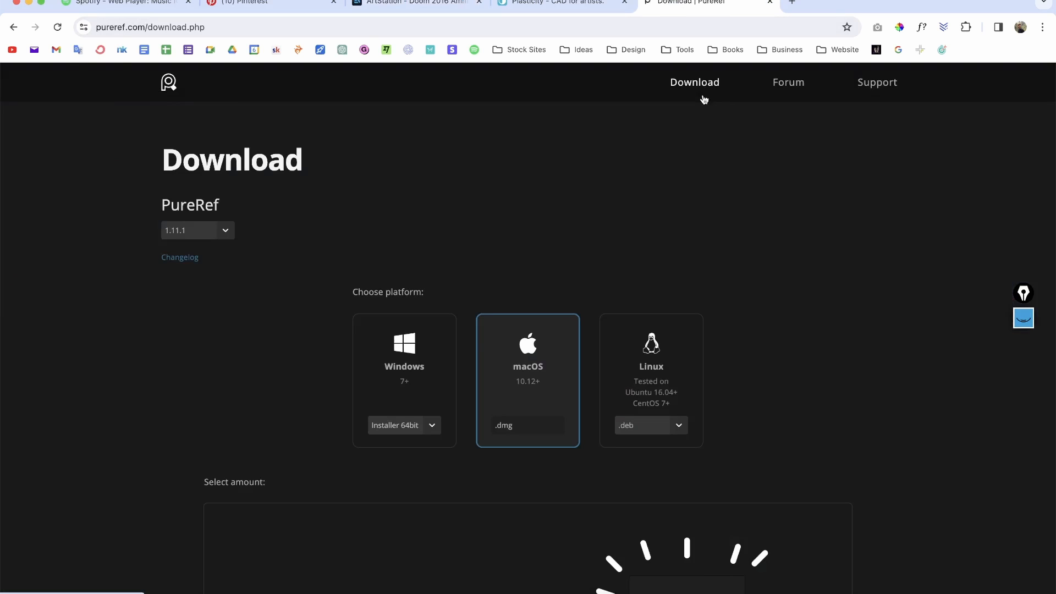
pyautogui.scroll(-8, 469, 273)
pyautogui.scroll(-2, 468, 268)
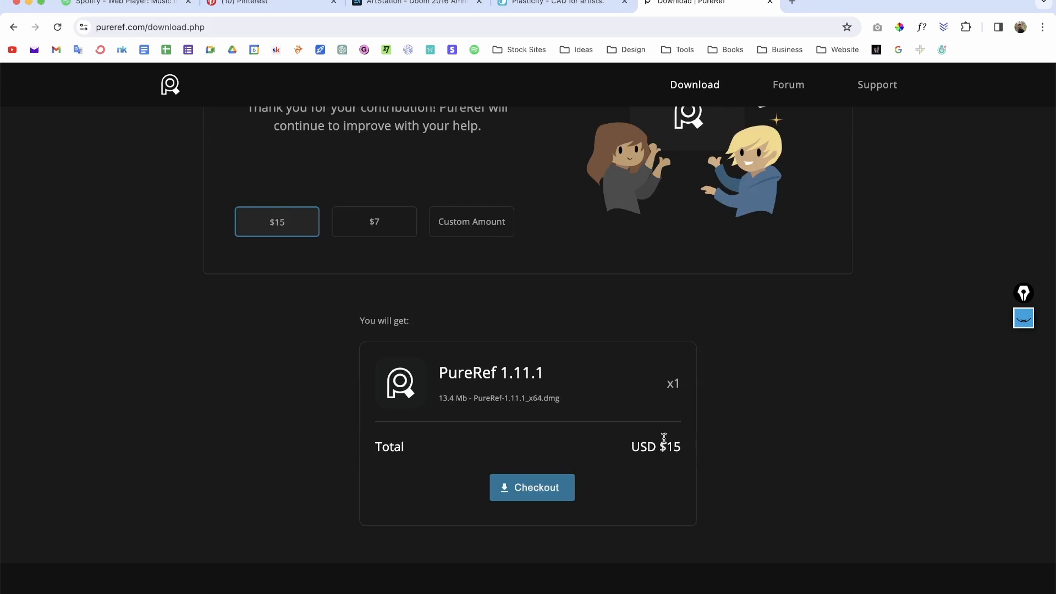
# Step: Set the custom contribution amount for PureRef 1.11.1 to $0
pyautogui.scroll(4, 466, 341)
pyautogui.click(473, 322)
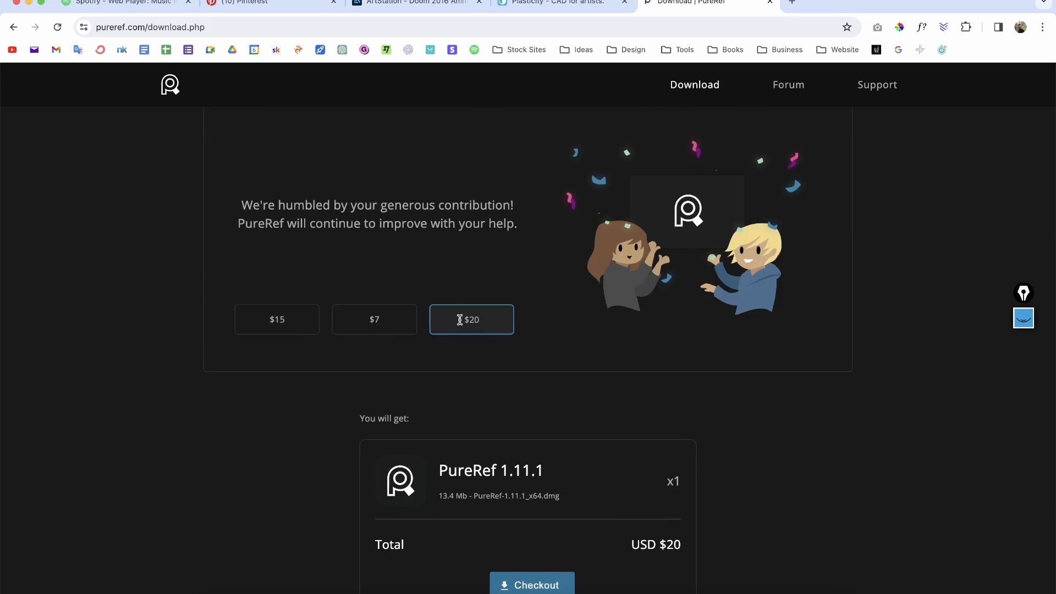
pyautogui.write('0')
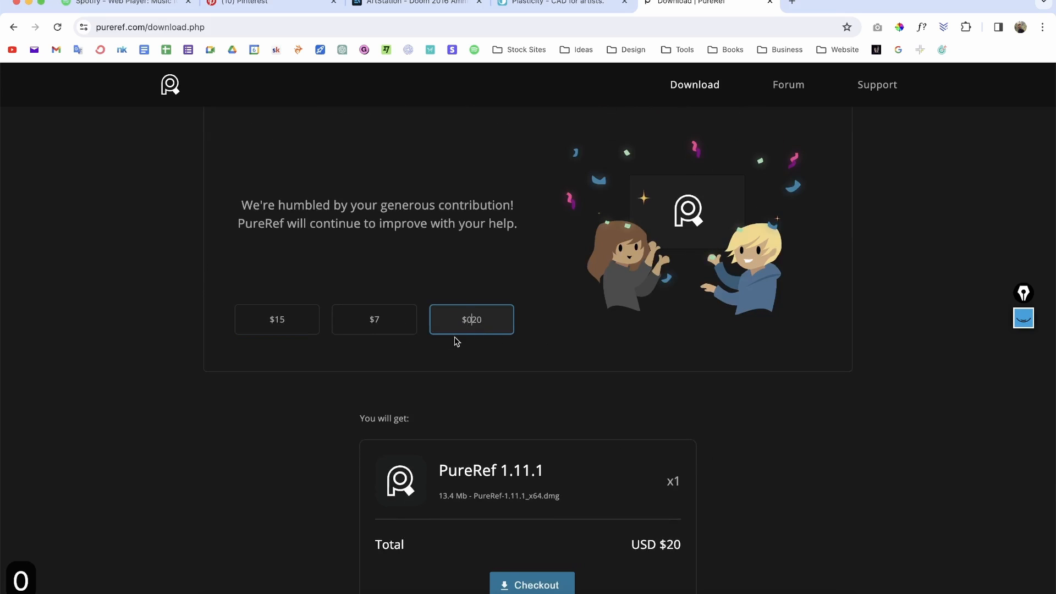
pyautogui.doubleClick(465, 326)
pyautogui.write('0')
pyautogui.scroll(-4, 478, 352)
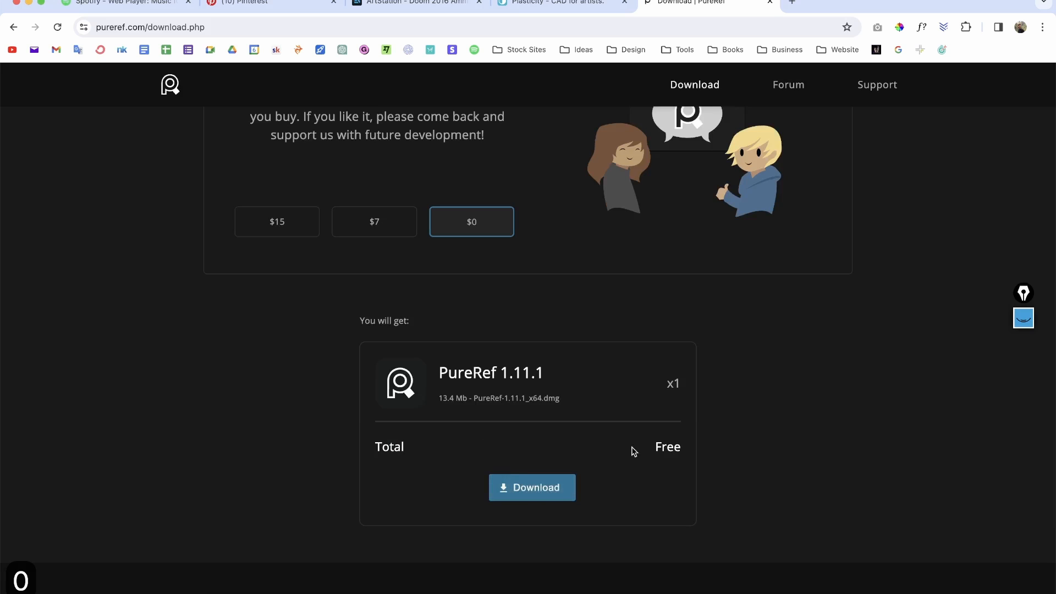
pyautogui.moveTo(648, 445); pyautogui.dragTo(717, 445)
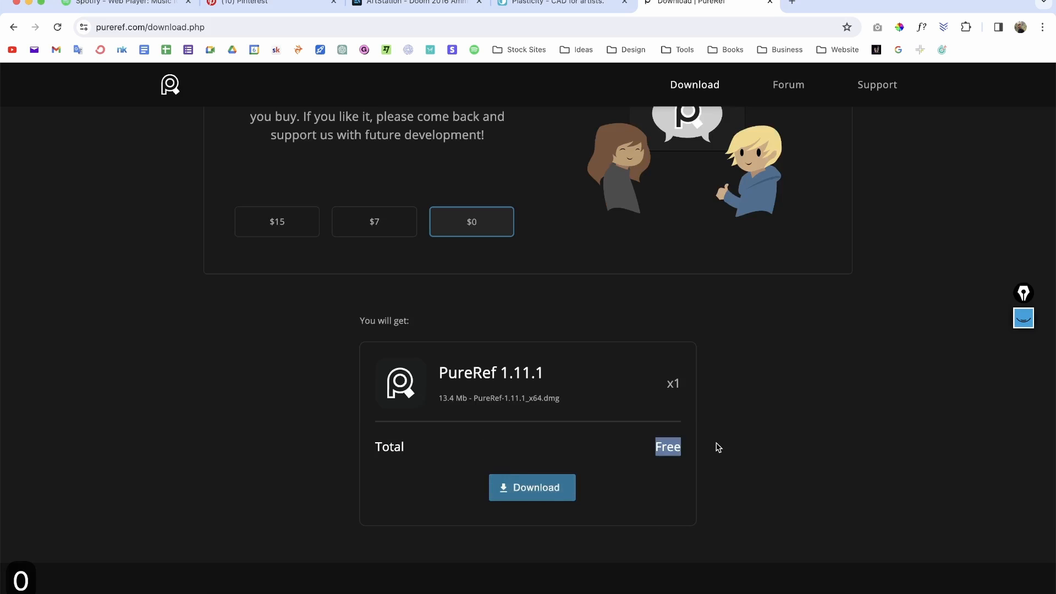
# Step: Close the PureRef page, minimize the browser and return to Plasticity with the gas can reference image displayed
pyautogui.click(769, 2)
pyautogui.click(29, 7)
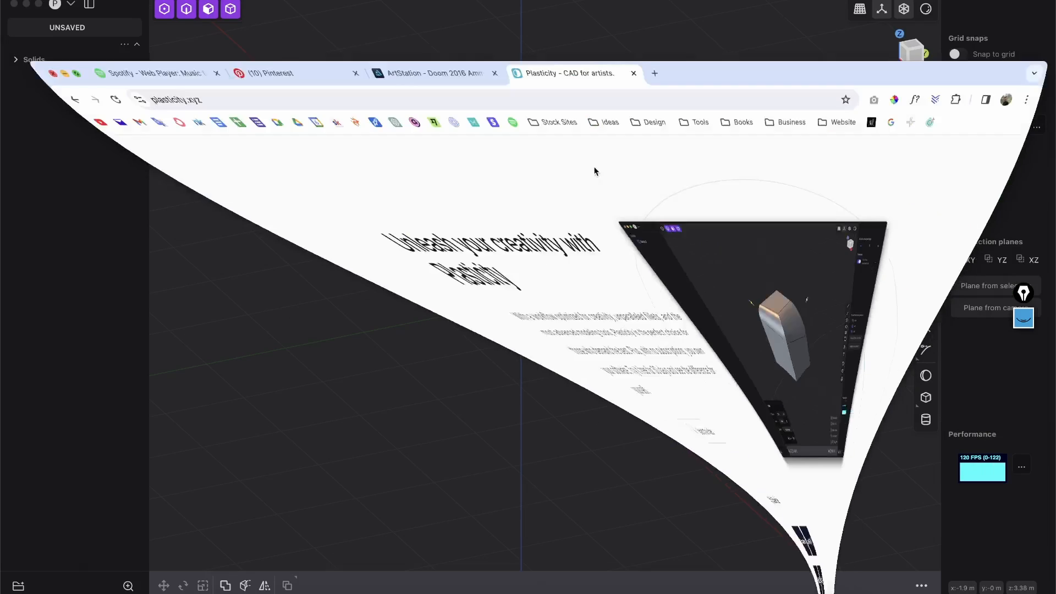
pyautogui.click(447, 586)
pyautogui.click(334, 334)
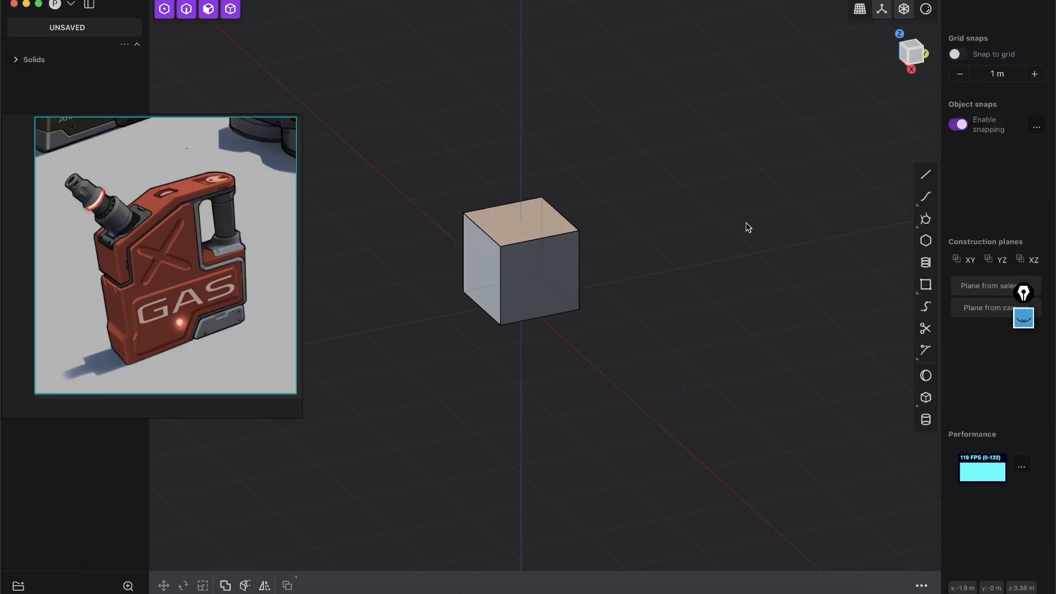
# Step: Delete the default cube from the scene
pyautogui.moveTo(644, 193); pyautogui.dragTo(636, 246, button='middle')
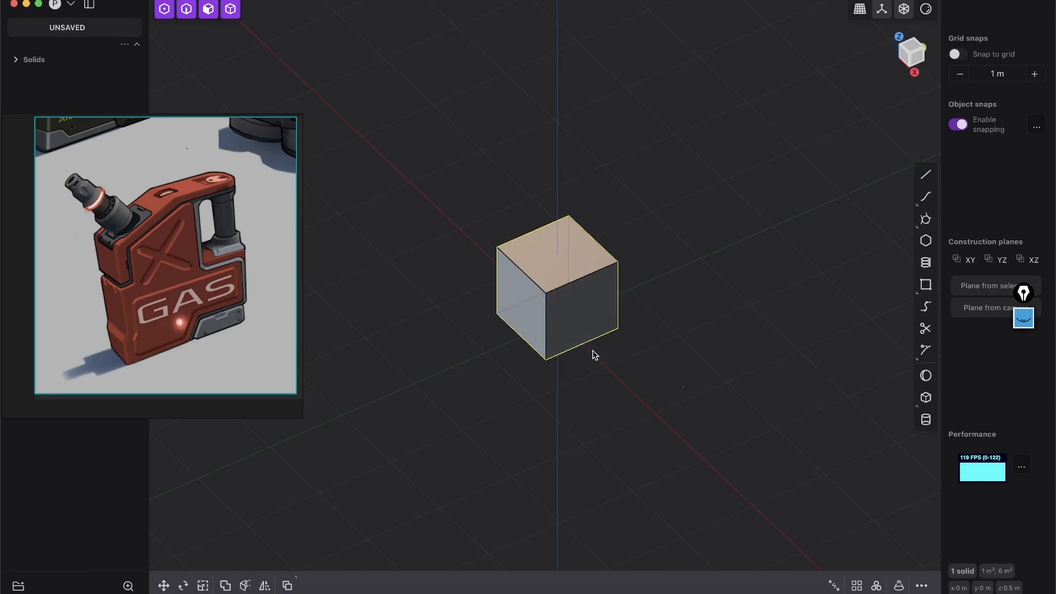
pyautogui.keyDown('shift'); pyautogui.moveTo(594, 356); pyautogui.dragTo(579, 298, button='middle'); pyautogui.keyUp('shift')
pyautogui.press('x')
pyautogui.keyDown('shift'); pyautogui.moveTo(500, 247); pyautogui.dragTo(522, 303, button='middle'); pyautogui.keyUp('shift')
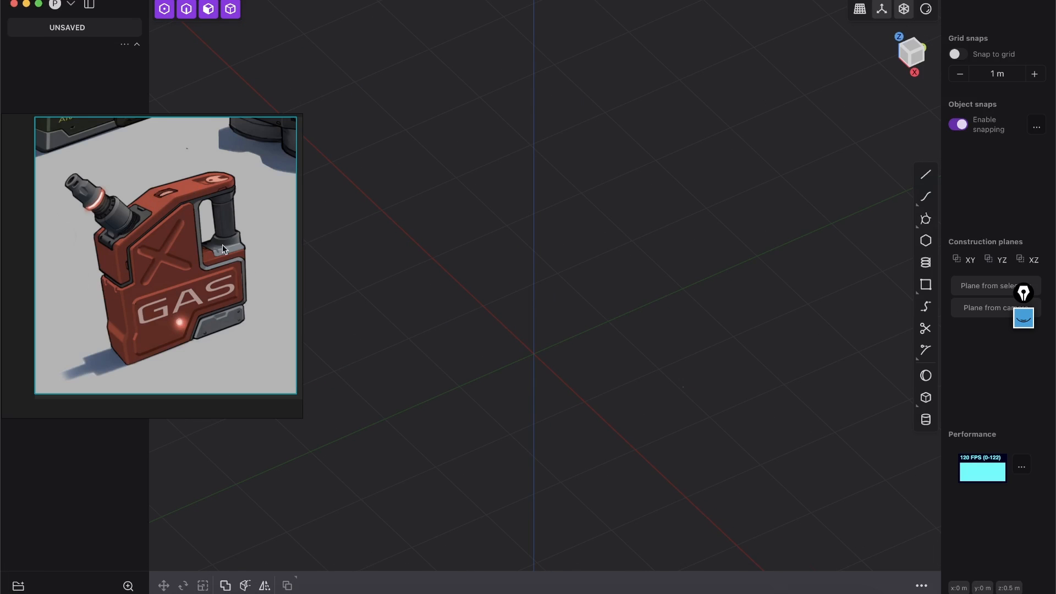
# Step: Open the Plasticity preferences at the navigation settings
pyautogui.moveTo(578, 343); pyautogui.dragTo(660, 174, button='middle')
pyautogui.moveTo(905, 68); pyautogui.dragTo(551, 253, button='middle')
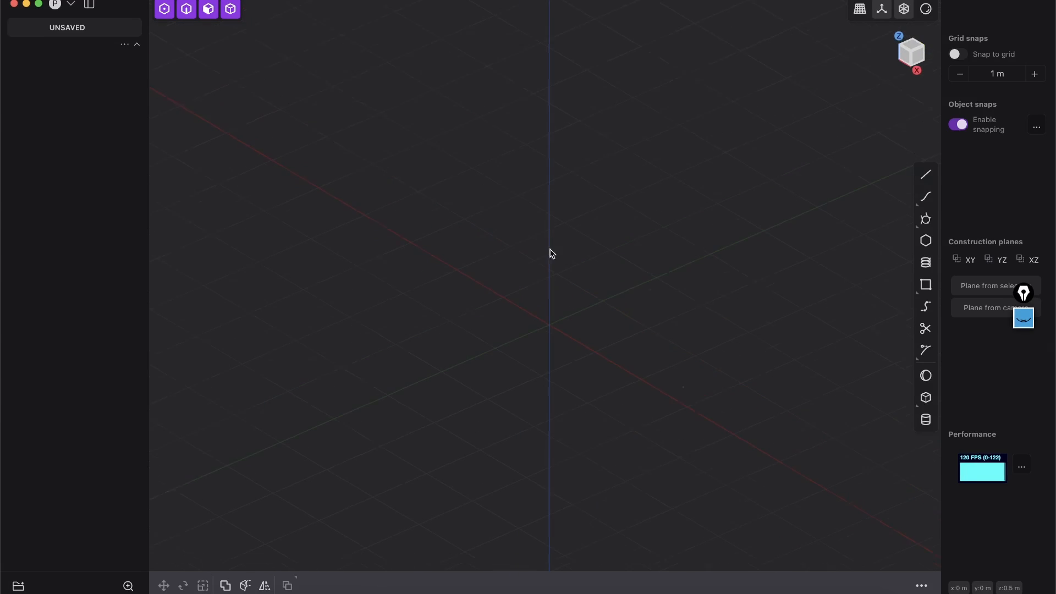
pyautogui.click(71, 5)
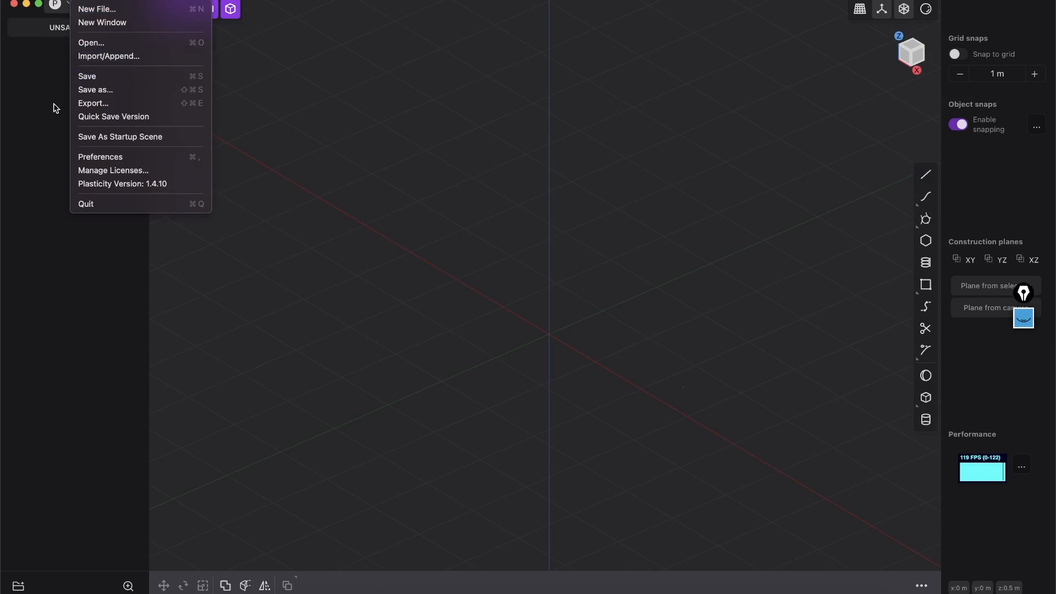
pyautogui.click(67, 55)
pyautogui.click(67, 3)
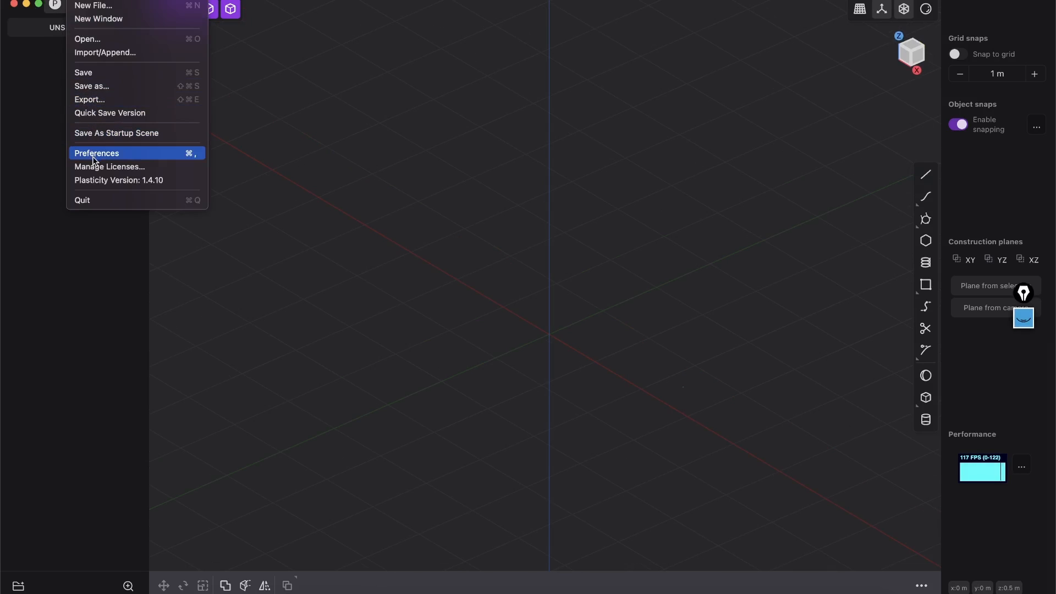
pyautogui.click(63, 12)
pyautogui.click(59, 7)
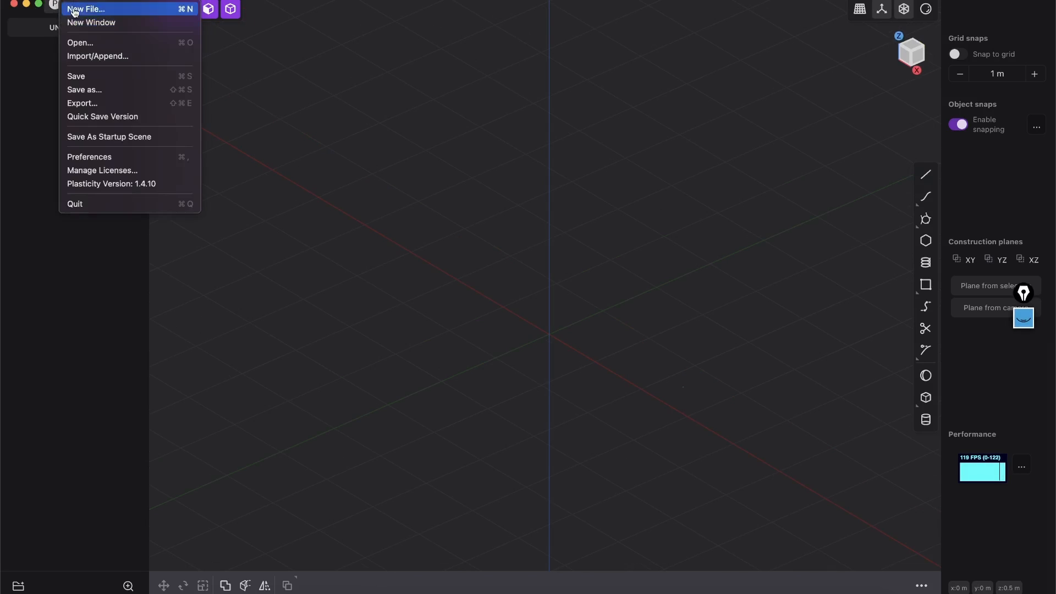
pyautogui.click(93, 158)
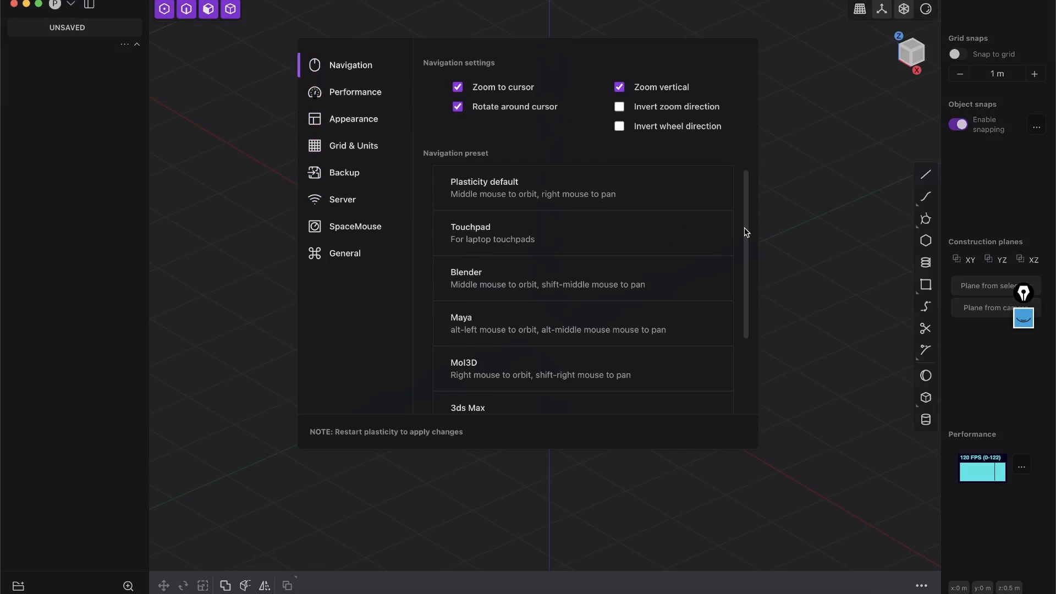
# Step: Examine the available navigation presets, from Plasticity default to Rhino, and close the preferences
pyautogui.scroll(-1, 694, 251)
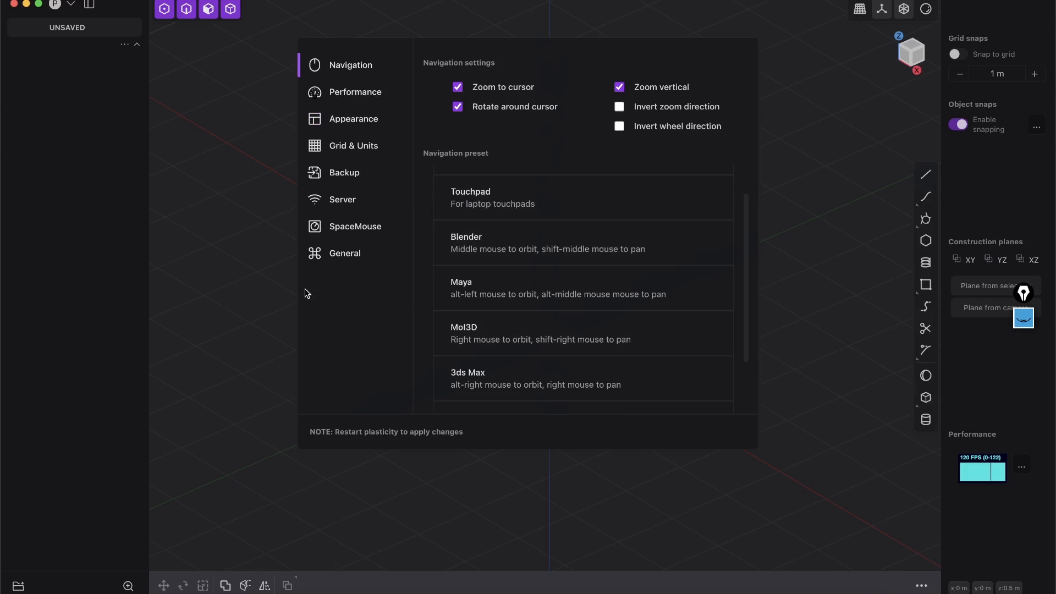
pyautogui.moveTo(744, 252); pyautogui.dragTo(733, 366)
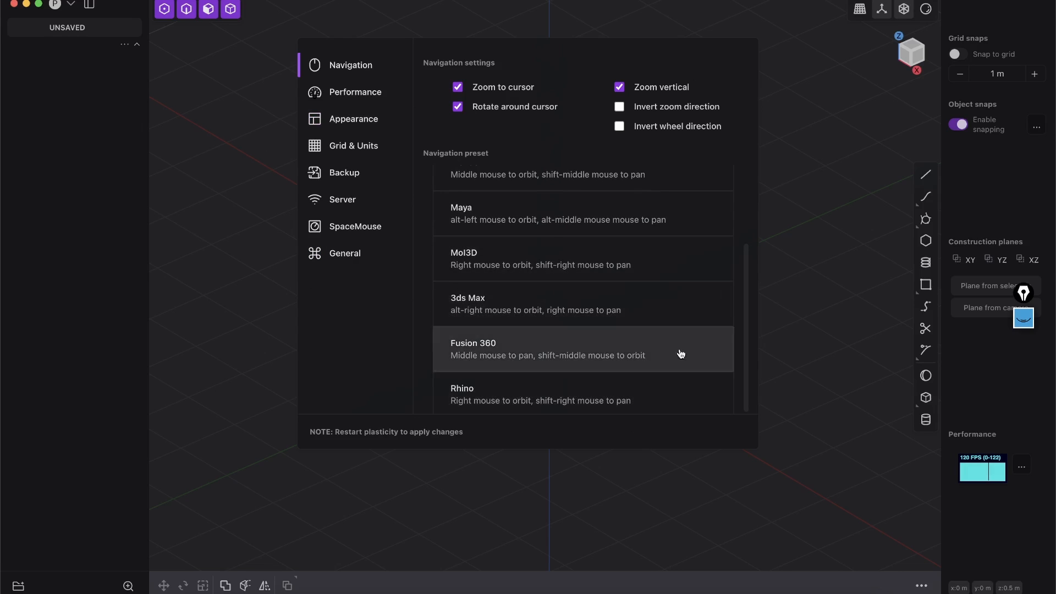
pyautogui.moveTo(745, 325); pyautogui.dragTo(737, 223)
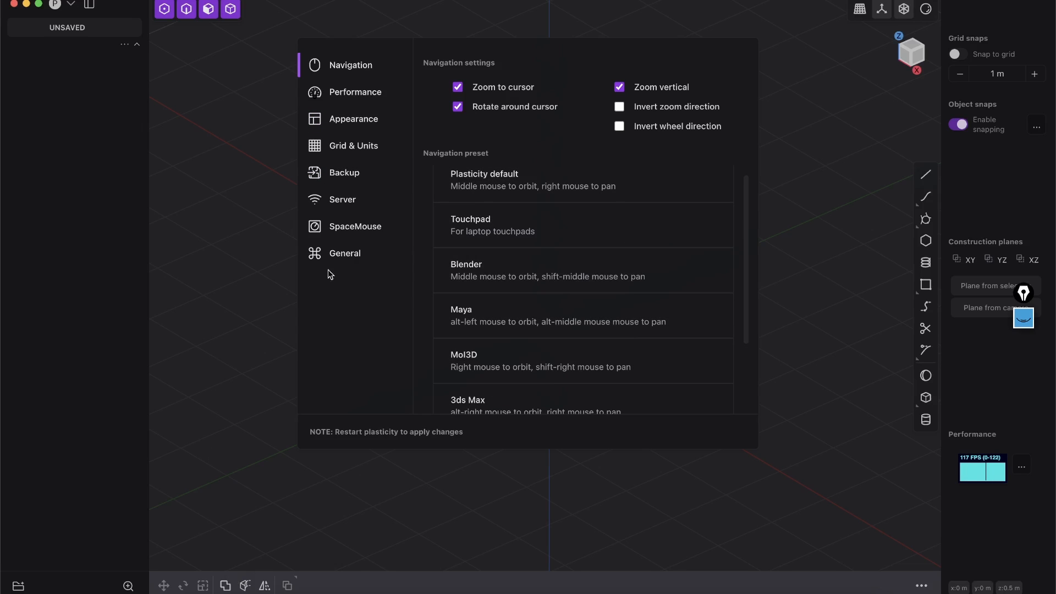
pyautogui.scroll(1, 572, 226)
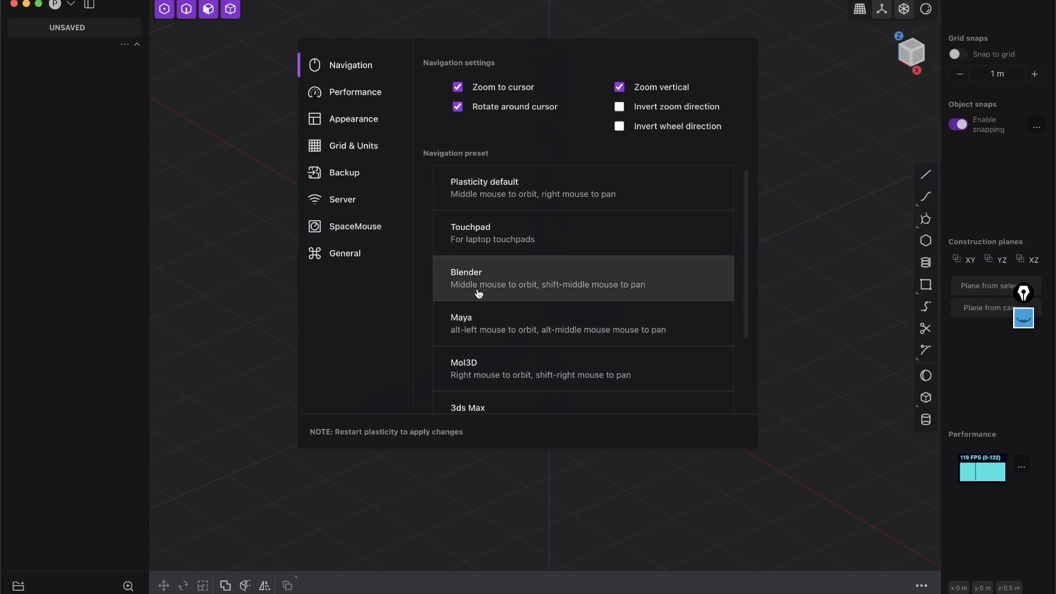
pyautogui.click(823, 223)
# Step: Bring up the gas can reference in PureRef over Plasticity and set the viewport to the Front view
pyautogui.moveTo(520, 302); pyautogui.dragTo(476, 256, button='middle')
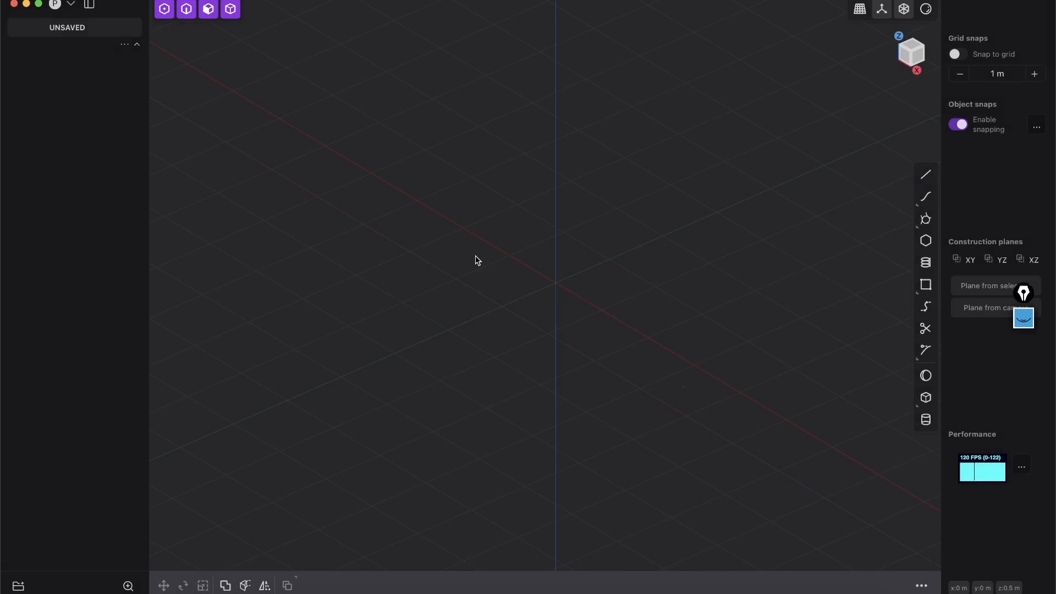
pyautogui.moveTo(561, 286); pyautogui.dragTo(606, 281, button='middle')
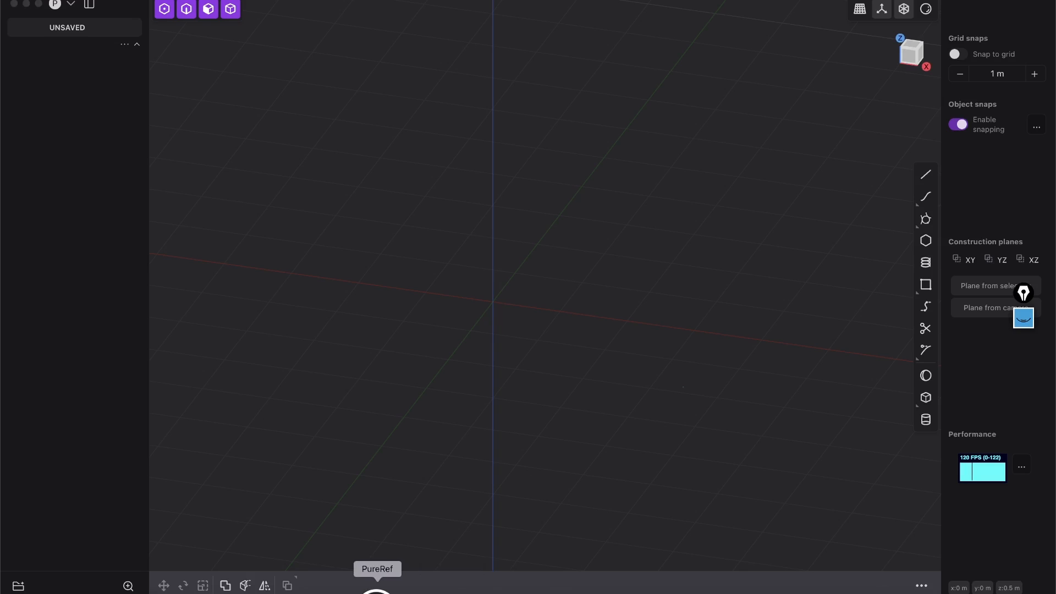
pyautogui.click(374, 587)
pyautogui.click(502, 280)
pyautogui.click(910, 61)
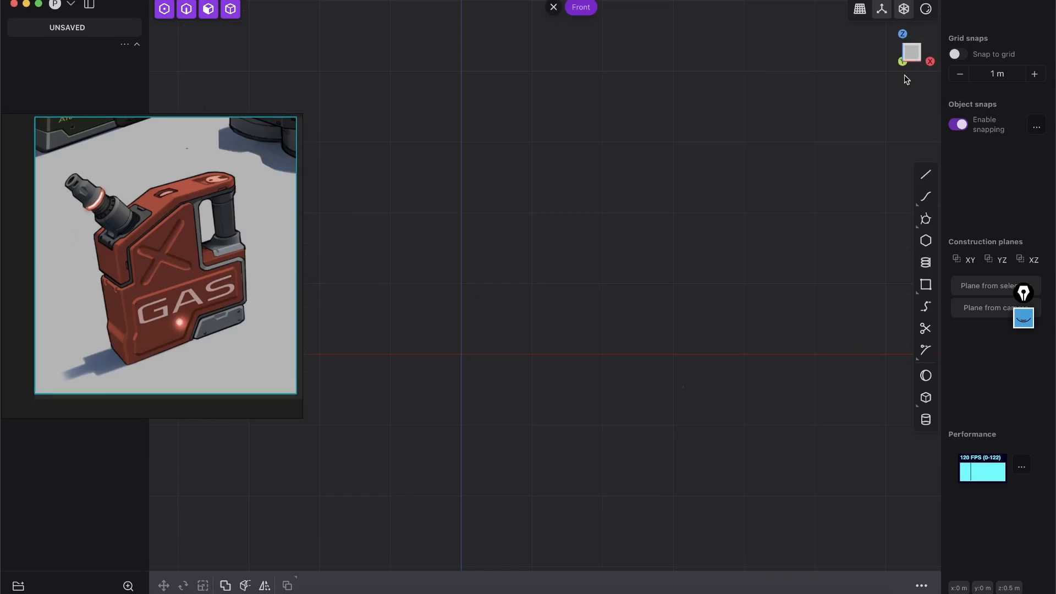
pyautogui.keyDown('shift'); pyautogui.moveTo(567, 213); pyautogui.dragTo(636, 176, button='middle'); pyautogui.keyUp('shift')
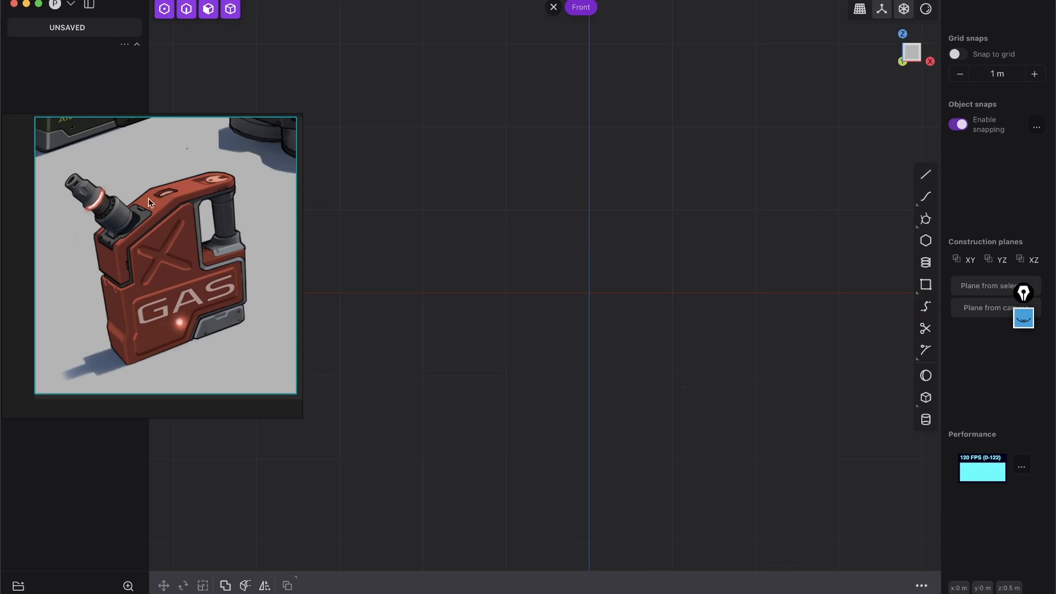
# Step: Draw a closed line profile of the can body, about 4.4 m tall, with a sloped upper-left corner and a small step at lower left
pyautogui.click(925, 174)
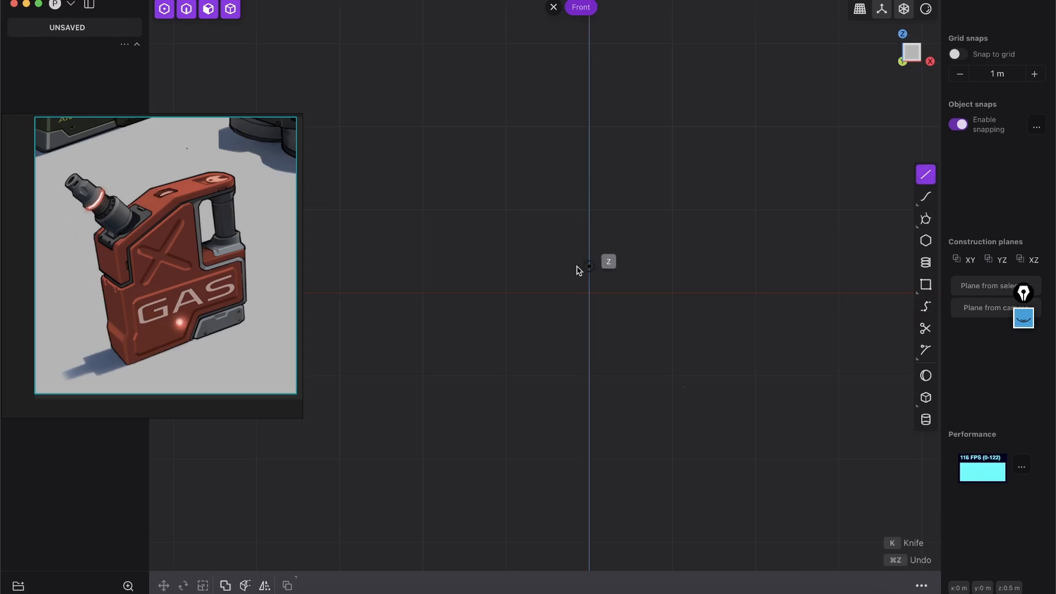
pyautogui.scroll(-2, 496, 167)
pyautogui.click(530, 137)
pyautogui.click(414, 211)
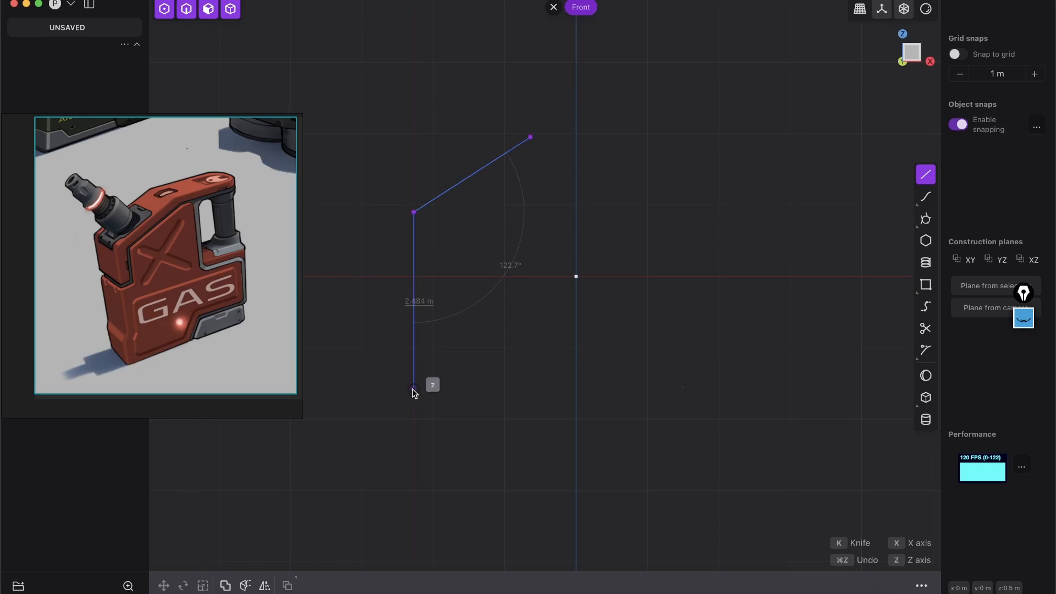
pyautogui.click(413, 392)
pyautogui.click(396, 403)
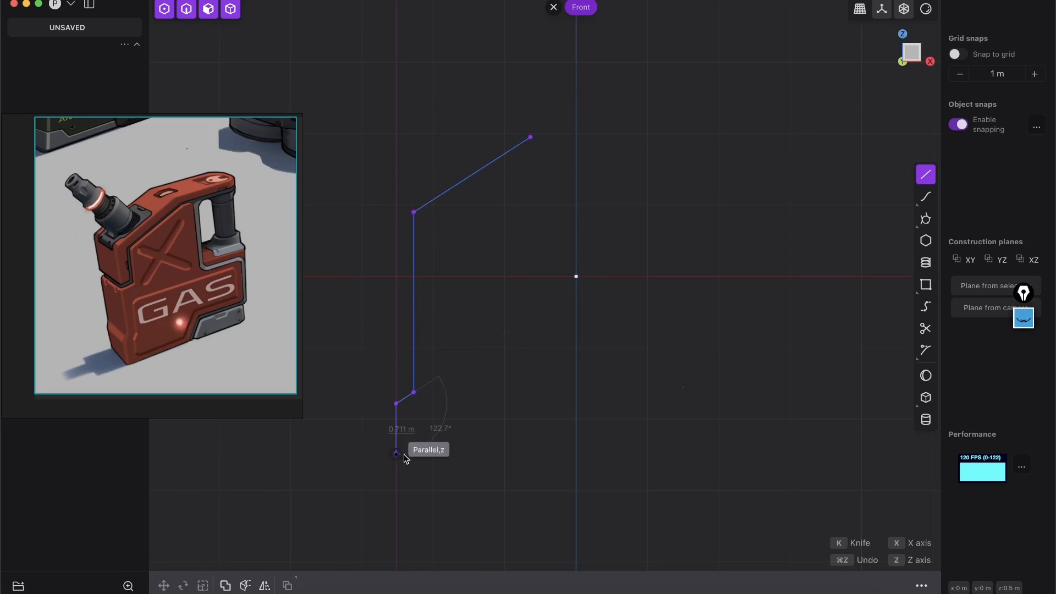
pyautogui.click(396, 454)
pyautogui.click(684, 454)
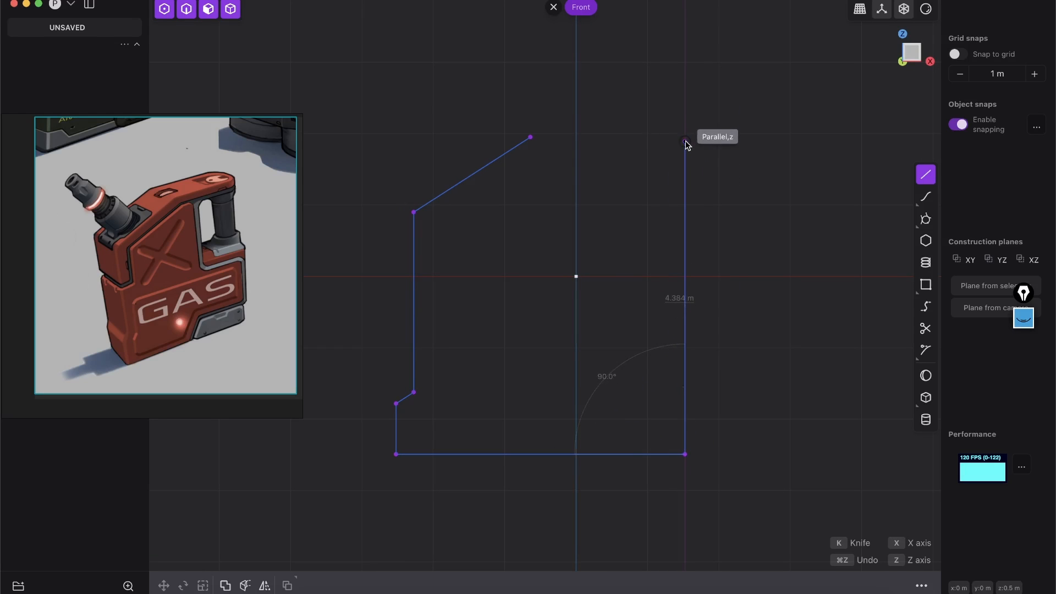
pyautogui.click(684, 138)
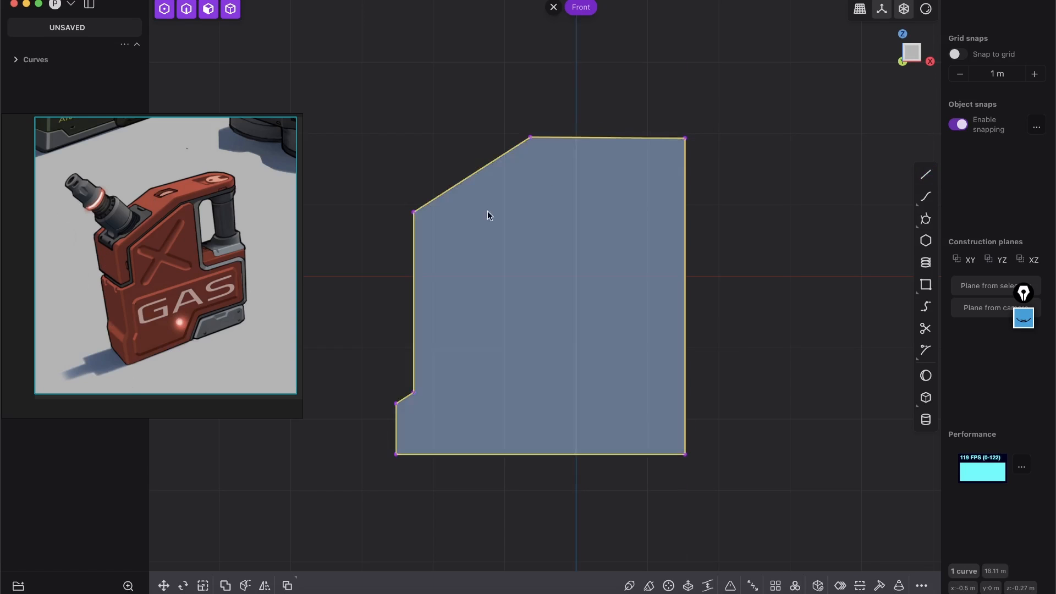
pyautogui.click(729, 222)
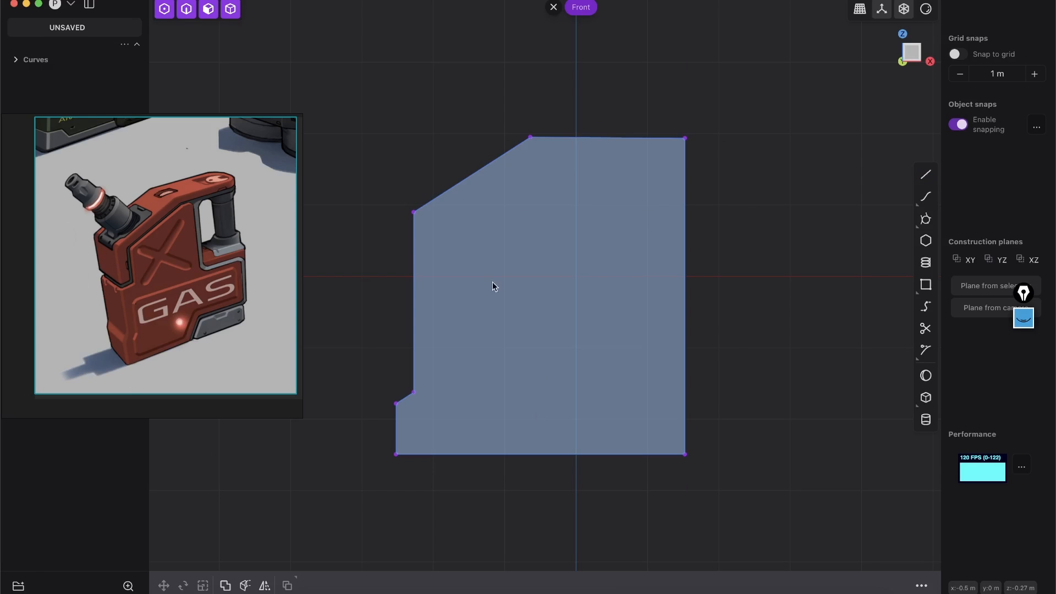
# Step: Compare the vertex, edge, face and solid selection modes on the profile, finishing in edge mode
pyautogui.press('2')
pyautogui.press('1')
pyautogui.moveTo(491, 267); pyautogui.dragTo(499, 257, button='middle')
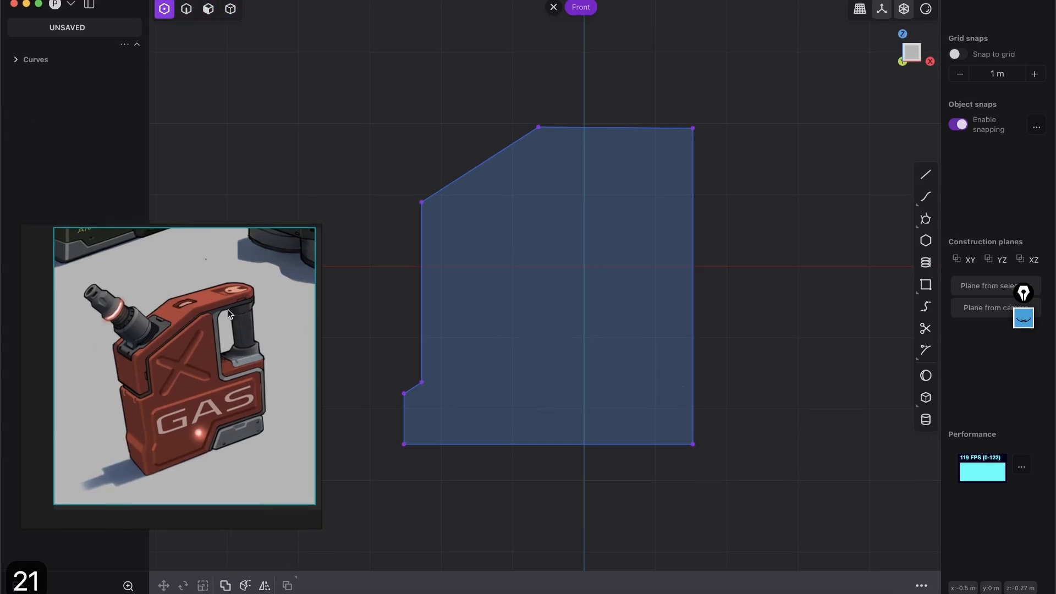
pyautogui.press('2')
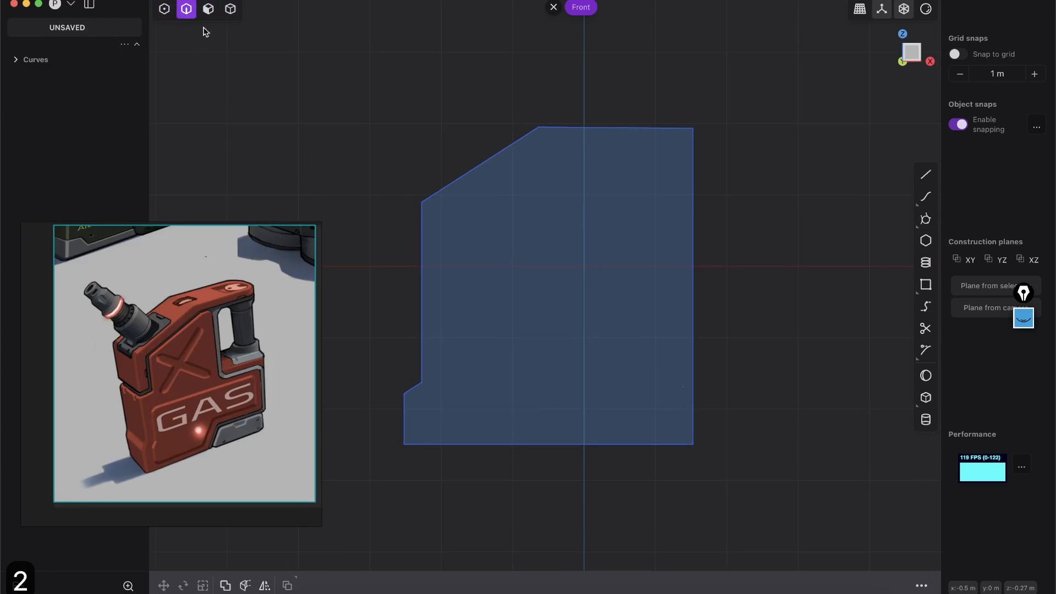
pyautogui.press('3')
pyautogui.press('4')
pyautogui.press('1')
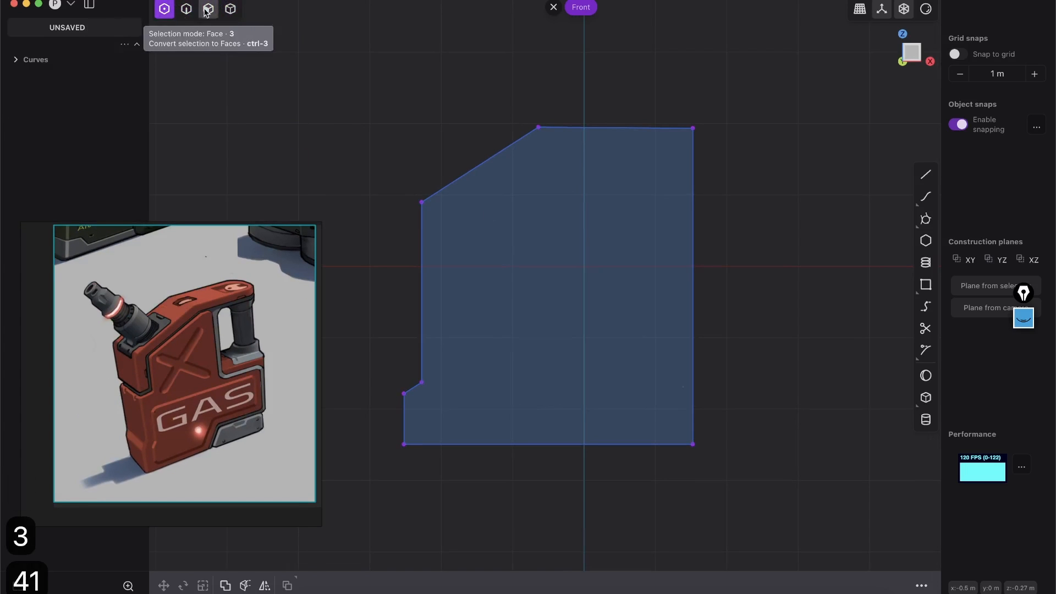
pyautogui.press('2')
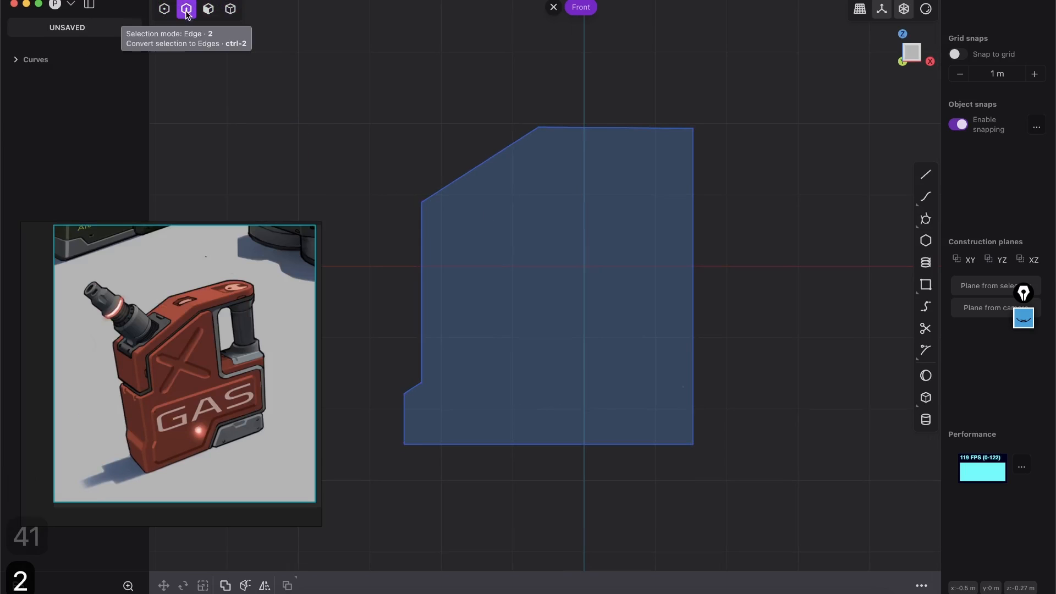
# Step: Select the whole profile curve in edge mode, and return to the Front view with vertex selection active
pyautogui.click(491, 163)
pyautogui.moveTo(515, 170); pyautogui.dragTo(523, 131, button='middle')
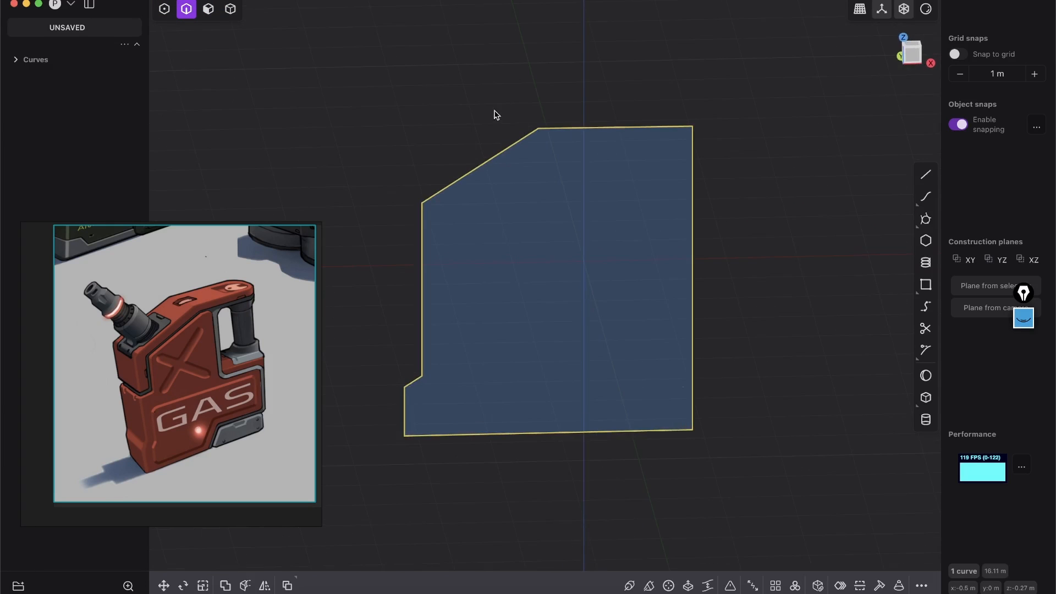
pyautogui.click(915, 55)
pyautogui.press('1')
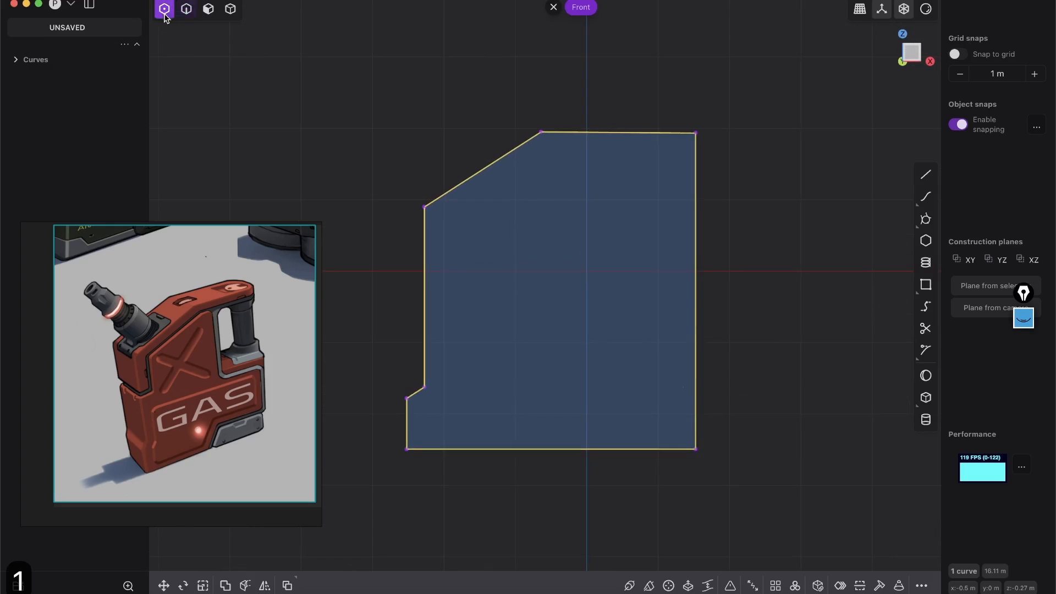
pyautogui.click(424, 207)
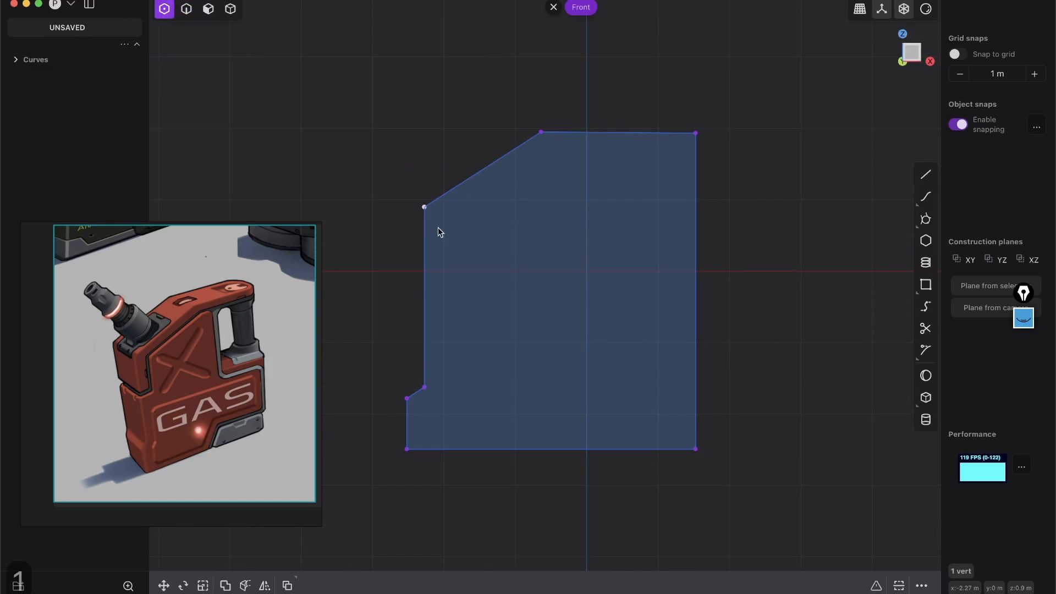
pyautogui.moveTo(338, 85); pyautogui.dragTo(799, 262)
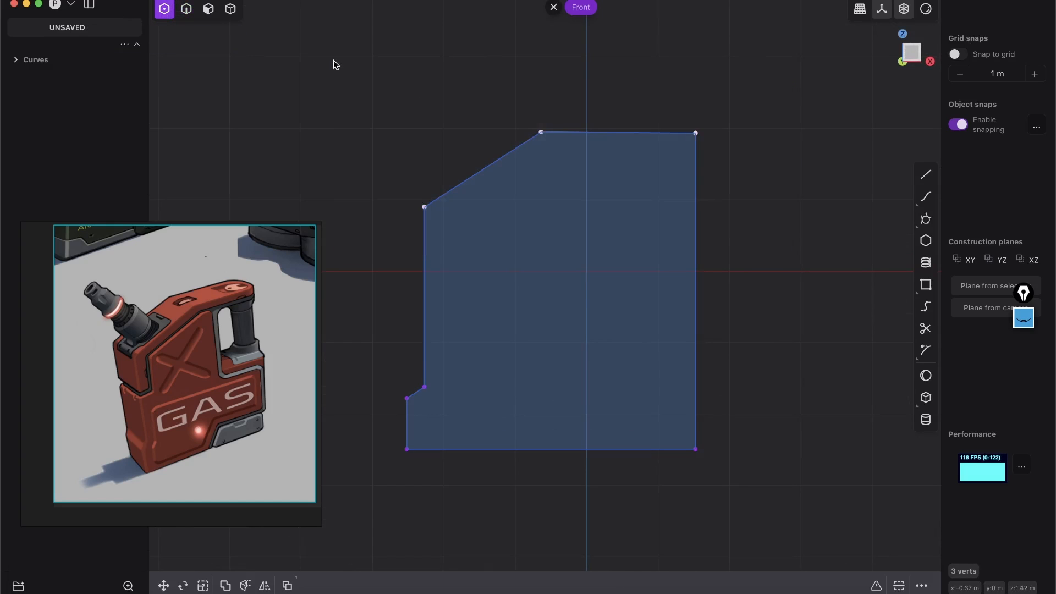
pyautogui.press('g')
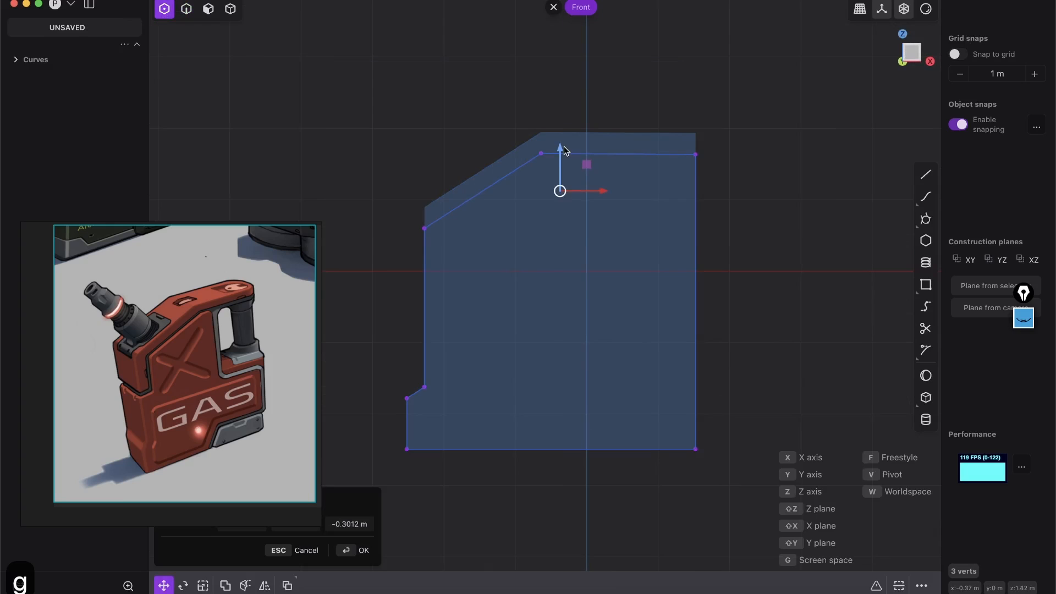
pyautogui.press('Escape')
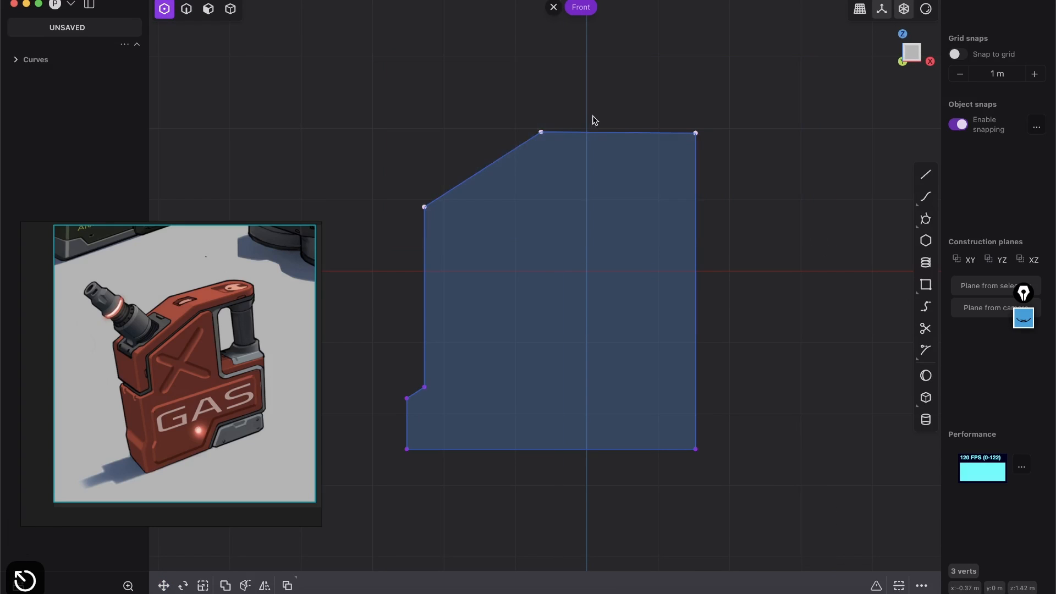
pyautogui.press('g')
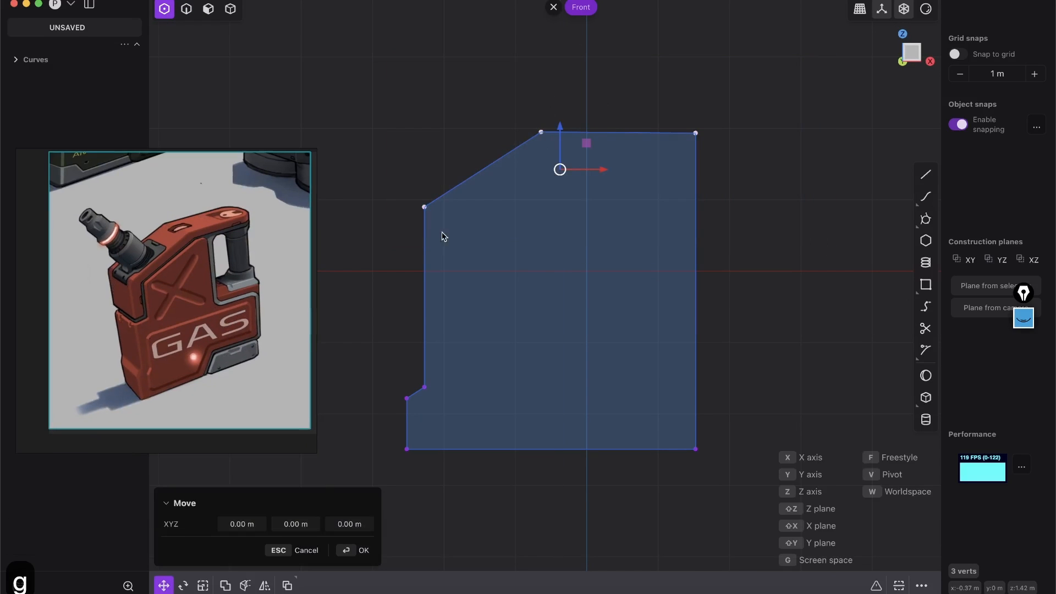
pyautogui.press('Escape')
pyautogui.moveTo(376, 87); pyautogui.dragTo(700, 238)
pyautogui.press('g')
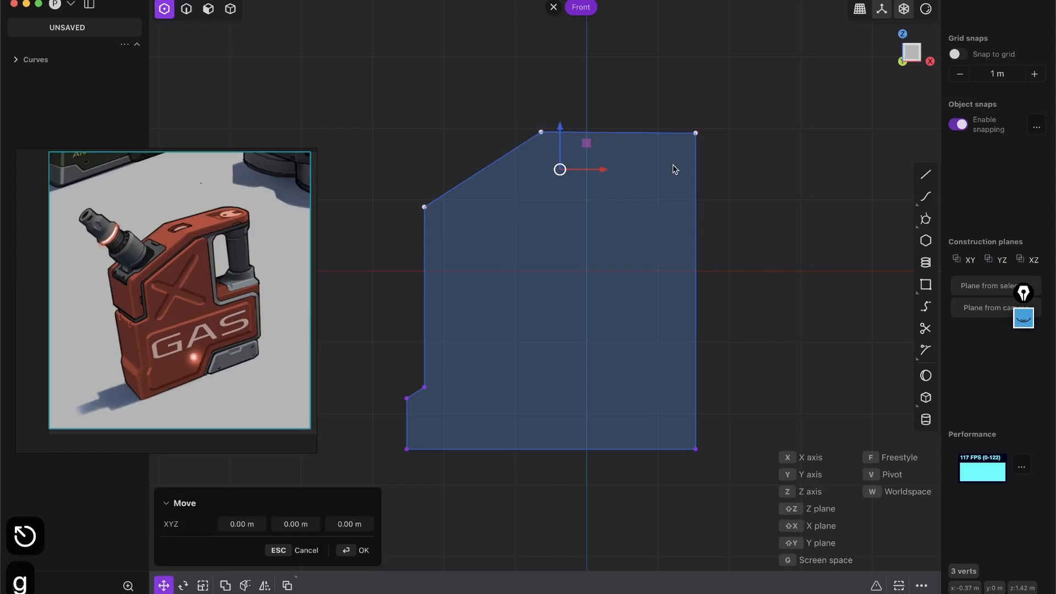
pyautogui.press('Escape')
pyautogui.moveTo(369, 75); pyautogui.dragTo(582, 263)
pyautogui.click(543, 132)
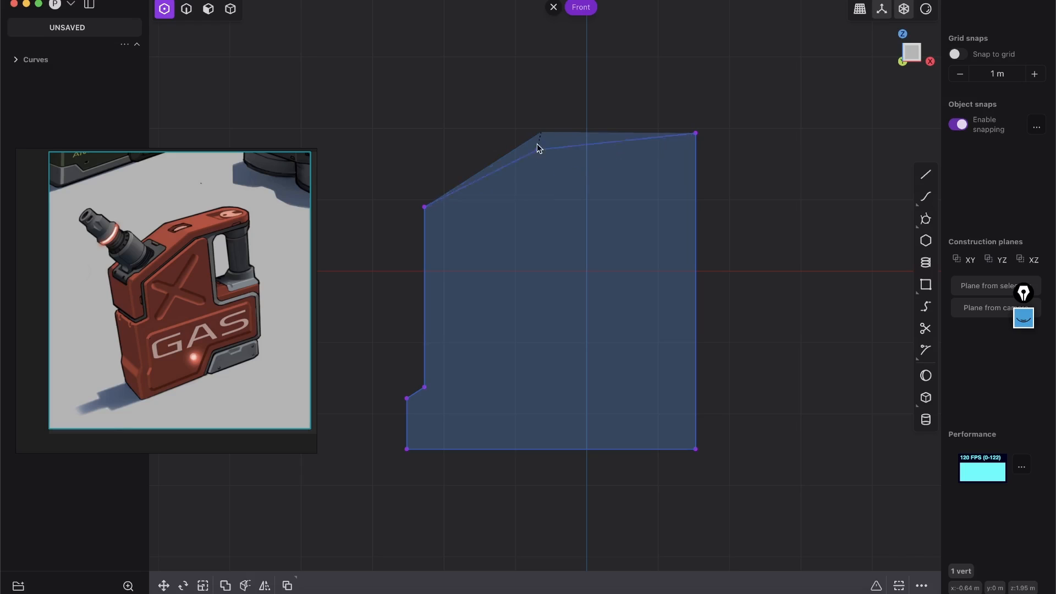
pyautogui.press('super+z')
# Step: Lower the two top vertices and the shoulder vertex of the profile, and move the outer vertices of the lower-left step slightly inward
pyautogui.moveTo(459, 79); pyautogui.dragTo(792, 163)
pyautogui.press('g')
pyautogui.moveTo(618, 97); pyautogui.dragTo(621, 116)
pyautogui.rightClick(543, 163)
pyautogui.moveTo(385, 172); pyautogui.dragTo(491, 229)
pyautogui.press('g')
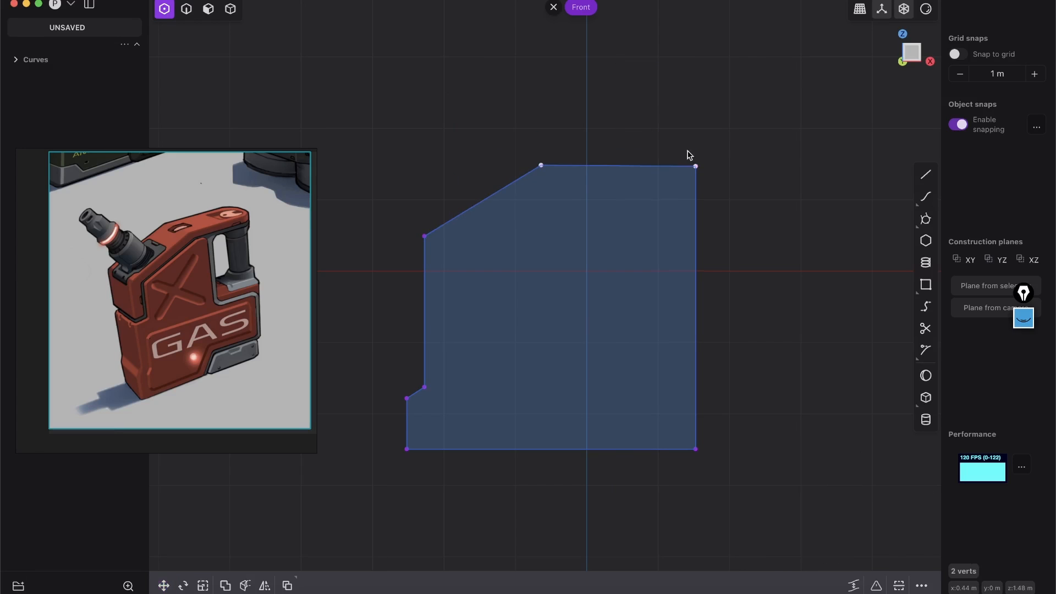
pyautogui.click(720, 151)
pyautogui.moveTo(373, 352); pyautogui.dragTo(414, 498)
pyautogui.moveTo(415, 498); pyautogui.dragTo(415, 499)
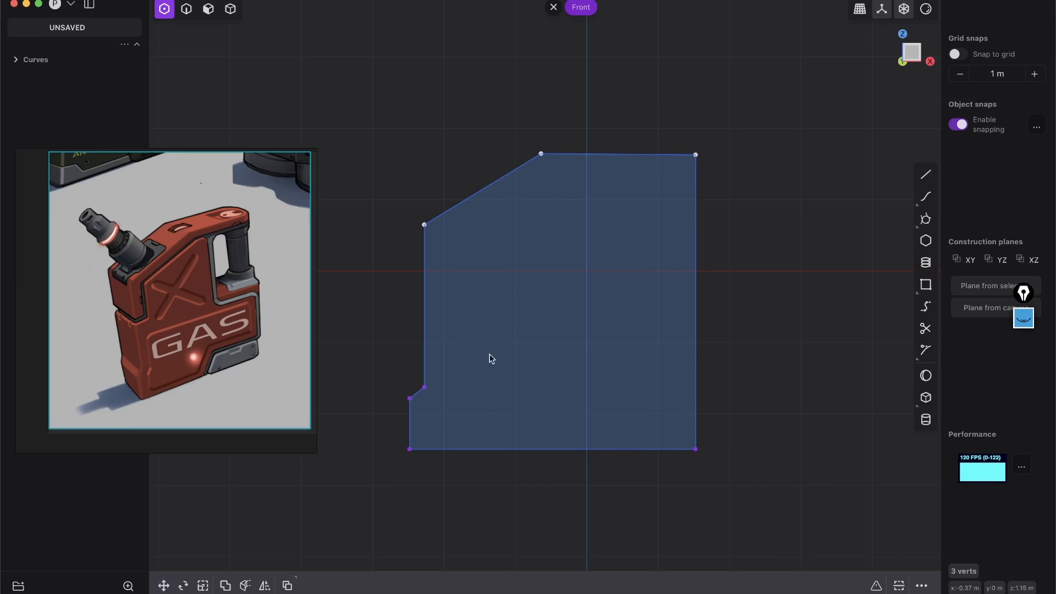
# Step: Switch to face selection mode and view the flat profile at an angle
pyautogui.moveTo(515, 226); pyautogui.dragTo(590, 326, button='middle')
pyautogui.moveTo(540, 269); pyautogui.dragTo(485, 268, button='middle')
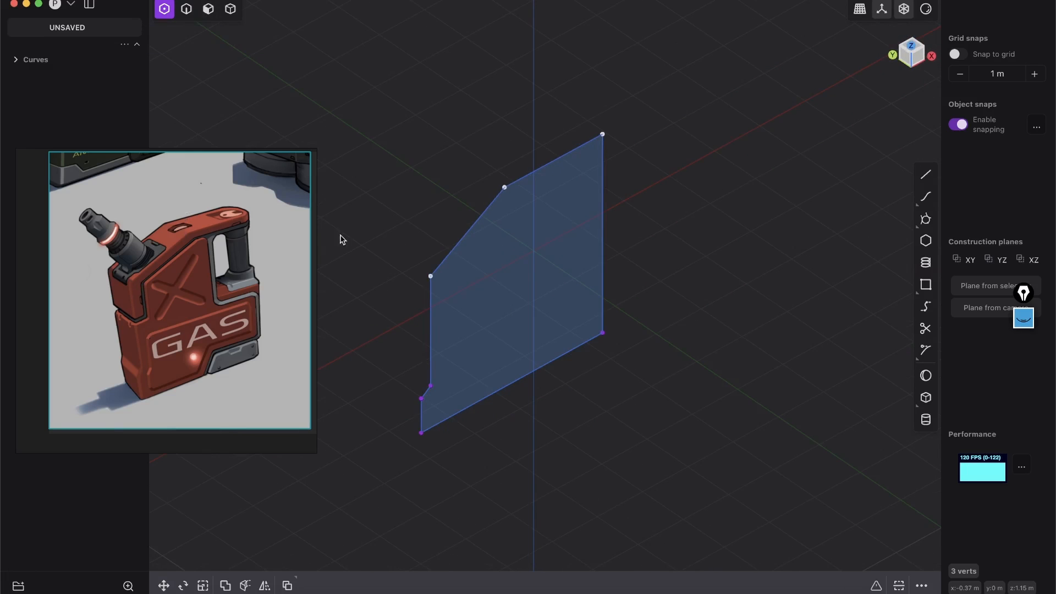
pyautogui.press('3')
pyautogui.moveTo(507, 224); pyautogui.dragTo(540, 164, button='middle')
pyautogui.moveTo(547, 232); pyautogui.dragTo(526, 320, button='middle')
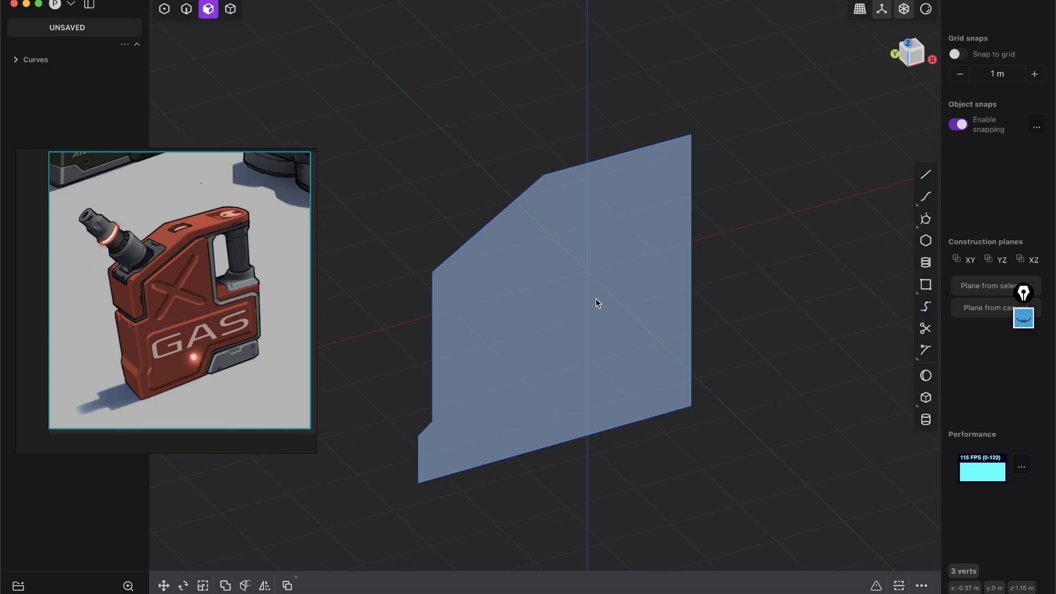
pyautogui.click(573, 230)
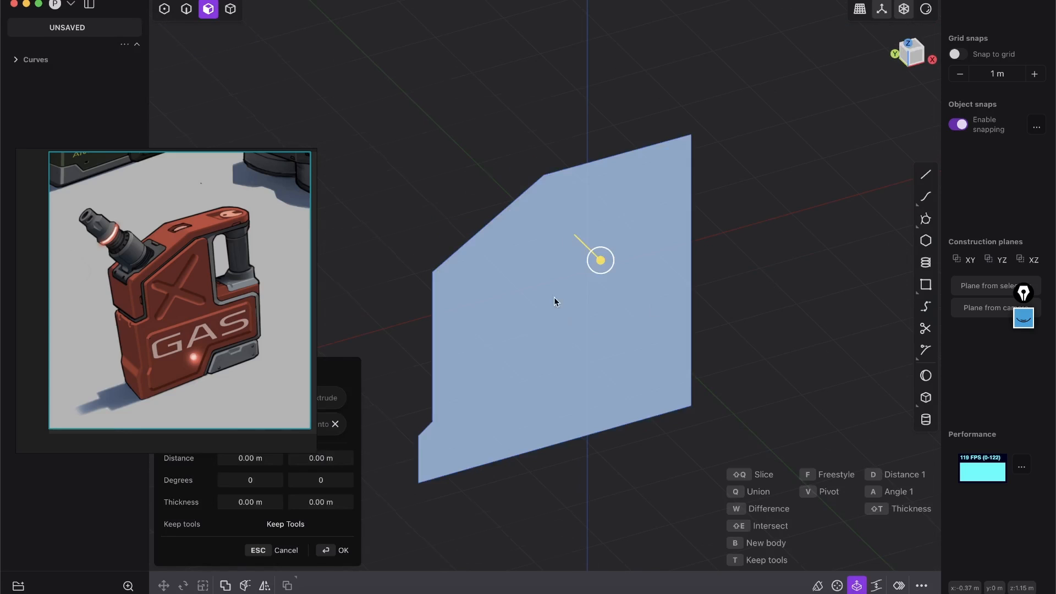
pyautogui.keyDown('shift'); pyautogui.moveTo(573, 316); pyautogui.dragTo(561, 289, button='middle'); pyautogui.keyUp('shift')
pyautogui.scroll(-1, 470, 272)
pyautogui.moveTo(584, 235)
pyautogui.mouseDown()
pyautogui.moveTo(647, 281)
pyautogui.moveTo(528, 203)
pyautogui.moveTo(591, 242)
pyautogui.mouseUp()
pyautogui.press('Escape')
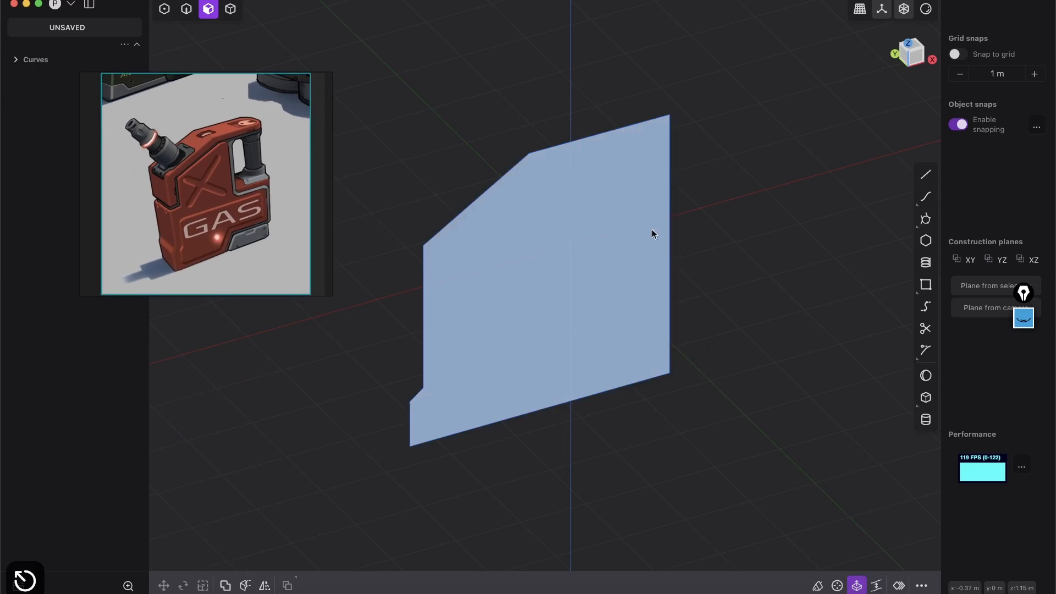
# Step: Extrude the profile region to one side by about 0.58 m, keeping the extrusion open for adjustment
pyautogui.moveTo(613, 226); pyautogui.dragTo(613, 257, button='middle')
pyautogui.click(605, 269)
pyautogui.moveTo(621, 284); pyautogui.dragTo(650, 305)
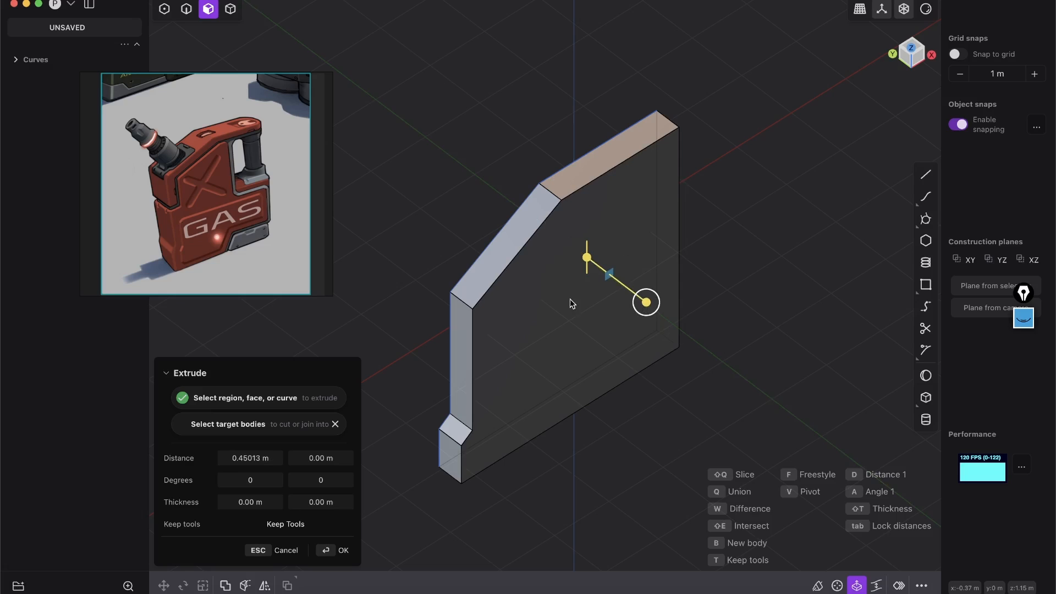
pyautogui.moveTo(644, 316)
pyautogui.mouseDown()
pyautogui.moveTo(681, 326)
pyautogui.moveTo(623, 305)
pyautogui.moveTo(650, 313)
pyautogui.mouseUp()
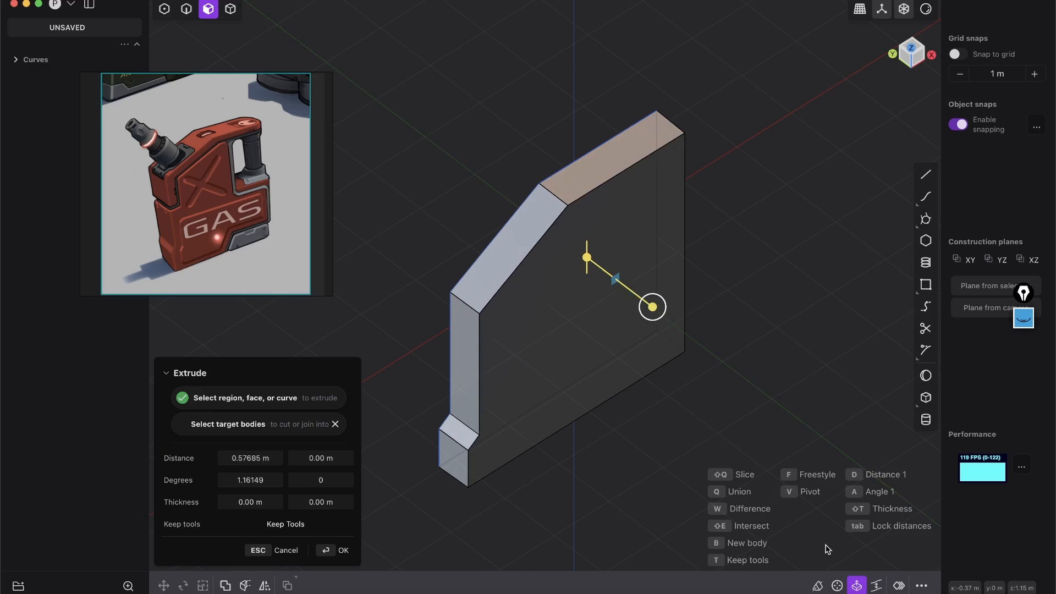
pyautogui.moveTo(686, 440); pyautogui.dragTo(591, 375, button='middle')
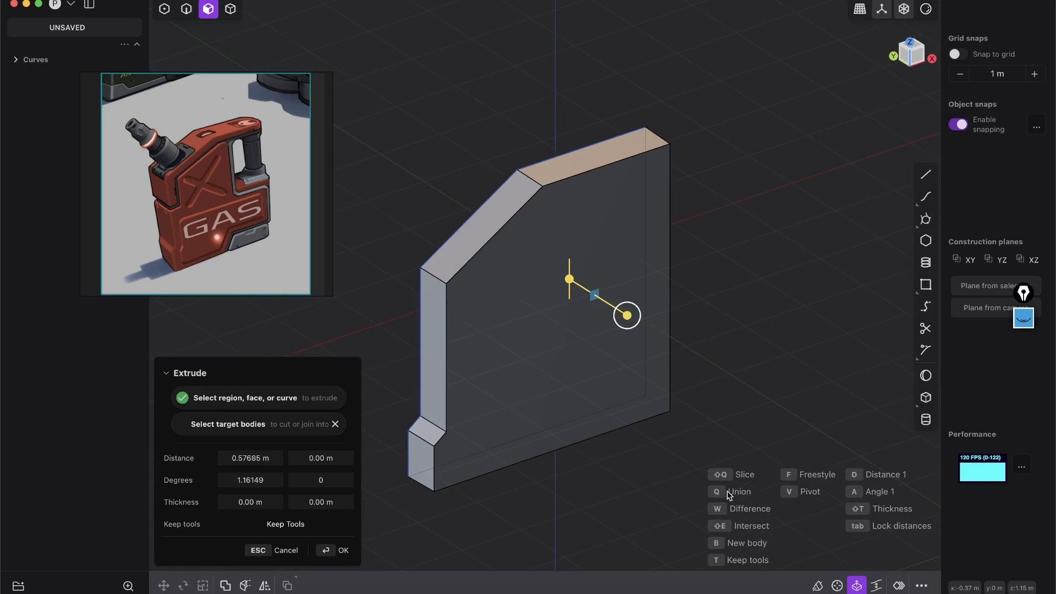
pyautogui.keyDown('shift'); pyautogui.moveTo(535, 341); pyautogui.dragTo(595, 359, button='middle'); pyautogui.keyUp('shift')
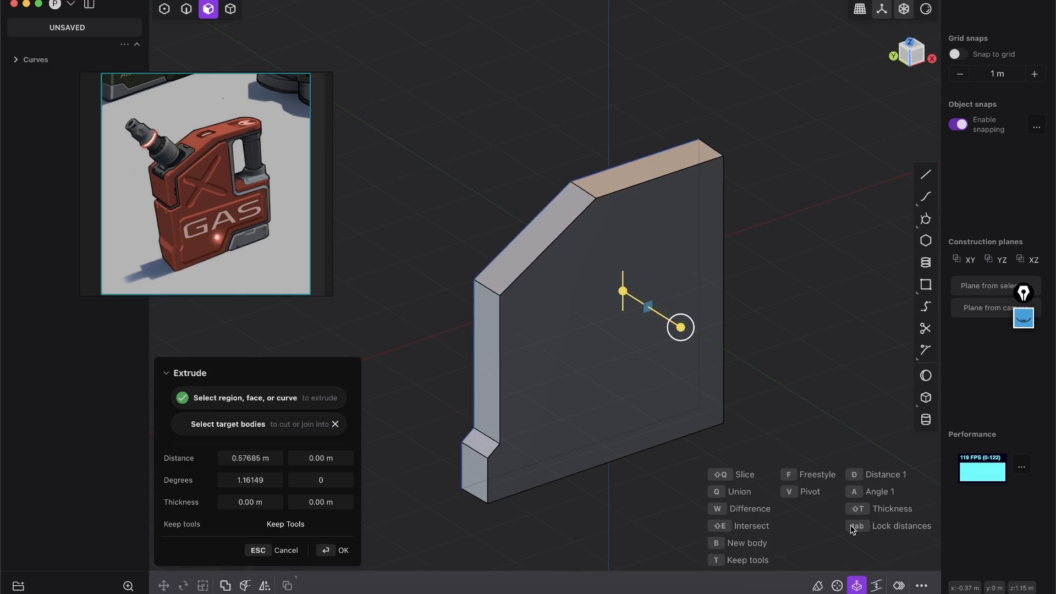
pyautogui.moveTo(907, 531); pyautogui.dragTo(632, 309, button='middle')
# Step: Lock the extrude distances together with the Union option and extrude the body symmetrically about 0.54 m to each side
pyautogui.press('Tab')
pyautogui.press('q')
pyautogui.press('Tab')
pyautogui.moveTo(669, 325); pyautogui.dragTo(649, 346)
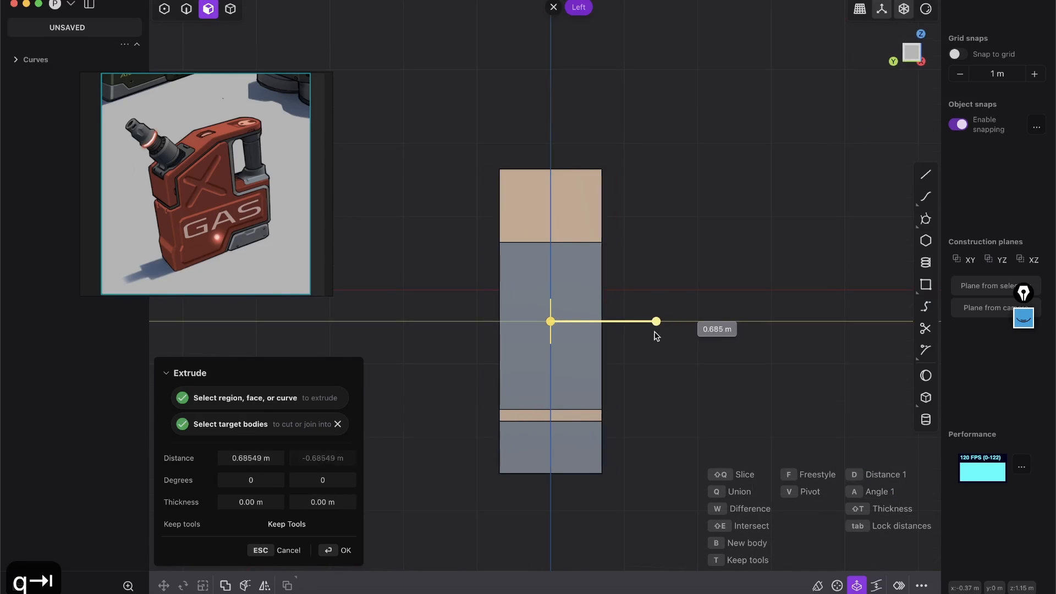
pyautogui.moveTo(588, 223); pyautogui.dragTo(540, 270, button='middle')
pyautogui.moveTo(647, 308)
pyautogui.mouseDown()
pyautogui.moveTo(640, 313)
pyautogui.moveTo(649, 314)
pyautogui.mouseUp()
pyautogui.moveTo(622, 242); pyautogui.dragTo(580, 269, button='middle')
pyautogui.moveTo(608, 359)
pyautogui.mouseDown()
pyautogui.moveTo(619, 366)
pyautogui.moveTo(592, 366)
pyautogui.moveTo(612, 347)
pyautogui.mouseUp()
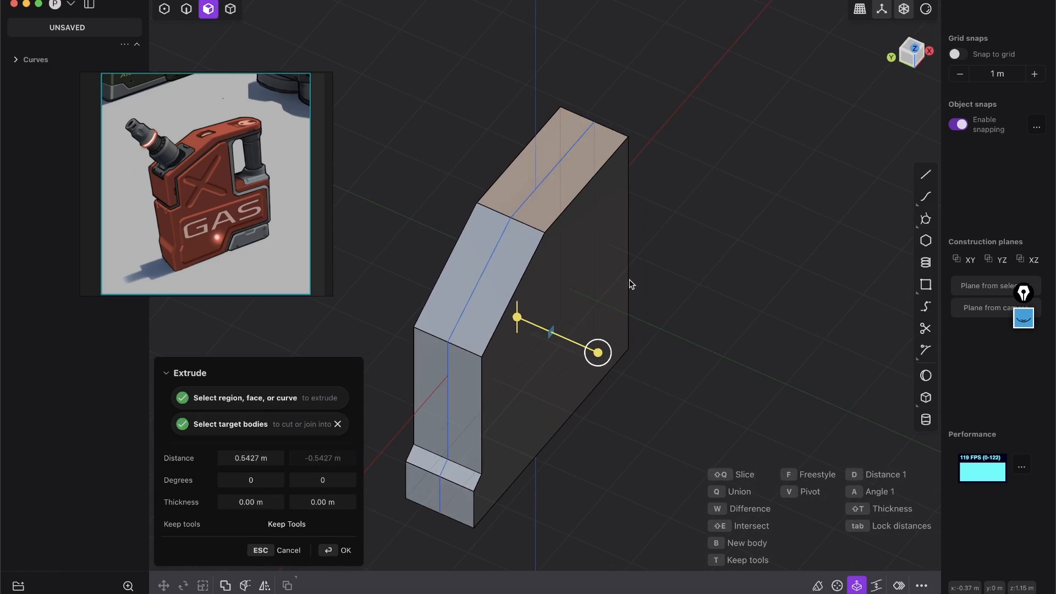
pyautogui.press('Return')
pyautogui.click(658, 205)
# Step: Delete the leftover profile curve running through the middle of the extruded body
pyautogui.moveTo(658, 205); pyautogui.dragTo(595, 240, button='middle')
pyautogui.scroll(4, 596, 241)
pyautogui.press('2')
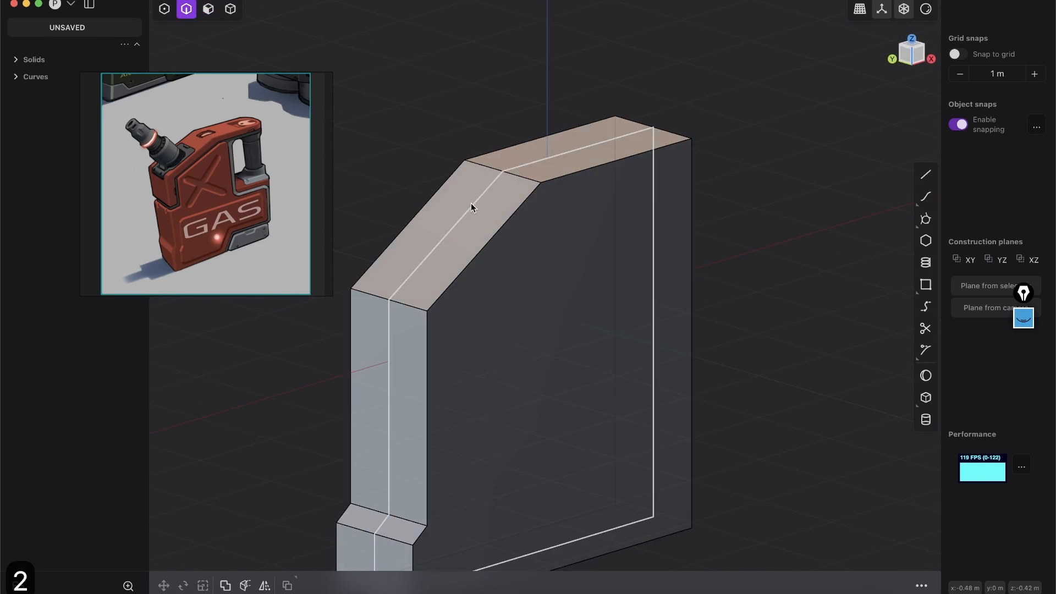
pyautogui.click(475, 203)
pyautogui.moveTo(546, 193); pyautogui.dragTo(518, 209, button='middle')
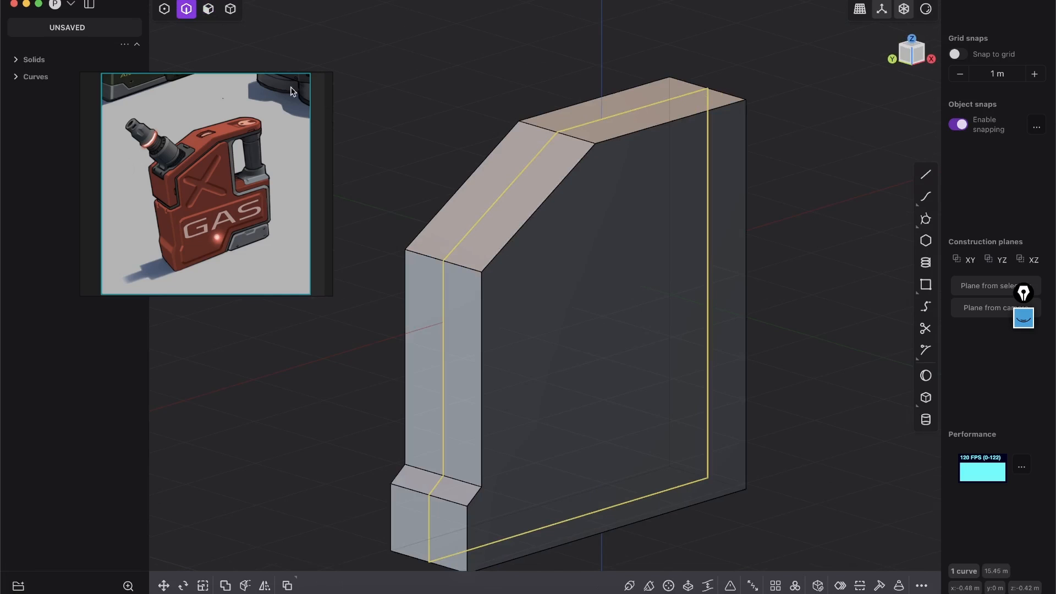
pyautogui.press('x')
pyautogui.moveTo(512, 192); pyautogui.dragTo(552, 263, button='middle')
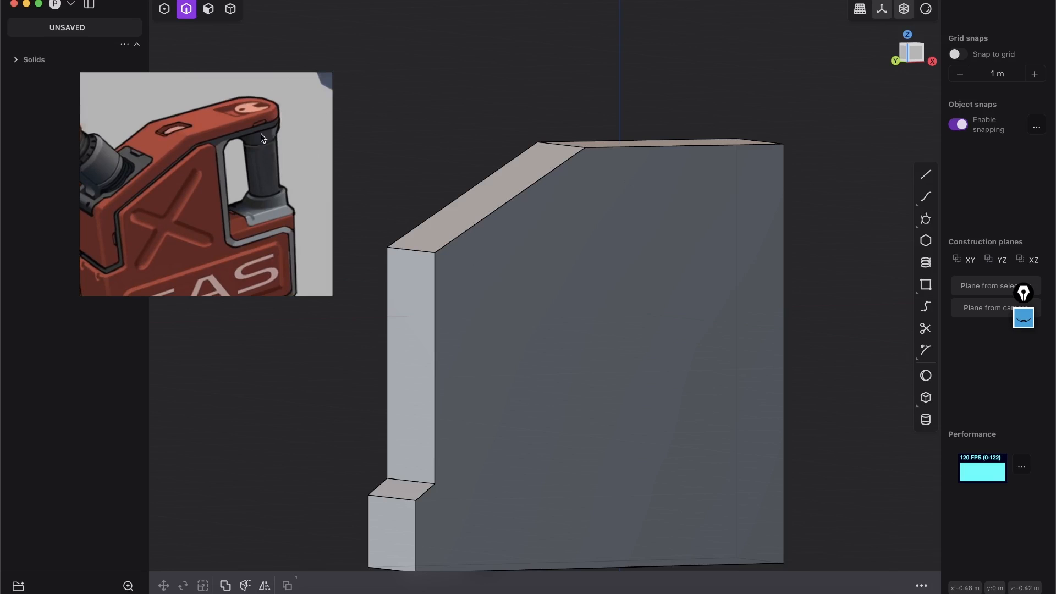
pyautogui.scroll(-3, 201, 182)
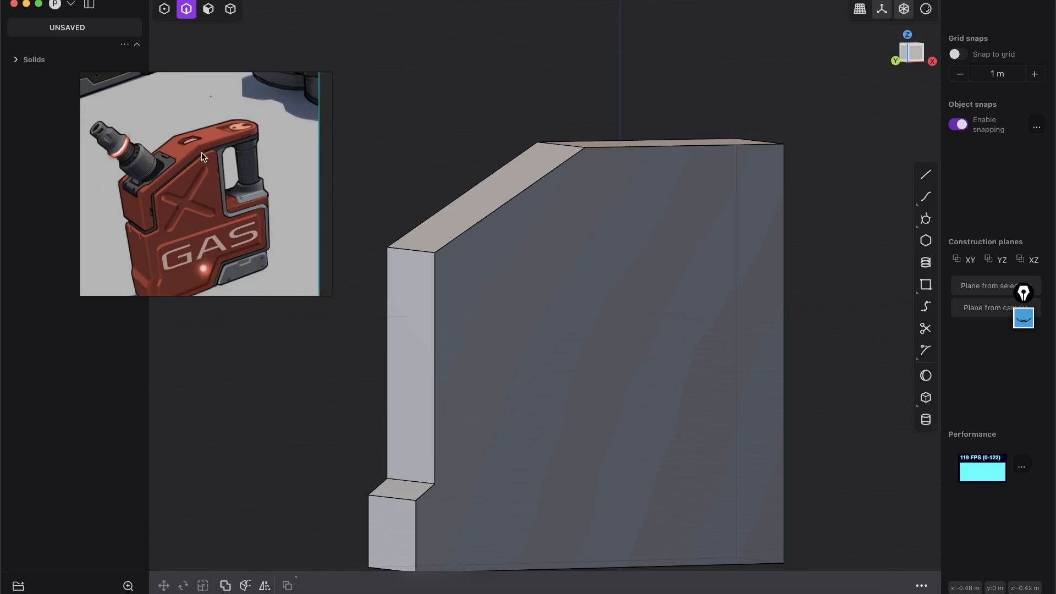
# Step: Enlarge the reference image around the handle opening and switch the model to the front view
pyautogui.scroll(5, 207, 153)
pyautogui.moveTo(261, 160); pyautogui.dragTo(250, 131)
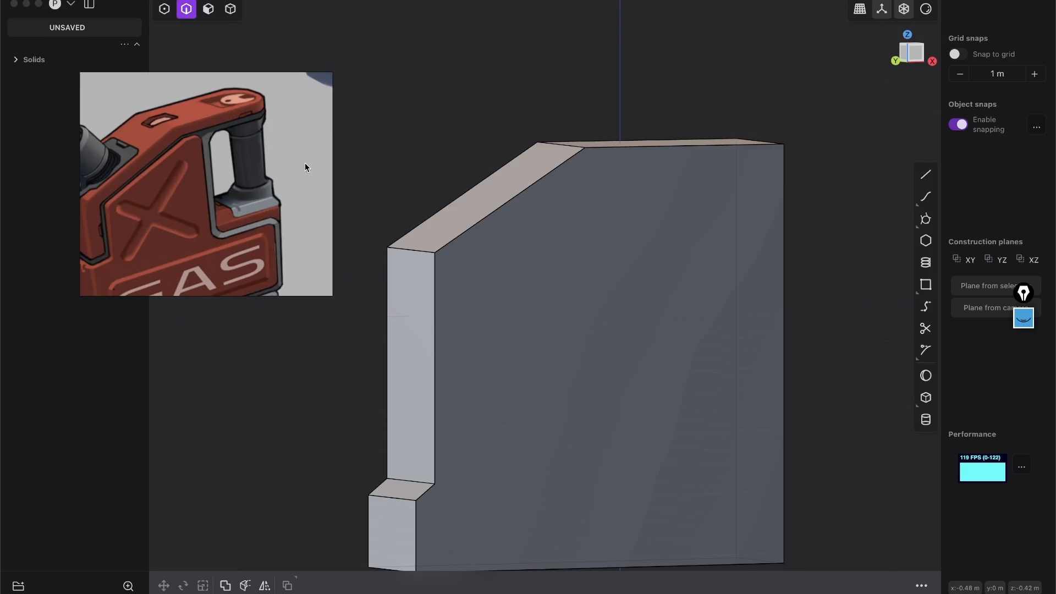
pyautogui.click(916, 51)
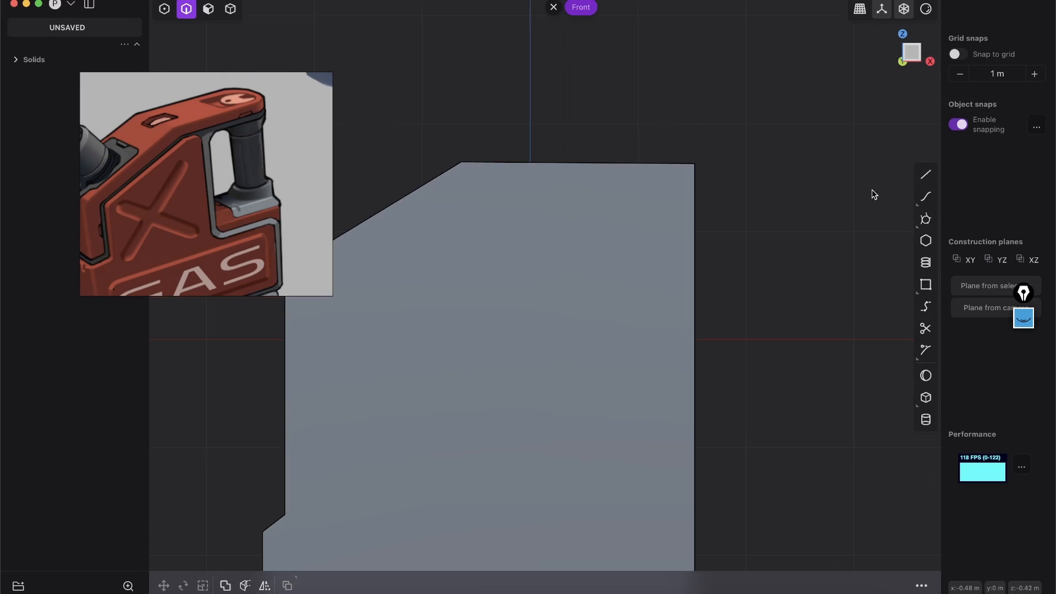
# Step: Draw an open three-segment line for the handle opening, with a vertical side about 1.5 m long on the Z axis and both ends past the body
pyautogui.click(926, 174)
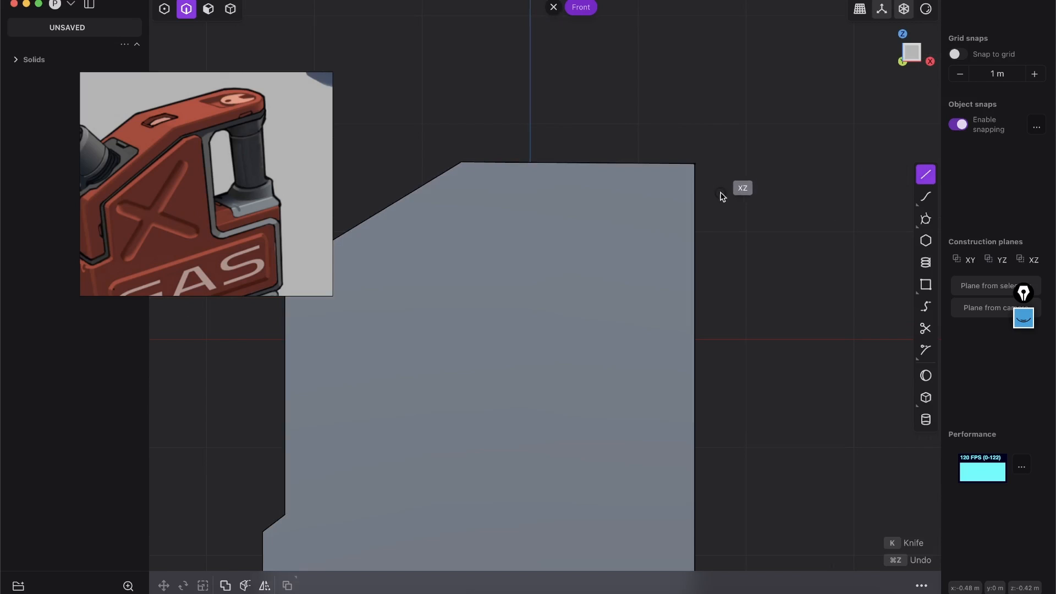
pyautogui.click(722, 200)
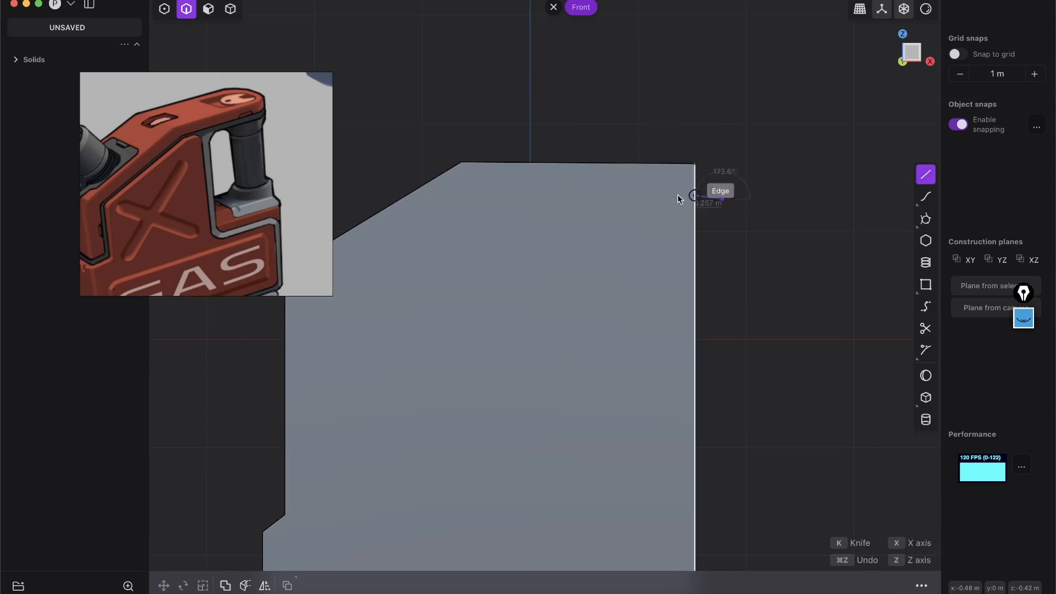
pyautogui.click(530, 199)
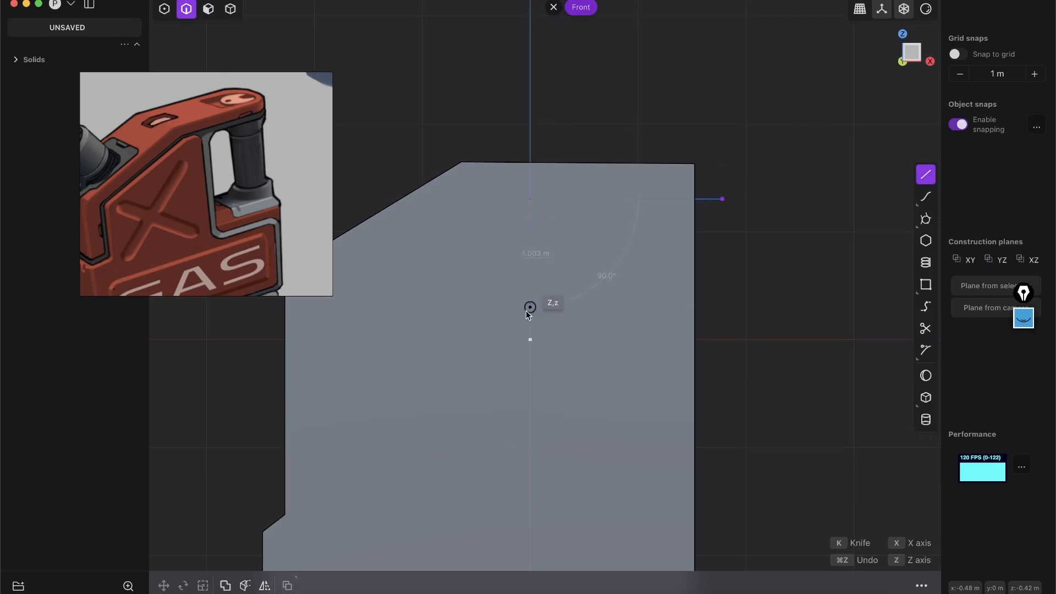
pyautogui.scroll(3, 647, 242)
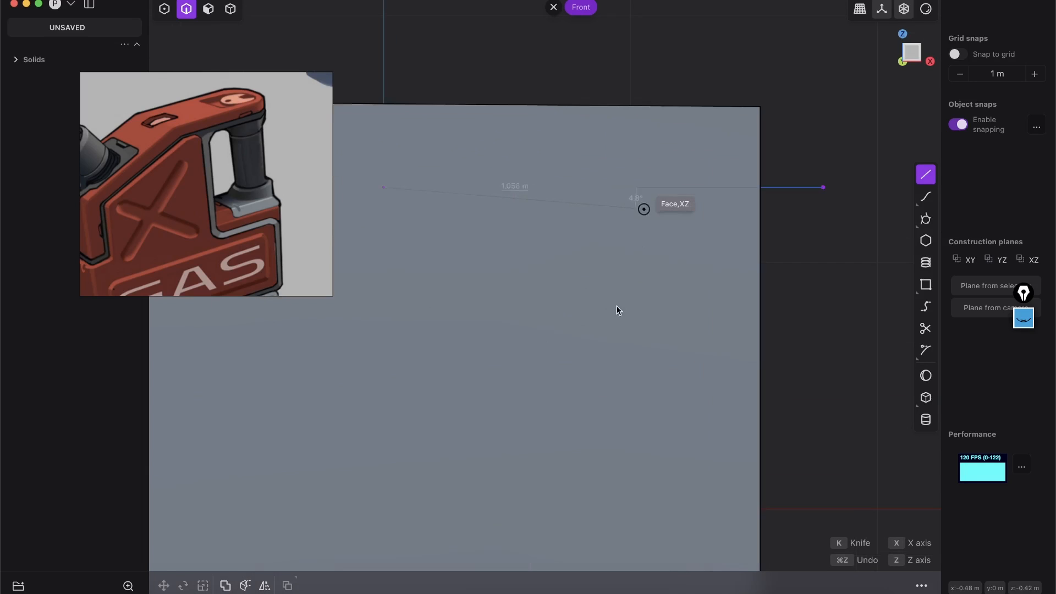
pyautogui.scroll(-5, 587, 401)
pyautogui.scroll(2, 470, 285)
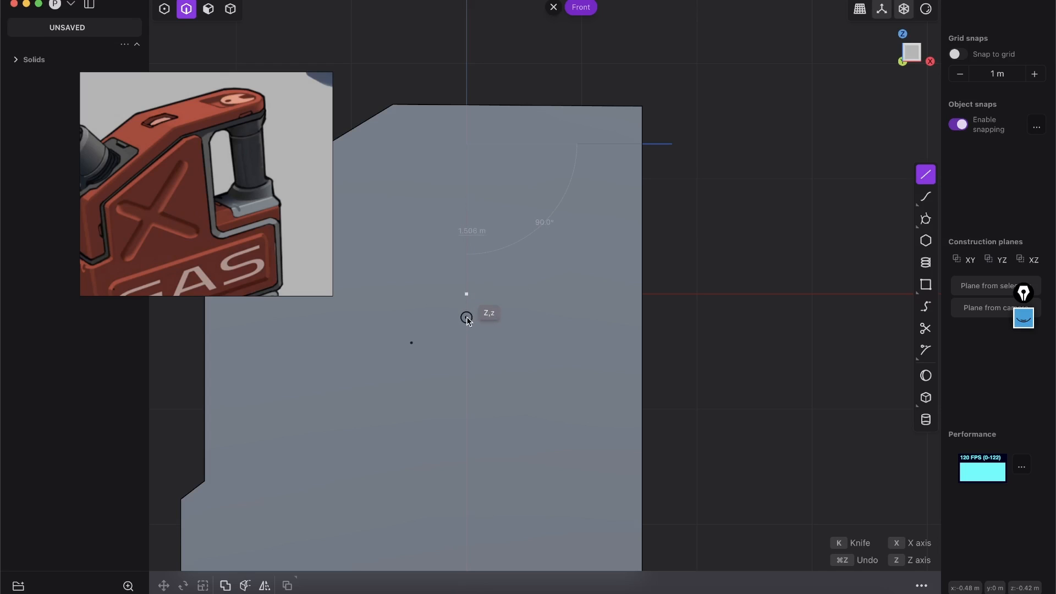
pyautogui.click(467, 318)
pyautogui.click(685, 319)
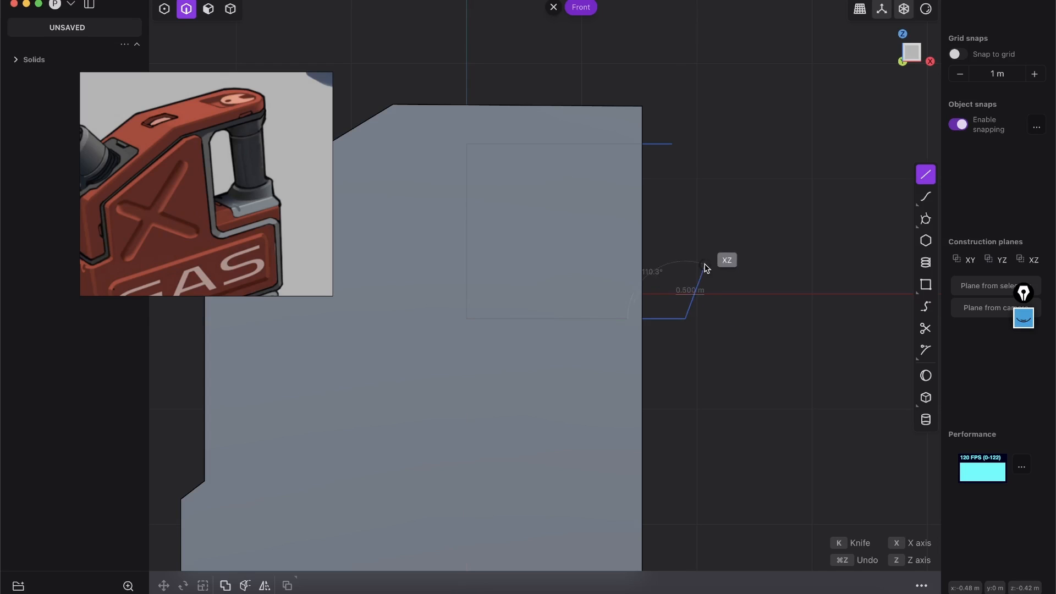
pyautogui.rightClick(702, 266)
# Step: Offset the body's flat end face on the handle side inward by about 0.23 m
pyautogui.moveTo(664, 163); pyautogui.dragTo(685, 121, button='middle')
pyautogui.click(919, 54)
pyautogui.scroll(2, 553, 146)
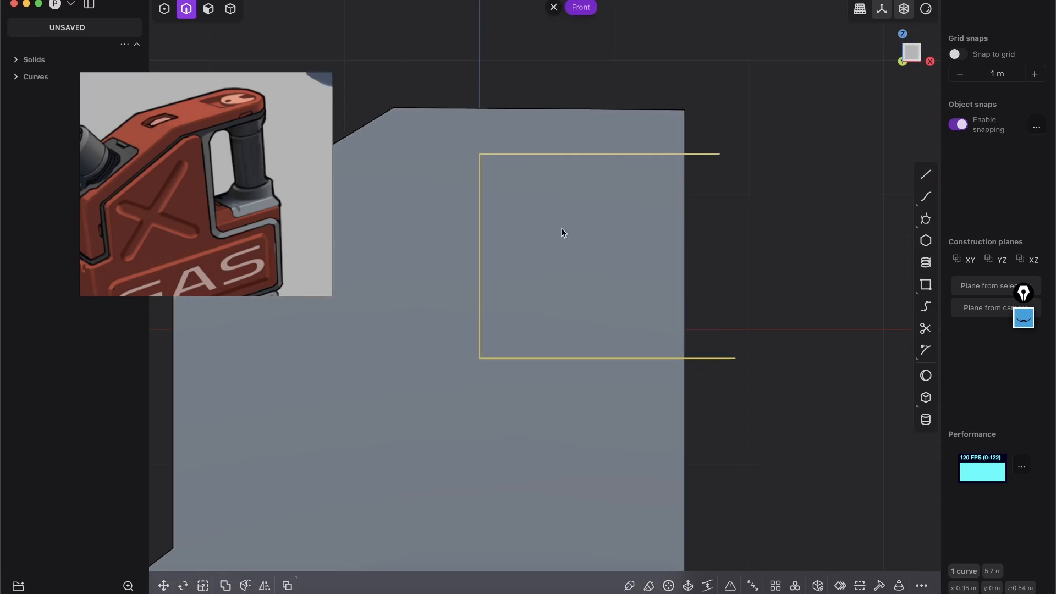
pyautogui.scroll(-8, 568, 260)
pyautogui.moveTo(597, 195); pyautogui.dragTo(608, 236, button='middle')
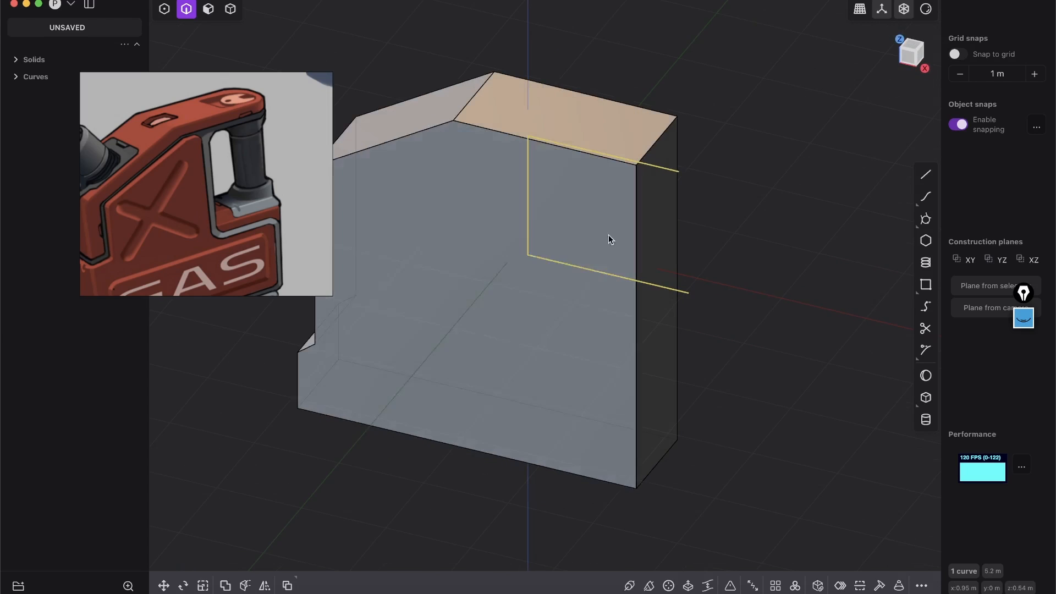
pyautogui.click(212, 11)
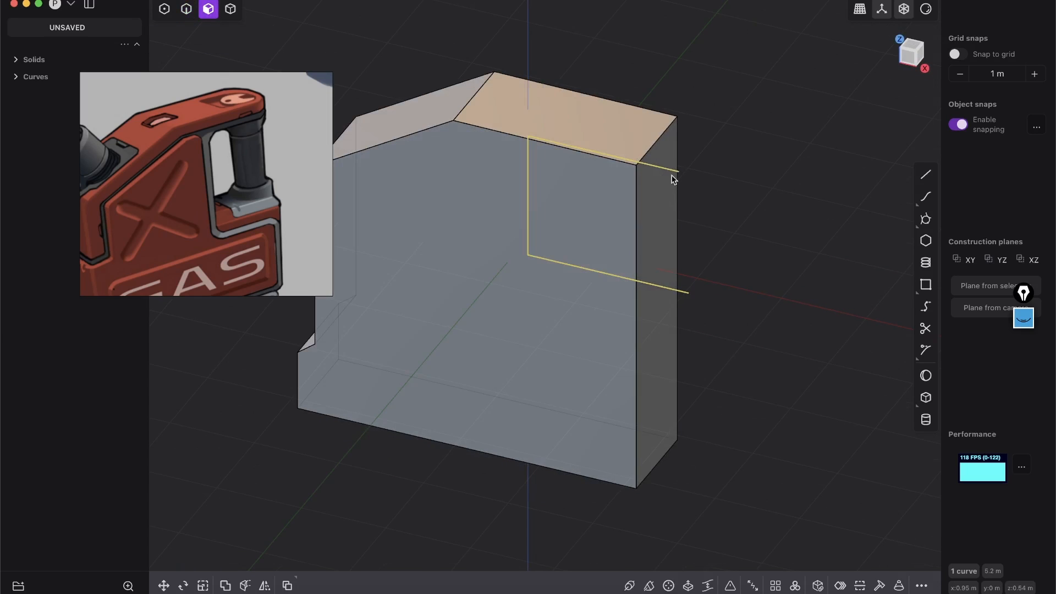
pyautogui.click(663, 214)
pyautogui.moveTo(586, 226); pyautogui.dragTo(556, 215, button='middle')
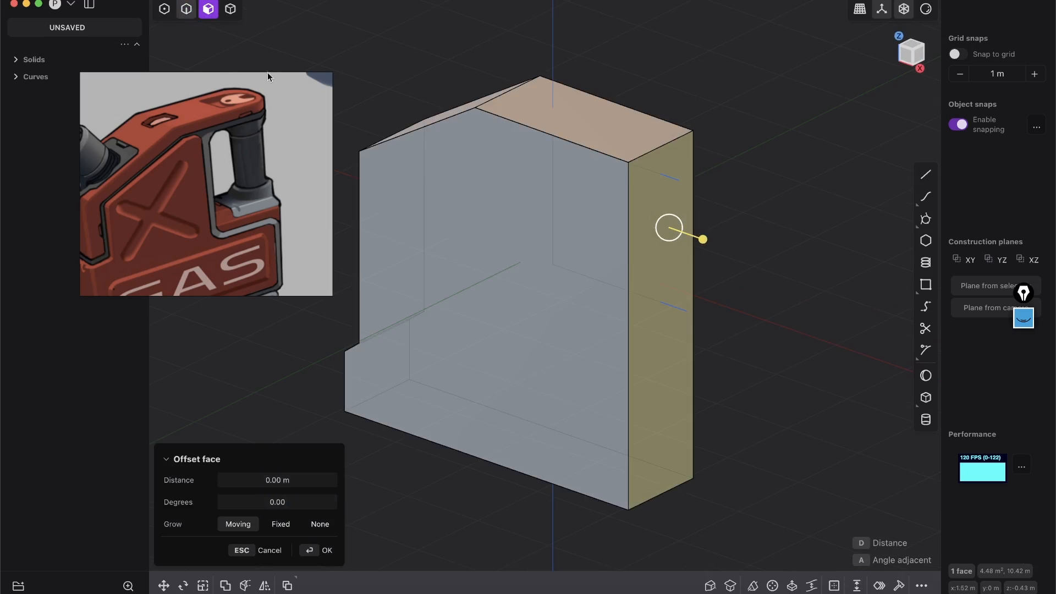
pyautogui.moveTo(626, 248); pyautogui.dragTo(661, 240, button='middle')
pyautogui.moveTo(691, 222); pyautogui.dragTo(667, 209)
pyautogui.moveTo(726, 179); pyautogui.dragTo(591, 217, button='middle')
pyautogui.moveTo(424, 275); pyautogui.dragTo(549, 208, button='middle')
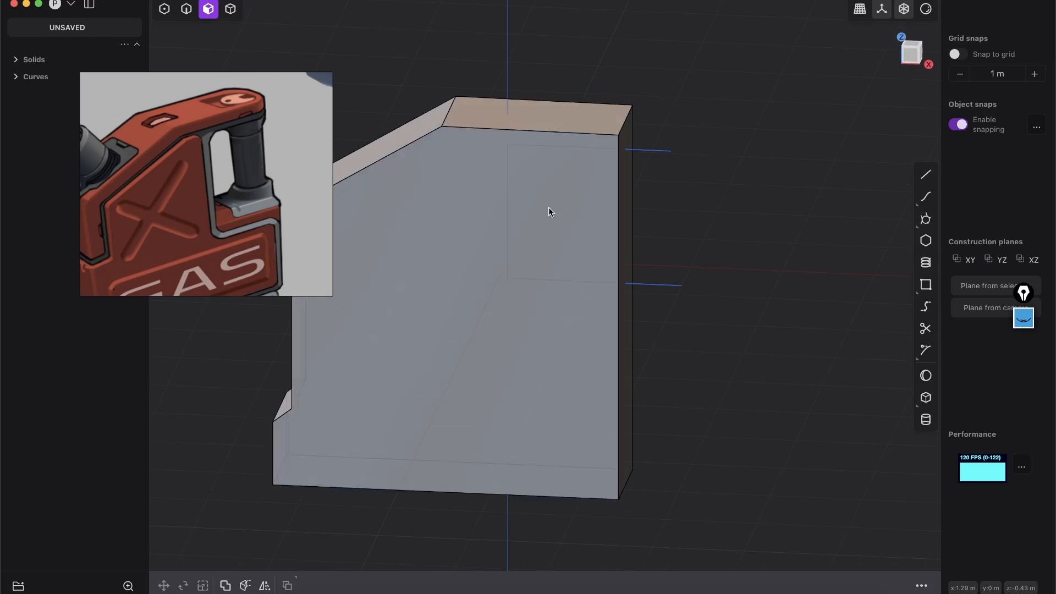
# Step: Move the handle opening curve along the Y axis to about -1.09 m, out in front of the body
pyautogui.click(908, 58)
pyautogui.scroll(3, 533, 191)
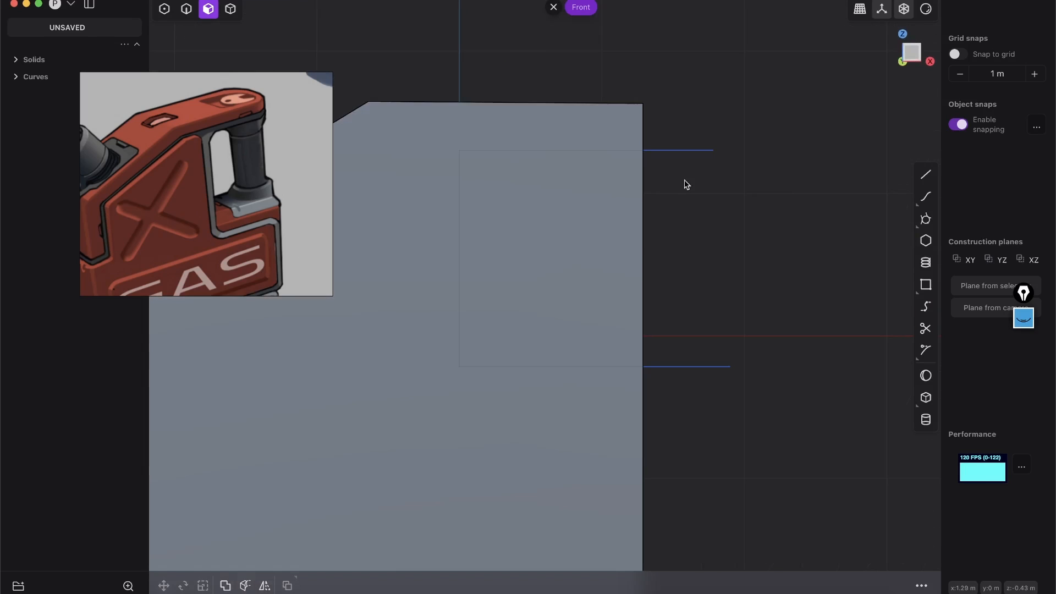
pyautogui.moveTo(491, 149); pyautogui.dragTo(586, 197, button='middle')
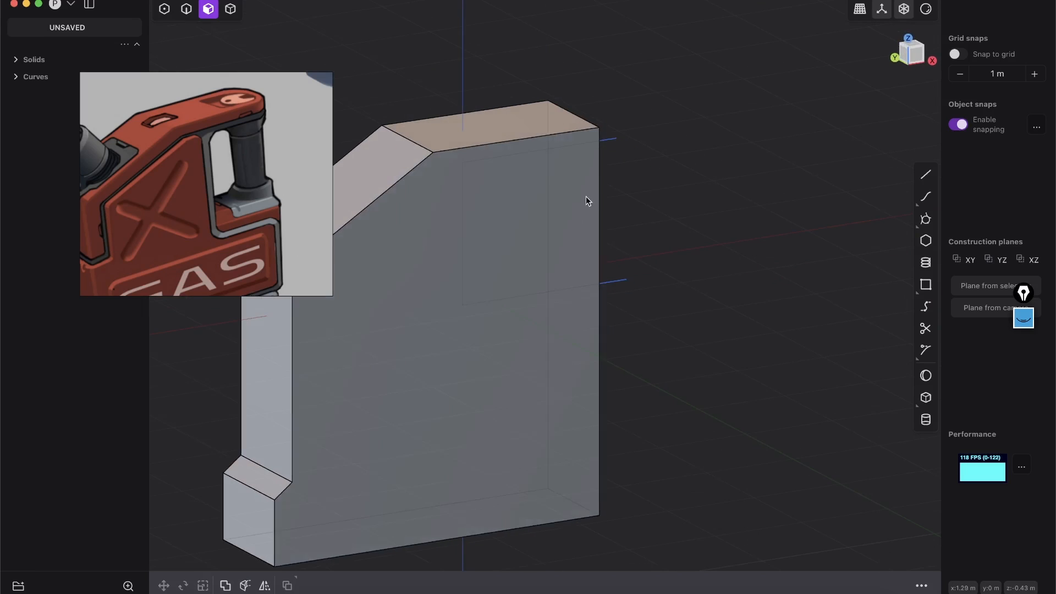
pyautogui.press('2')
pyautogui.click(610, 142)
pyautogui.press('g')
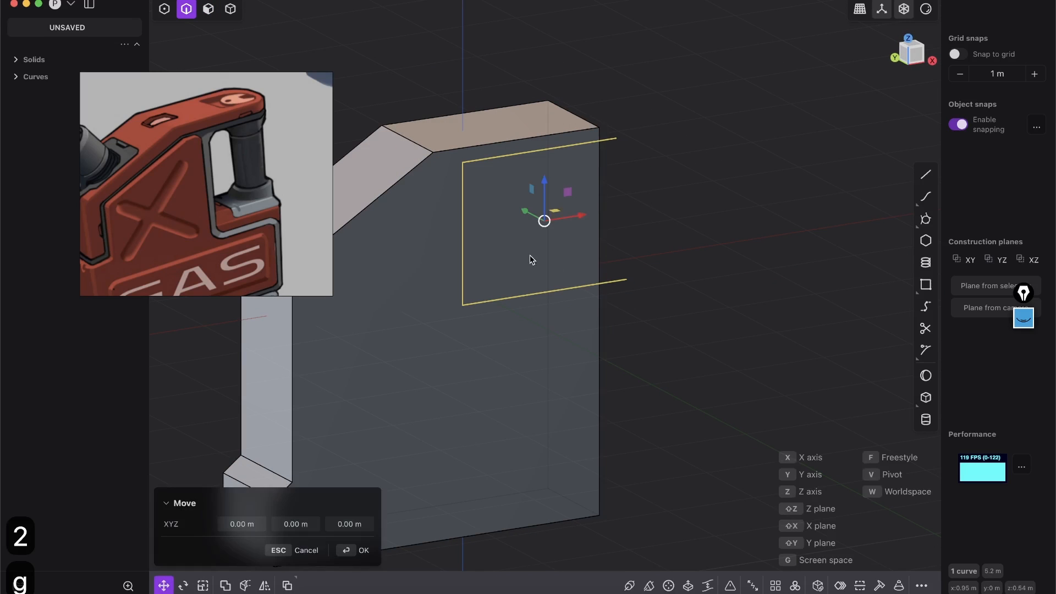
pyautogui.moveTo(530, 257); pyautogui.dragTo(578, 300, button='middle')
pyautogui.moveTo(499, 185); pyautogui.dragTo(585, 216)
pyautogui.moveTo(510, 182); pyautogui.dragTo(577, 199, button='middle')
pyautogui.click(358, 555)
# Step: Chamfer the two inner corners of the handle opening curve by about 0.145 m in the front view
pyautogui.click(916, 60)
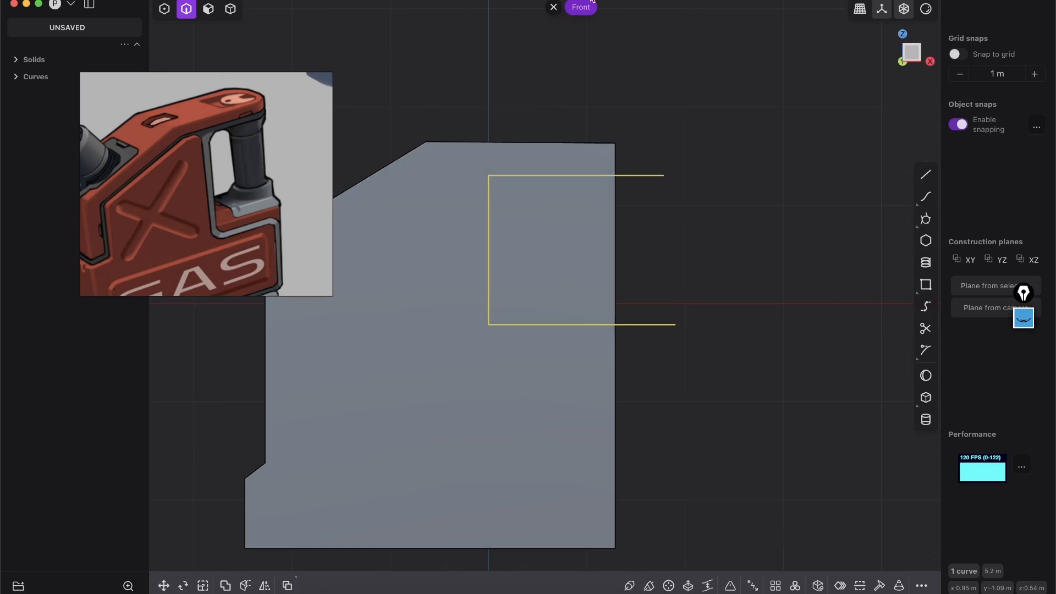
pyautogui.scroll(4, 535, 225)
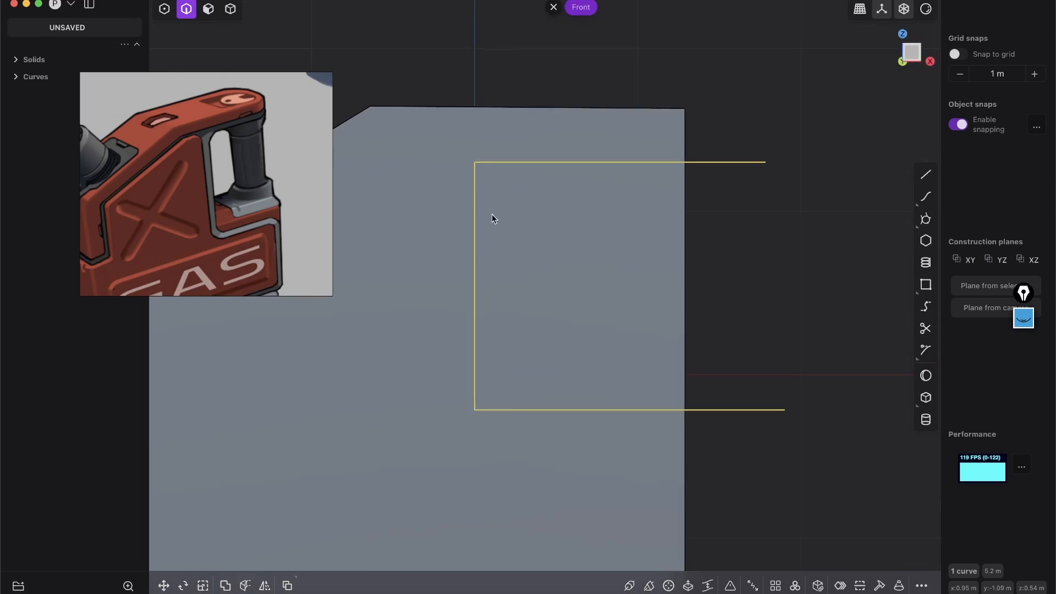
pyautogui.press('Escape')
pyautogui.scroll(1, 573, 182)
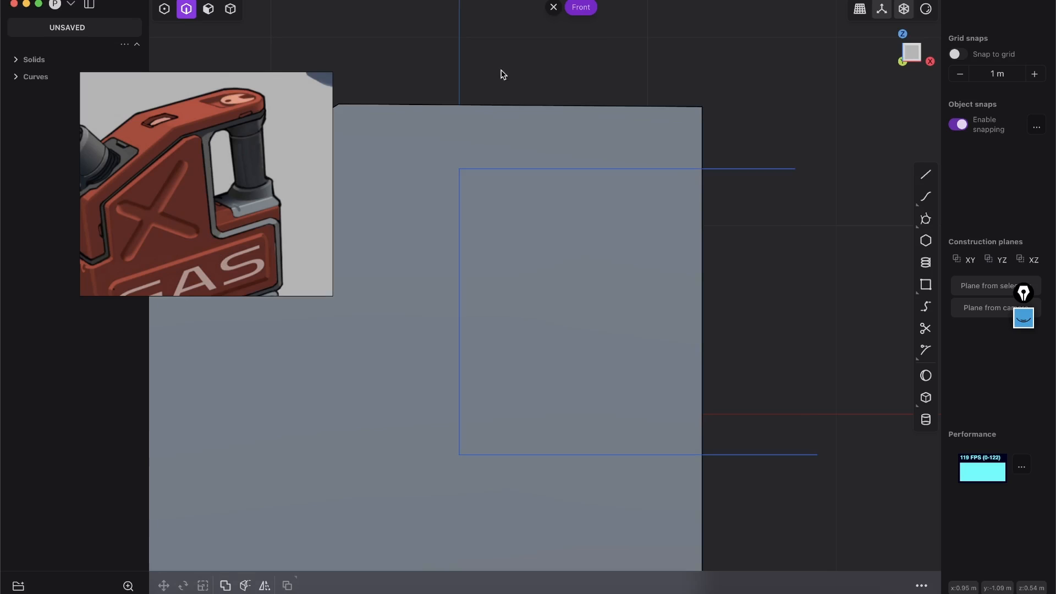
pyautogui.press('1')
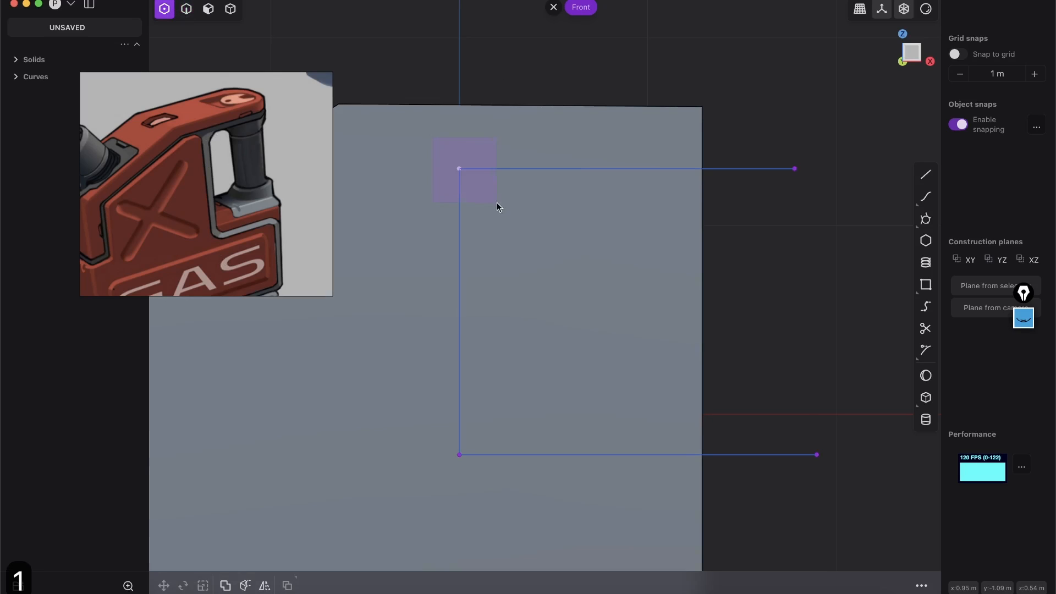
pyautogui.click(491, 202)
pyautogui.keyDown('shift'); pyautogui.moveTo(502, 476); pyautogui.dragTo(502, 476); pyautogui.keyUp('shift')
pyautogui.keyDown('shift'); pyautogui.moveTo(495, 411); pyautogui.dragTo(526, 357, button='middle'); pyautogui.keyUp('shift')
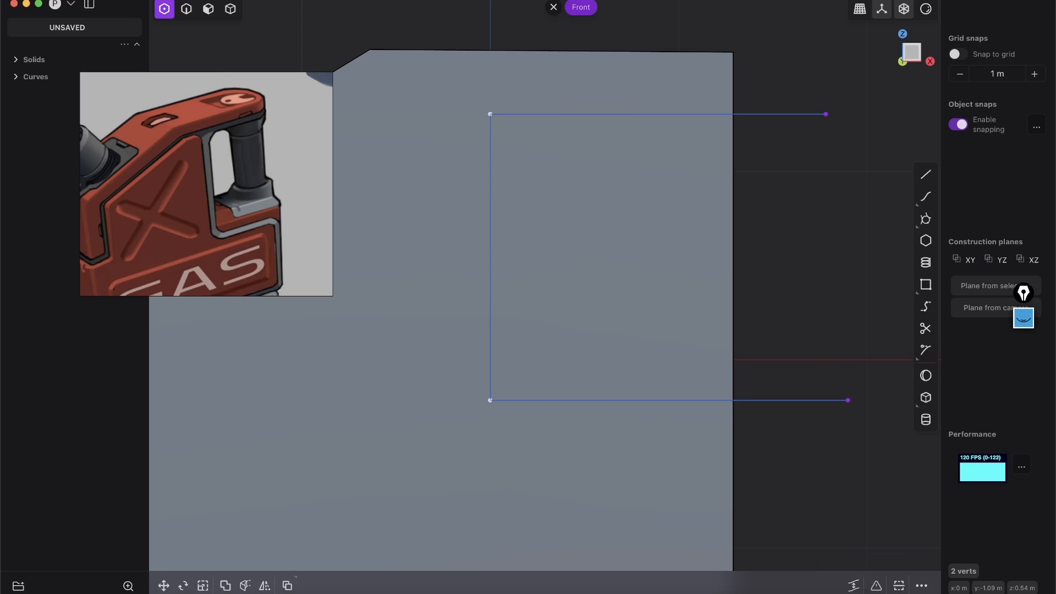
pyautogui.click(876, 586)
pyautogui.moveTo(490, 257); pyautogui.dragTo(517, 253)
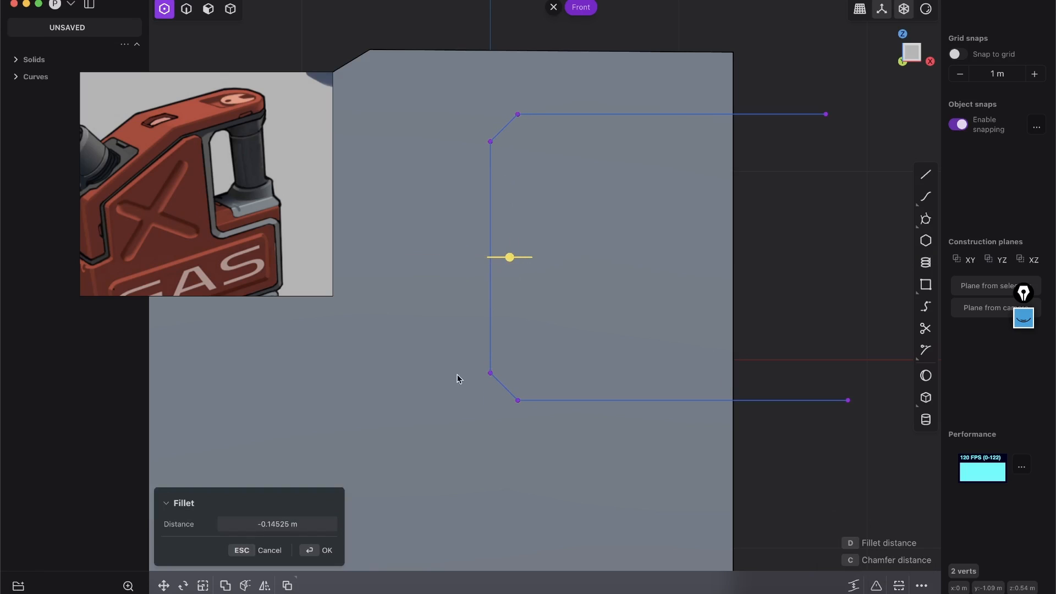
pyautogui.click(320, 553)
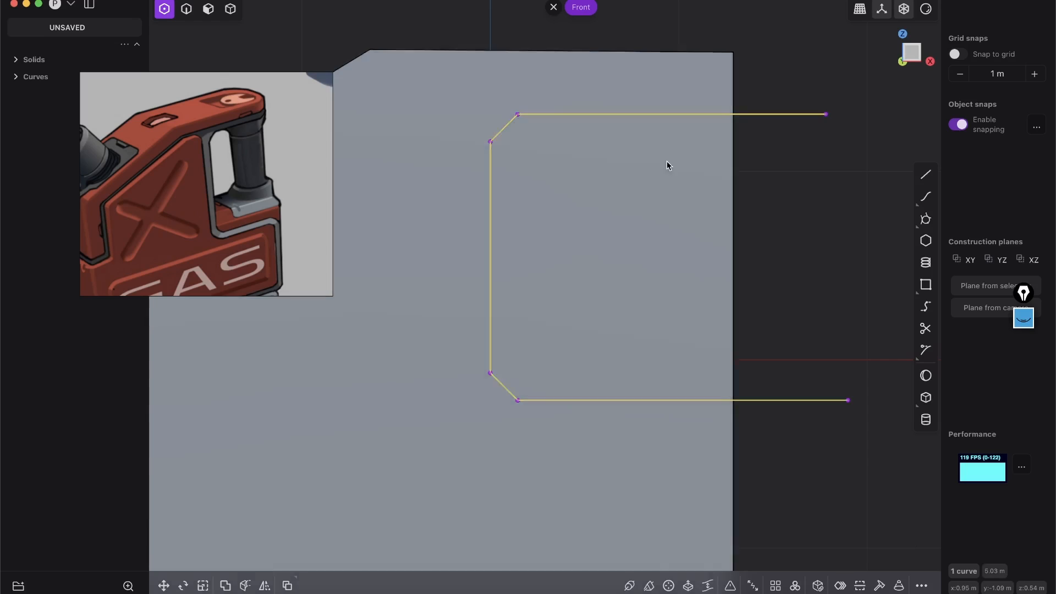
# Step: Enable all selection modes together and face the body and chamfered curve from the front
pyautogui.scroll(2, 651, 166)
pyautogui.scroll(-5, 593, 177)
pyautogui.moveTo(499, 201); pyautogui.dragTo(639, 175, button='middle')
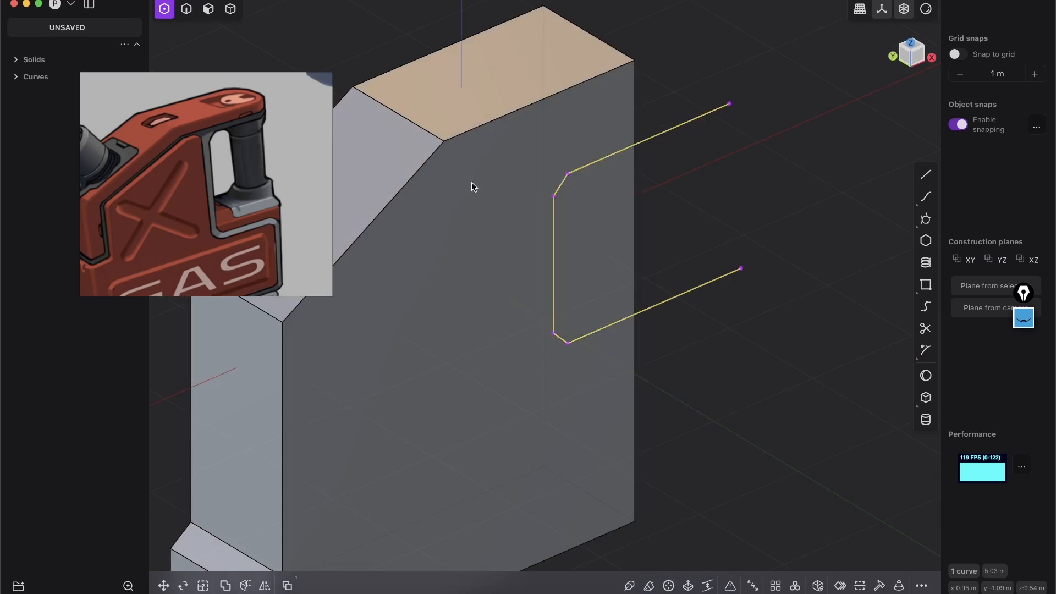
pyautogui.moveTo(471, 183); pyautogui.dragTo(455, 169, button='middle')
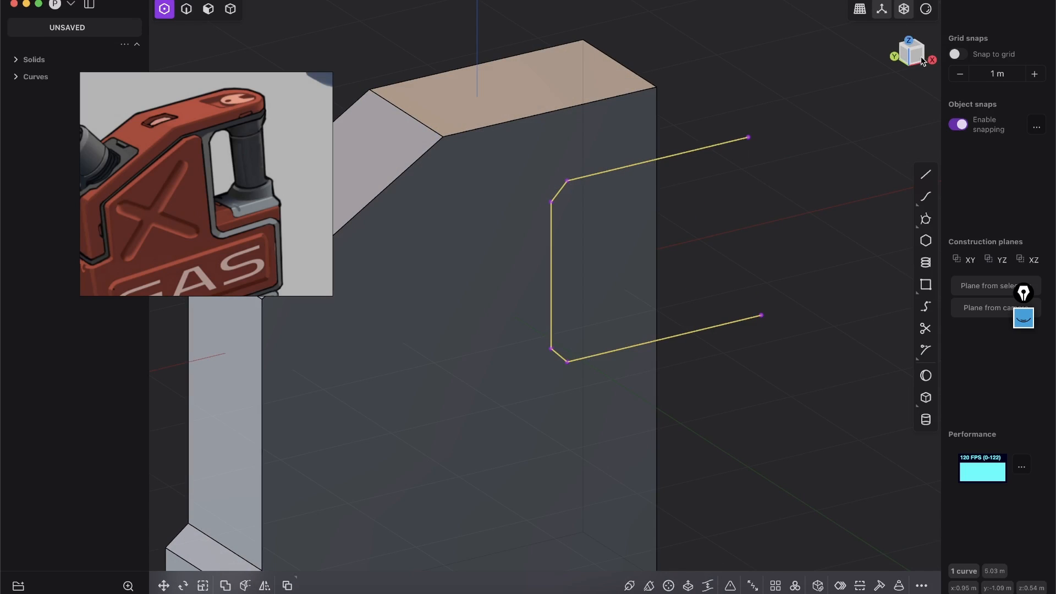
pyautogui.click(923, 60)
pyautogui.press('2')
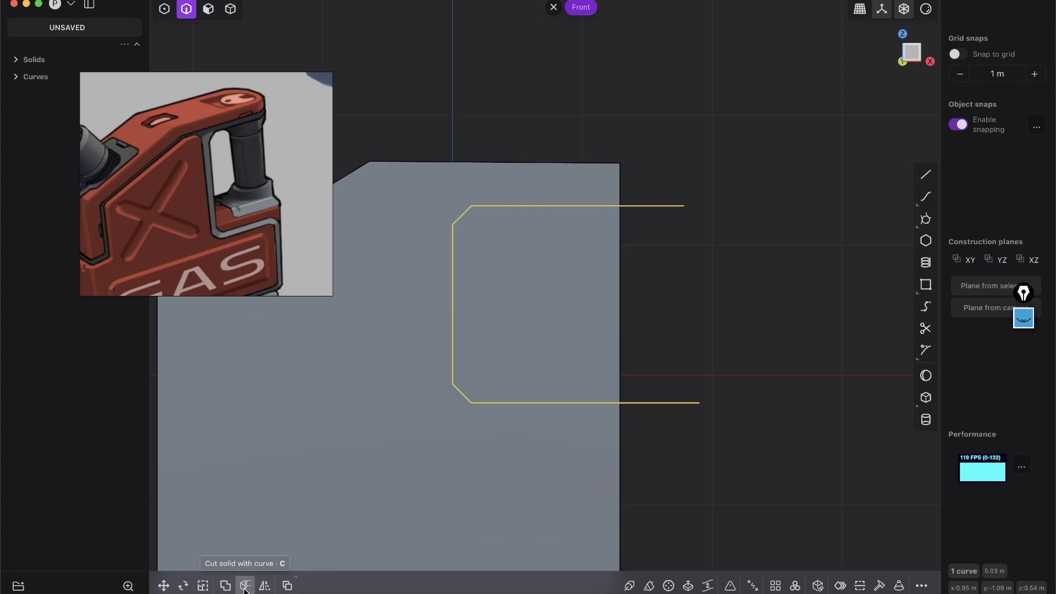
pyautogui.keyDown('shift'); pyautogui.moveTo(468, 304); pyautogui.dragTo(620, 312, button='middle'); pyautogui.keyUp('shift')
pyautogui.press('Tab')
pyautogui.click(542, 142)
pyautogui.moveTo(554, 208); pyautogui.dragTo(570, 128, button='middle')
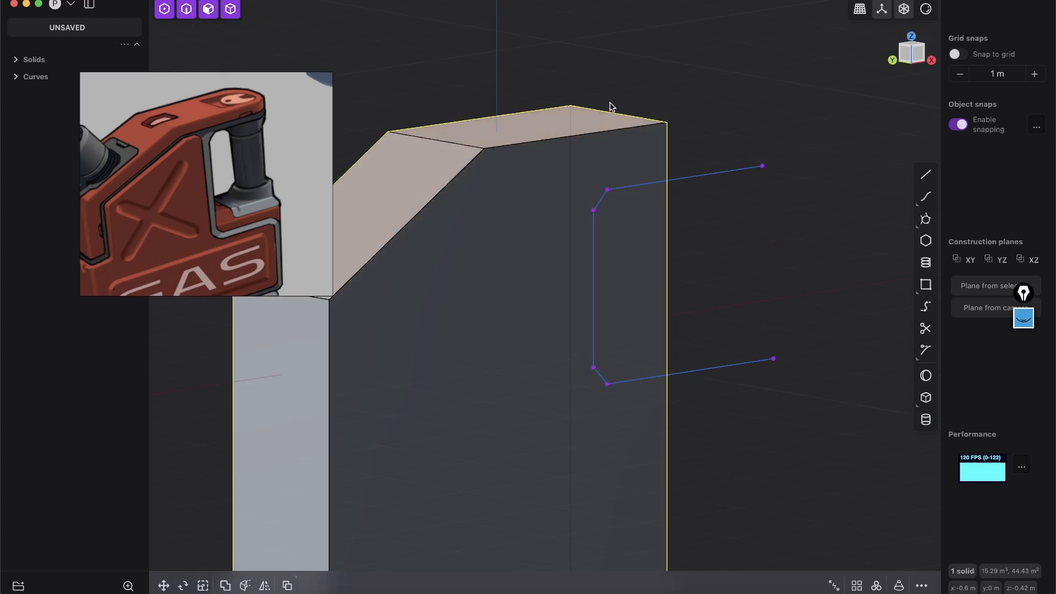
pyautogui.click(920, 52)
pyautogui.keyDown('shift'); pyautogui.moveTo(645, 205); pyautogui.dragTo(604, 181, button='middle'); pyautogui.keyUp('shift')
# Step: Try to cut the solid body using the chamfered curve as the cutter
pyautogui.click(735, 111)
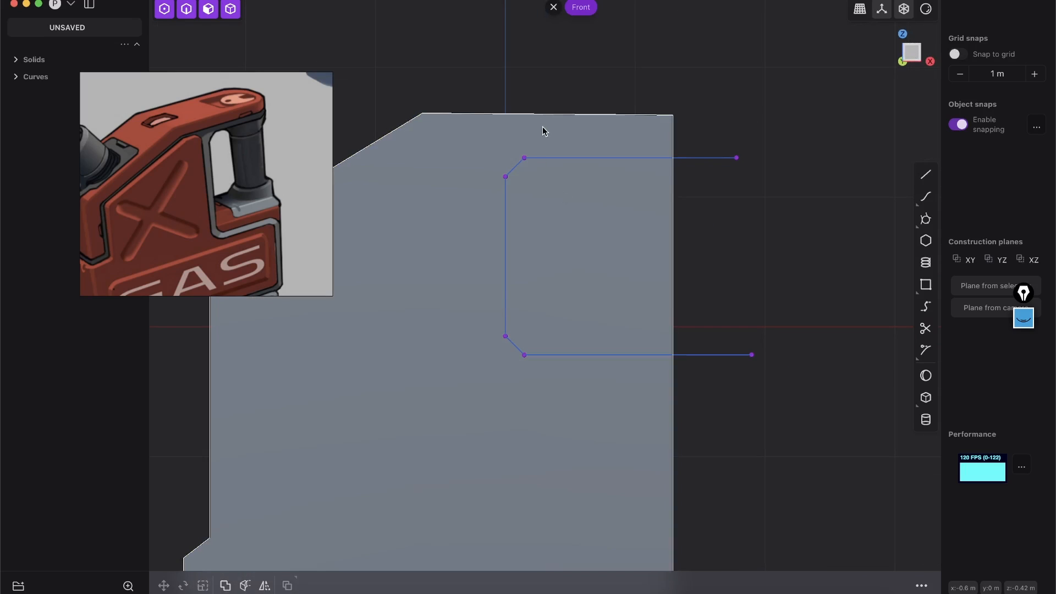
pyautogui.click(562, 134)
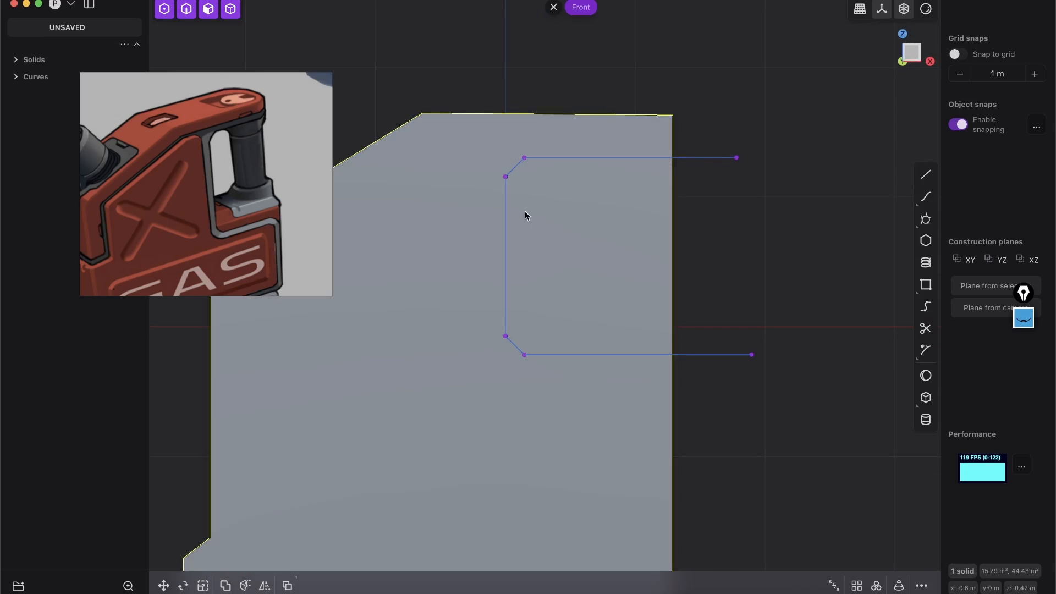
pyautogui.click(246, 586)
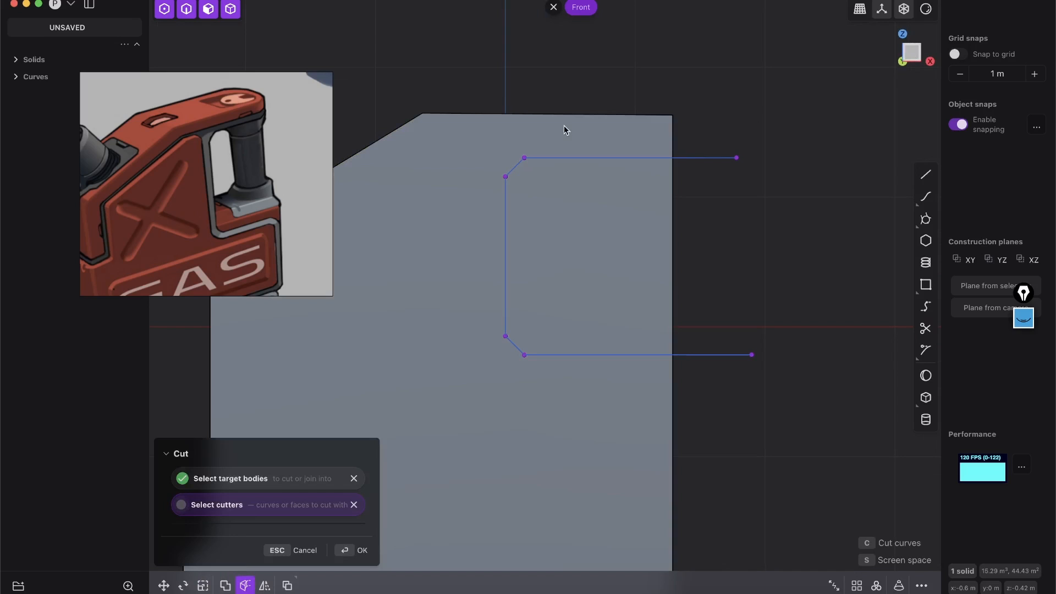
pyautogui.click(683, 158)
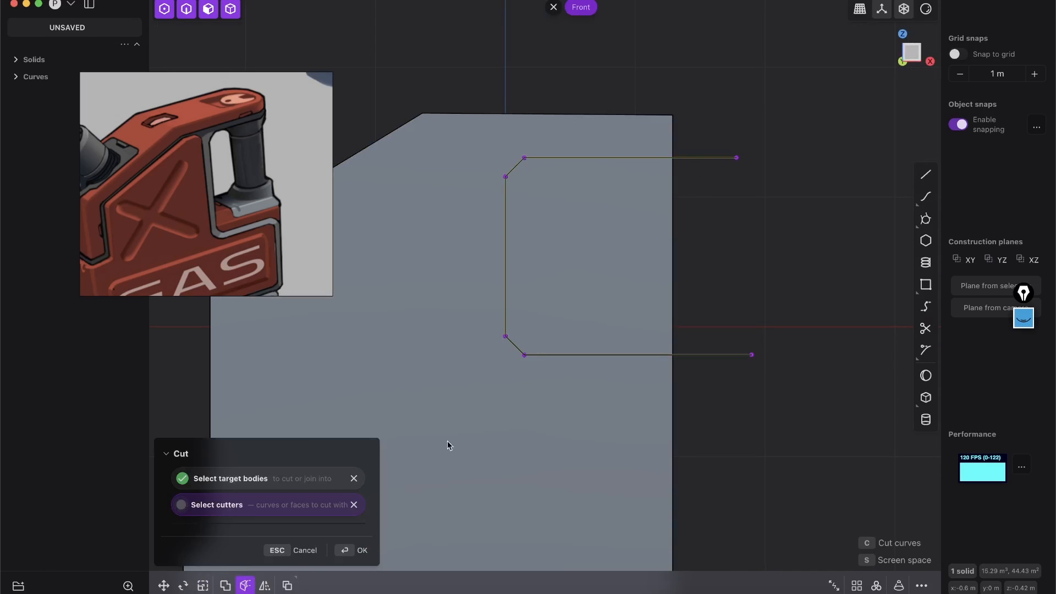
pyautogui.press('Return')
pyautogui.click(706, 159)
# Step: Cut the solid body with the chamfered curve to split off the handle opening block
pyautogui.press('Tab')
pyautogui.click(577, 135)
pyautogui.press('c')
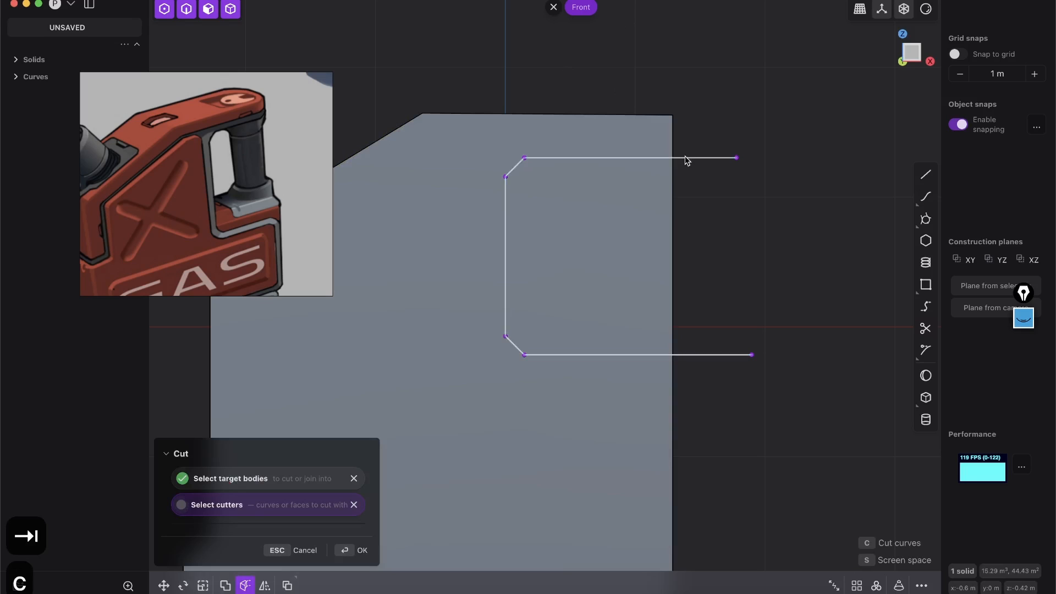
pyautogui.click(686, 159)
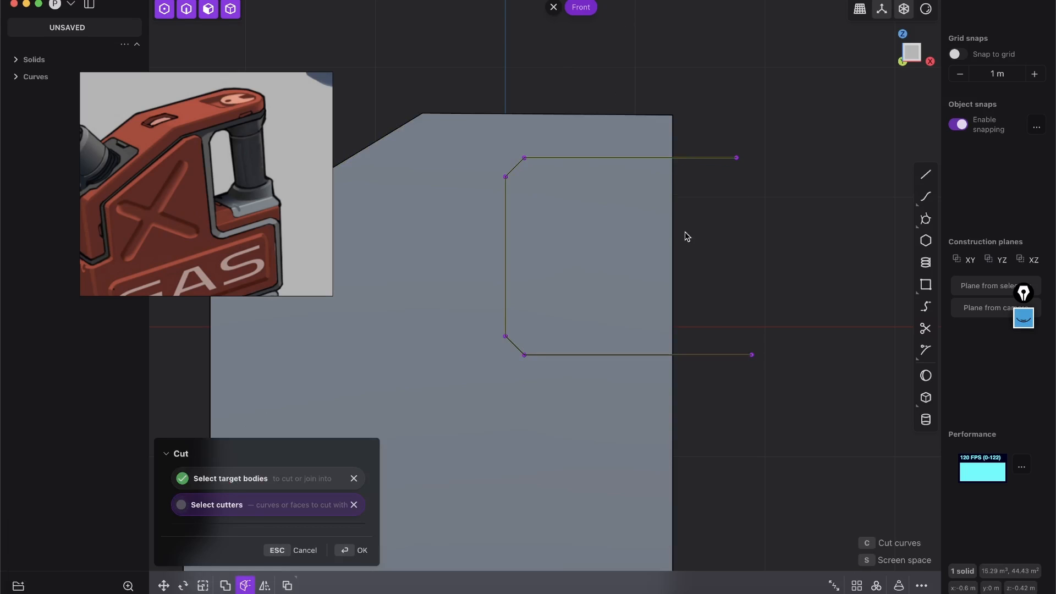
pyautogui.moveTo(623, 274); pyautogui.dragTo(636, 286, button='middle')
pyautogui.click(682, 255)
# Step: View the cut block at an angle and move the reference image down, clear of the body's sloped edge
pyautogui.moveTo(629, 226); pyautogui.dragTo(556, 231, button='middle')
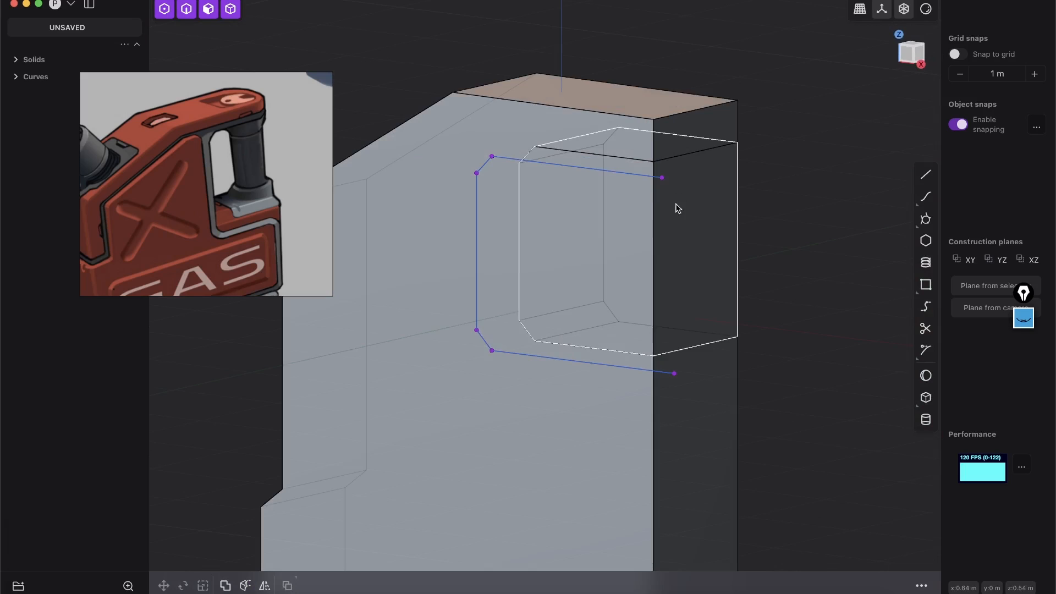
pyautogui.moveTo(676, 207); pyautogui.dragTo(690, 231, button='middle')
pyautogui.moveTo(278, 200); pyautogui.dragTo(265, 259)
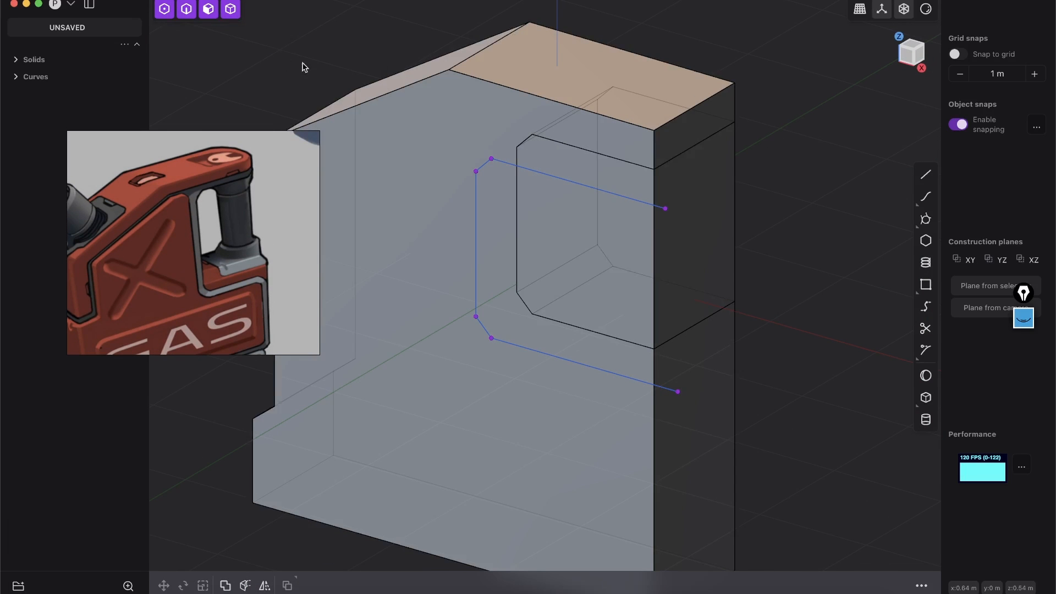
# Step: Delete the block cut out of the handle opening and the leftover chamfered cutter curve
pyautogui.click(681, 185)
pyautogui.press('x')
pyautogui.moveTo(731, 158); pyautogui.dragTo(641, 120, button='middle')
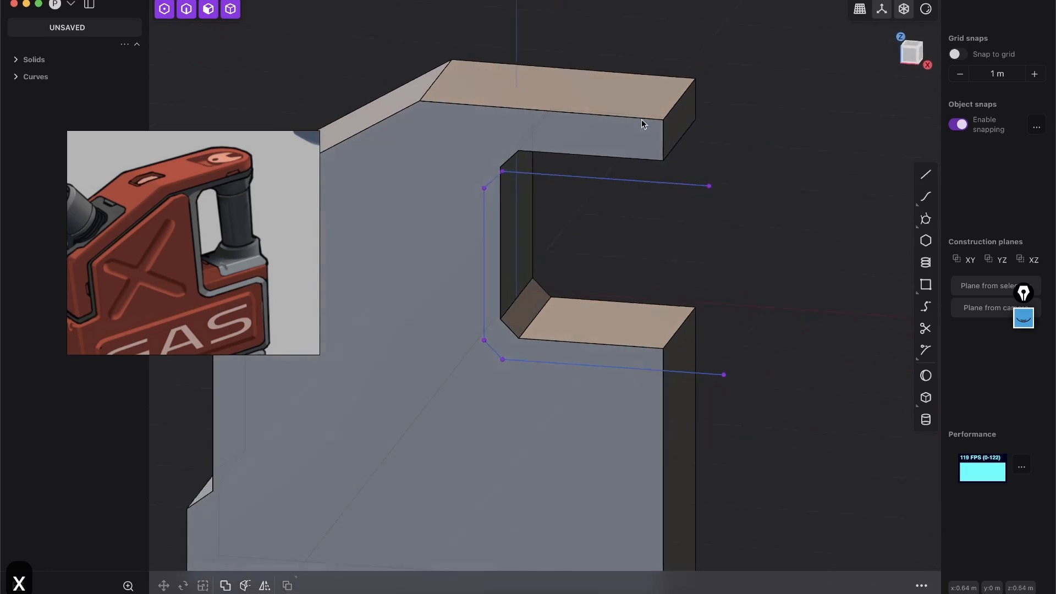
pyautogui.click(636, 181)
pyautogui.moveTo(680, 272)
pyautogui.mouseDown(button='middle')
pyautogui.moveTo(542, 110)
pyautogui.moveTo(497, 83)
pyautogui.moveTo(431, 163)
pyautogui.moveTo(648, 142)
pyautogui.moveTo(514, 177)
pyautogui.moveTo(481, 220)
pyautogui.moveTo(490, 232)
pyautogui.mouseUp(button='middle')
pyautogui.press('x')
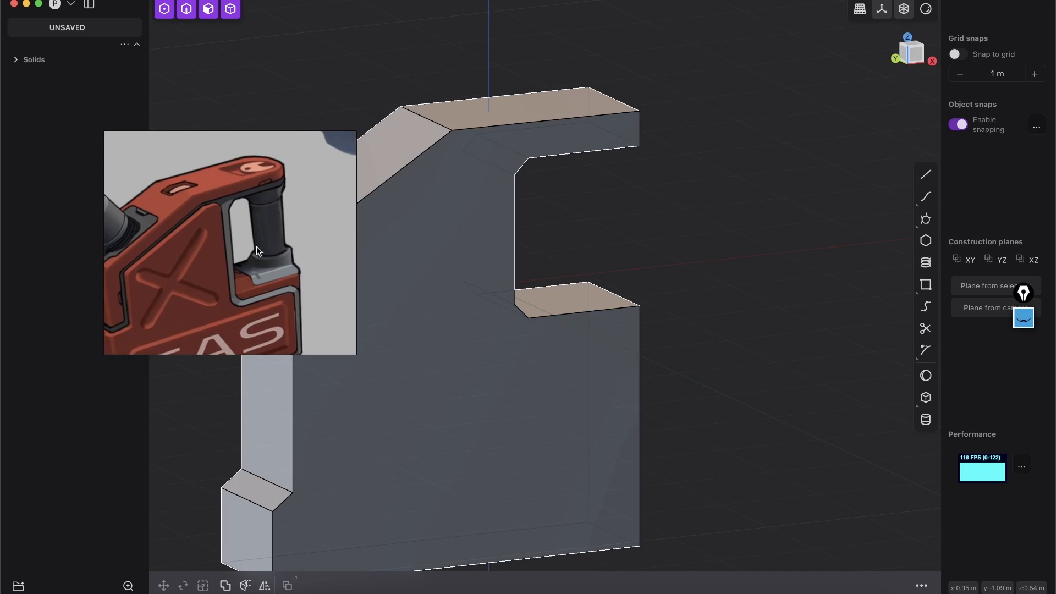
# Step: Draw a centre-point circle about 0.35 m in radius in the middle of the handle opening's floor face
pyautogui.moveTo(262, 247); pyautogui.dragTo(396, 310, button='middle')
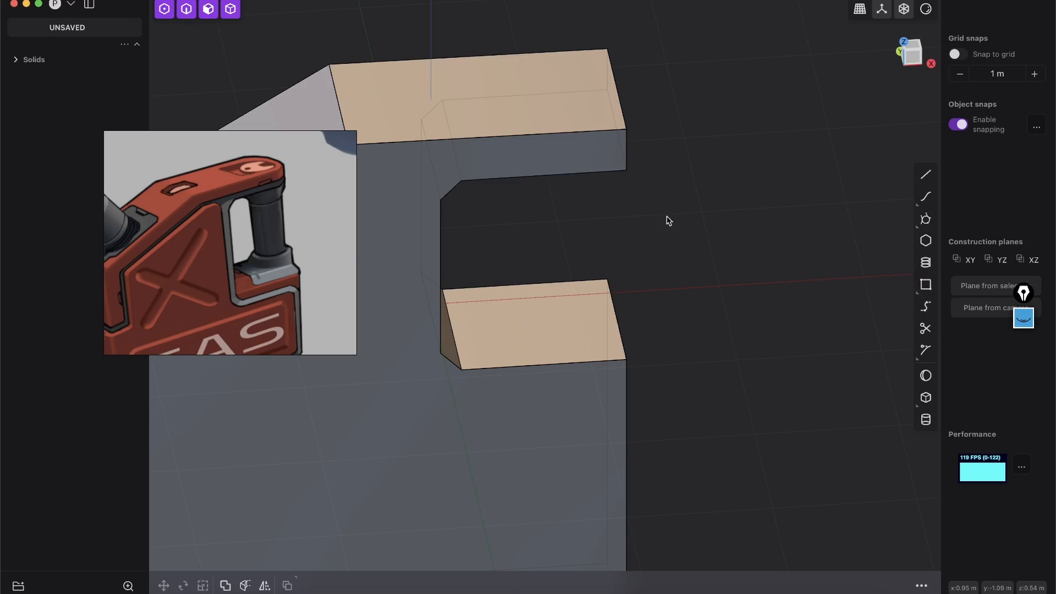
pyautogui.moveTo(594, 228); pyautogui.dragTo(735, 275, button='middle')
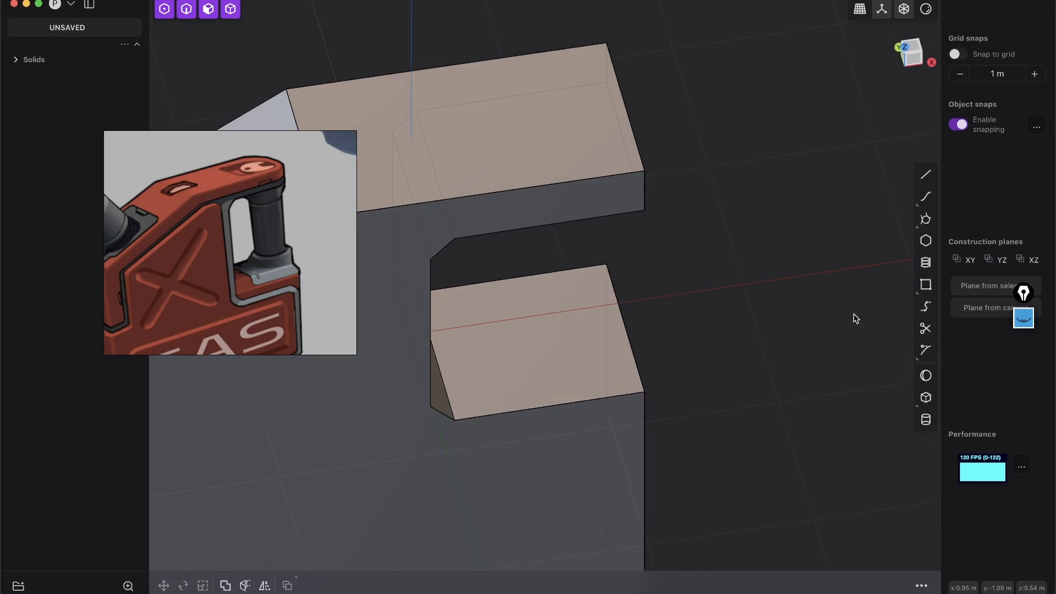
pyautogui.click(926, 219)
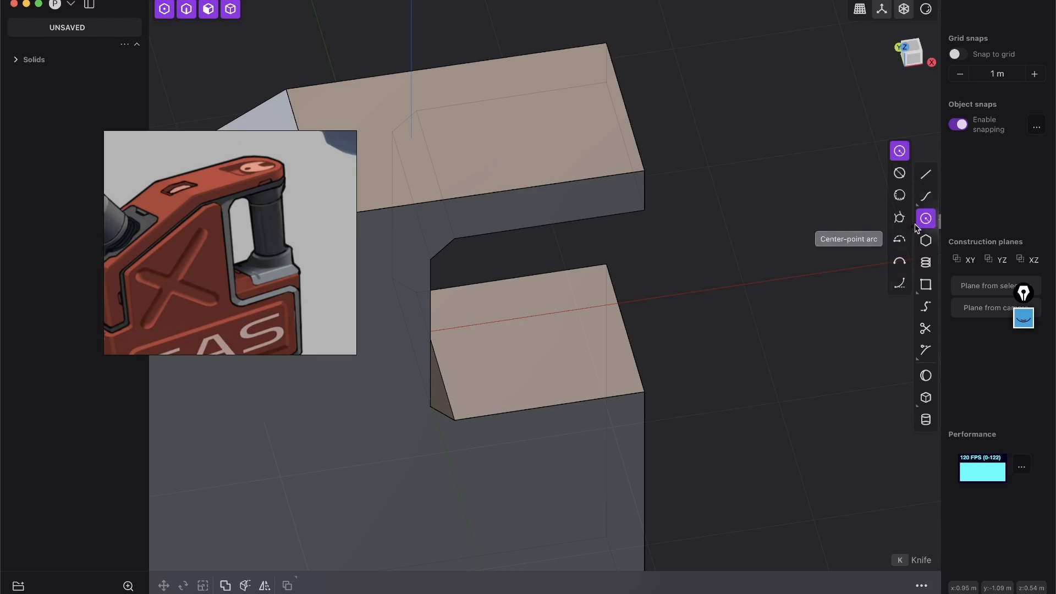
pyautogui.click(897, 151)
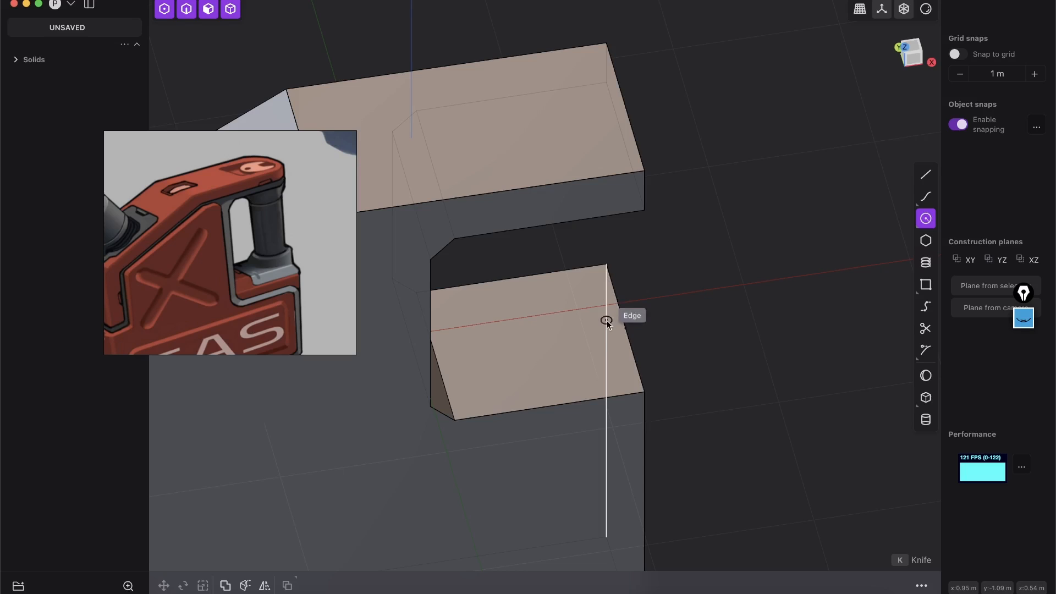
pyautogui.moveTo(566, 340)
pyautogui.mouseDown(button='middle')
pyautogui.moveTo(537, 368)
pyautogui.moveTo(584, 362)
pyautogui.moveTo(552, 326)
pyautogui.mouseUp(button='middle')
pyautogui.scroll(2, 569, 358)
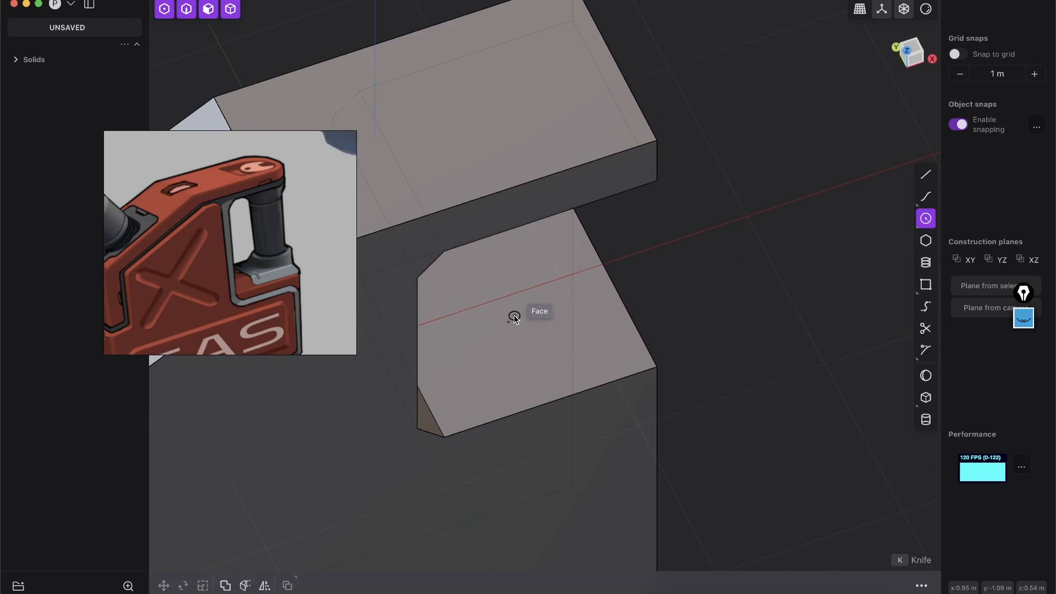
pyautogui.moveTo(517, 332); pyautogui.dragTo(517, 299, button='middle')
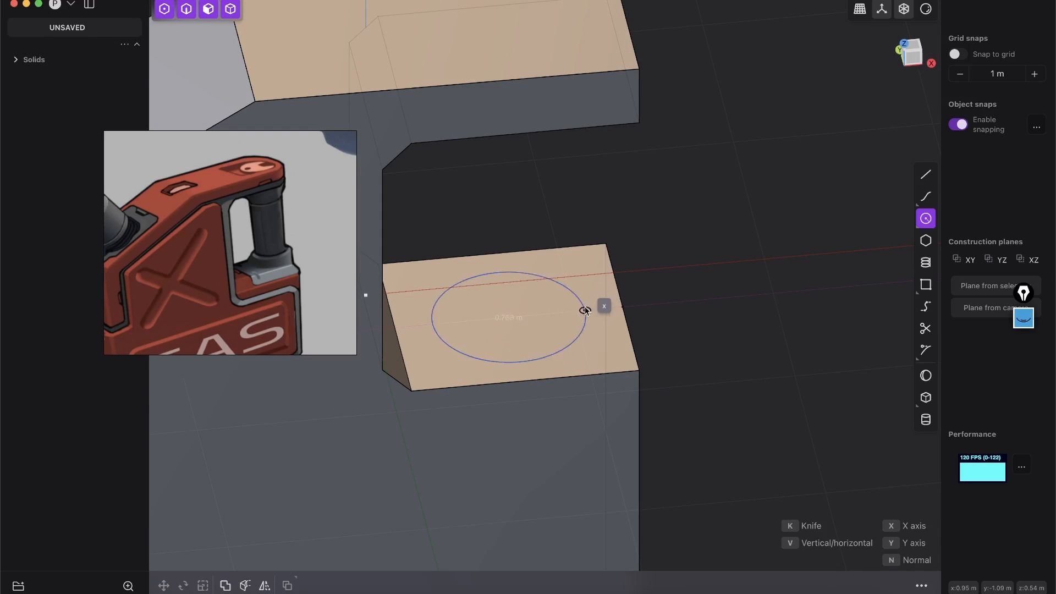
pyautogui.moveTo(587, 309); pyautogui.dragTo(590, 309, button='middle')
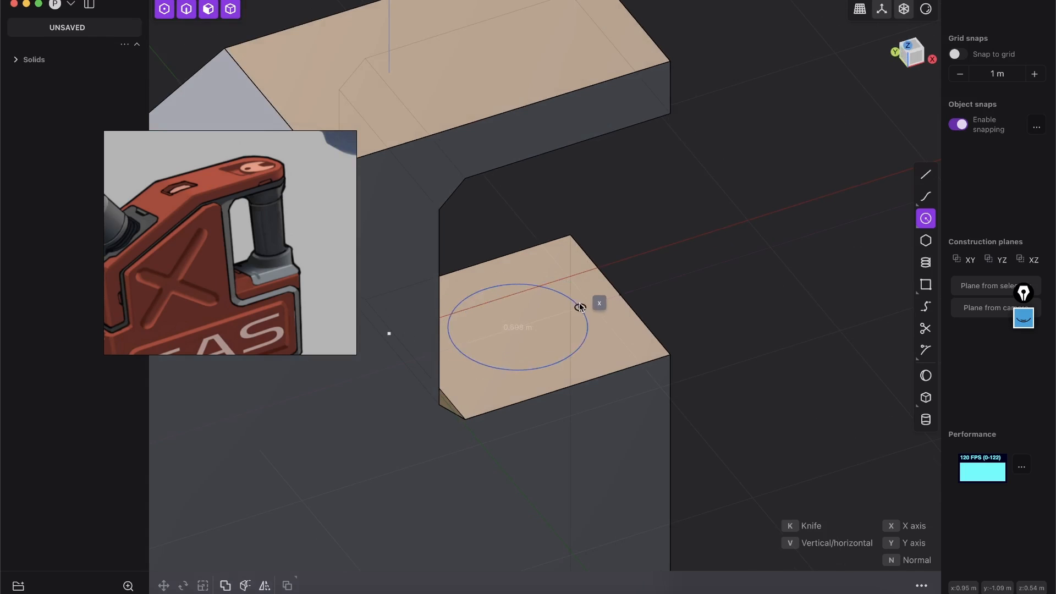
pyautogui.click(580, 306)
pyautogui.moveTo(593, 305); pyautogui.dragTo(520, 353, button='middle')
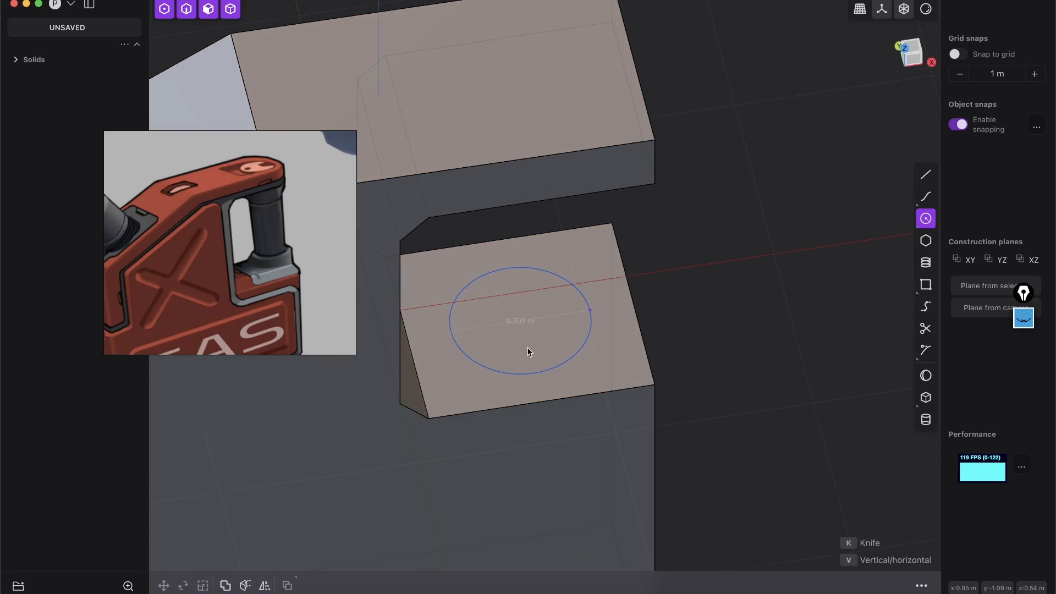
pyautogui.rightClick(530, 349)
pyautogui.moveTo(632, 277); pyautogui.dragTo(588, 312, button='middle')
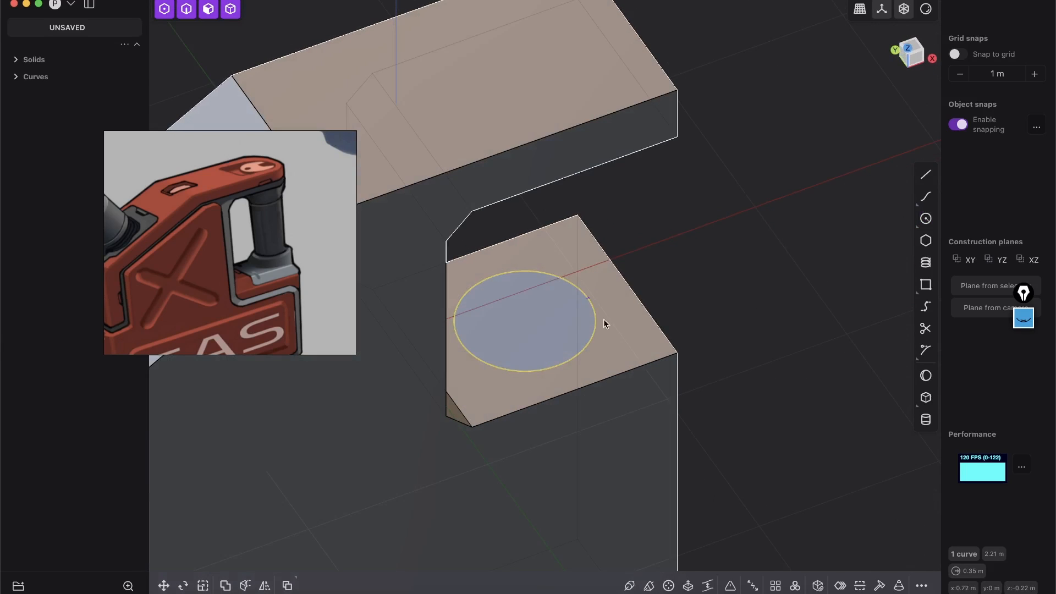
# Step: Scale the circle uniformly to a radius of about 0.28 m and move it along X about 0.22 m toward the opening's outer end
pyautogui.press('s')
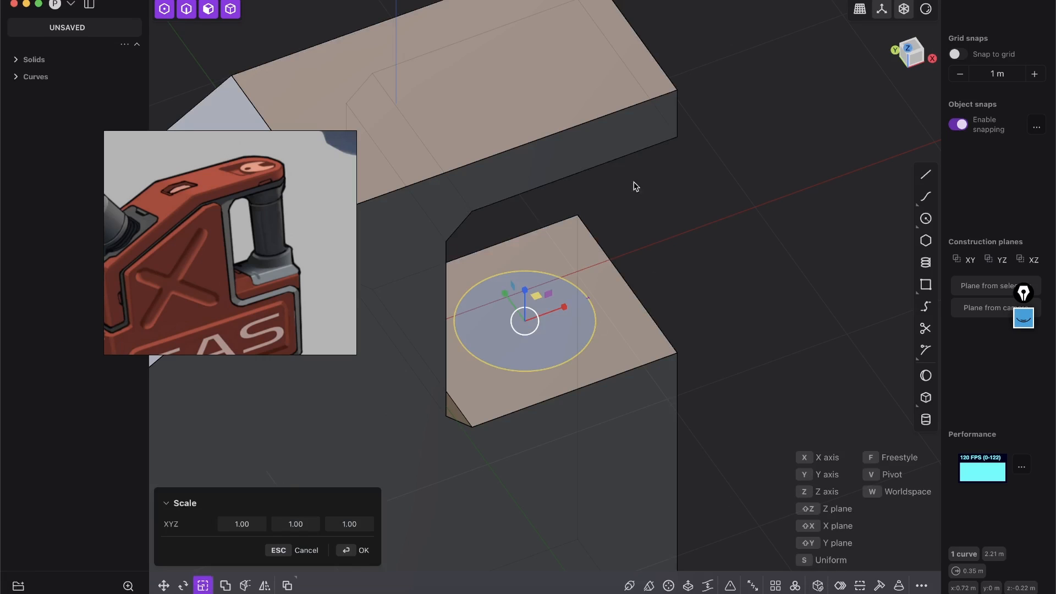
pyautogui.press('s')
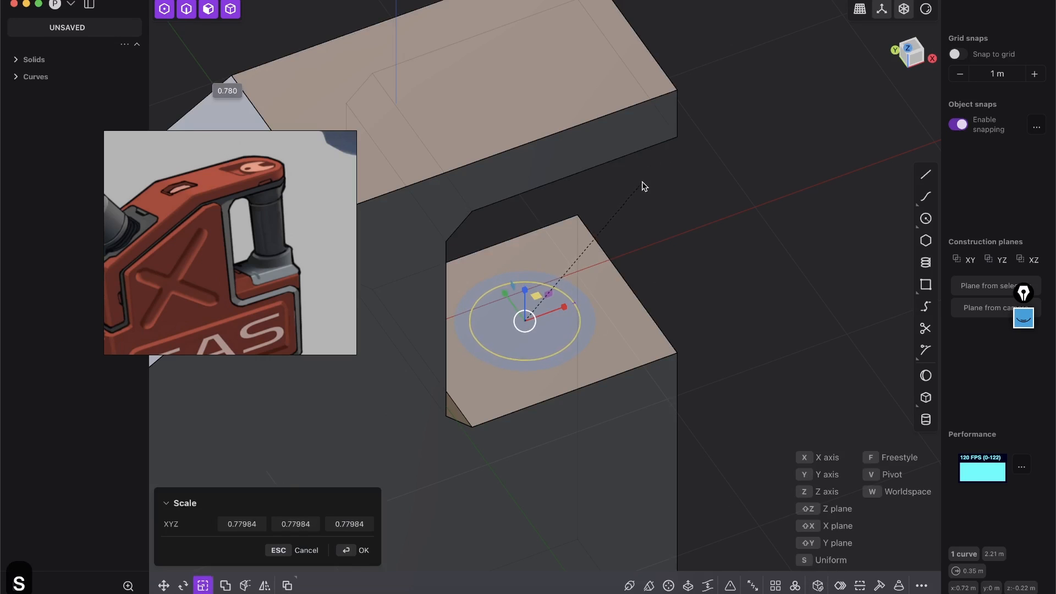
pyautogui.click(651, 238)
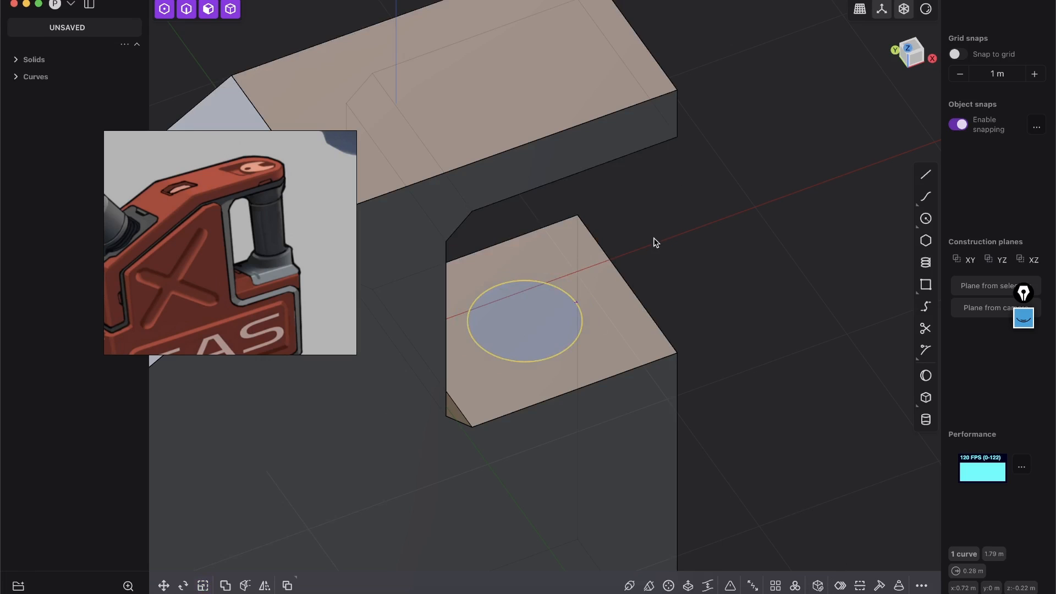
pyautogui.moveTo(598, 300); pyautogui.dragTo(540, 291, button='middle')
pyautogui.press('g')
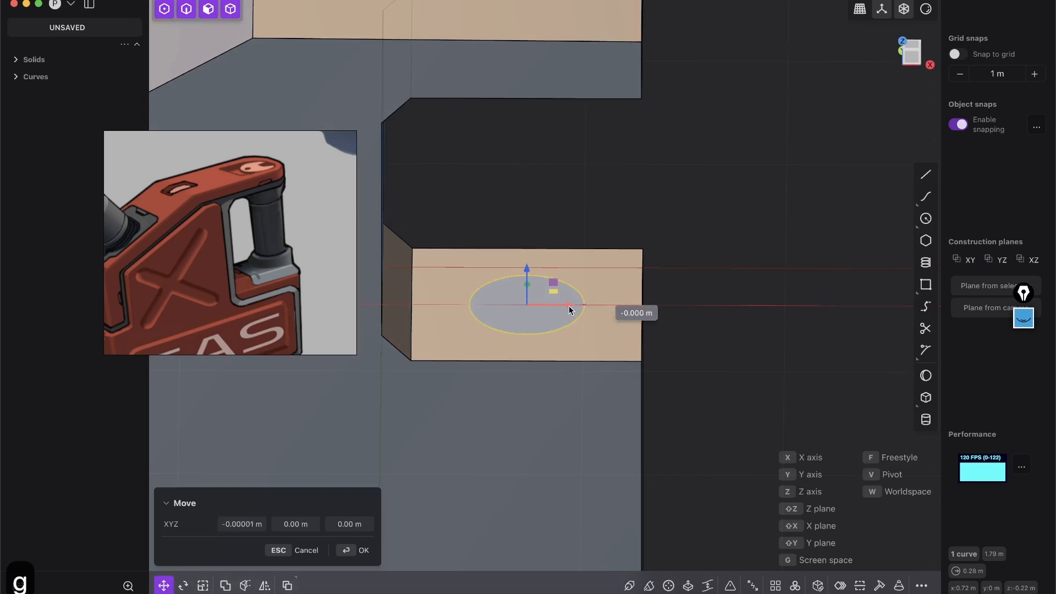
pyautogui.click(745, 275)
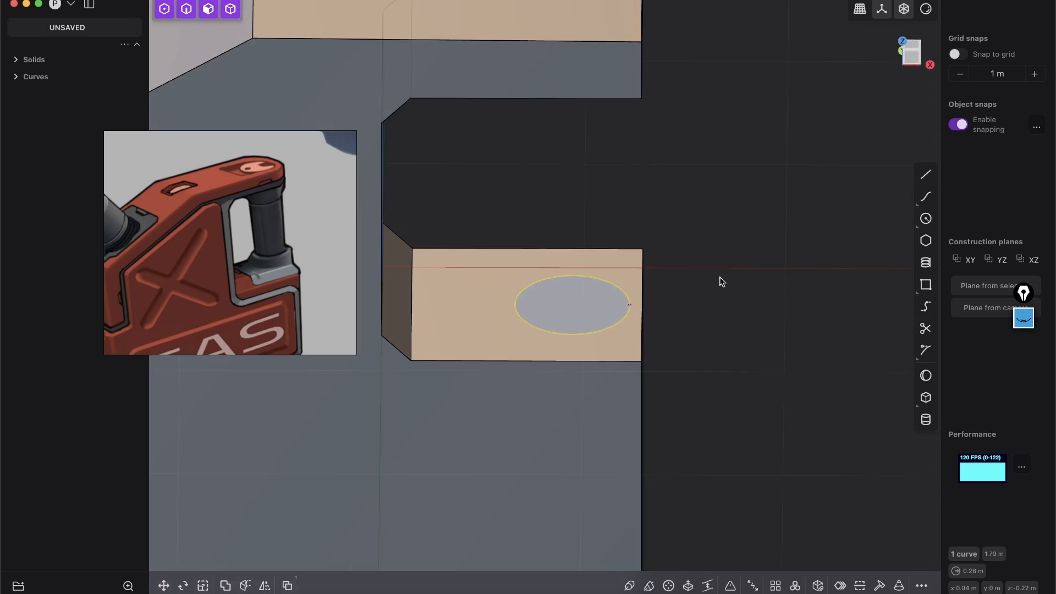
# Step: Extrude the circle's region upward into a cylindrical grip column that reaches into the handle's top arm
pyautogui.moveTo(589, 245); pyautogui.dragTo(572, 403, button='middle')
pyautogui.scroll(5, 572, 405)
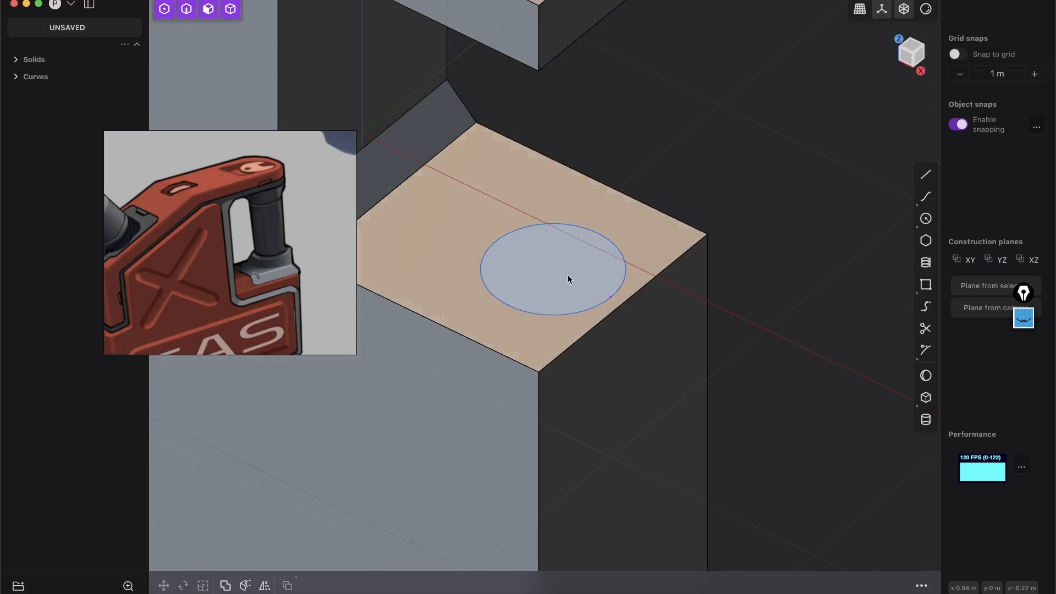
pyautogui.keyDown('shift'); pyautogui.moveTo(564, 325); pyautogui.dragTo(580, 331, button='middle'); pyautogui.keyUp('shift')
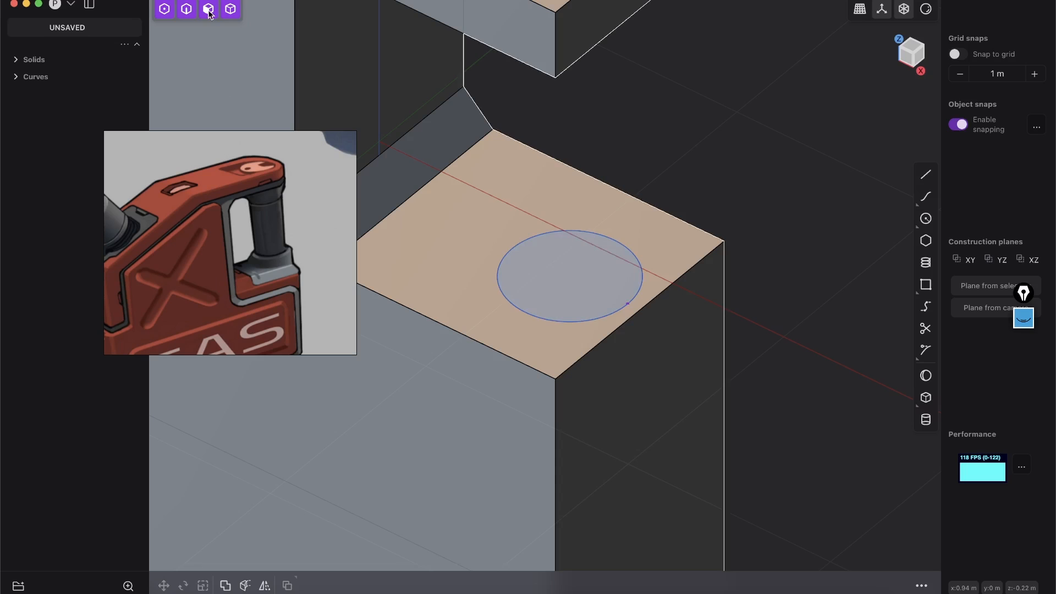
pyautogui.click(568, 280)
pyautogui.press('e')
pyautogui.moveTo(586, 253); pyautogui.dragTo(527, 335, button='middle')
pyautogui.moveTo(524, 331); pyautogui.dragTo(527, 183)
pyautogui.moveTo(452, 300); pyautogui.dragTo(574, 231, button='middle')
pyautogui.scroll(5, 491, 293)
pyautogui.click(331, 552)
pyautogui.click(619, 328)
pyautogui.moveTo(620, 323); pyautogui.dragTo(573, 450, button='middle')
# Step: Delete the leftover circle curve at the base of the grip cylinder
pyautogui.press('2')
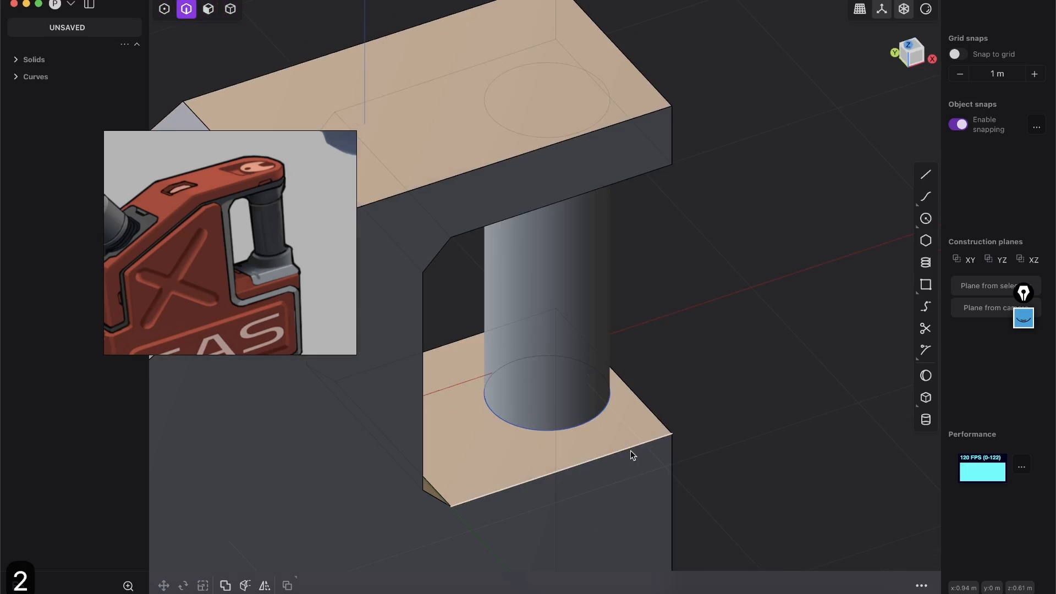
pyautogui.click(583, 421)
pyautogui.press('x')
pyautogui.moveTo(551, 407); pyautogui.dragTo(665, 378, button='middle')
pyautogui.scroll(3, 607, 267)
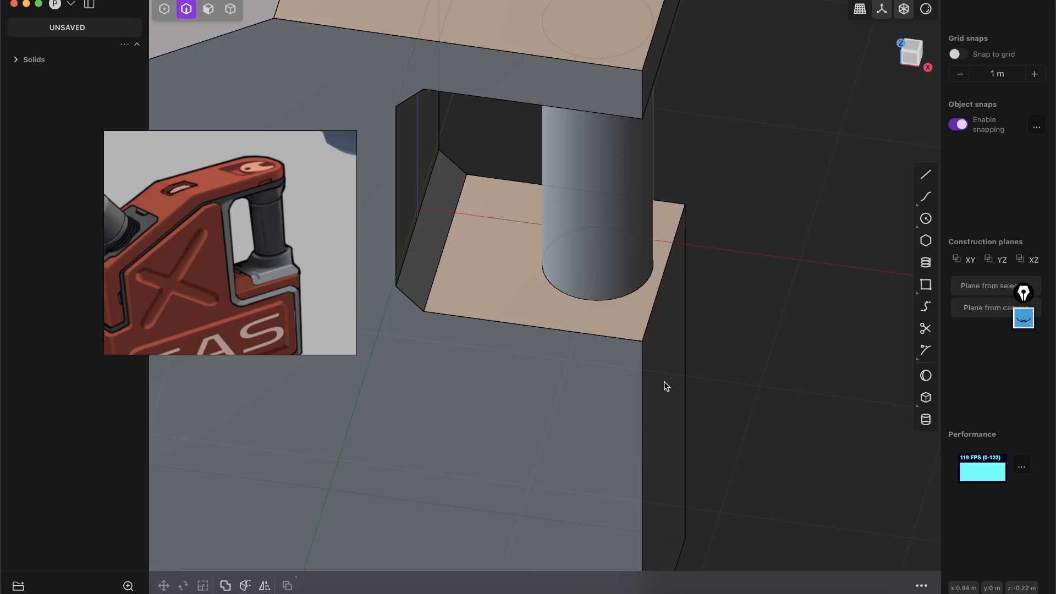
# Step: Hide the viewport overlays and offset the body's end face below the handle opening outward by about 0.12 m
pyautogui.press('3')
pyautogui.click(678, 357)
pyautogui.moveTo(685, 342); pyautogui.dragTo(694, 121, button='middle')
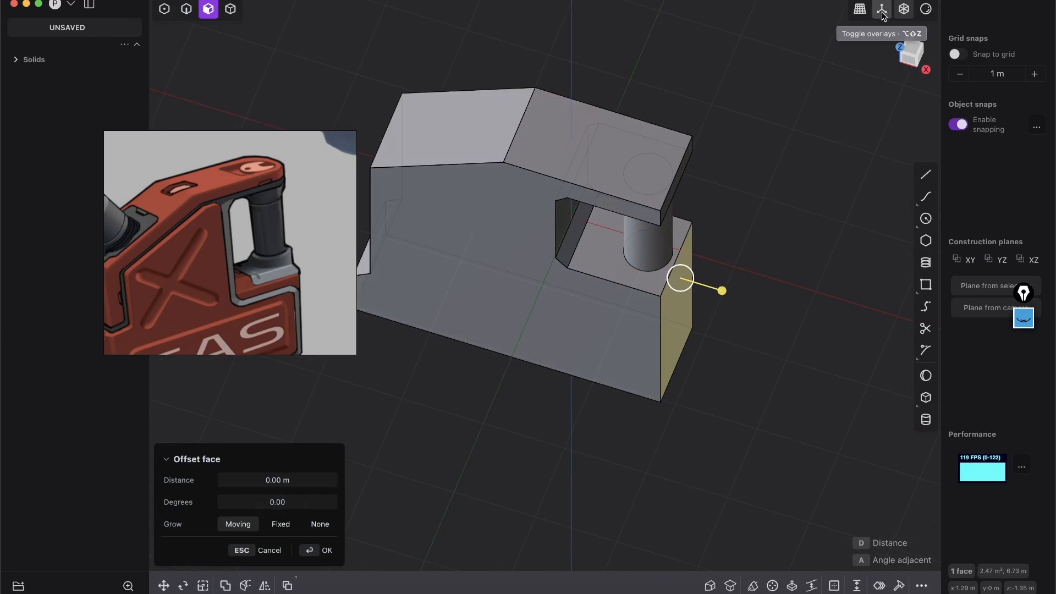
pyautogui.moveTo(498, 206); pyautogui.dragTo(530, 157, button='middle')
pyautogui.scroll(5, 538, 206)
pyautogui.moveTo(630, 304); pyautogui.dragTo(711, 352, button='middle')
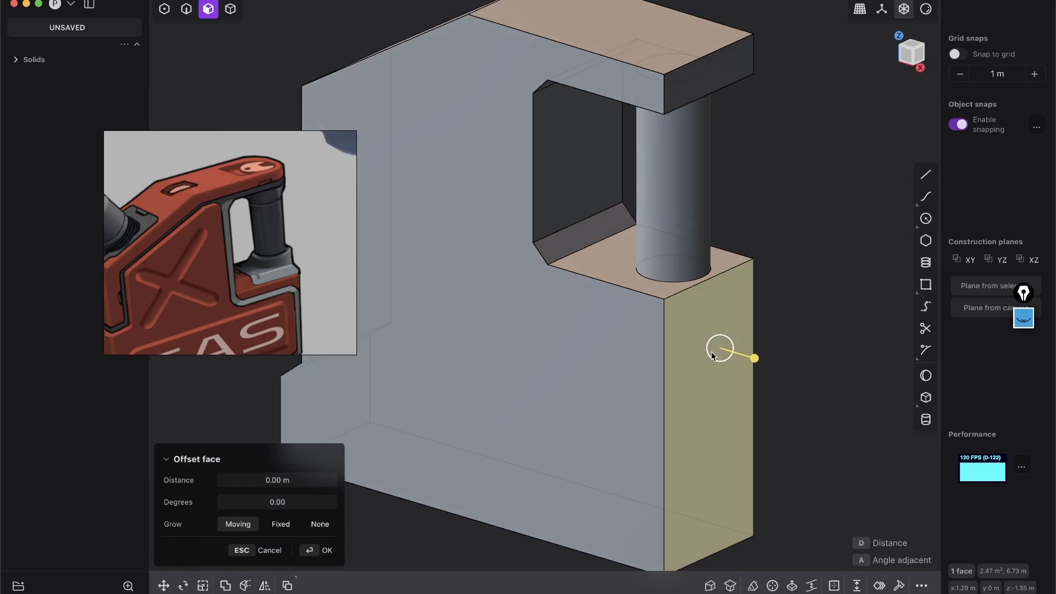
pyautogui.moveTo(590, 408); pyautogui.dragTo(550, 371, button='middle')
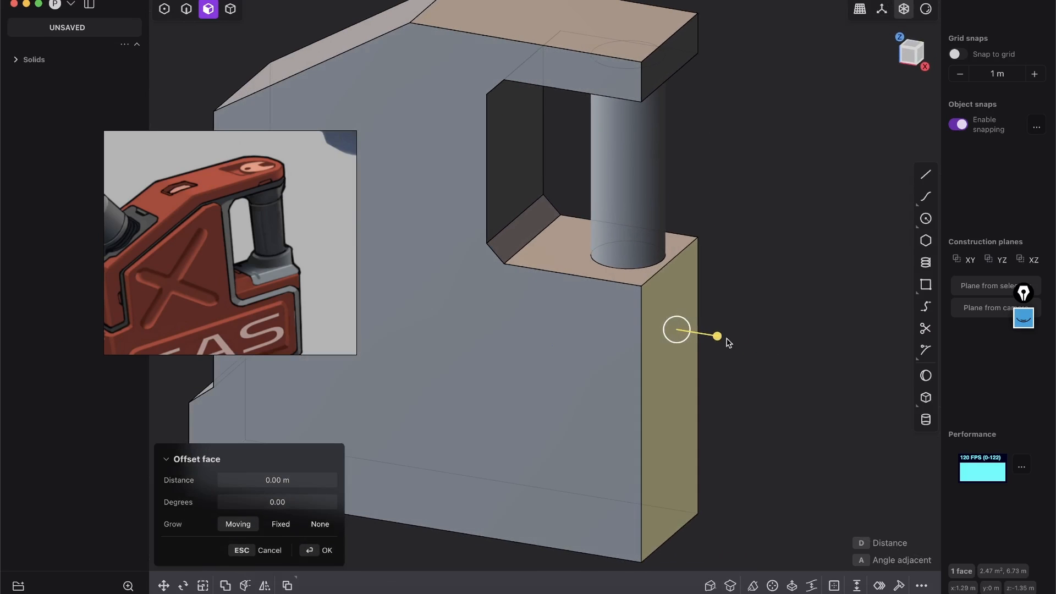
pyautogui.moveTo(717, 337); pyautogui.dragTo(732, 345)
pyautogui.press('Escape')
pyautogui.press('Escape')
pyautogui.press('Escape')
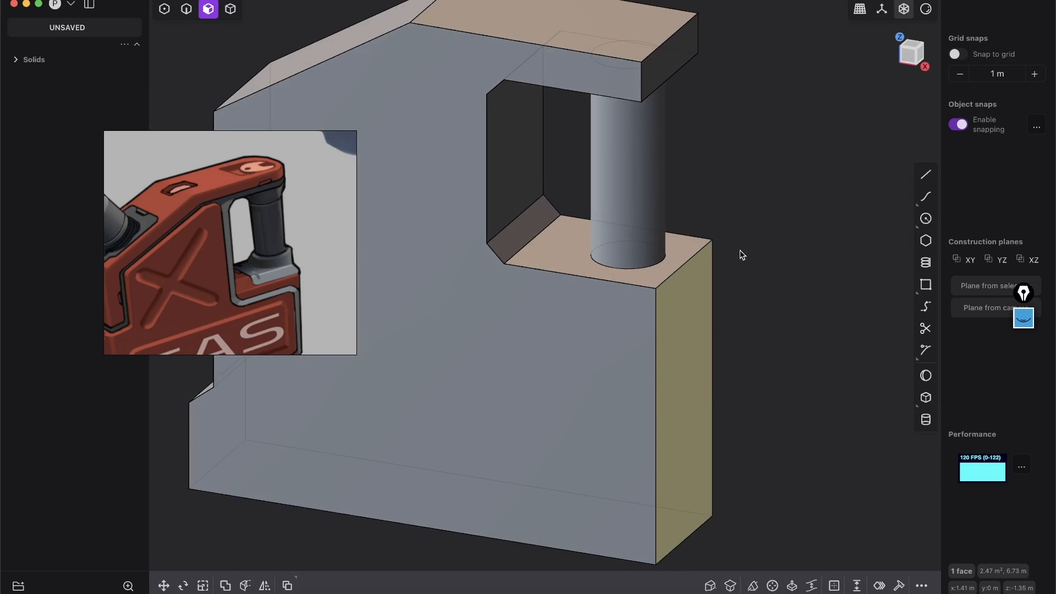
pyautogui.press('2')
pyautogui.click(654, 331)
pyautogui.press('f')
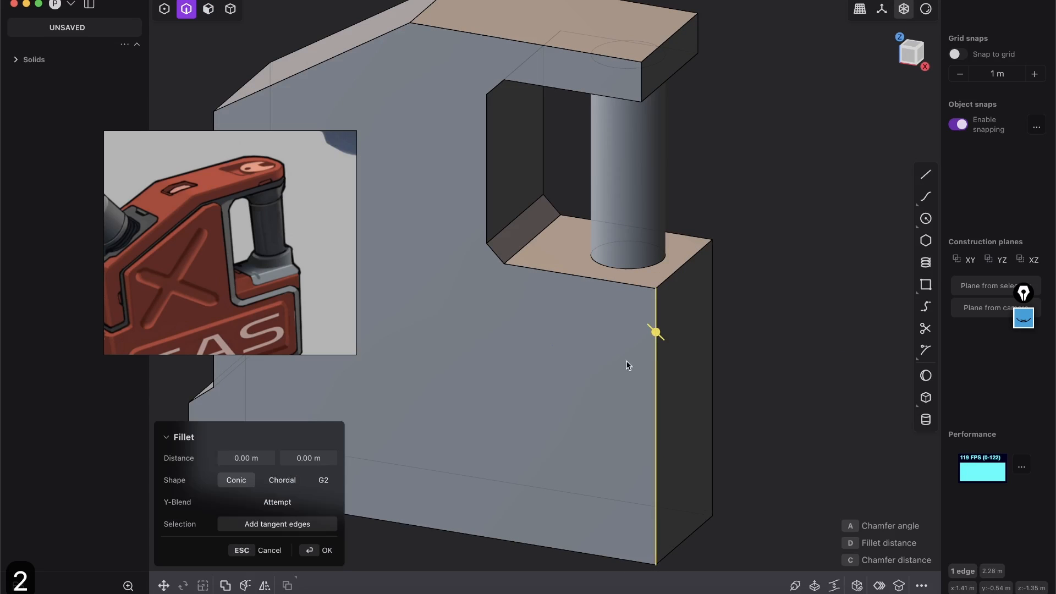
pyautogui.press('Escape')
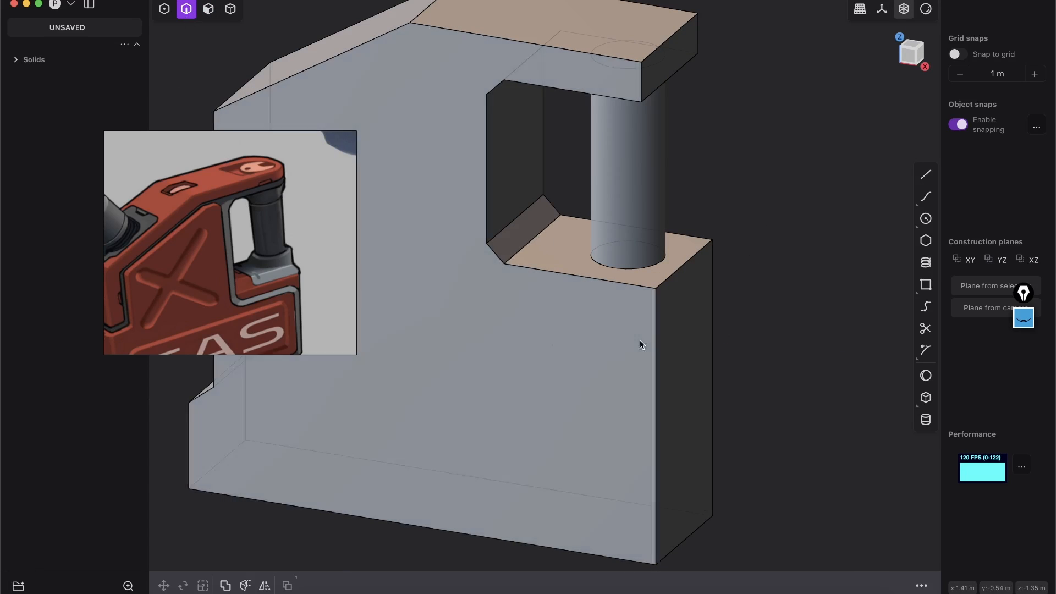
# Step: Chamfer both vertical corner edges of the body's end below the handle opening
pyautogui.scroll(5, 639, 344)
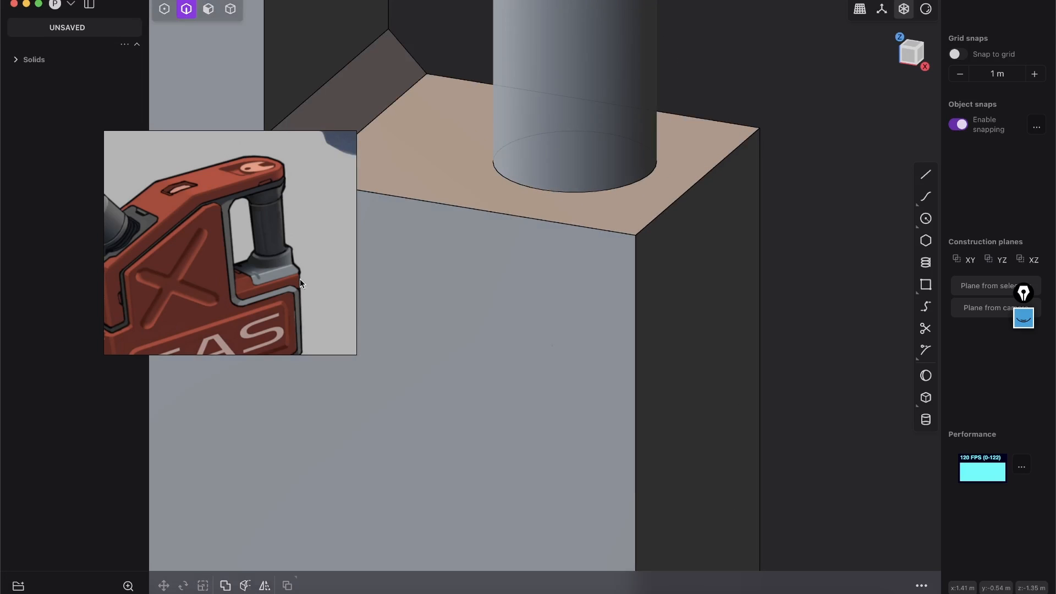
pyautogui.click(637, 268)
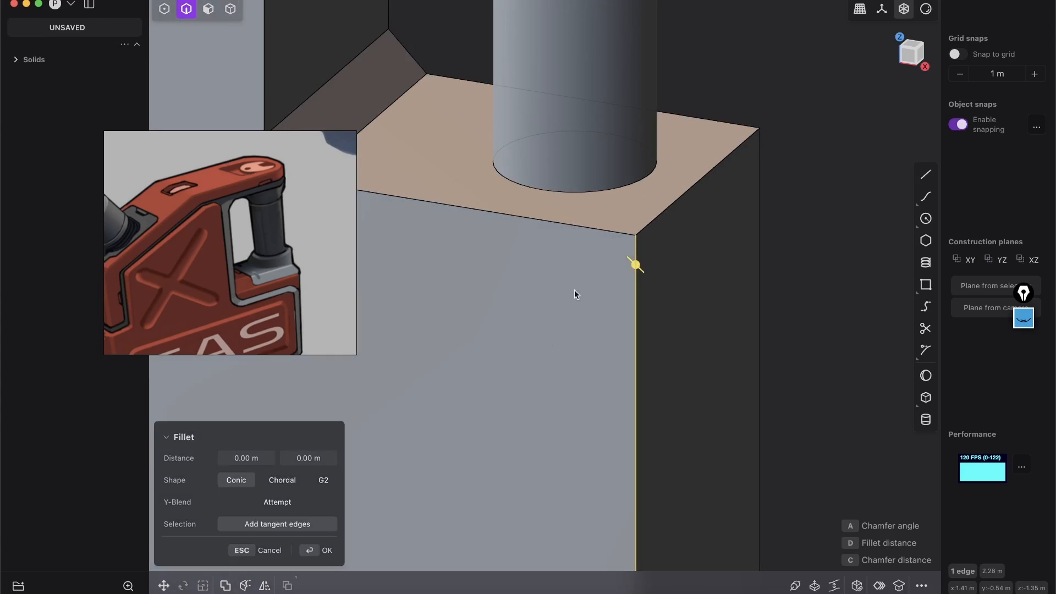
pyautogui.scroll(-3, 583, 286)
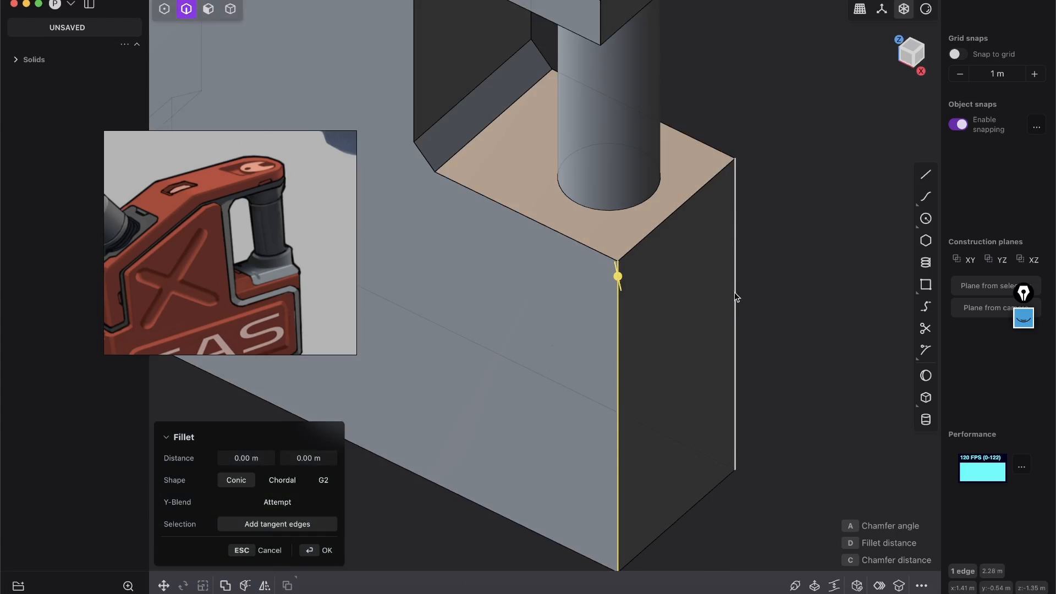
pyautogui.moveTo(737, 284); pyautogui.dragTo(747, 303, button='middle')
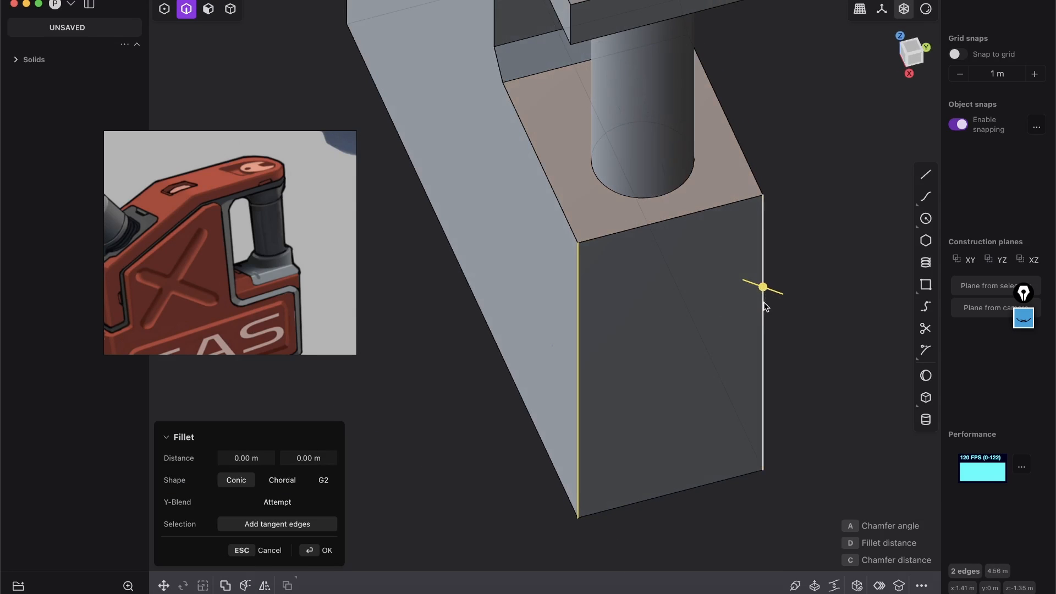
pyautogui.moveTo(764, 288); pyautogui.dragTo(739, 292)
pyautogui.moveTo(739, 291); pyautogui.dragTo(721, 269, button='middle')
pyautogui.moveTo(713, 278); pyautogui.dragTo(699, 282)
pyautogui.moveTo(622, 240)
pyautogui.mouseDown(button='middle')
pyautogui.moveTo(544, 227)
pyautogui.moveTo(621, 234)
pyautogui.mouseUp(button='middle')
pyautogui.scroll(-5, 586, 226)
pyautogui.press('Return')
# Step: Fillet both vertical edges at the free end of the handle's top arm with a distance of about 0.26 m
pyautogui.scroll(5, 577, 220)
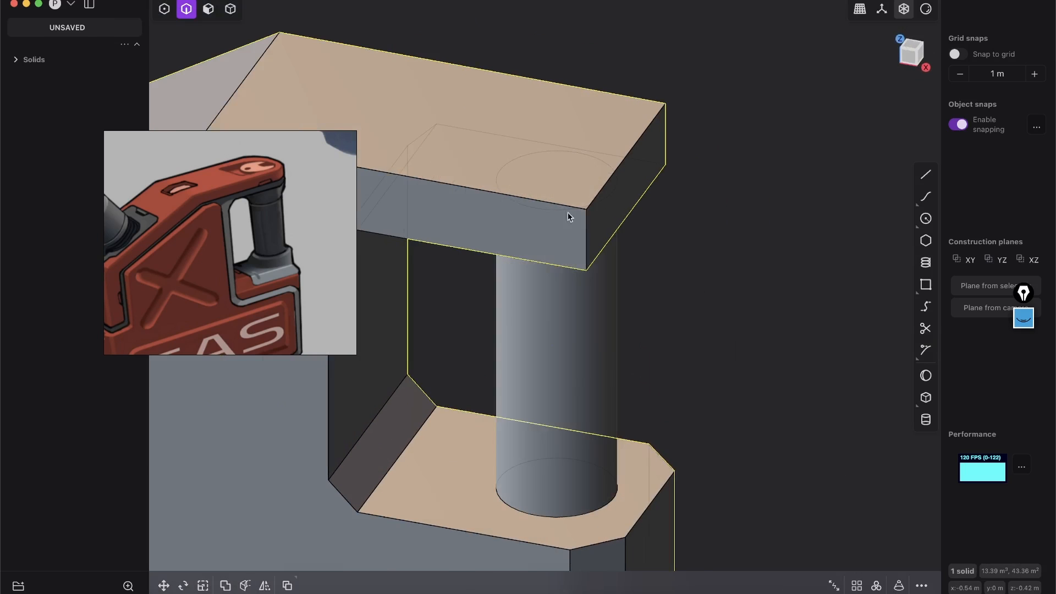
pyautogui.moveTo(580, 230); pyautogui.dragTo(615, 278, button='middle')
pyautogui.moveTo(587, 236); pyautogui.dragTo(481, 73, button='middle')
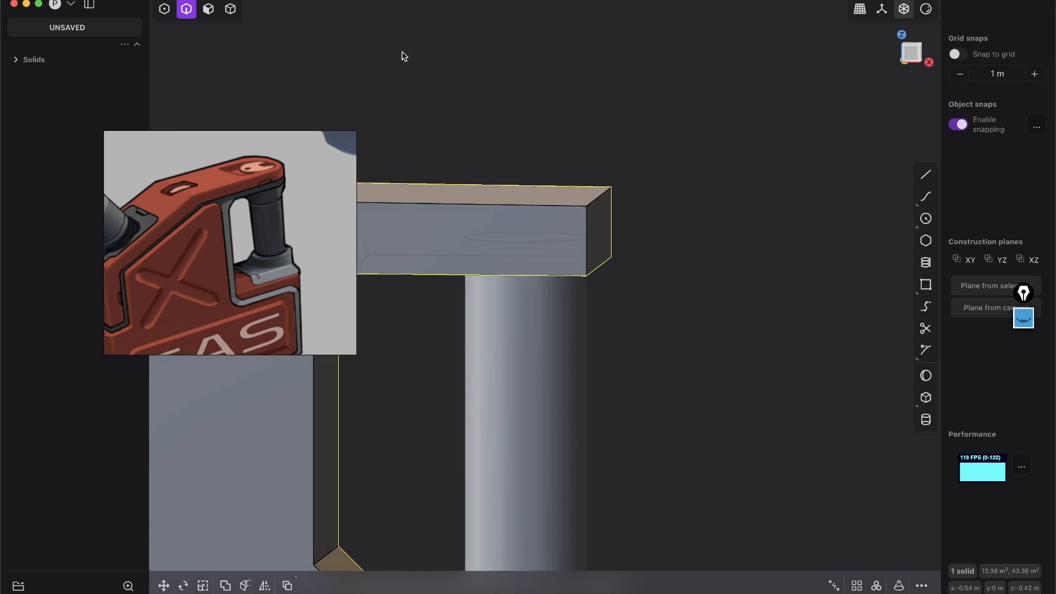
pyautogui.click(587, 259)
pyautogui.press('f')
pyautogui.moveTo(587, 259); pyautogui.dragTo(624, 116, button='middle')
pyautogui.moveTo(632, 108); pyautogui.dragTo(686, 106)
pyautogui.moveTo(584, 186); pyautogui.dragTo(508, 318, button='middle')
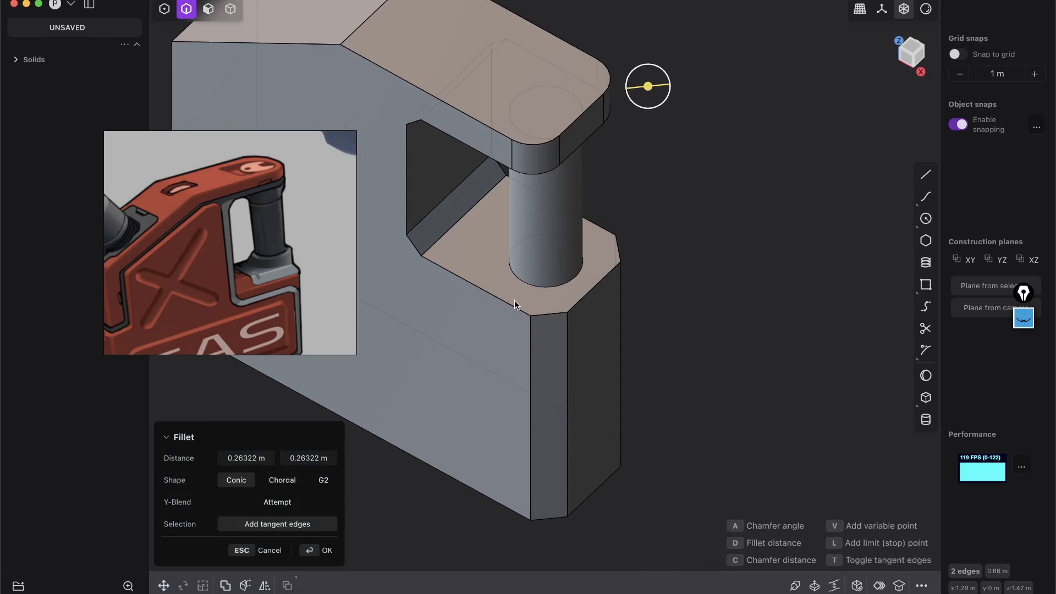
pyautogui.press('Return')
pyautogui.moveTo(537, 249); pyautogui.dragTo(496, 333, button='middle')
pyautogui.click(628, 187)
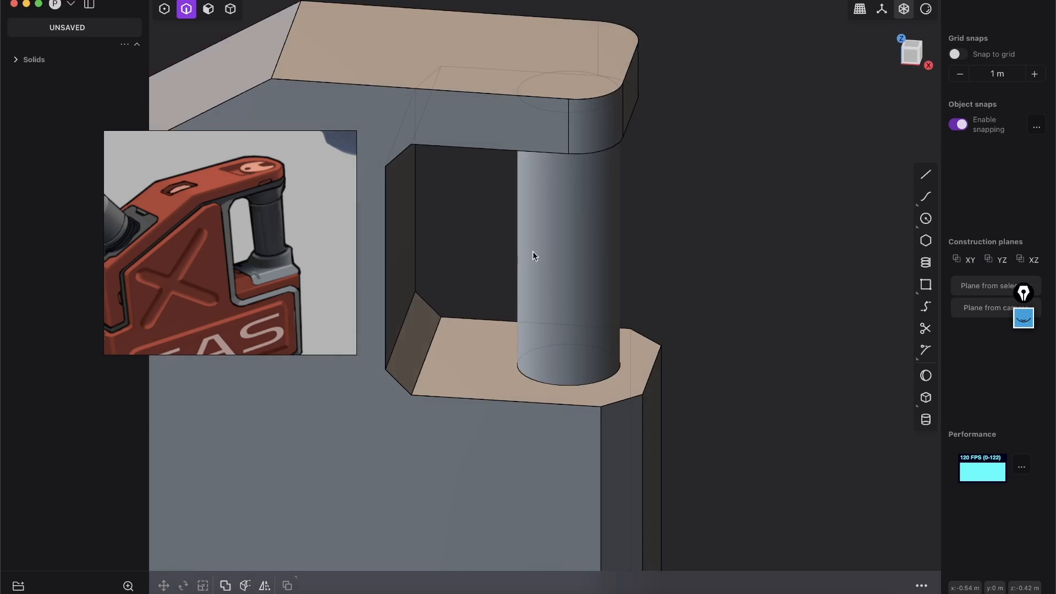
pyautogui.moveTo(570, 314); pyautogui.dragTo(596, 139, button='middle')
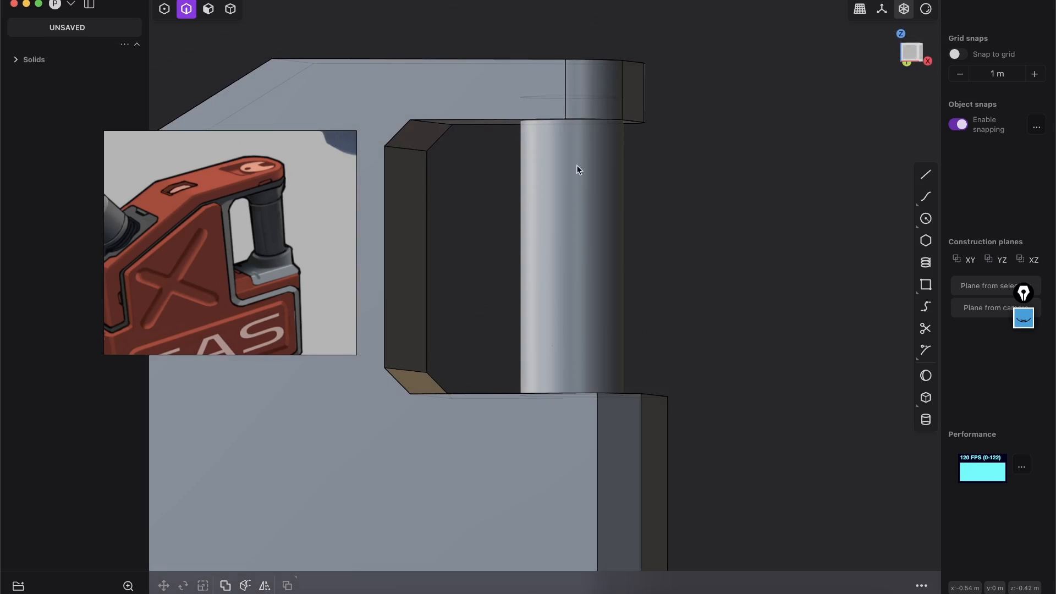
# Step: Join the grip cylinder and the gas can body into one solid with a Boolean union
pyautogui.scroll(-3, 578, 182)
pyautogui.press('Tab')
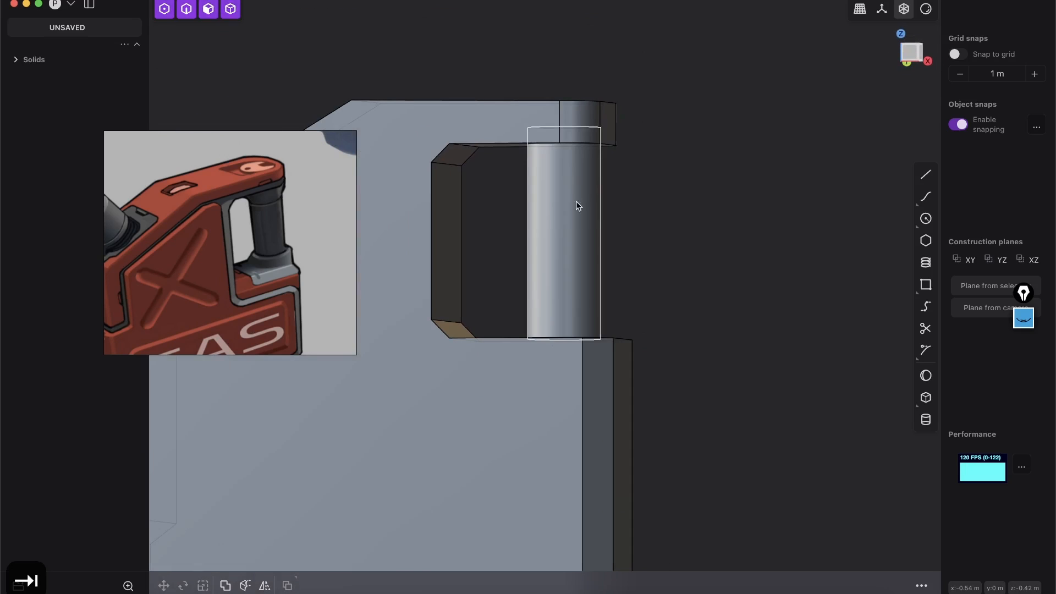
pyautogui.click(497, 119)
pyautogui.moveTo(497, 119); pyautogui.dragTo(448, 178, button='middle')
pyautogui.moveTo(552, 187); pyautogui.dragTo(664, 196, button='middle')
pyautogui.click(575, 203)
pyautogui.click(665, 196)
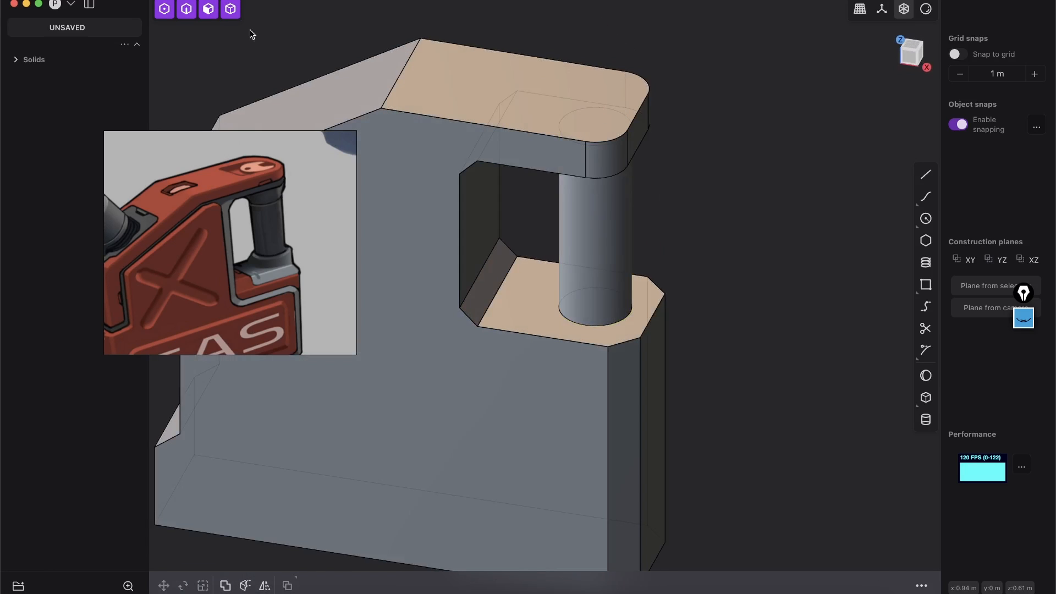
pyautogui.click(230, 10)
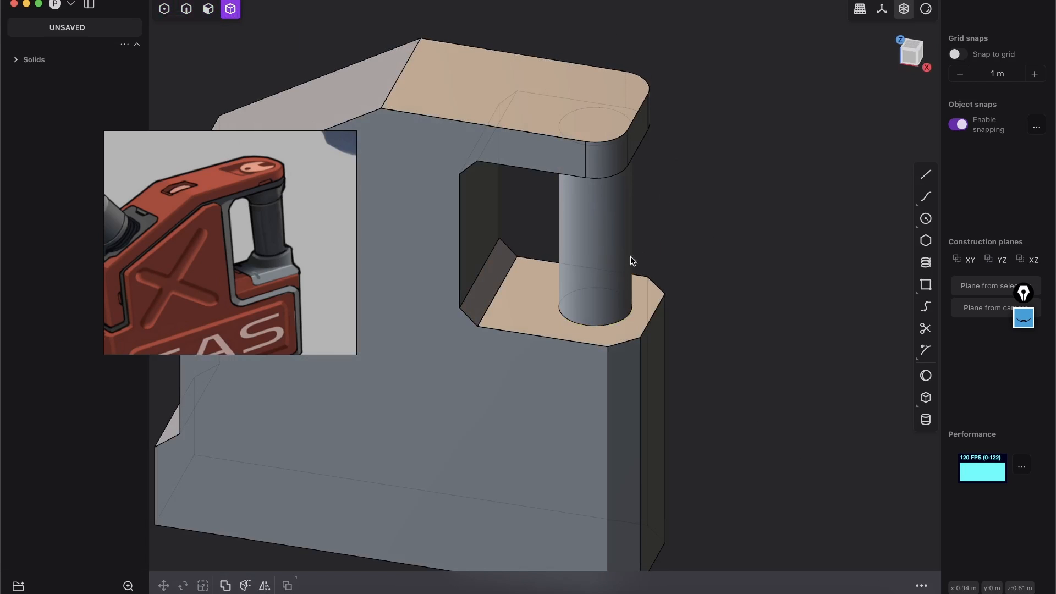
pyautogui.click(608, 236)
pyautogui.click(542, 109)
pyautogui.moveTo(511, 144); pyautogui.dragTo(562, 320, button='middle')
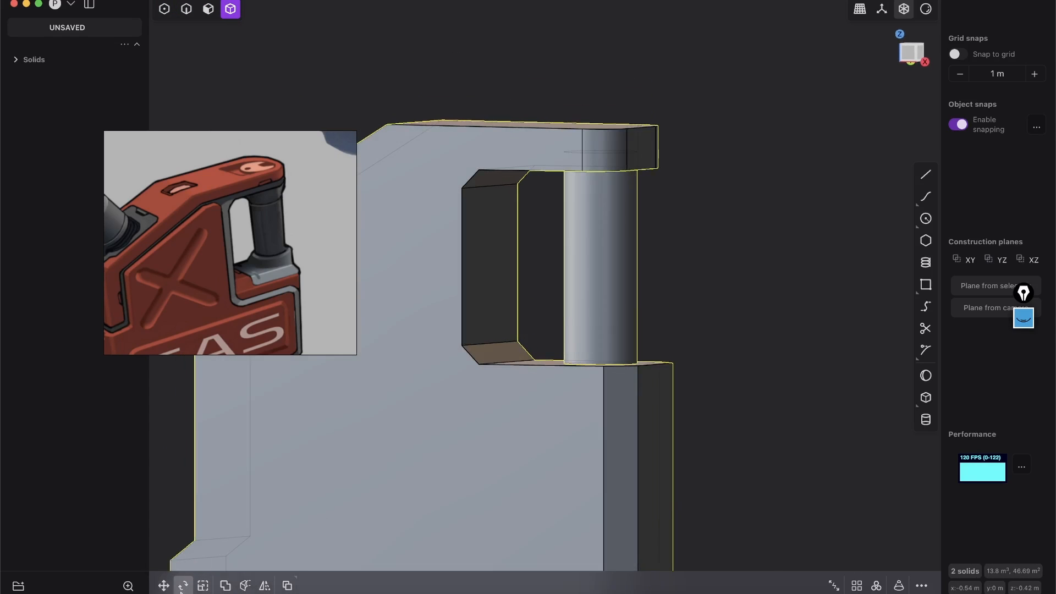
pyautogui.moveTo(495, 418); pyautogui.dragTo(743, 229, button='middle')
pyautogui.press('q')
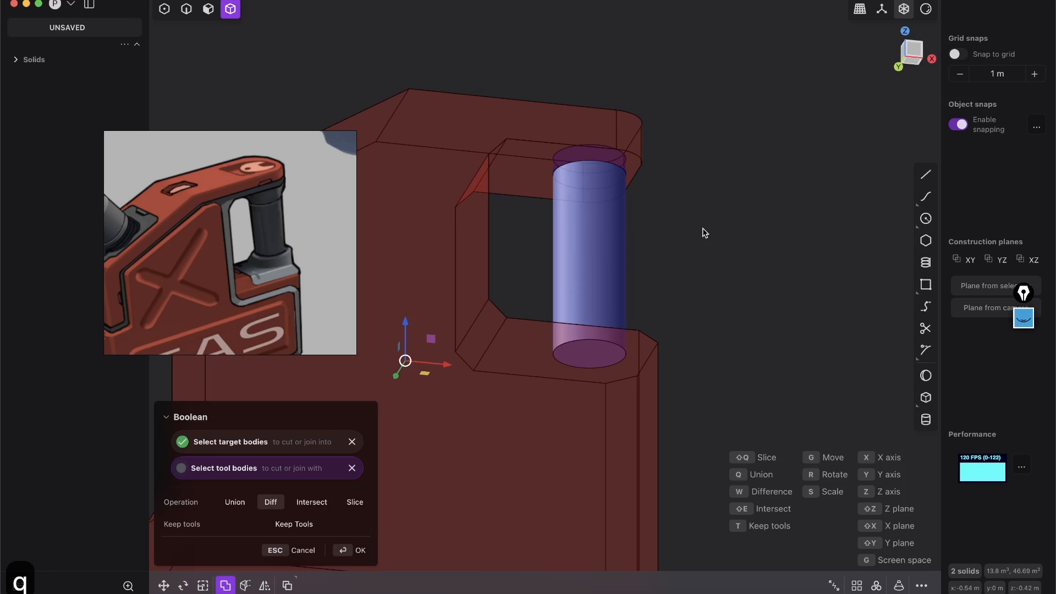
pyautogui.moveTo(602, 227); pyautogui.dragTo(511, 138, button='middle')
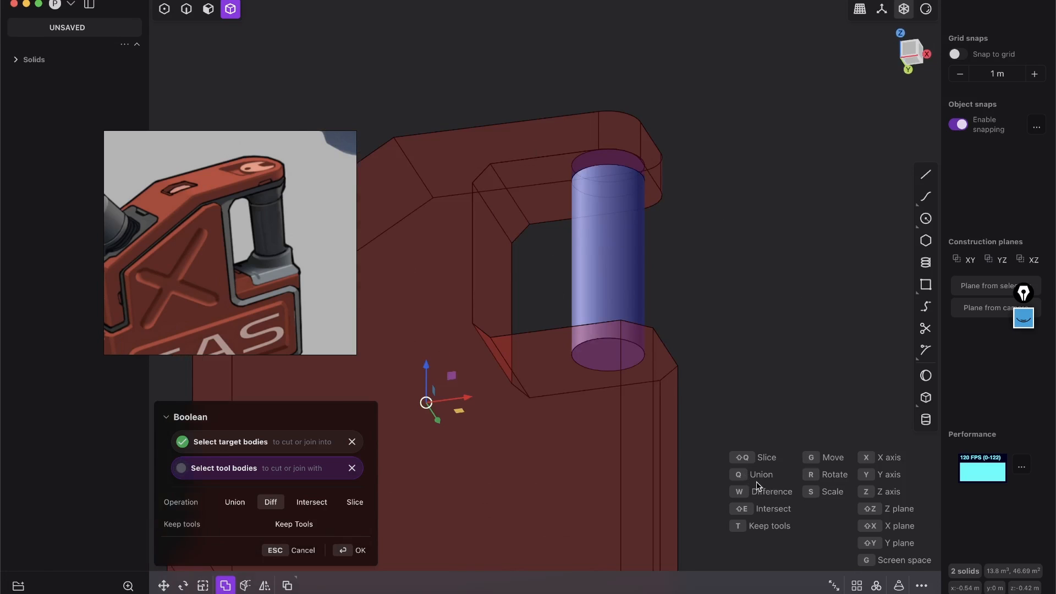
pyautogui.press('q')
pyautogui.moveTo(650, 332); pyautogui.dragTo(592, 241, button='middle')
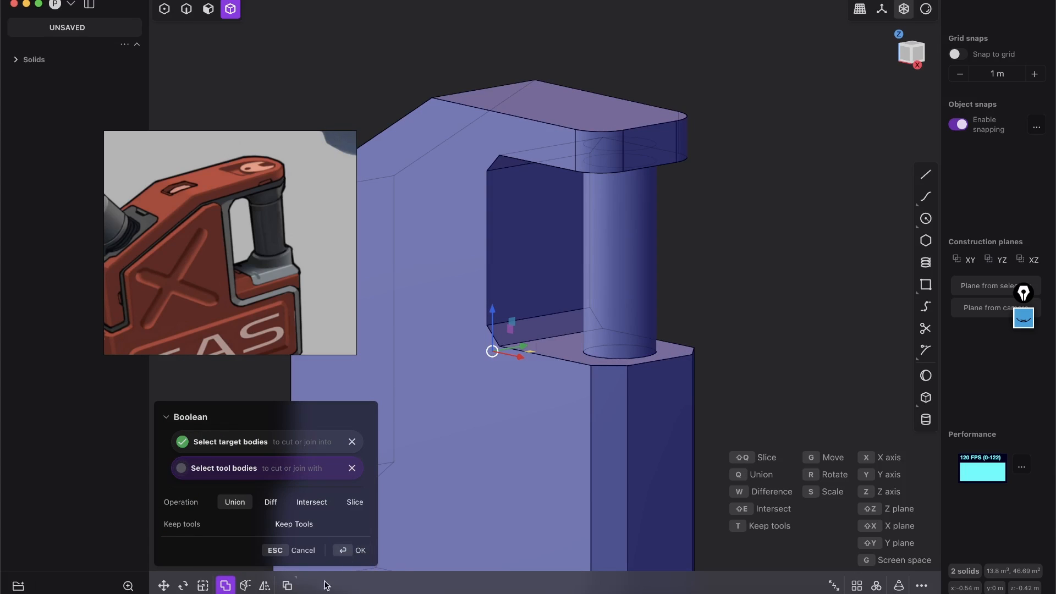
pyautogui.click(348, 551)
# Step: Chamfer the circular edge at the base of the grip cylinder with a distance of about 0.144 m
pyautogui.moveTo(548, 286); pyautogui.dragTo(495, 347, button='middle')
pyautogui.click(186, 10)
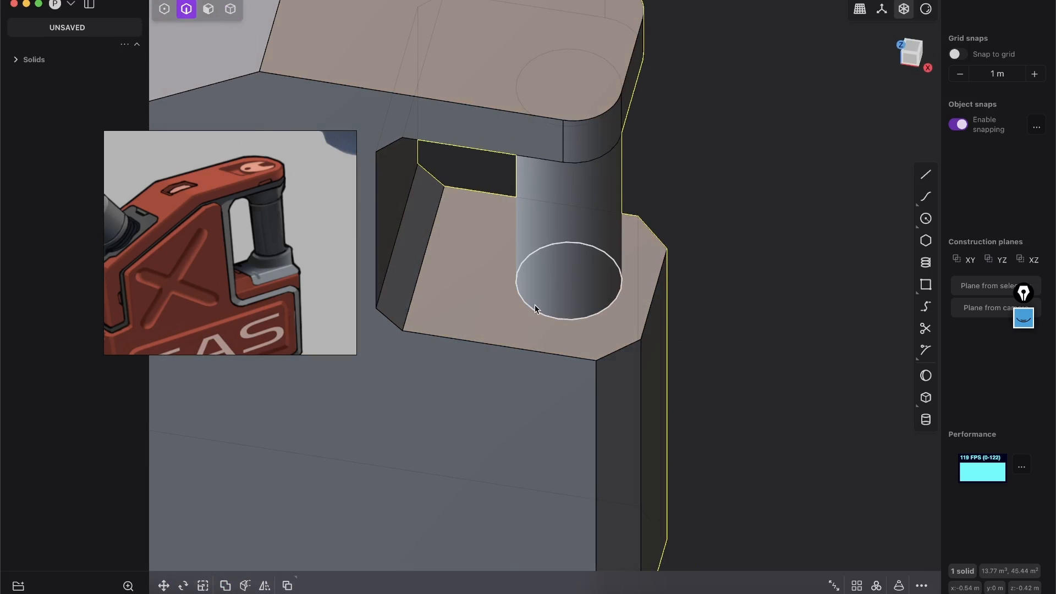
pyautogui.click(568, 320)
pyautogui.press('f')
pyautogui.moveTo(570, 322); pyautogui.dragTo(543, 330)
pyautogui.moveTo(493, 391); pyautogui.dragTo(553, 308)
pyautogui.moveTo(626, 300); pyautogui.dragTo(657, 368, button='middle')
pyautogui.moveTo(572, 207); pyautogui.dragTo(634, 181, button='middle')
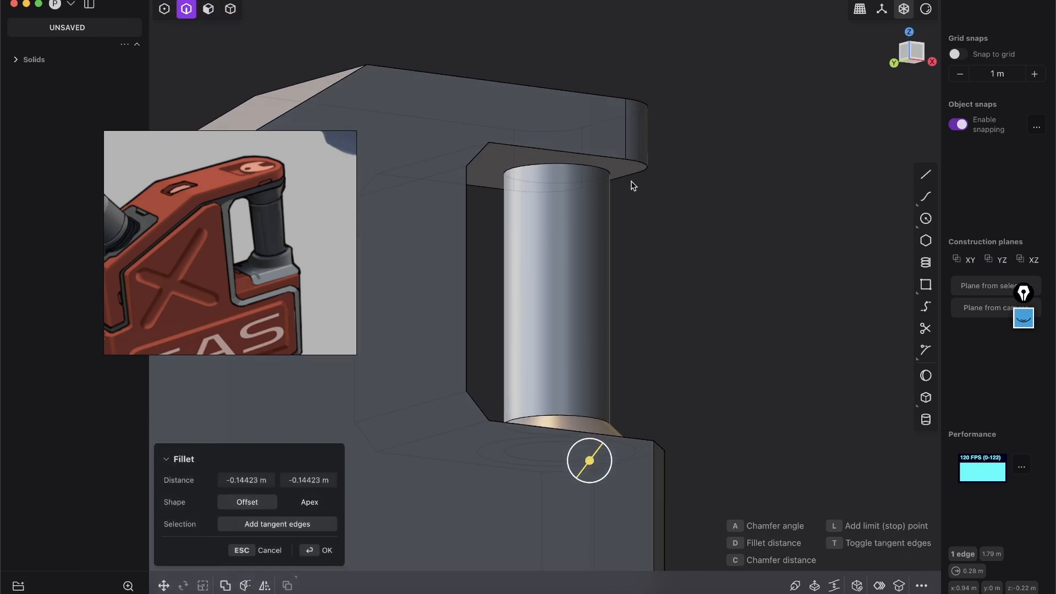
pyautogui.press('Return')
# Step: Chamfer the circular edge where the grip cylinder meets the handle's top arm by about 0.037 m
pyautogui.click(591, 166)
pyautogui.press('b')
pyautogui.moveTo(589, 164)
pyautogui.mouseDown()
pyautogui.moveTo(597, 174)
pyautogui.moveTo(583, 158)
pyautogui.mouseUp()
pyautogui.moveTo(584, 158); pyautogui.dragTo(461, 212, button='middle')
pyautogui.moveTo(649, 141)
pyautogui.mouseDown()
pyautogui.moveTo(646, 127)
pyautogui.moveTo(642, 156)
pyautogui.mouseUp()
pyautogui.keyDown('shift'); pyautogui.moveTo(499, 270); pyautogui.dragTo(673, 253, button='middle'); pyautogui.keyUp('shift')
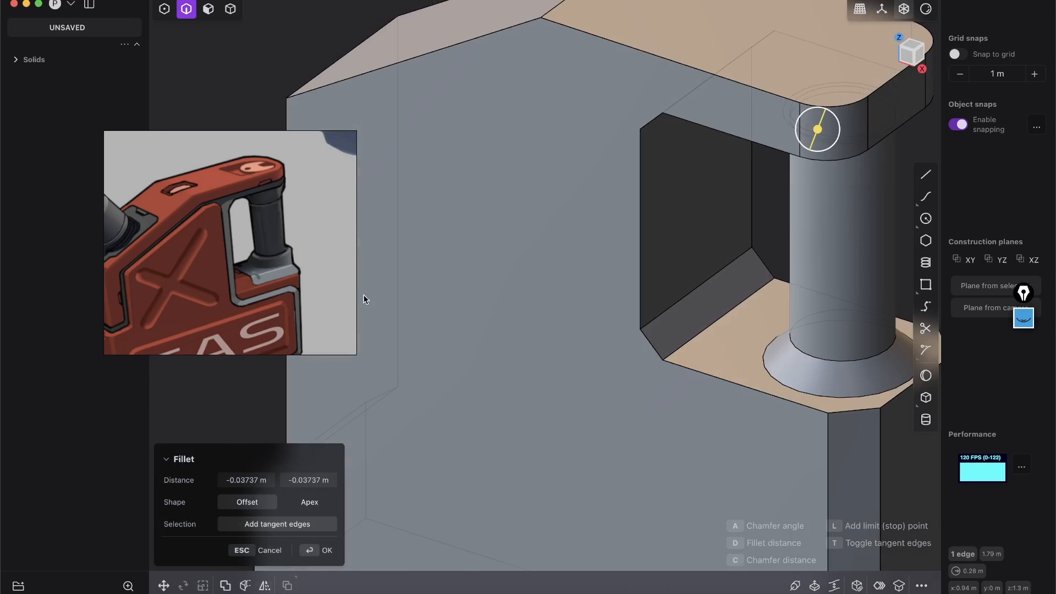
pyautogui.click(762, 203)
pyautogui.click(736, 200)
# Step: Examine the sloped and stepped end of the body against the reference image
pyautogui.keyDown('shift'); pyautogui.moveTo(735, 200); pyautogui.dragTo(773, 166, button='middle'); pyautogui.keyUp('shift')
pyautogui.scroll(-5, 637, 202)
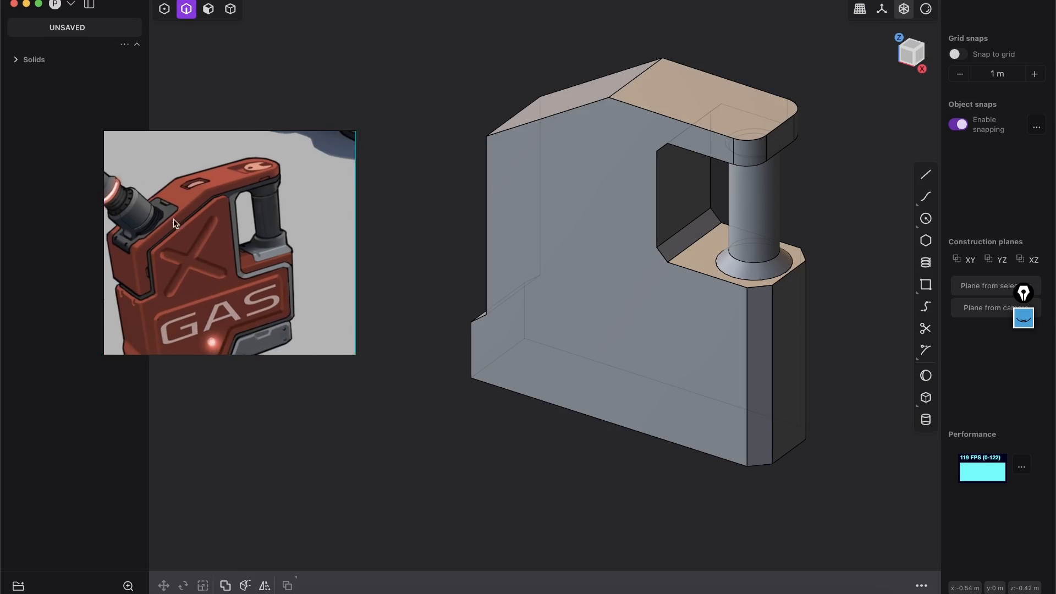
pyautogui.moveTo(557, 239); pyautogui.dragTo(576, 319, button='middle')
pyautogui.moveTo(548, 239); pyautogui.dragTo(705, 247, button='middle')
pyautogui.scroll(5, 651, 323)
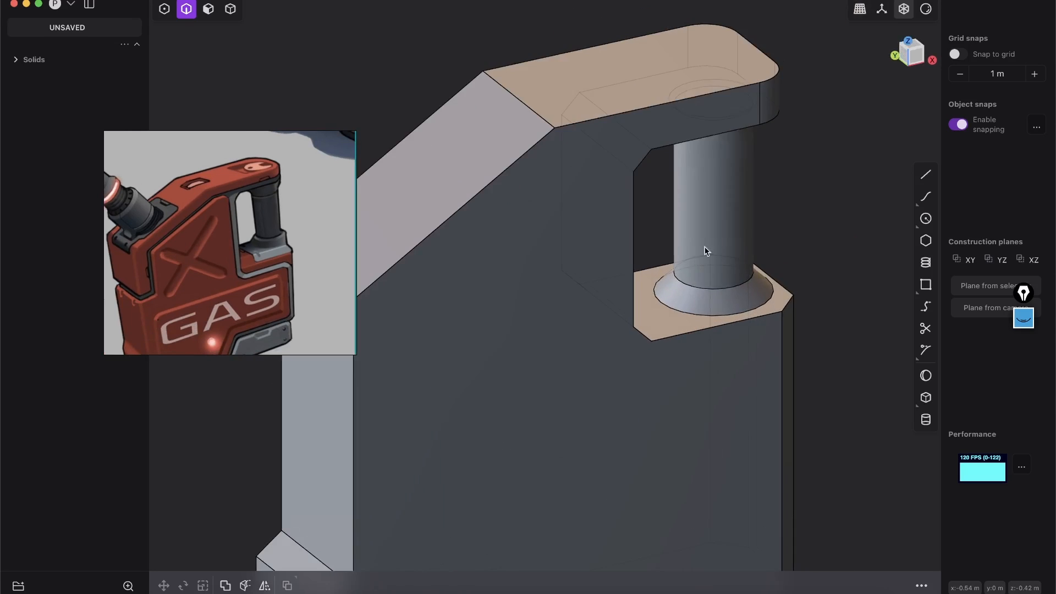
pyautogui.scroll(-4, 591, 259)
pyautogui.keyDown('shift'); pyautogui.moveTo(524, 234); pyautogui.dragTo(579, 220, button='middle'); pyautogui.keyUp('shift')
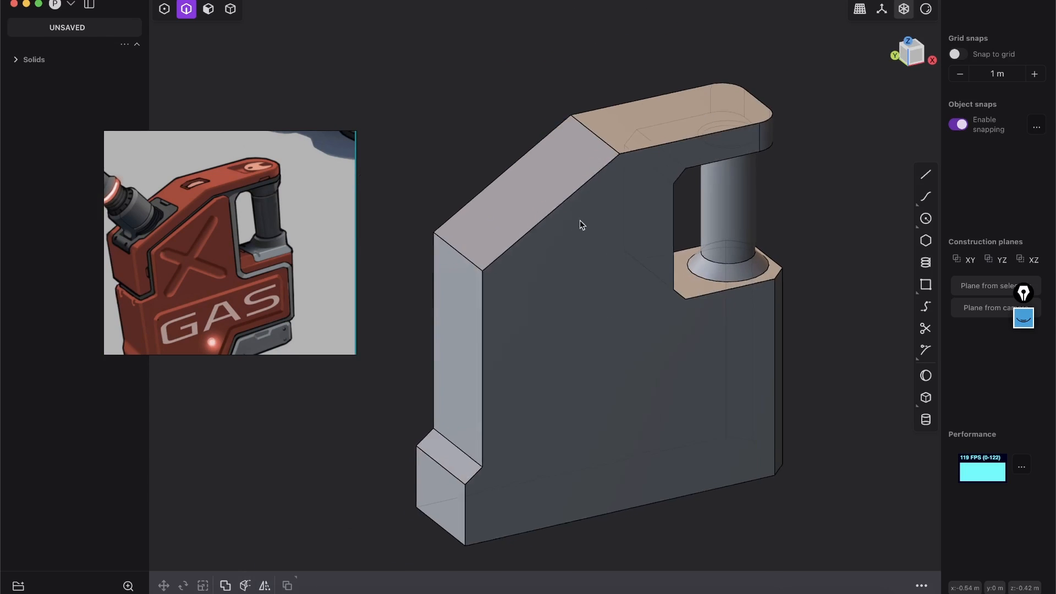
pyautogui.scroll(4, 546, 242)
pyautogui.moveTo(537, 249); pyautogui.dragTo(553, 281, button='middle')
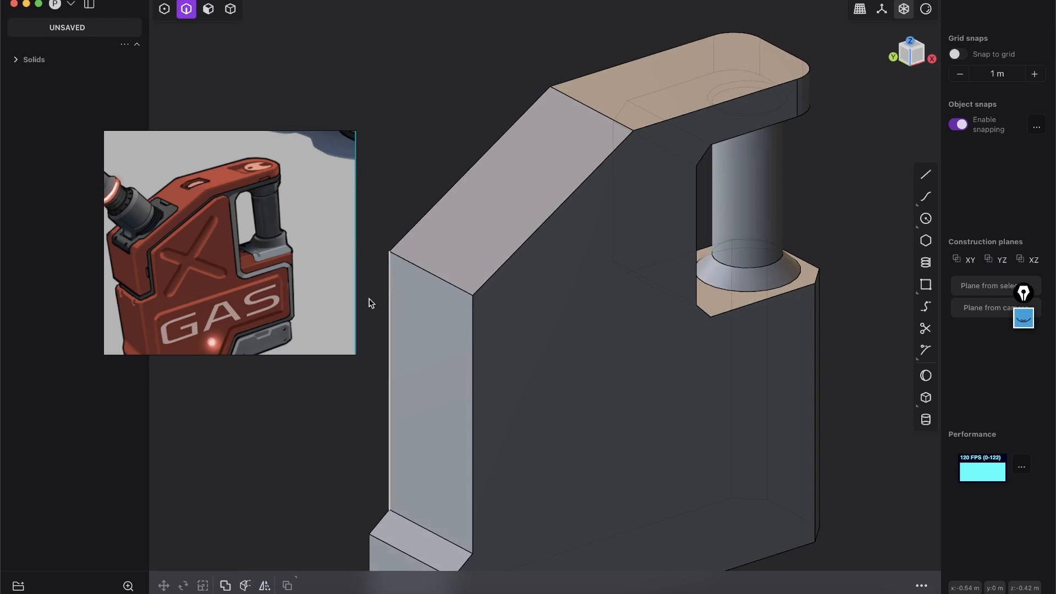
pyautogui.keyDown('shift'); pyautogui.moveTo(409, 306); pyautogui.dragTo(458, 212, button='middle'); pyautogui.keyUp('shift')
pyautogui.scroll(-4, 542, 295)
pyautogui.moveTo(550, 286); pyautogui.dragTo(563, 226, button='middle')
pyautogui.scroll(3, 584, 229)
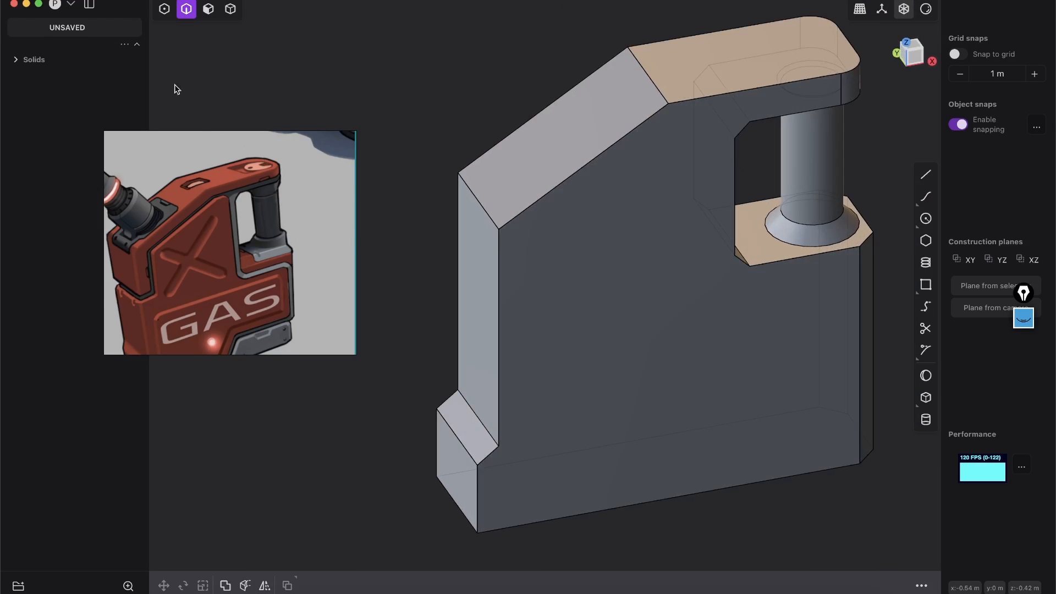
# Step: Fillet the four crosswise edges along the body's slope and lower step with a distance of about 0.16 m
pyautogui.click(646, 77)
pyautogui.press('f')
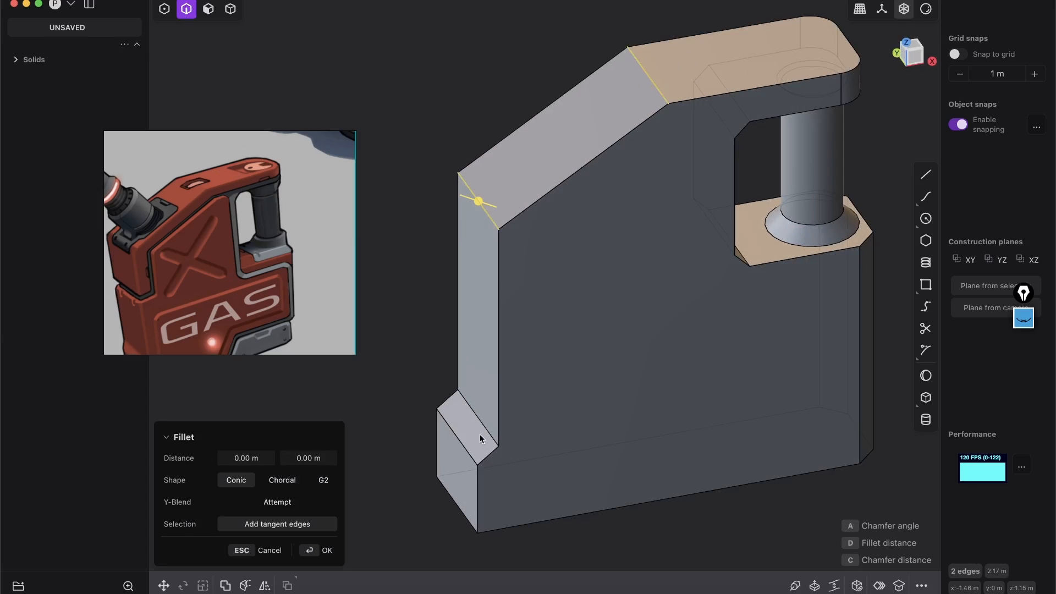
pyautogui.moveTo(458, 440); pyautogui.dragTo(446, 436)
pyautogui.moveTo(594, 211); pyautogui.dragTo(621, 201, button='middle')
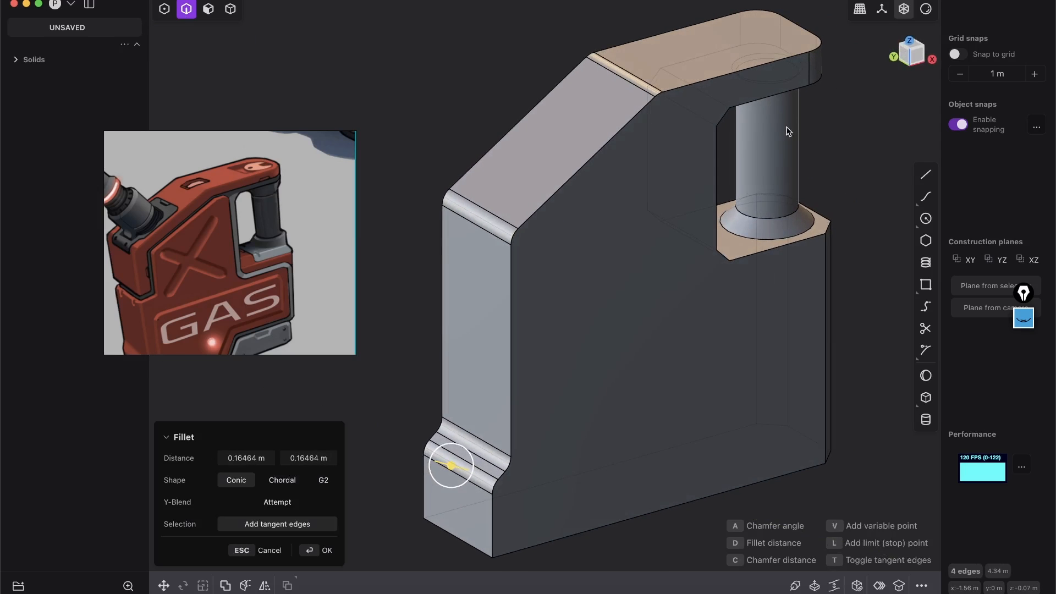
pyautogui.press('Return')
pyautogui.click(881, 114)
# Step: Hide the model's edge lines to inspect the rounded profile, and show them again
pyautogui.moveTo(654, 113); pyautogui.dragTo(497, 231, button='middle')
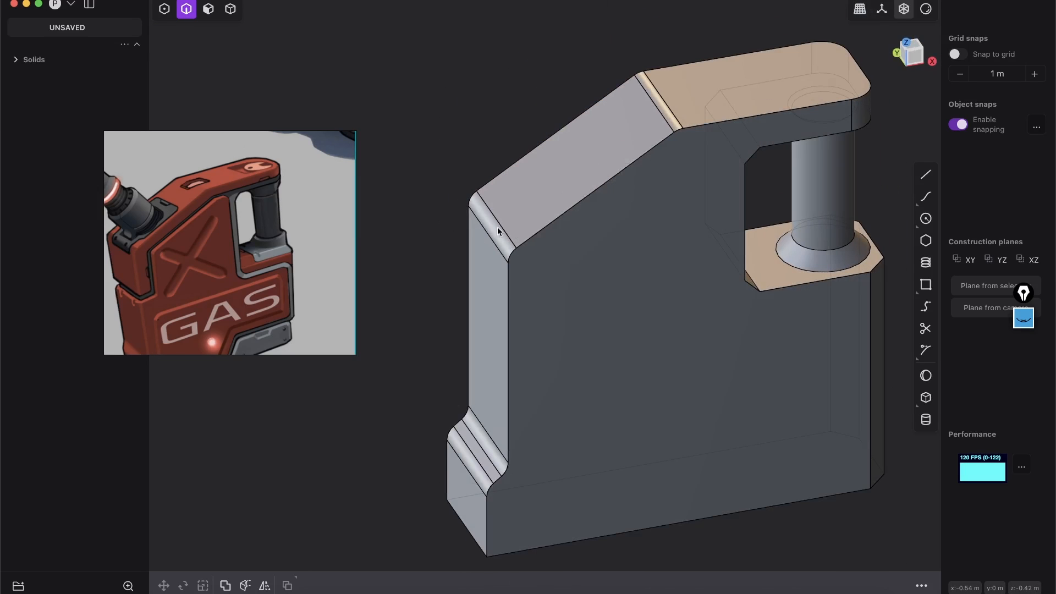
pyautogui.click(926, 10)
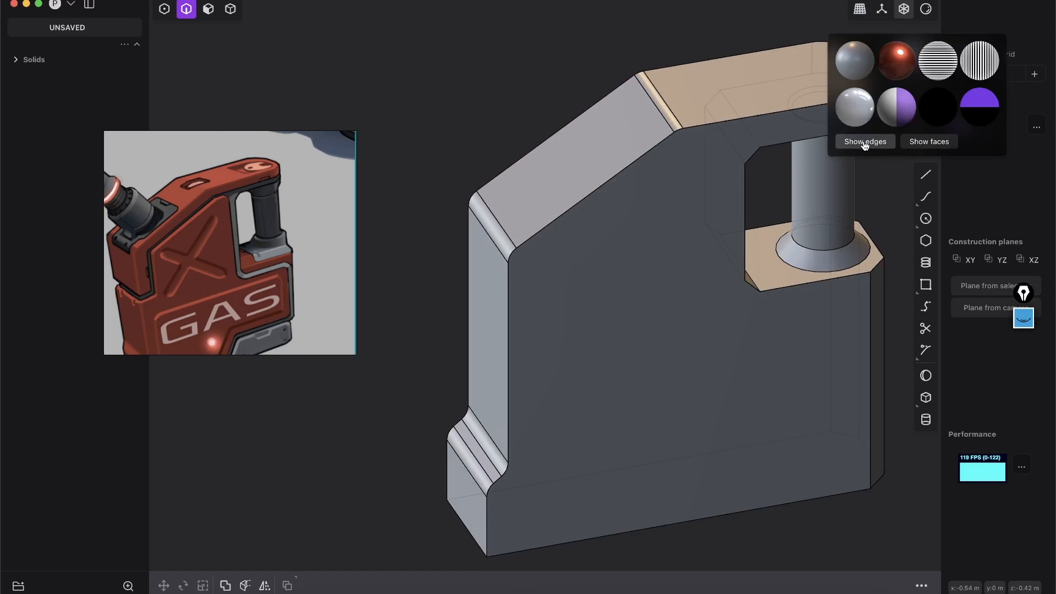
pyautogui.press('Escape')
pyautogui.click(926, 14)
pyautogui.click(875, 142)
pyautogui.moveTo(687, 239)
pyautogui.mouseDown(button='middle')
pyautogui.moveTo(869, 215)
pyautogui.moveTo(740, 250)
pyautogui.moveTo(672, 239)
pyautogui.moveTo(639, 263)
pyautogui.moveTo(681, 198)
pyautogui.moveTo(728, 229)
pyautogui.moveTo(659, 219)
pyautogui.moveTo(873, 98)
pyautogui.mouseUp(button='middle')
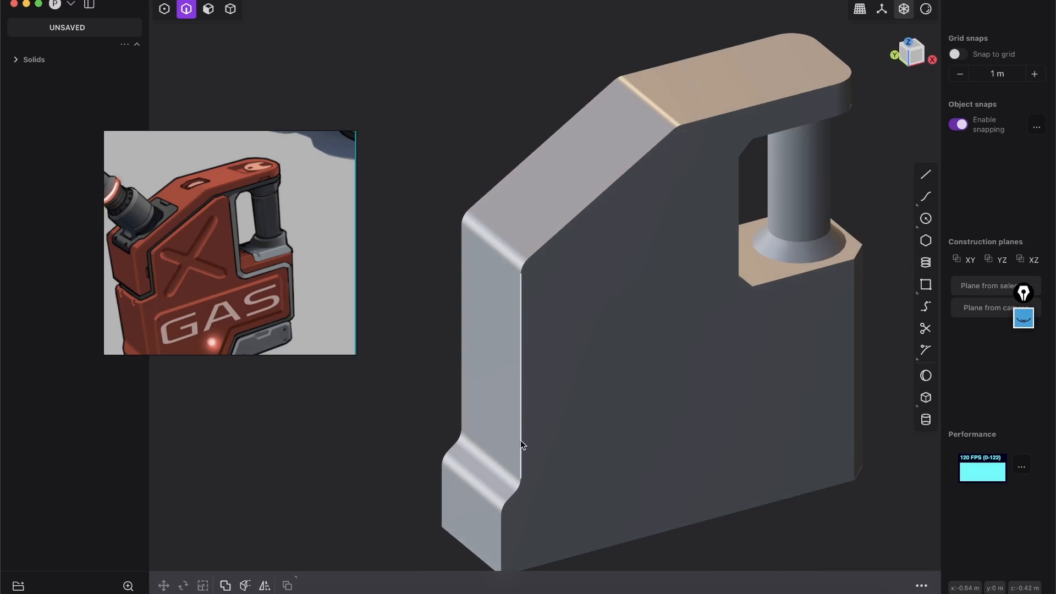
pyautogui.keyDown('shift'); pyautogui.moveTo(526, 354); pyautogui.dragTo(531, 340, button='middle'); pyautogui.keyUp('shift')
pyautogui.click(926, 11)
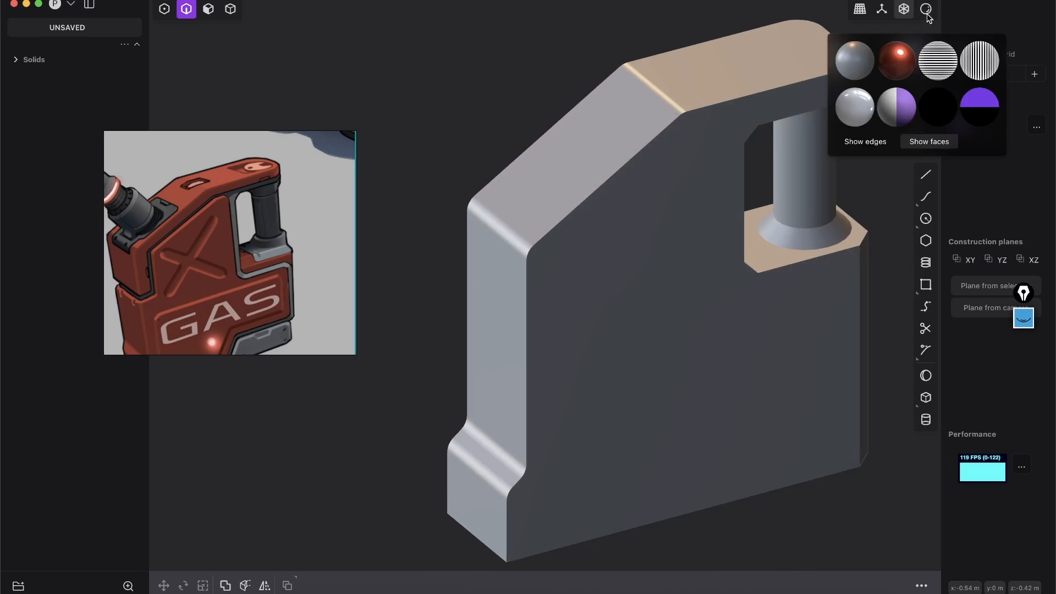
pyautogui.click(865, 142)
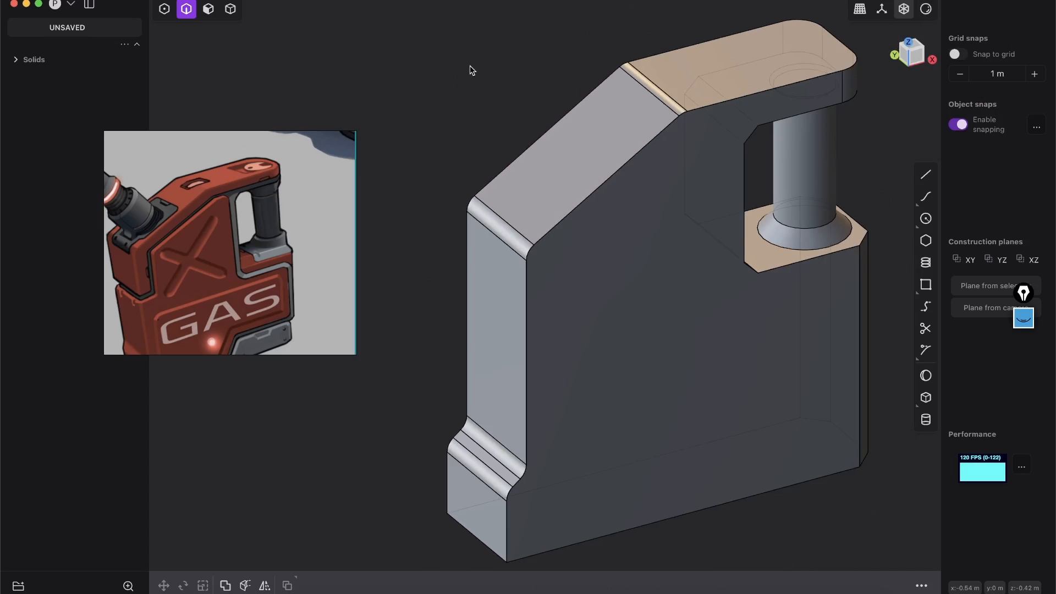
# Step: Fillet the slope's long side edge and its tangent rim around the body and handle arm by about 0.066 m
pyautogui.click(640, 148)
pyautogui.press('f')
pyautogui.scroll(5, 646, 149)
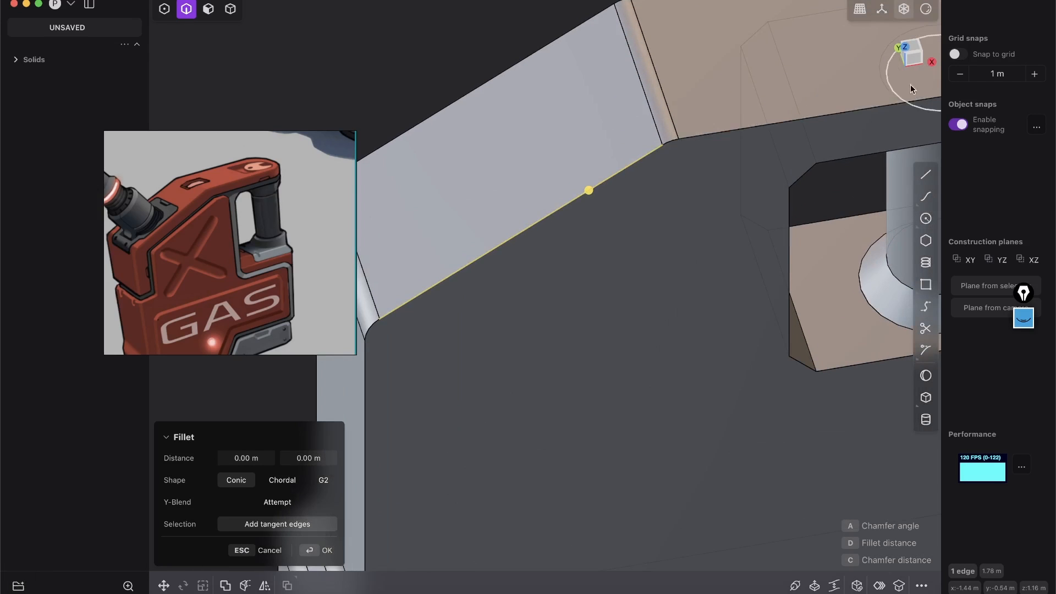
pyautogui.moveTo(911, 89); pyautogui.dragTo(605, 123)
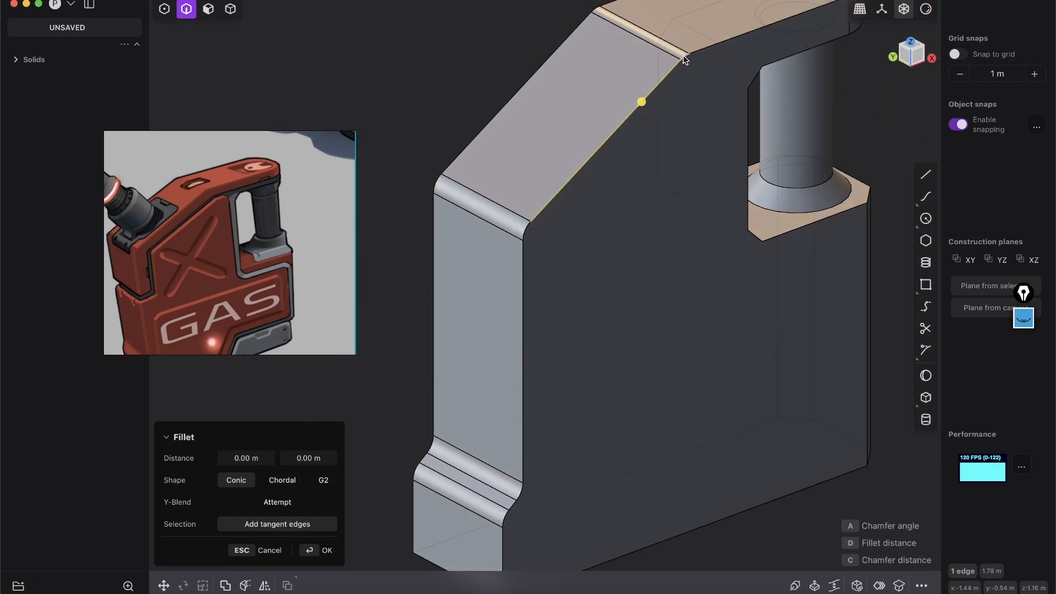
pyautogui.press('3')
pyautogui.click(499, 222)
pyautogui.click(504, 477)
pyautogui.click(492, 505)
pyautogui.moveTo(493, 504); pyautogui.dragTo(509, 423, button='middle')
pyautogui.press('2')
pyautogui.click(592, 143)
pyautogui.press('f')
pyautogui.moveTo(592, 205)
pyautogui.mouseDown(button='middle')
pyautogui.moveTo(600, 201)
pyautogui.moveTo(585, 206)
pyautogui.mouseUp(button='middle')
pyautogui.moveTo(590, 151); pyautogui.dragTo(641, 123)
pyautogui.moveTo(641, 124); pyautogui.dragTo(710, 81, button='middle')
pyautogui.moveTo(852, 103); pyautogui.dragTo(765, 138, button='middle')
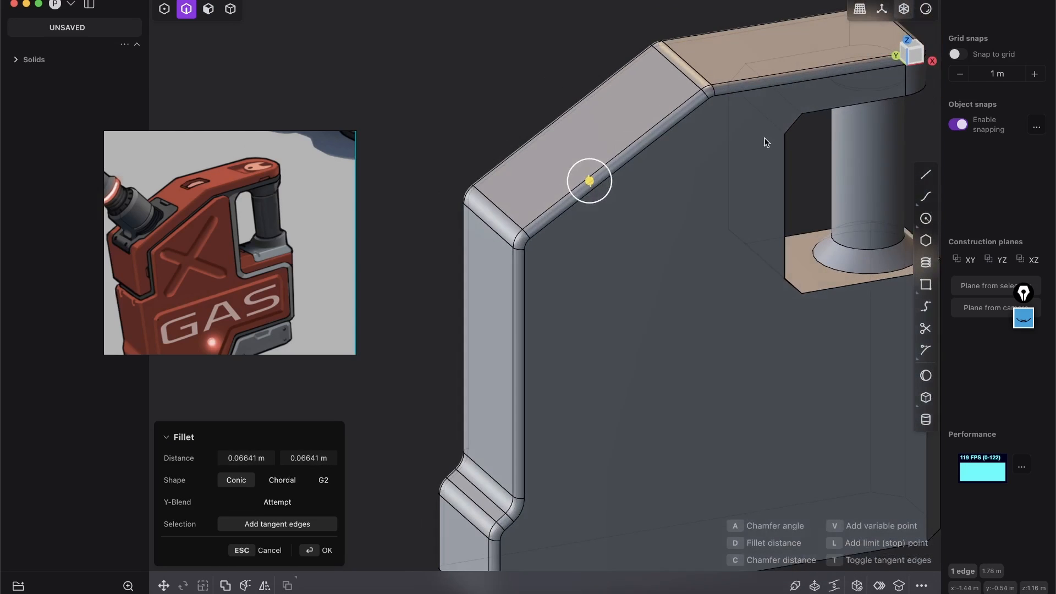
pyautogui.press('Return')
# Step: Inspect the rounded rim around the handle arm and turn off the X-ray display of hidden edges
pyautogui.keyDown('shift'); pyautogui.moveTo(666, 153); pyautogui.dragTo(568, 129, button='middle'); pyautogui.keyUp('shift')
pyautogui.scroll(-3, 568, 130)
pyautogui.click(771, 169)
pyautogui.moveTo(771, 167); pyautogui.dragTo(721, 313, button='middle')
pyautogui.scroll(5, 648, 352)
pyautogui.moveTo(648, 350); pyautogui.dragTo(568, 362, button='middle')
pyautogui.moveTo(823, 404); pyautogui.dragTo(591, 329, button='middle')
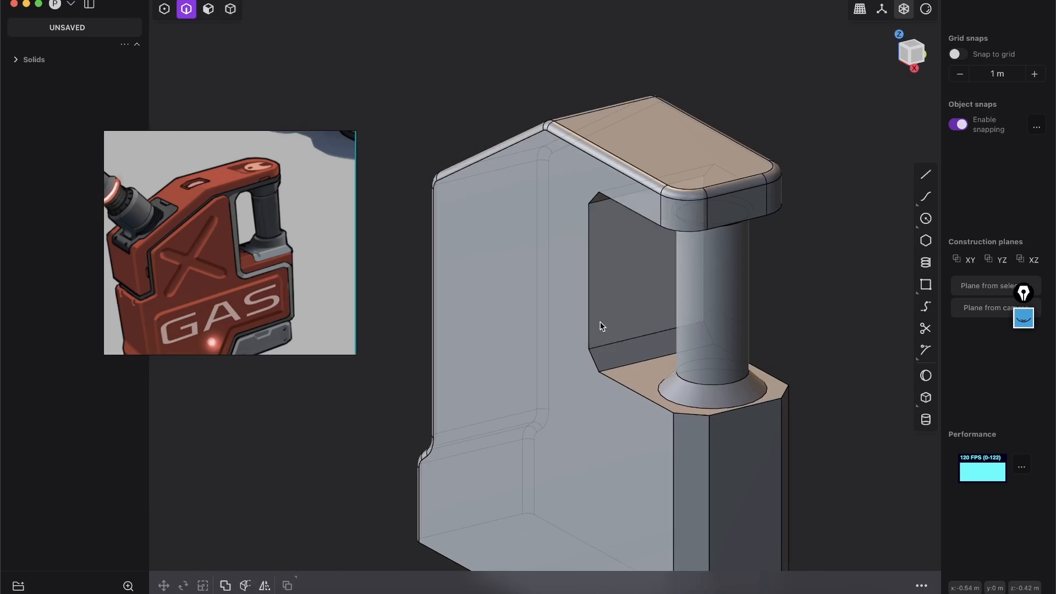
pyautogui.moveTo(593, 209); pyautogui.dragTo(614, 201, button='middle')
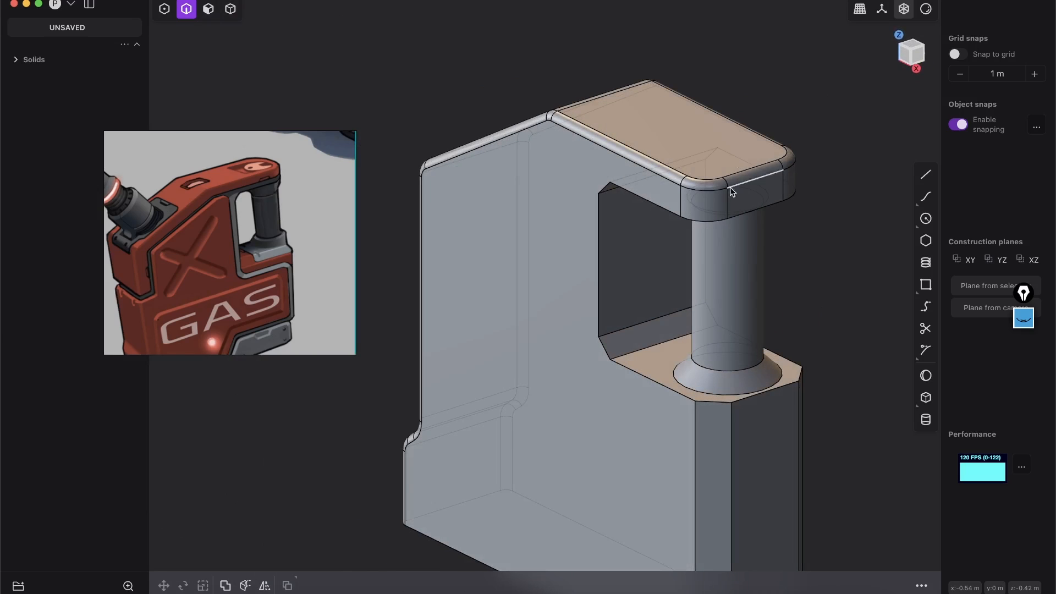
pyautogui.click(904, 10)
pyautogui.hotkey('ctrl', 'z')
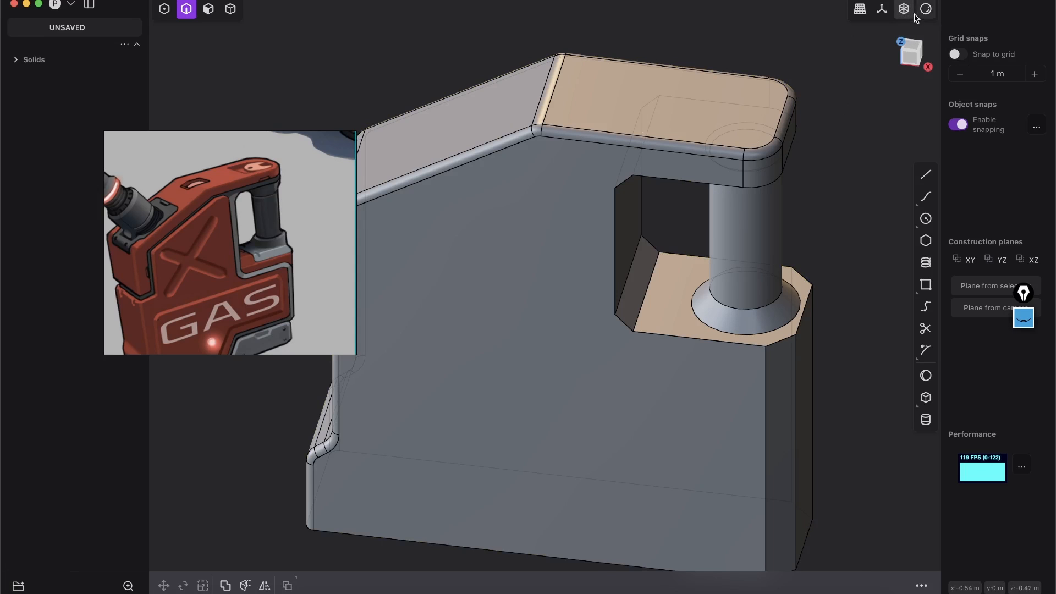
# Step: Fillet the four corner edges inside the handle opening and the four vertical edges of the body's chamfered end by about 0.096 m
pyautogui.moveTo(804, 157); pyautogui.dragTo(552, 191, button='middle')
pyautogui.moveTo(483, 206)
pyautogui.mouseDown(button='middle')
pyautogui.moveTo(630, 211)
pyautogui.moveTo(493, 199)
pyautogui.mouseUp(button='middle')
pyautogui.click(512, 203)
pyautogui.press('f')
pyautogui.moveTo(552, 248); pyautogui.dragTo(509, 450, button='middle')
pyautogui.click(536, 457)
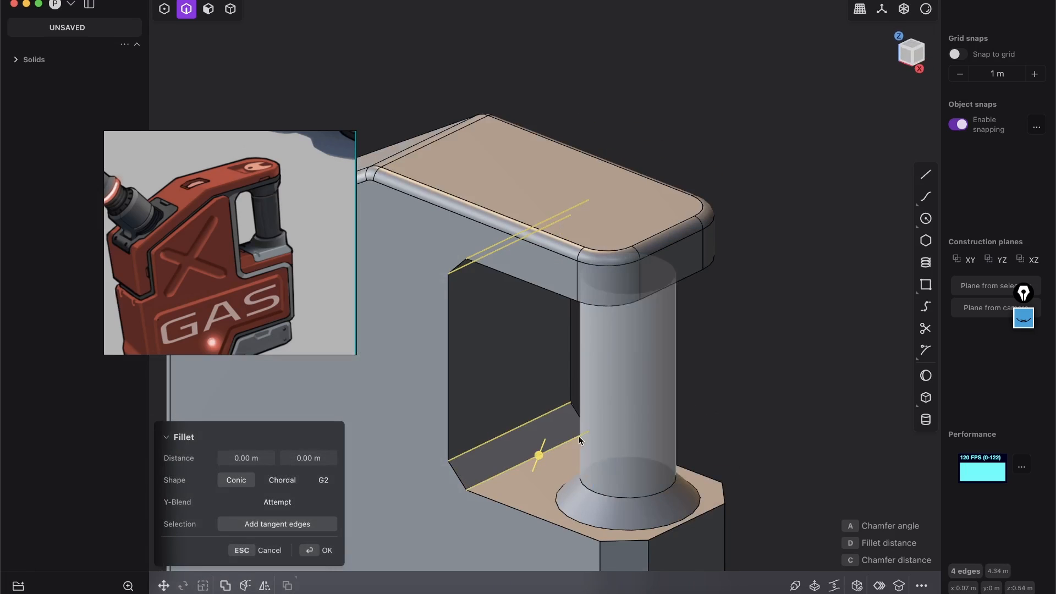
pyautogui.scroll(-5, 579, 436)
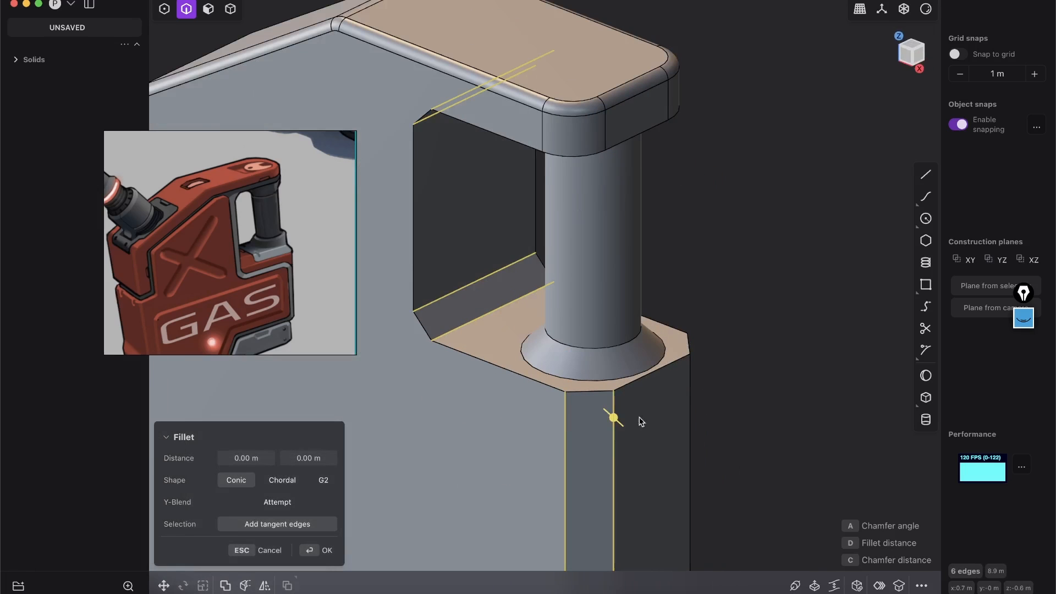
pyautogui.moveTo(641, 421); pyautogui.dragTo(586, 447, button='middle')
pyautogui.keyDown('shift'); pyautogui.moveTo(770, 441); pyautogui.dragTo(682, 410, button='middle'); pyautogui.keyUp('shift')
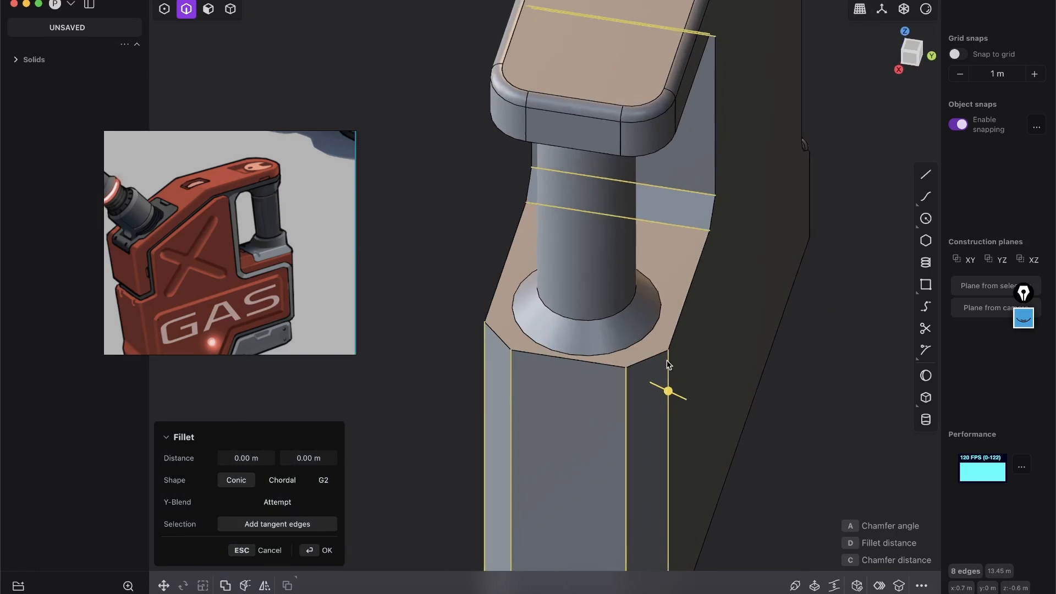
pyautogui.scroll(4, 666, 359)
pyautogui.moveTo(665, 411); pyautogui.dragTo(680, 418)
pyautogui.moveTo(622, 360); pyautogui.dragTo(691, 306, button='middle')
pyautogui.keyDown('shift'); pyautogui.moveTo(609, 377); pyautogui.dragTo(656, 427, button='middle'); pyautogui.keyUp('shift')
pyautogui.moveTo(572, 424); pyautogui.dragTo(598, 454, button='middle')
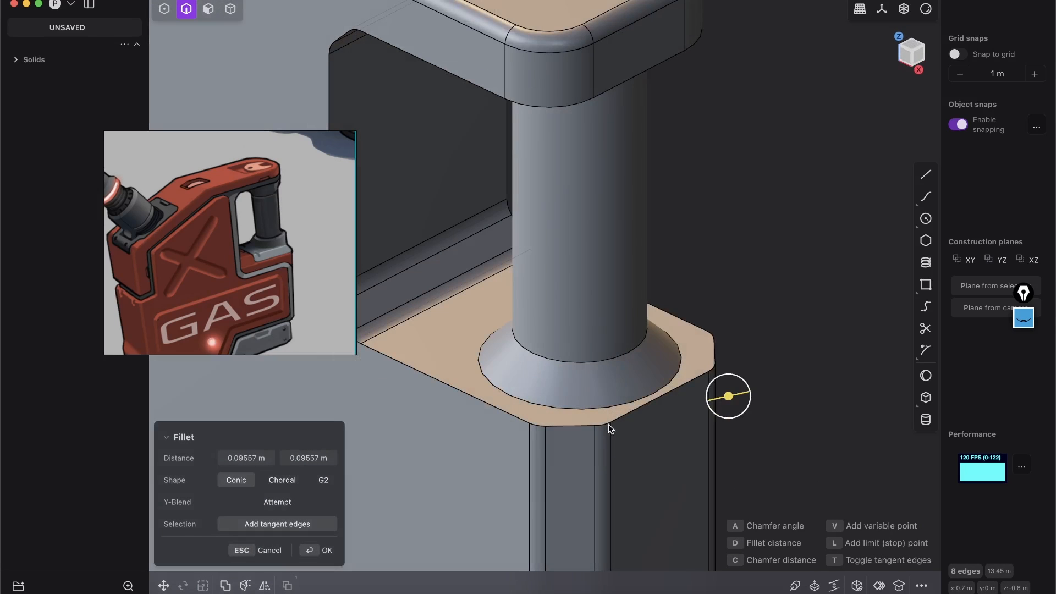
pyautogui.rightClick(480, 397)
# Step: Fillet the rim edge loop that runs around the handle opening on the body's large front face
pyautogui.press('2')
pyautogui.doubleClick(521, 419)
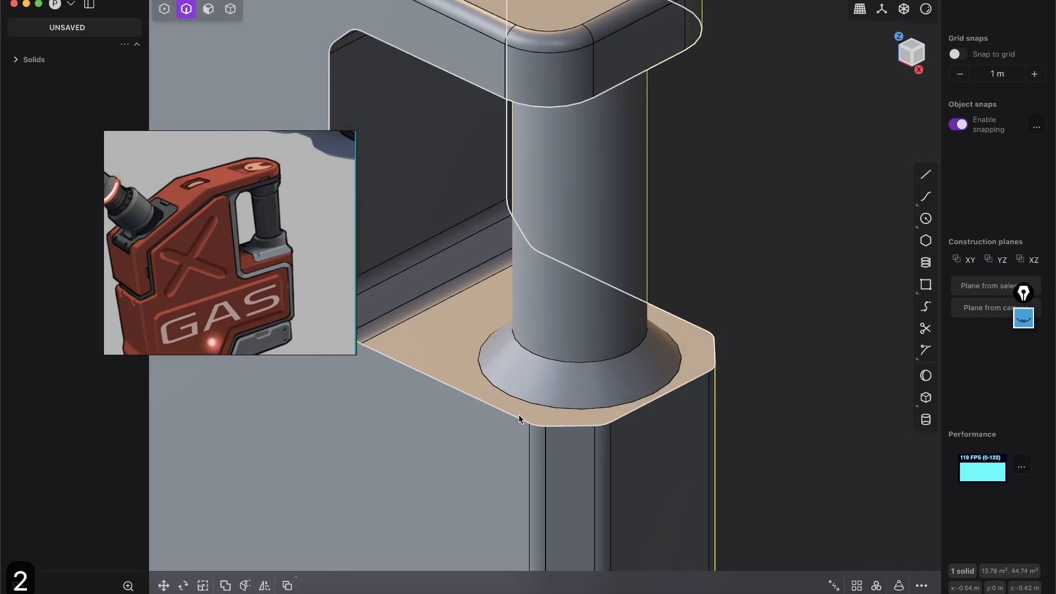
pyautogui.keyDown('shift'); pyautogui.moveTo(422, 365); pyautogui.dragTo(550, 407, button='middle'); pyautogui.keyUp('shift')
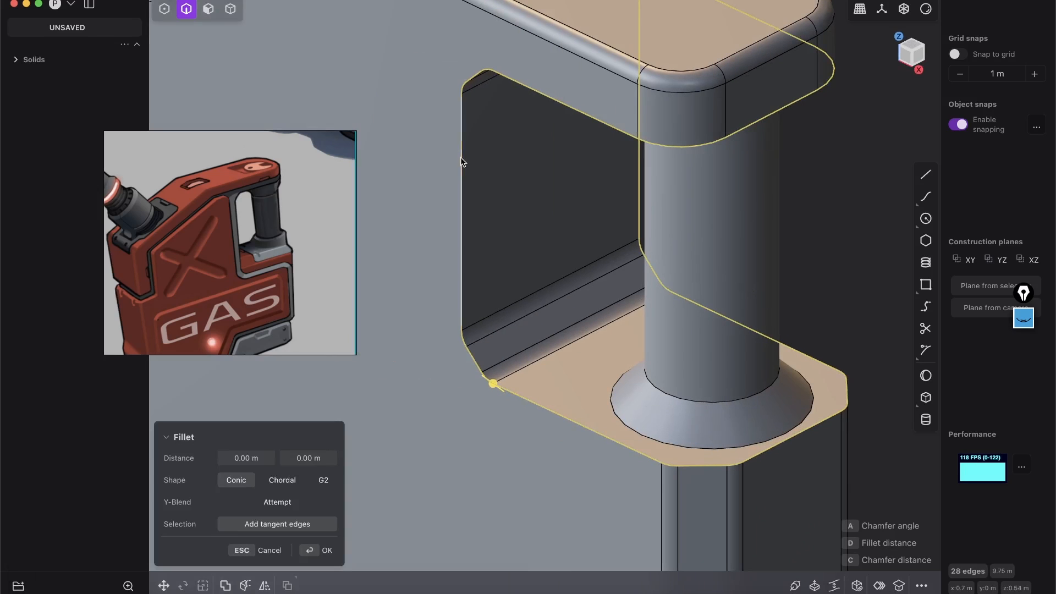
pyautogui.click(458, 176)
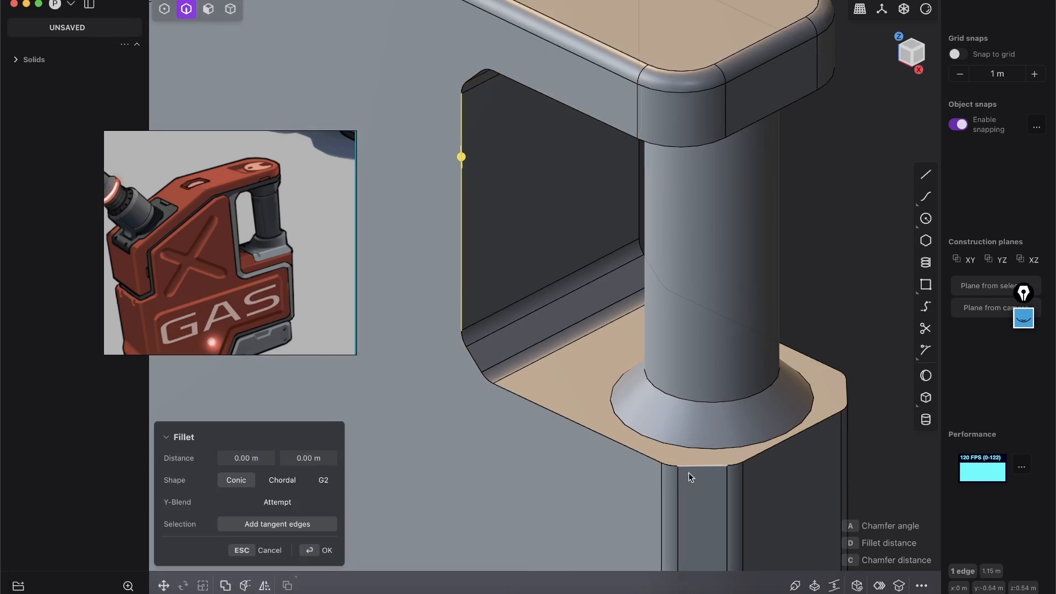
pyautogui.press('3')
pyautogui.click(729, 490)
pyautogui.click(504, 365)
pyautogui.moveTo(498, 317); pyautogui.dragTo(294, 48, button='middle')
pyautogui.press('2')
pyautogui.click(462, 100)
pyautogui.press('f')
pyautogui.moveTo(463, 104); pyautogui.dragTo(476, 88)
pyautogui.moveTo(682, 306); pyautogui.dragTo(667, 256, button='middle')
pyautogui.press('Return')
# Step: Hide the edge lines to inspect the rounding around the handle opening, and display them again
pyautogui.hotkey('shift', 'e')
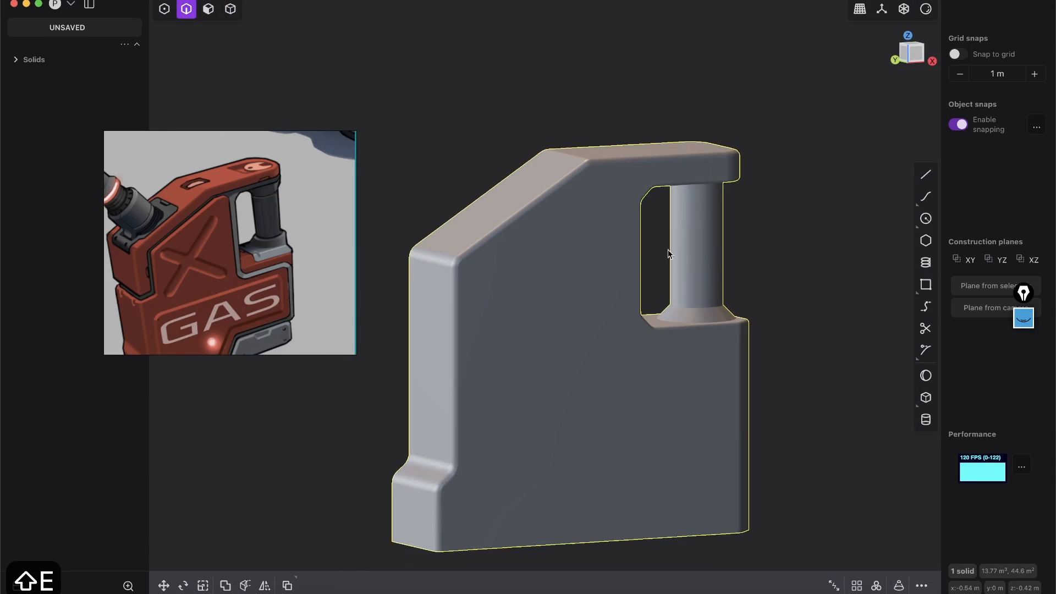
pyautogui.hotkey('shift', 'e')
pyautogui.moveTo(536, 289); pyautogui.dragTo(558, 309, button='middle')
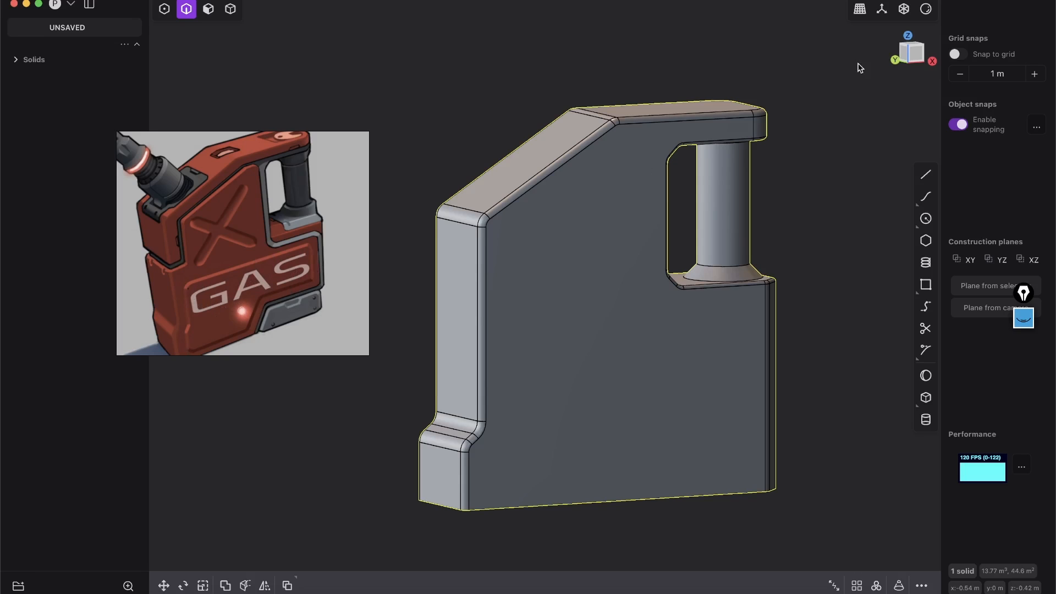
# Step: In the front view, draw a closed eight-point panel outline about 3.02 m wide on the lower body, following its step and notching the lower corner beneath the handle
pyautogui.click(916, 59)
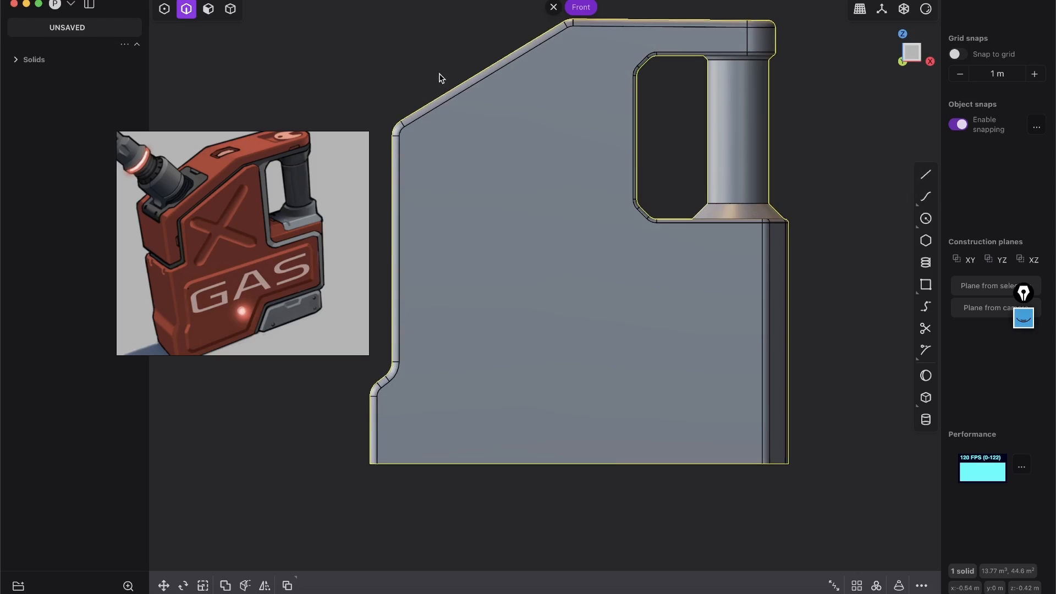
pyautogui.click(926, 174)
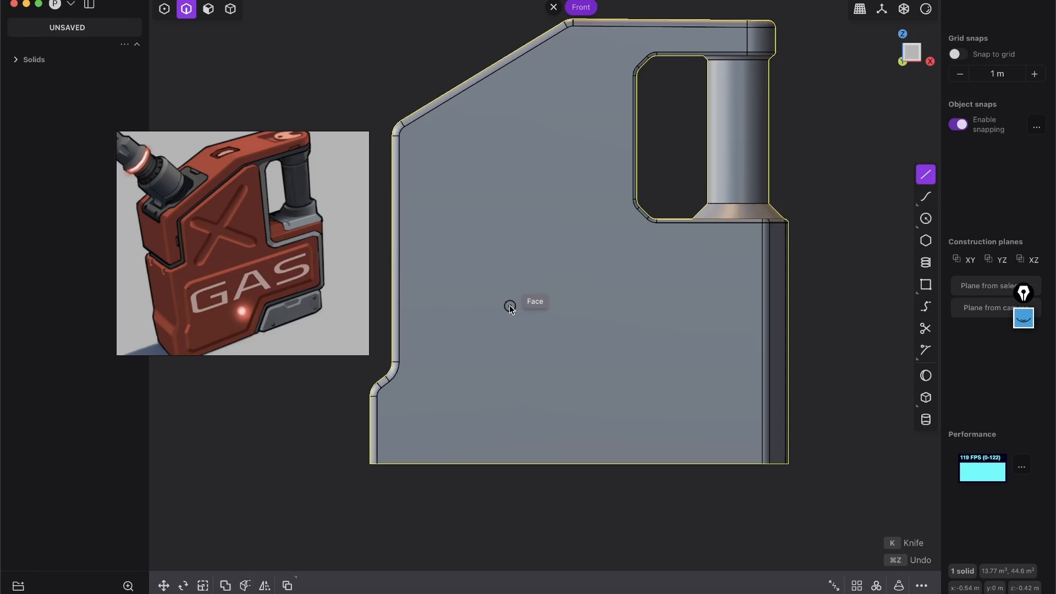
pyautogui.scroll(3, 529, 313)
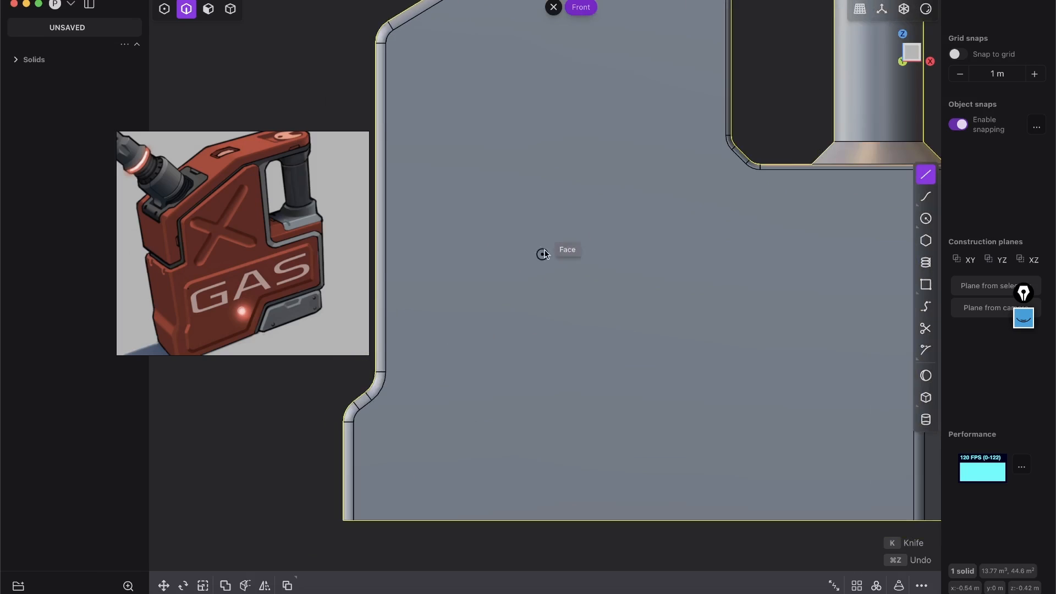
pyautogui.scroll(-1, 607, 292)
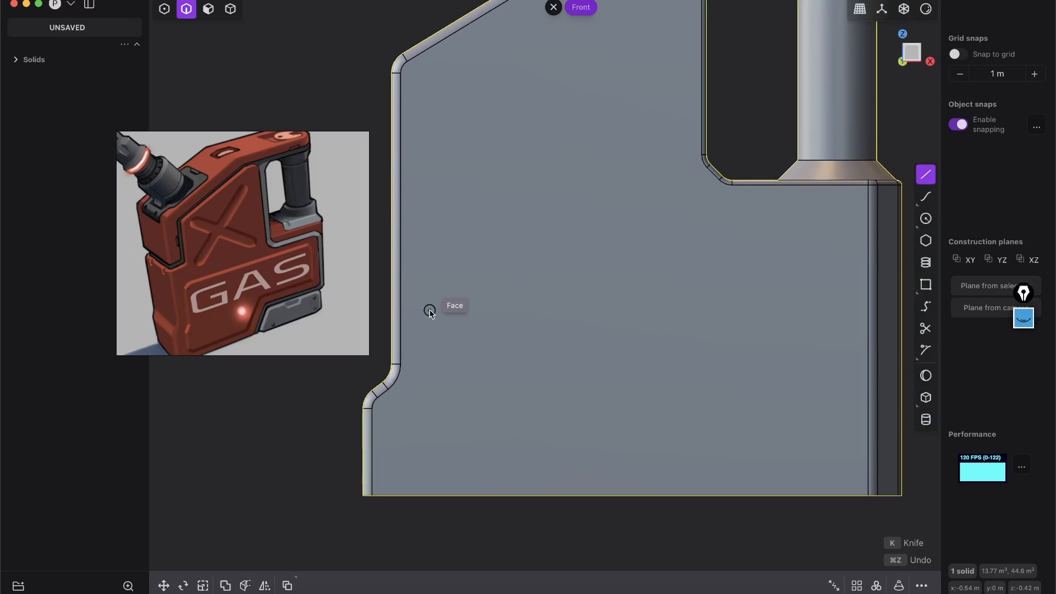
pyautogui.click(434, 282)
pyautogui.click(434, 393)
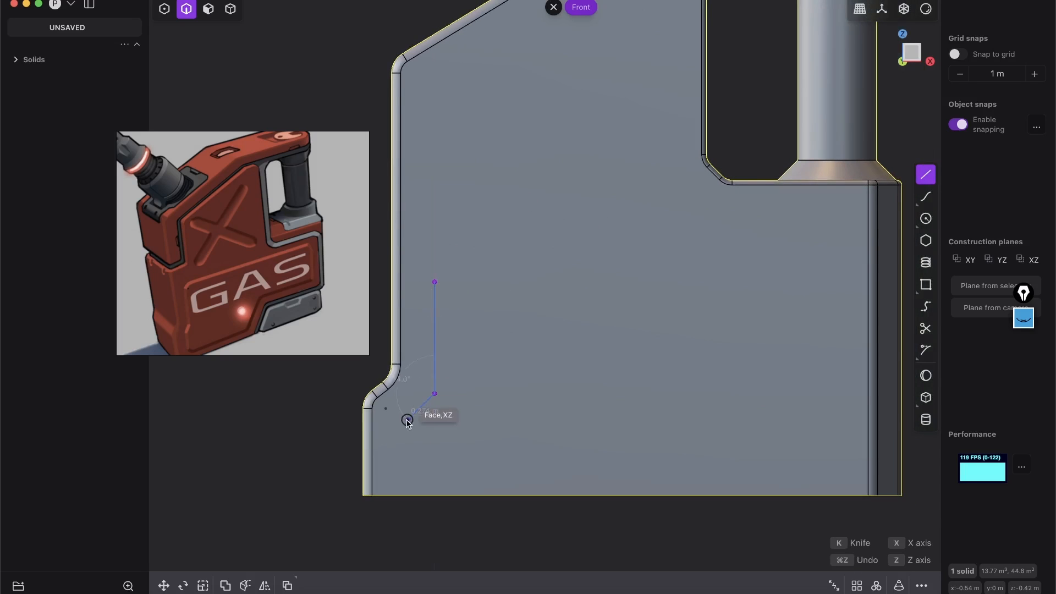
pyautogui.click(407, 415)
pyautogui.click(407, 472)
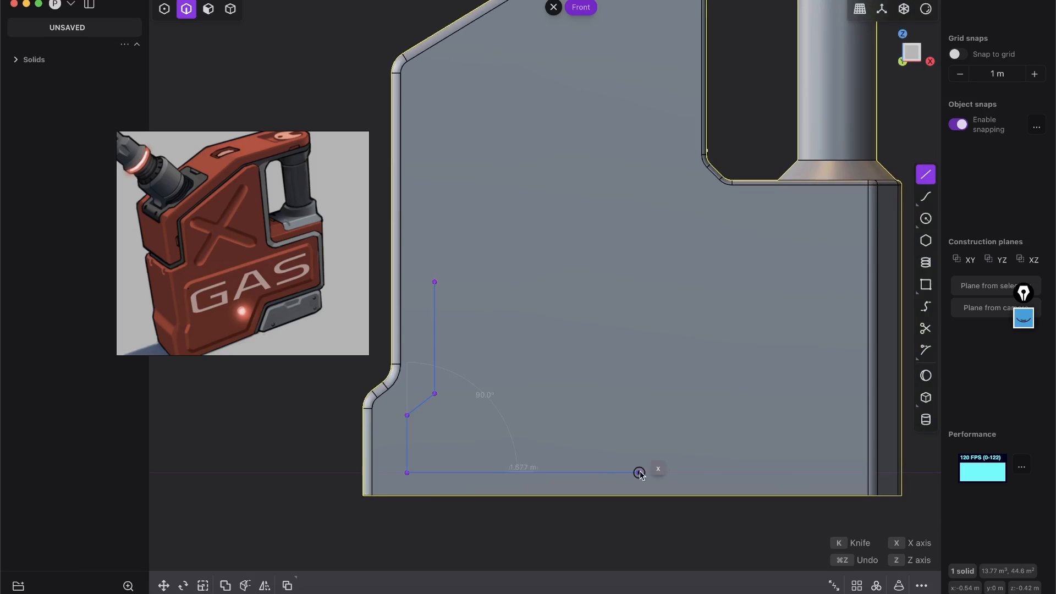
pyautogui.click(672, 472)
pyautogui.click(725, 405)
pyautogui.click(852, 405)
pyautogui.click(853, 282)
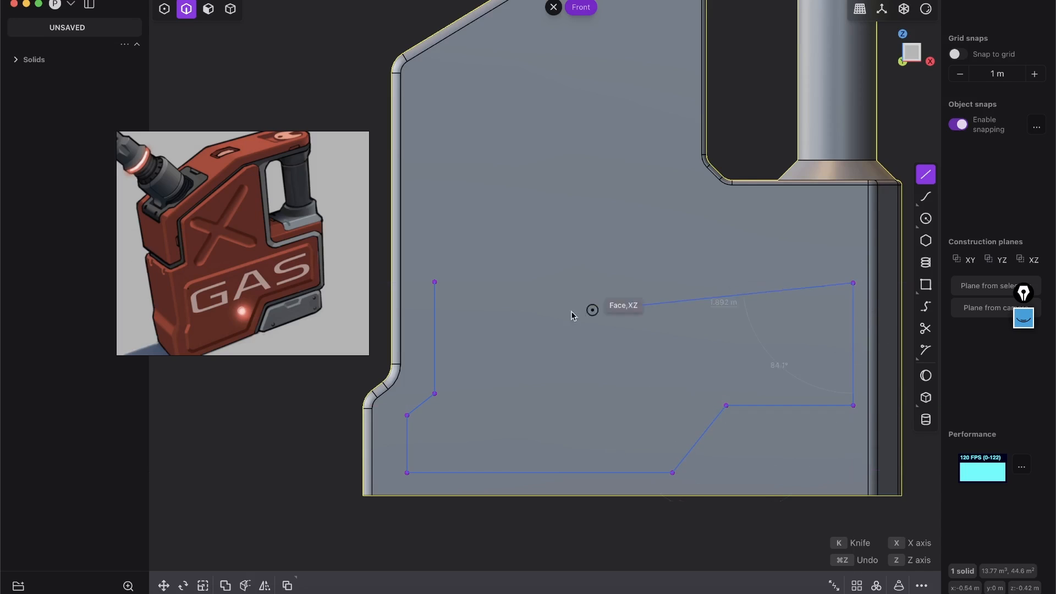
pyautogui.click(435, 283)
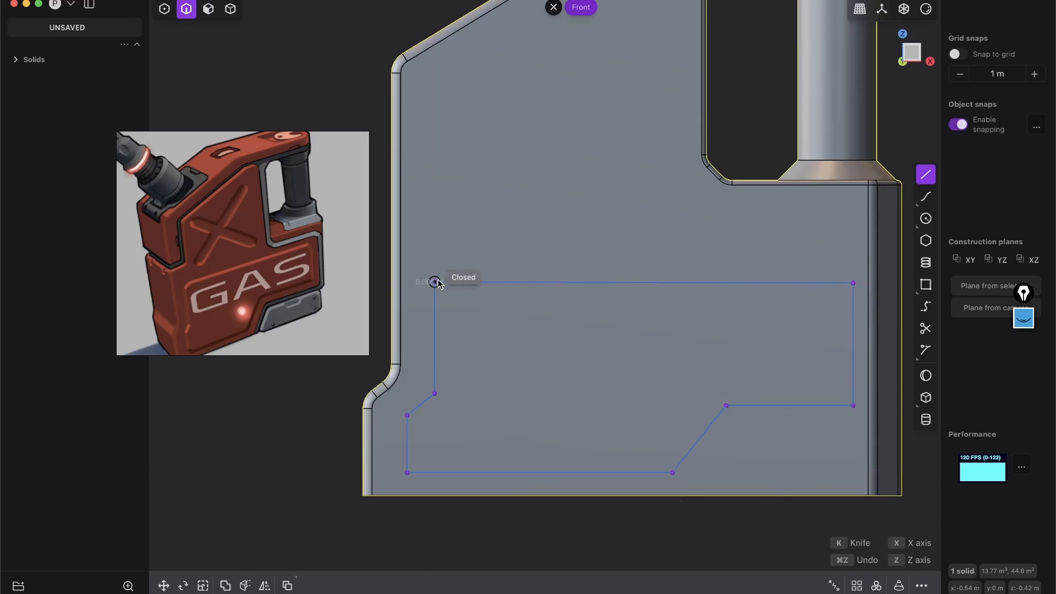
pyautogui.press('super+z')
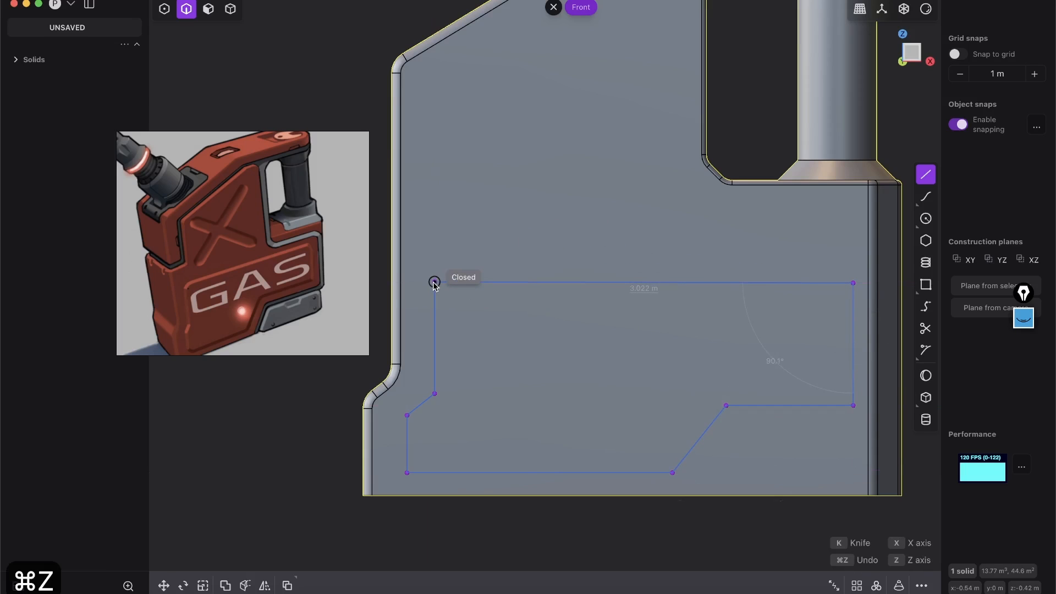
pyautogui.click(434, 283)
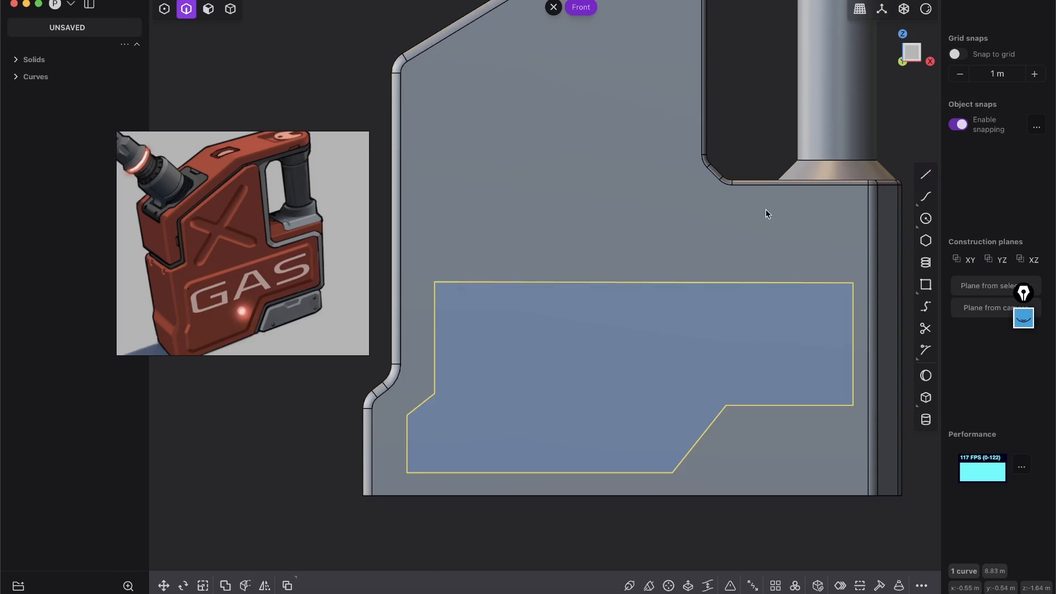
# Step: Raise the two upper corner vertices of the panel outline by about 0.16 m
pyautogui.press('1')
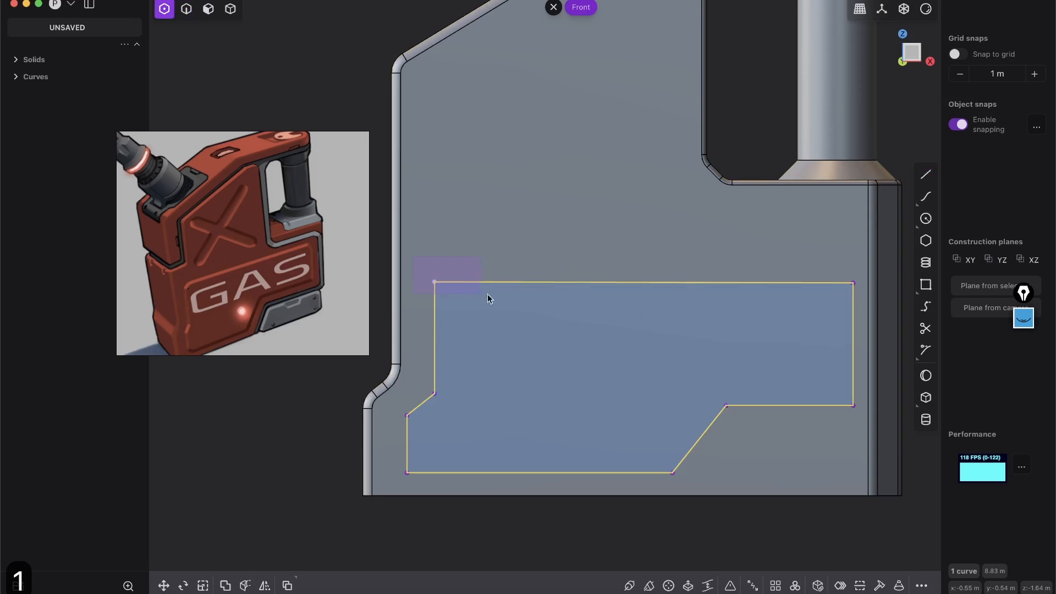
pyautogui.click(843, 302)
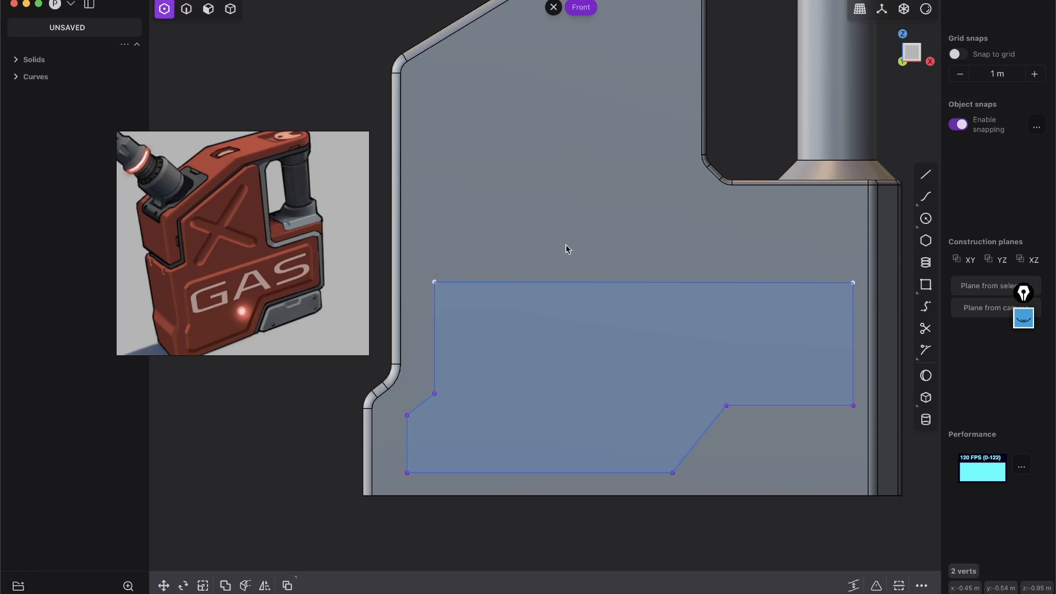
pyautogui.press('g')
pyautogui.click(658, 218)
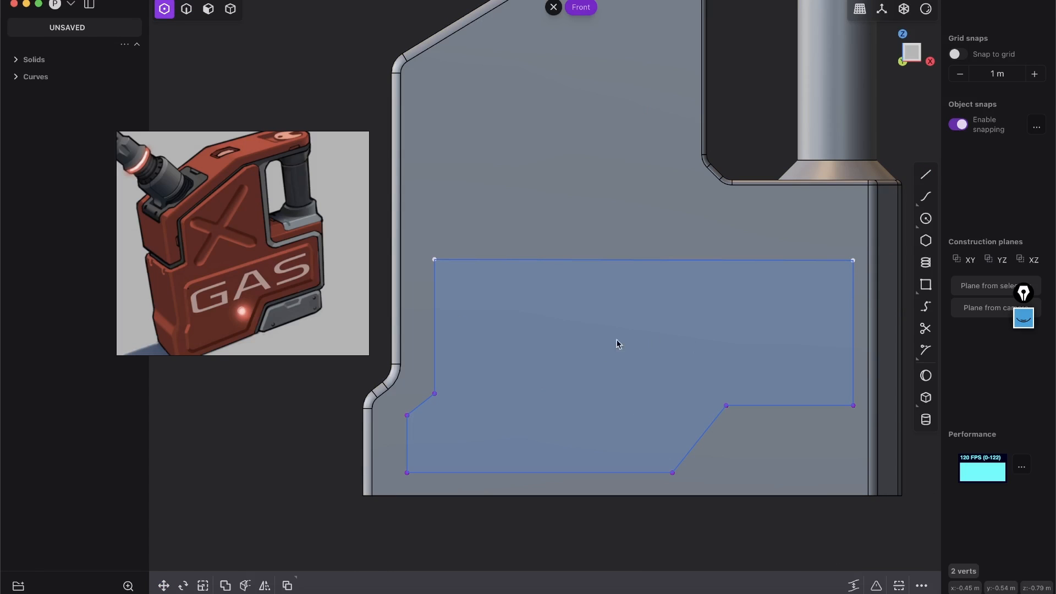
# Step: Examine the panel outline on the body from an angle and up close in the front view, comparing it with the reference image
pyautogui.scroll(-5, 596, 440)
pyautogui.moveTo(551, 309); pyautogui.dragTo(632, 323, button='middle')
pyautogui.scroll(5, 561, 341)
pyautogui.moveTo(557, 352); pyautogui.dragTo(444, 336, button='middle')
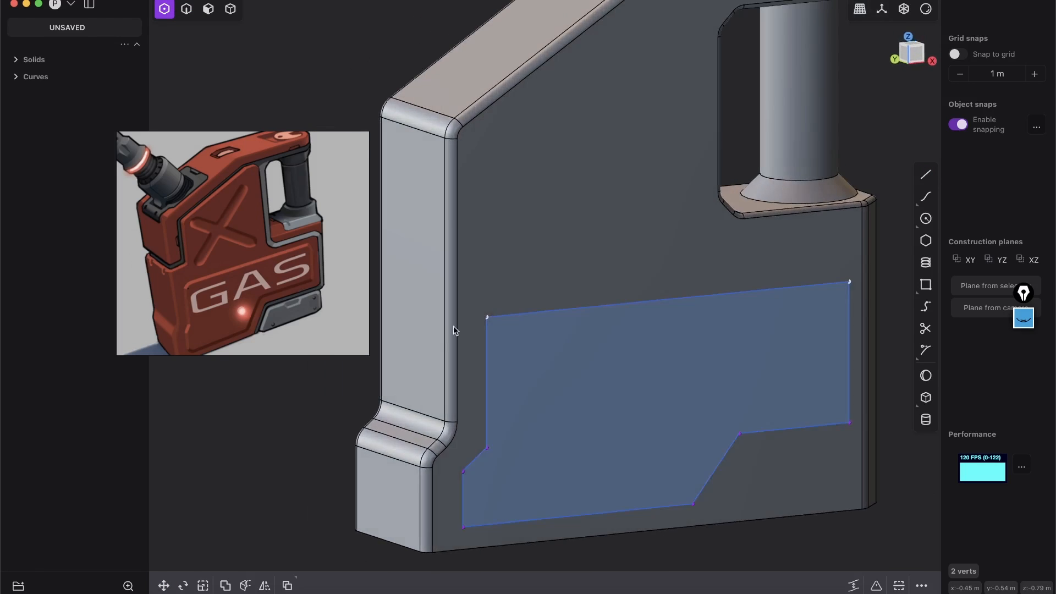
pyautogui.scroll(1, 778, 143)
pyautogui.click(917, 57)
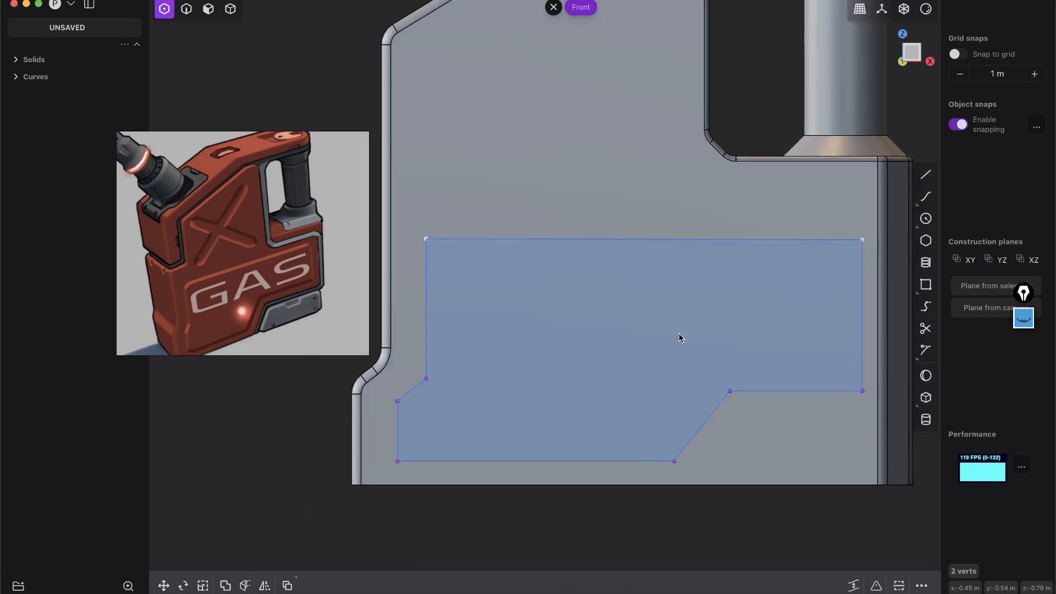
pyautogui.scroll(3, 444, 335)
pyautogui.scroll(1, 471, 269)
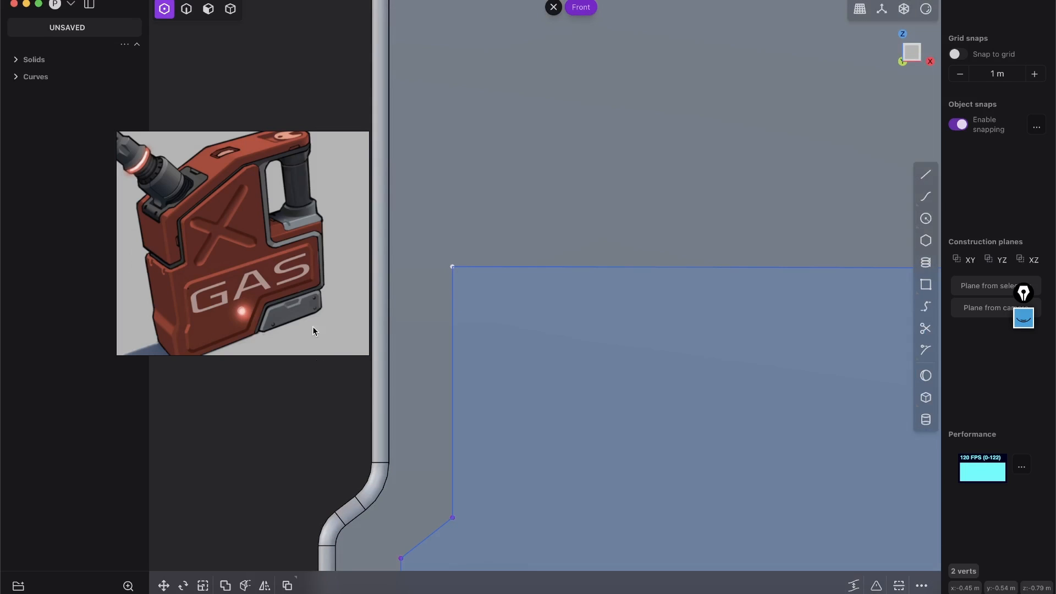
pyautogui.scroll(-8, 505, 308)
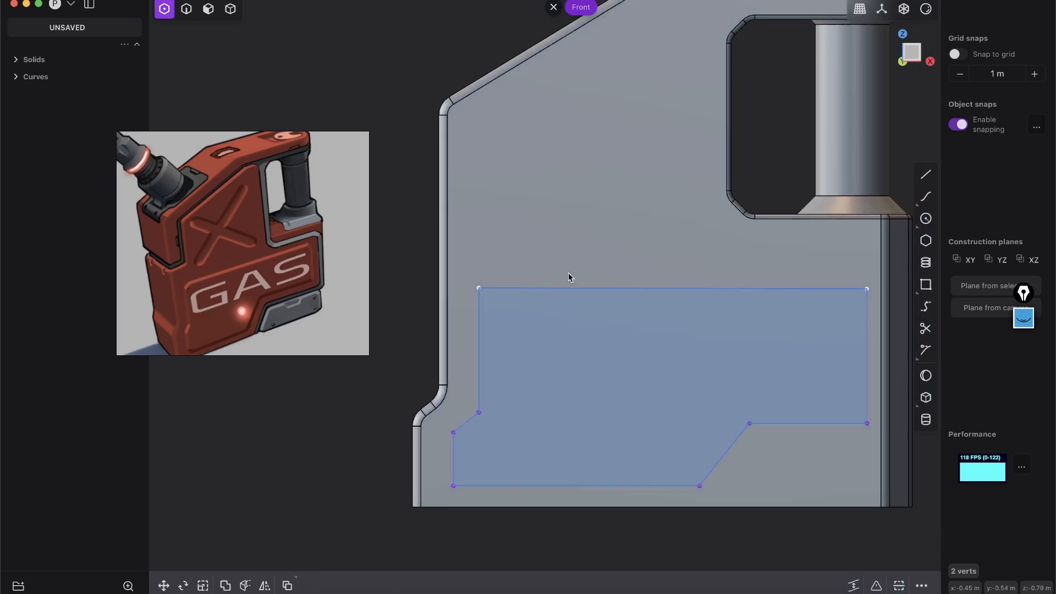
# Step: Fillet all eight vertices of the panel outline by about 0.104 m
pyautogui.keyDown('shift'); pyautogui.moveTo(582, 261); pyautogui.dragTo(474, 203, button='middle'); pyautogui.keyUp('shift')
pyautogui.scroll(-1, 443, 238)
pyautogui.keyDown('shift'); pyautogui.moveTo(499, 237); pyautogui.dragTo(595, 251, button='middle'); pyautogui.keyUp('shift')
pyautogui.moveTo(414, 175); pyautogui.dragTo(594, 406)
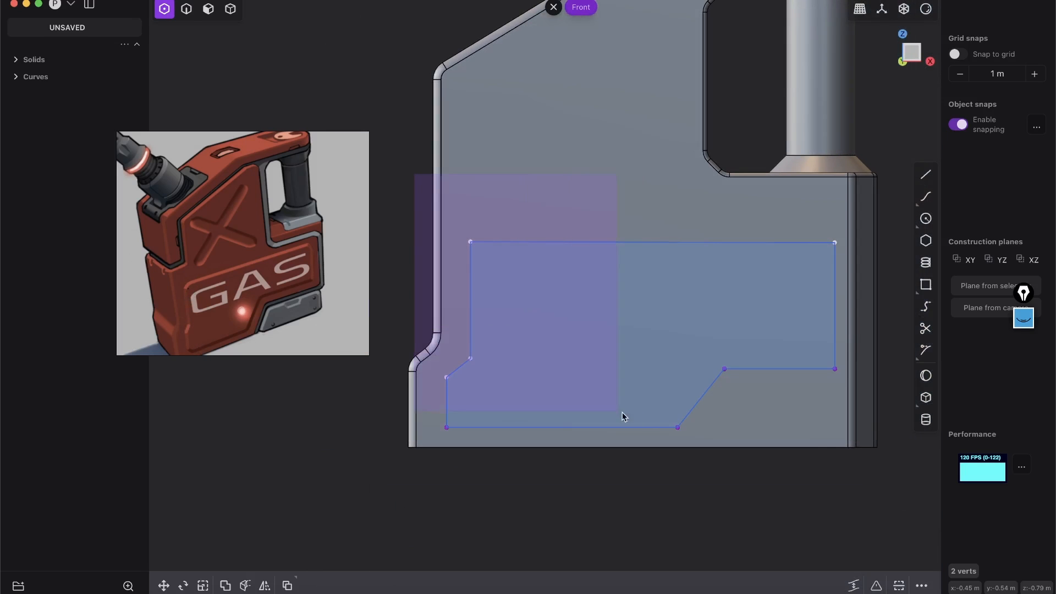
pyautogui.moveTo(847, 443); pyautogui.dragTo(847, 443)
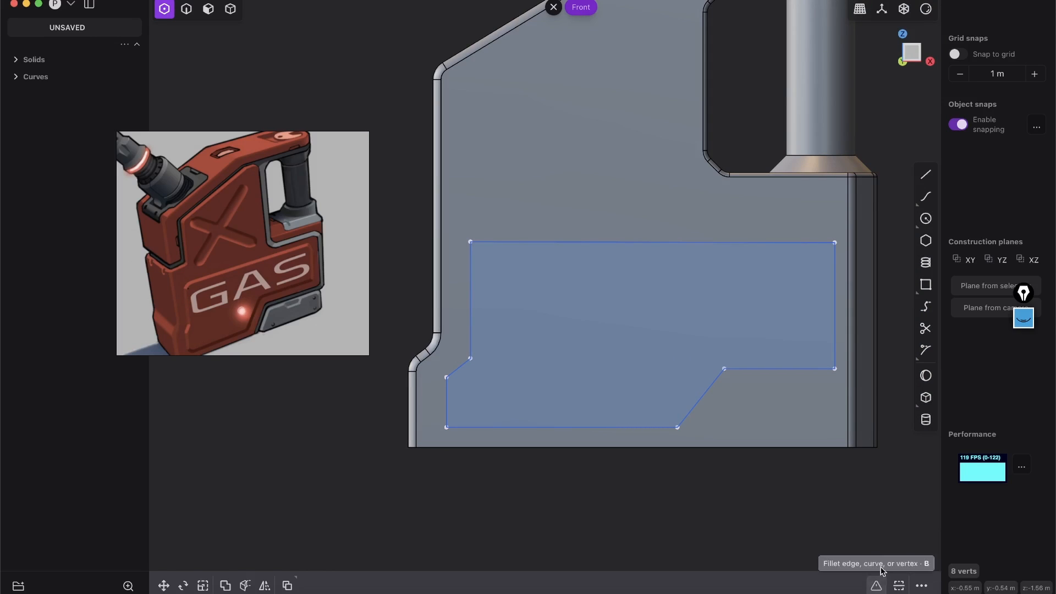
pyautogui.press('b')
pyautogui.moveTo(641, 336); pyautogui.dragTo(653, 342)
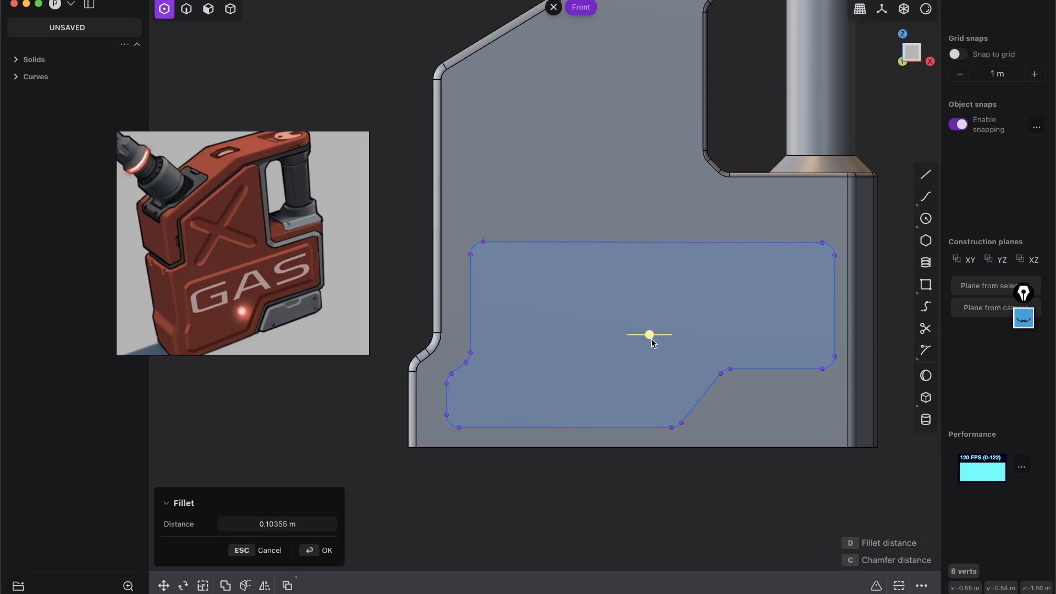
pyautogui.rightClick(549, 360)
# Step: Move the rounded panel curve out in front of the body by about -1.179 m along Y
pyautogui.scroll(-4, 549, 314)
pyautogui.moveTo(549, 312); pyautogui.dragTo(604, 318, button='middle')
pyautogui.press('g')
pyautogui.moveTo(562, 318); pyautogui.dragTo(624, 348)
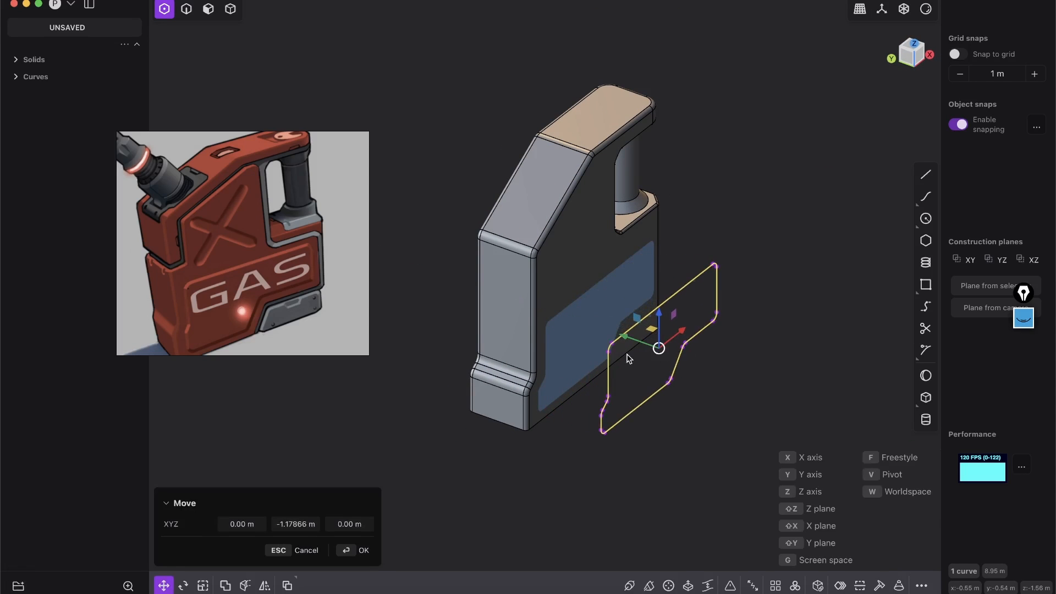
pyautogui.press('Return')
pyautogui.click(496, 484)
# Step: Cut the gas can body using the panel curve in front of it as the cutter
pyautogui.scroll(3, 534, 374)
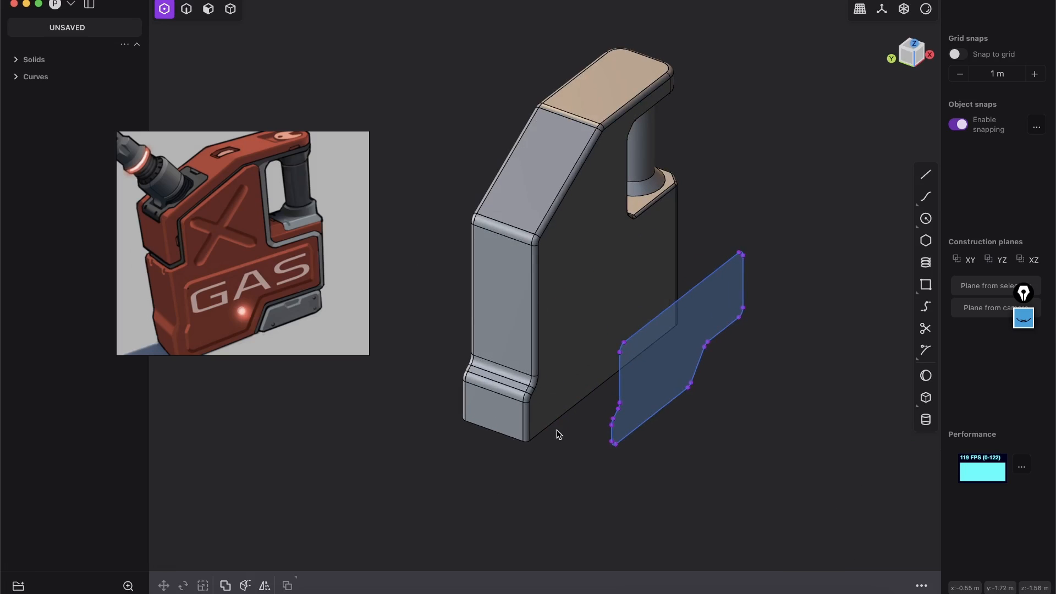
pyautogui.press('2')
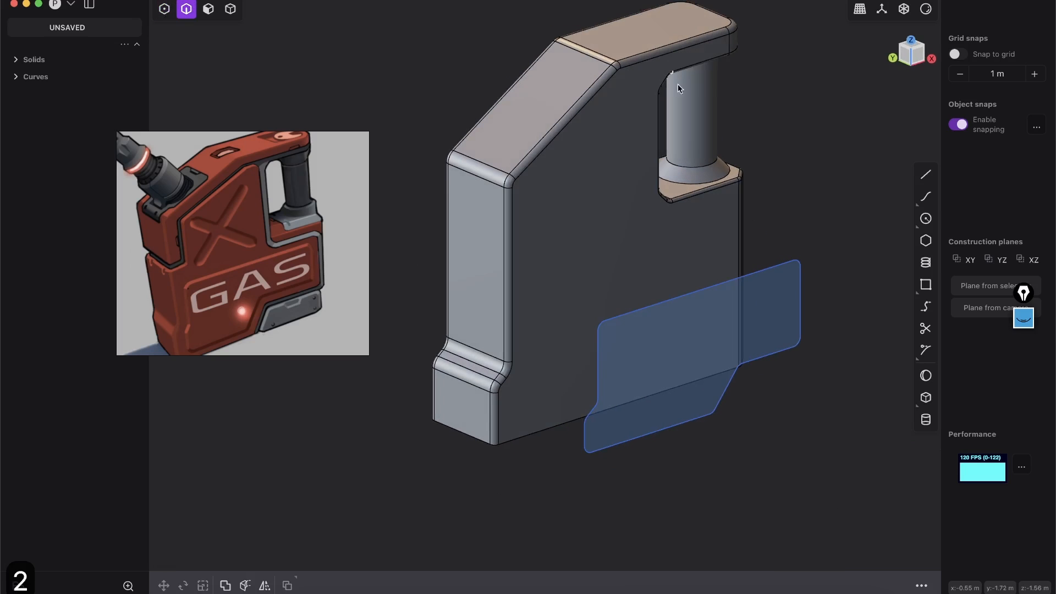
pyautogui.click(718, 290)
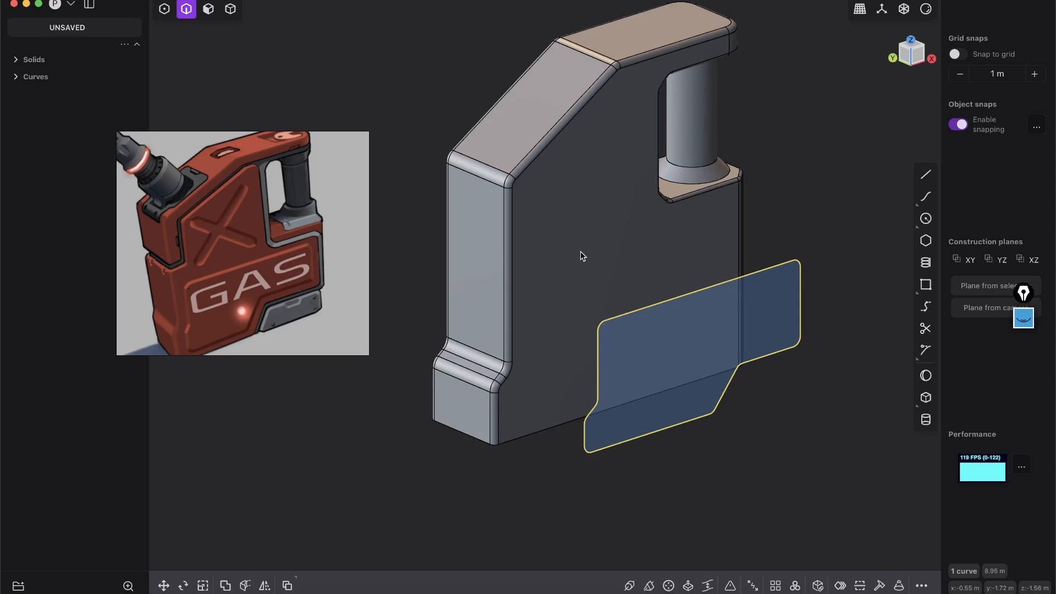
pyautogui.press('c')
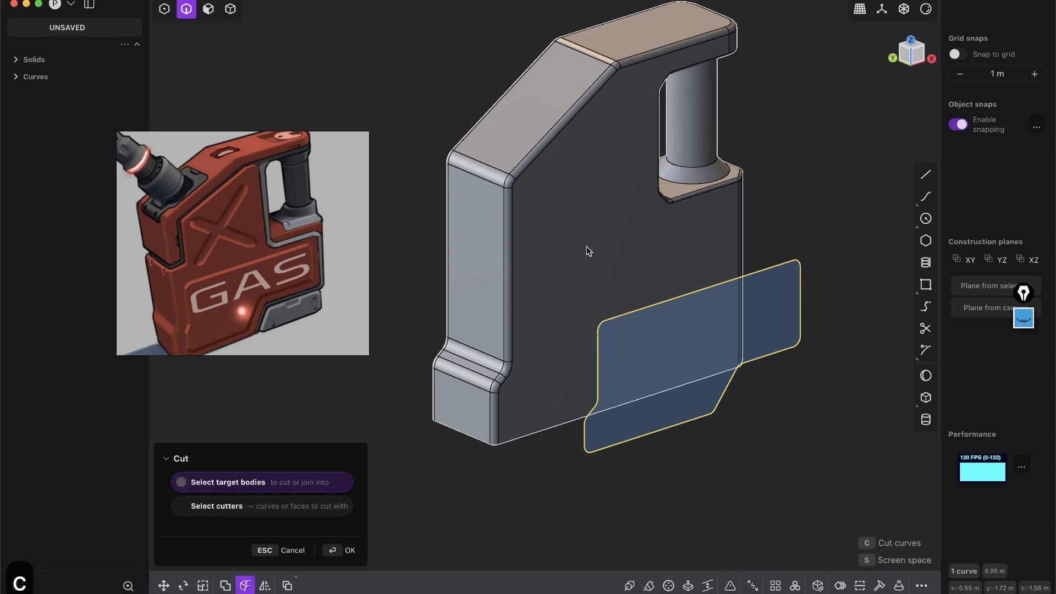
pyautogui.click(568, 273)
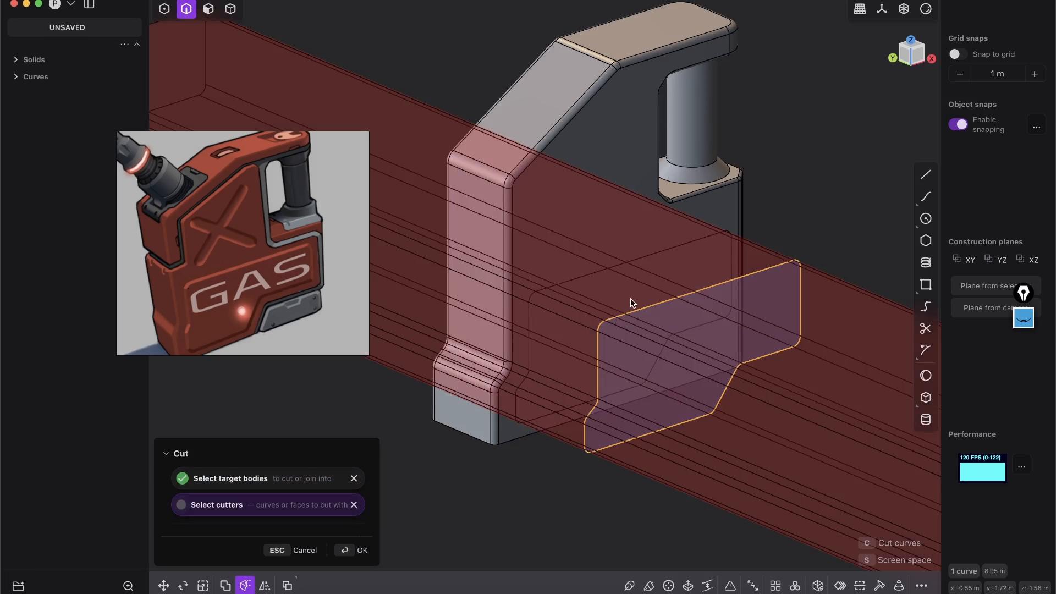
pyautogui.click(350, 552)
# Step: Pull the cut-out panel solid out of the body by about -0.583 m along Y to examine the piece
pyautogui.moveTo(549, 372); pyautogui.dragTo(685, 361, button='middle')
pyautogui.click(685, 361)
pyautogui.press('g')
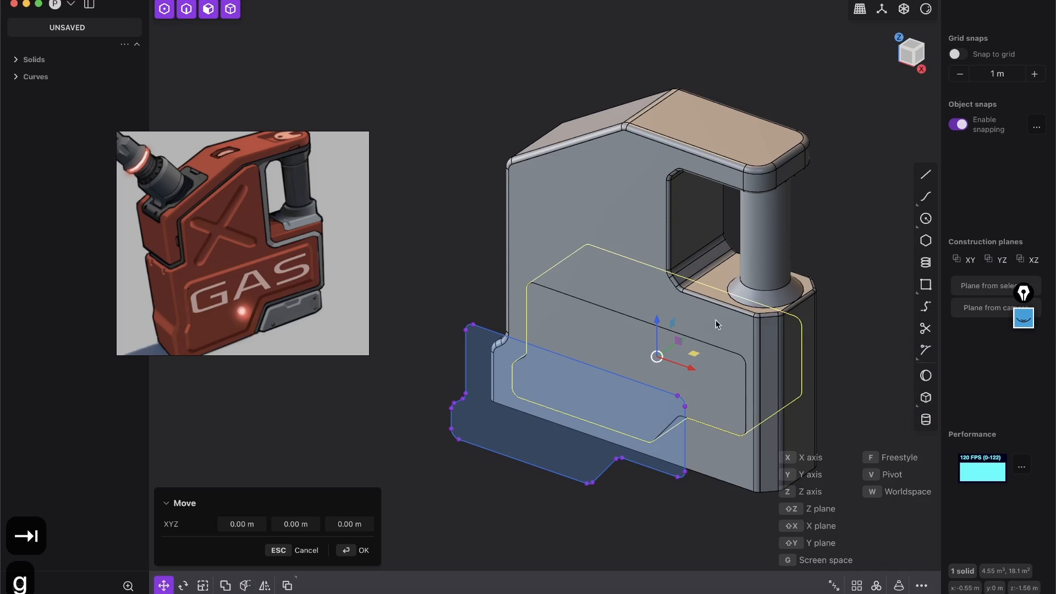
pyautogui.moveTo(703, 313); pyautogui.dragTo(674, 361, button='middle')
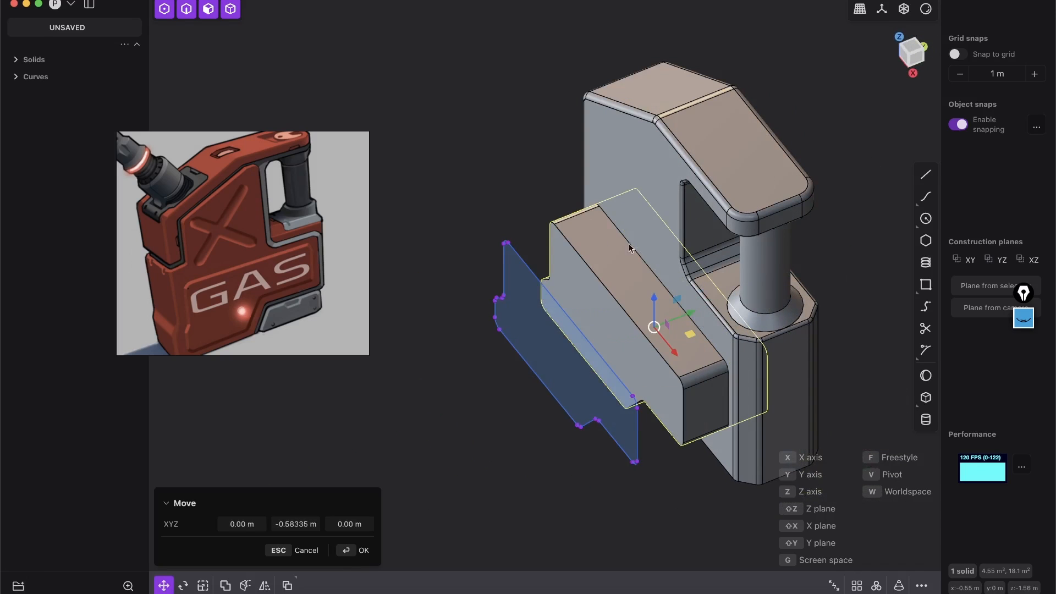
# Step: Undo the panel solid's move and the cut through the body
pyautogui.press('super+z')
pyautogui.press('super+z')
pyautogui.press('super+z')
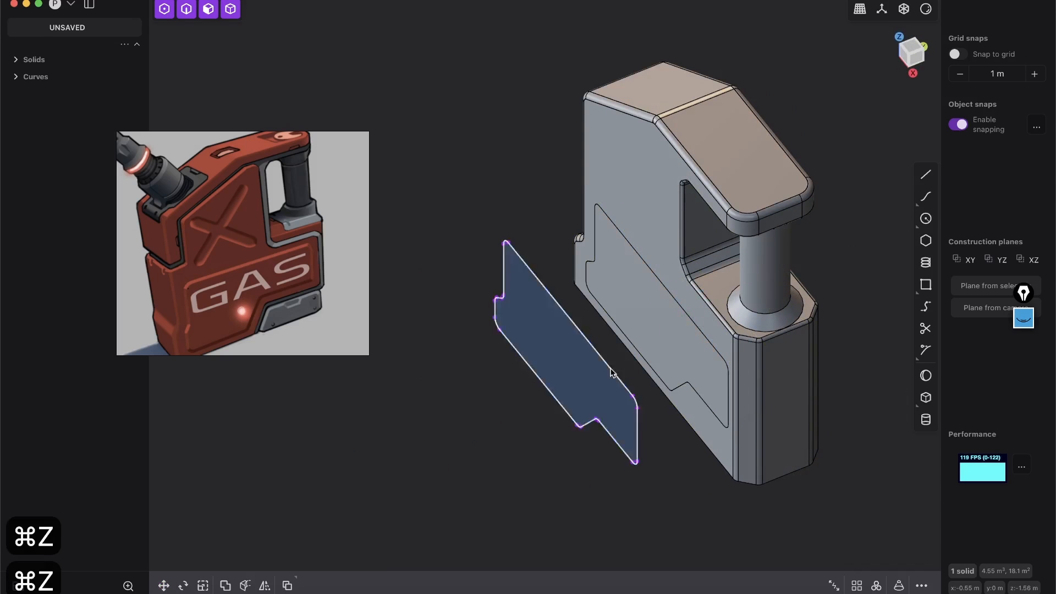
pyautogui.click(601, 377)
pyautogui.moveTo(512, 427); pyautogui.dragTo(683, 287, button='middle')
pyautogui.press('2')
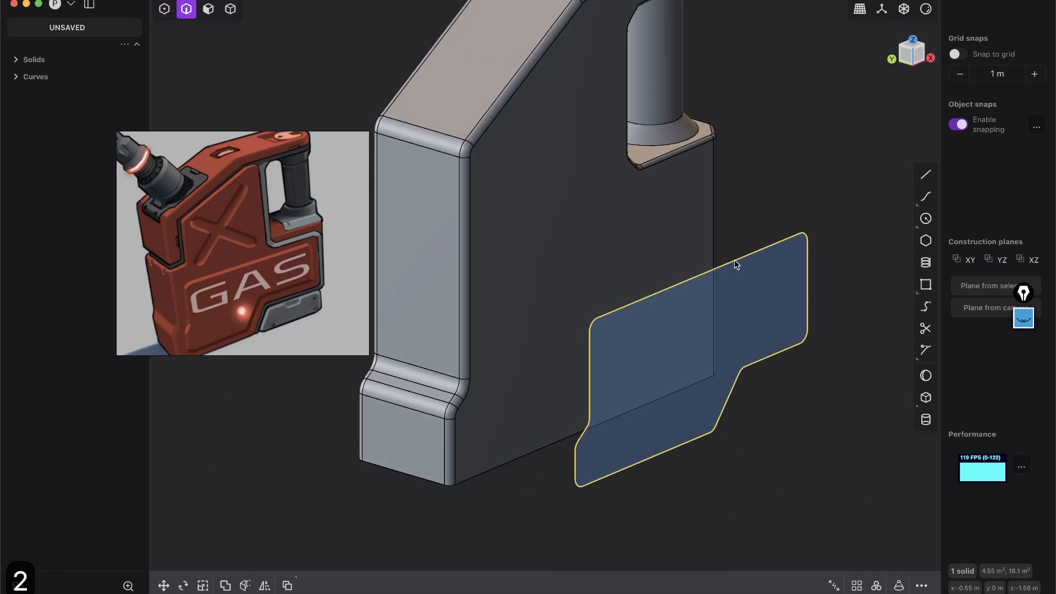
pyautogui.press('3')
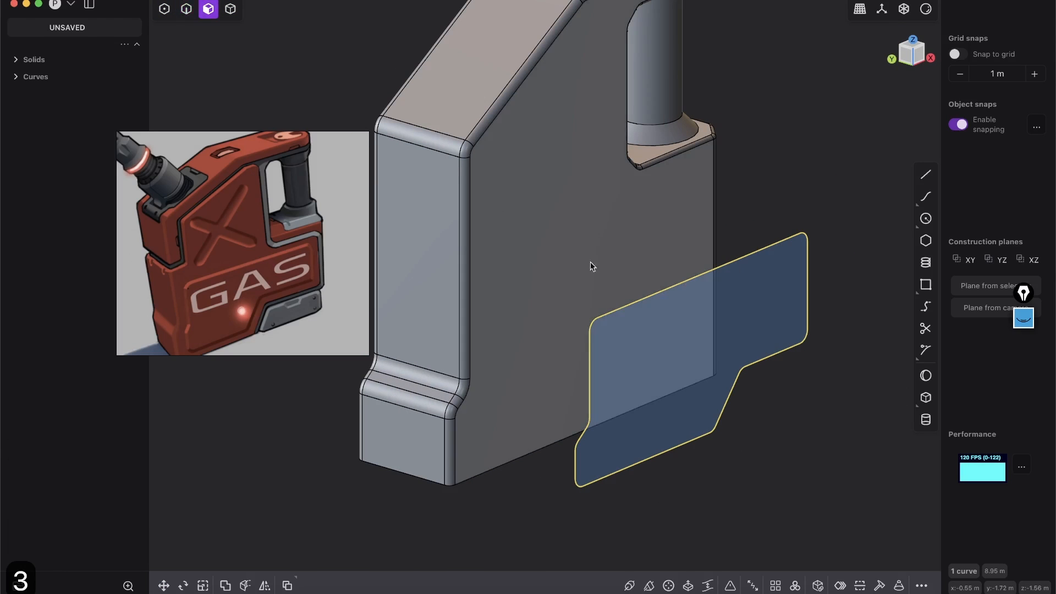
pyautogui.click(558, 226)
pyautogui.moveTo(559, 226); pyautogui.dragTo(603, 292, button='middle')
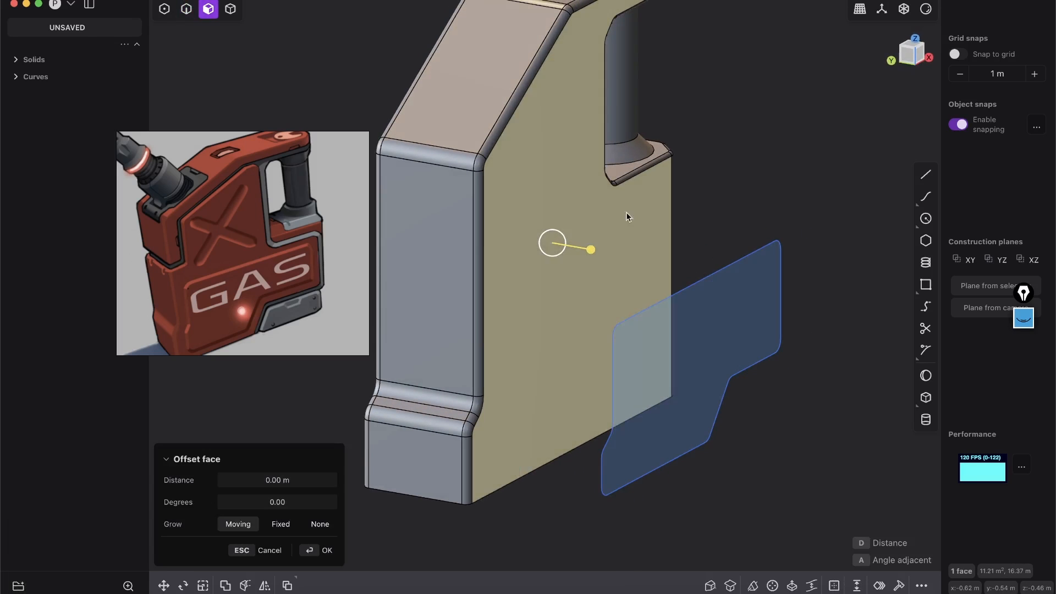
pyautogui.press('Escape')
pyautogui.press('2')
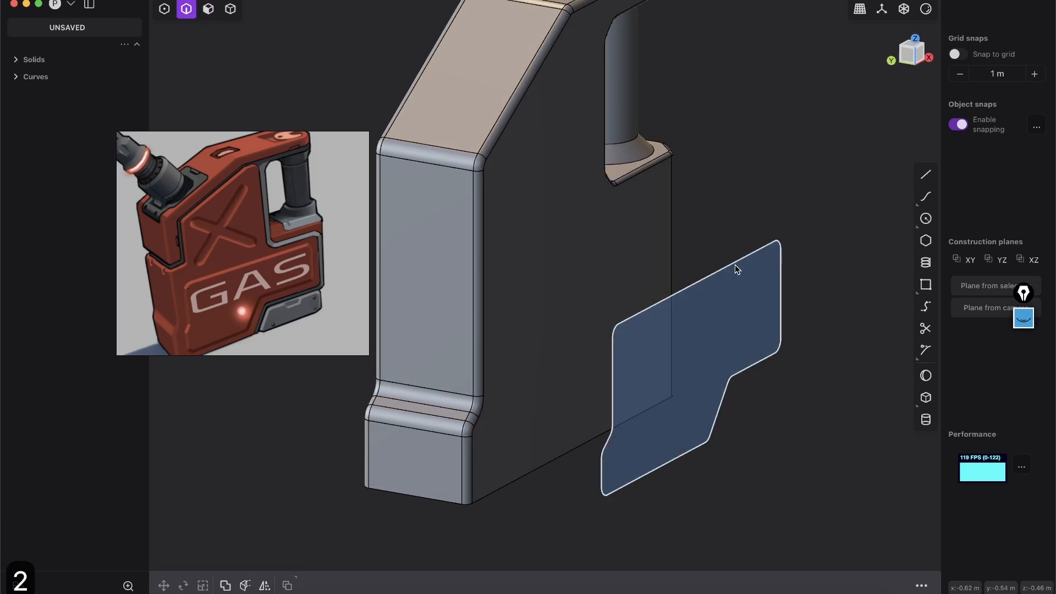
pyautogui.click(735, 265)
pyautogui.moveTo(563, 231); pyautogui.dragTo(568, 253, button='middle')
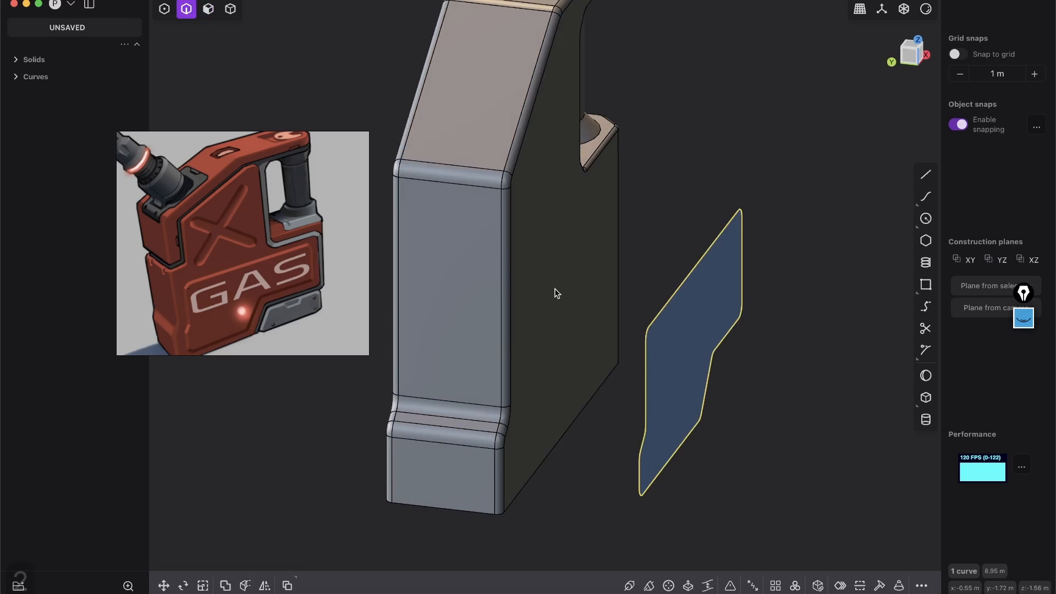
pyautogui.press('3')
pyautogui.click(548, 321)
pyautogui.press('o')
pyautogui.press('Escape')
pyautogui.moveTo(667, 220); pyautogui.dragTo(587, 165, button='middle')
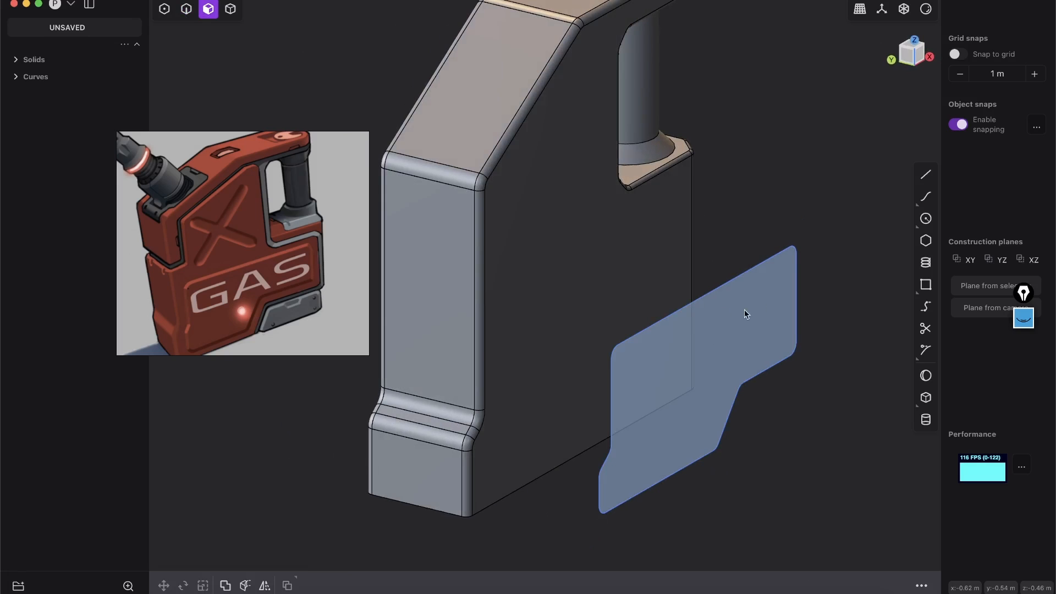
pyautogui.moveTo(673, 292); pyautogui.dragTo(767, 288, button='middle')
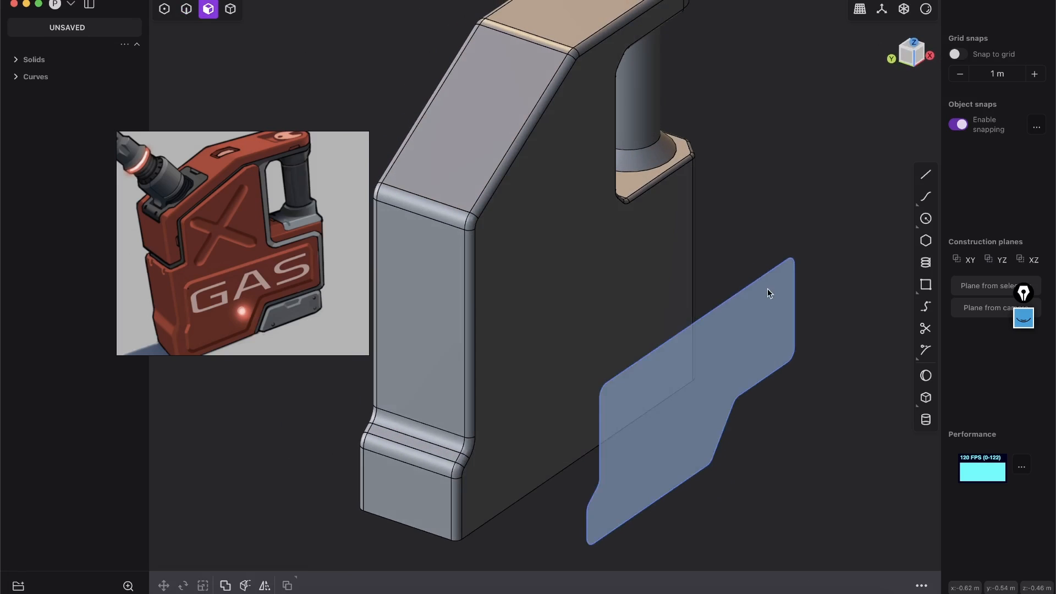
# Step: Select the panel curve in front of the body and browse the full list of available commands
pyautogui.press('2')
pyautogui.click(762, 302)
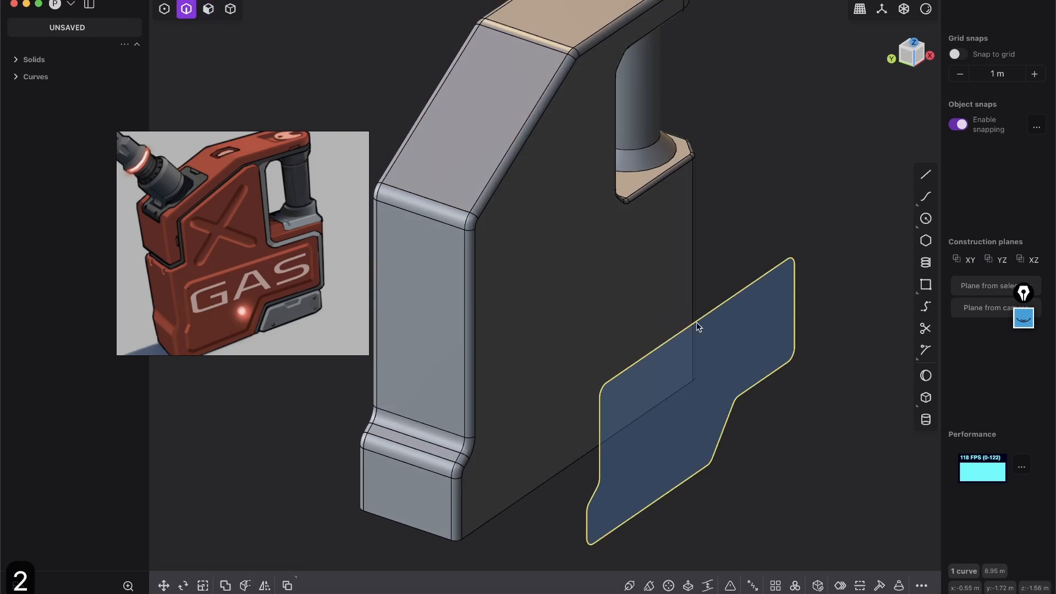
pyautogui.moveTo(765, 283); pyautogui.dragTo(715, 372, button='middle')
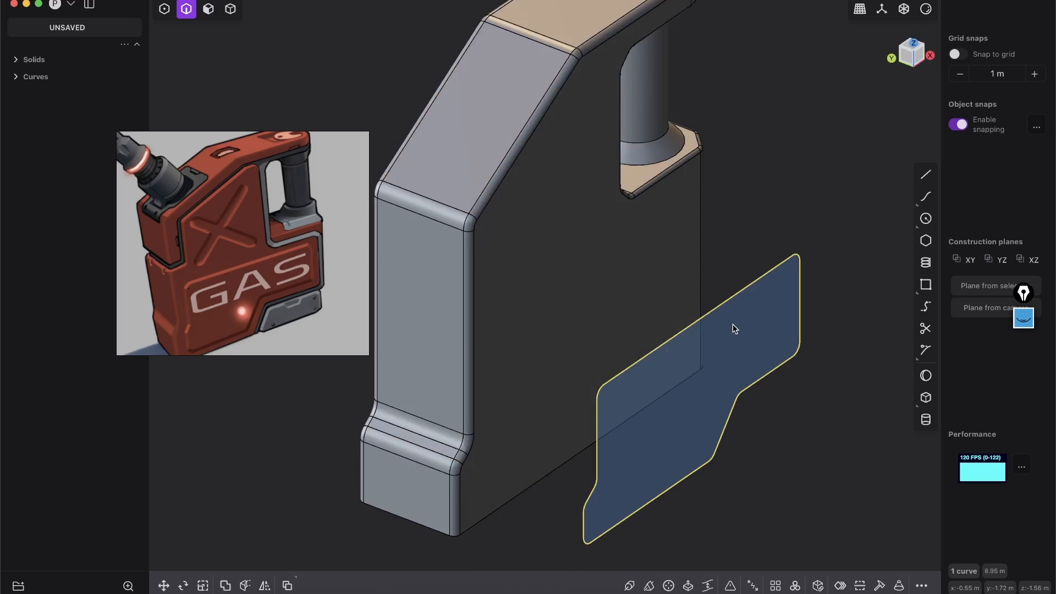
pyautogui.press('f')
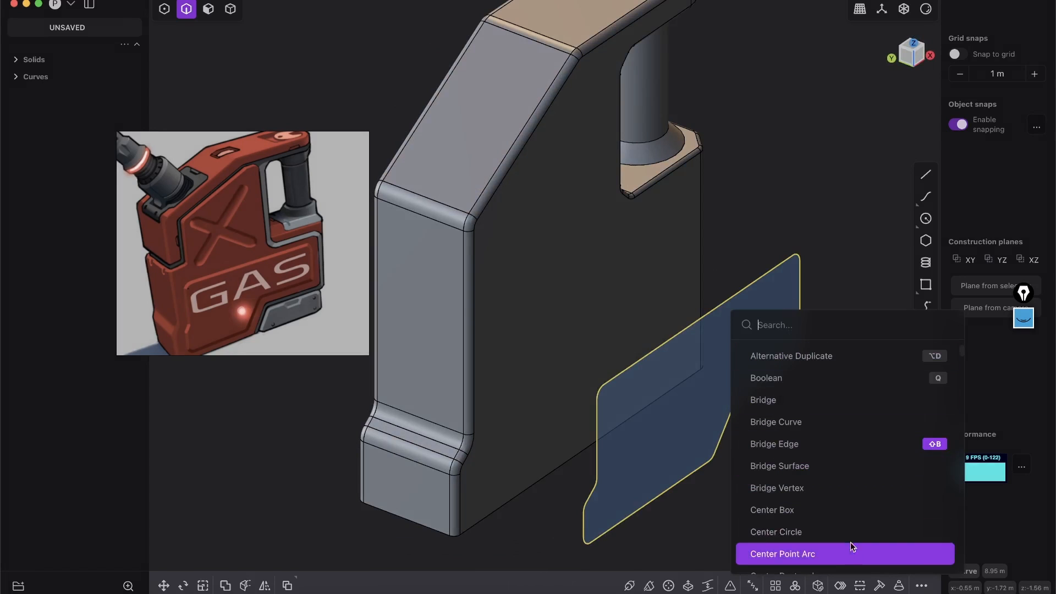
pyautogui.moveTo(961, 355); pyautogui.dragTo(957, 502)
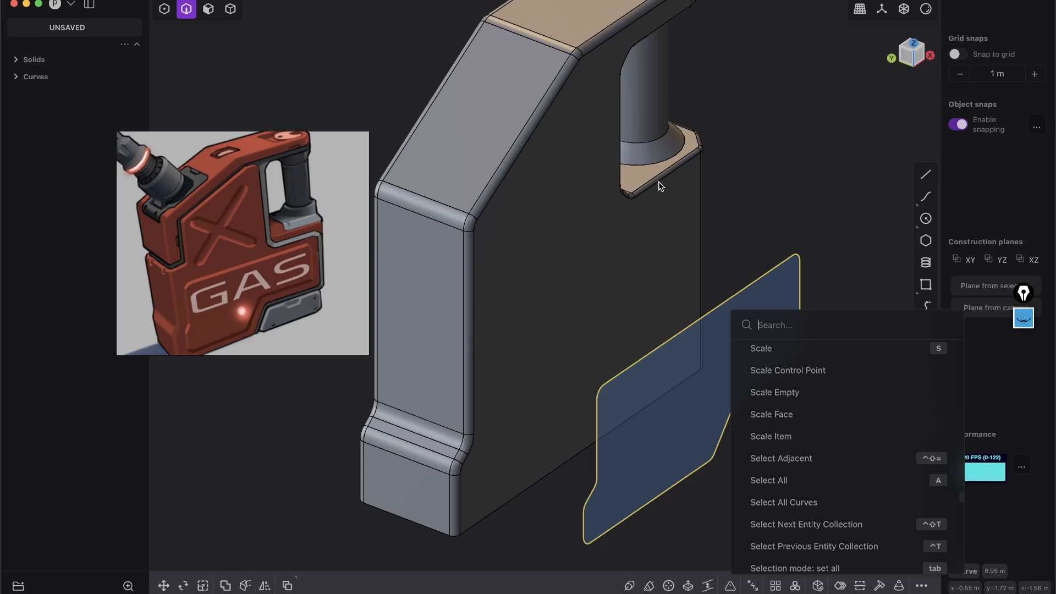
pyautogui.moveTo(962, 497); pyautogui.dragTo(967, 353)
pyautogui.press('Escape')
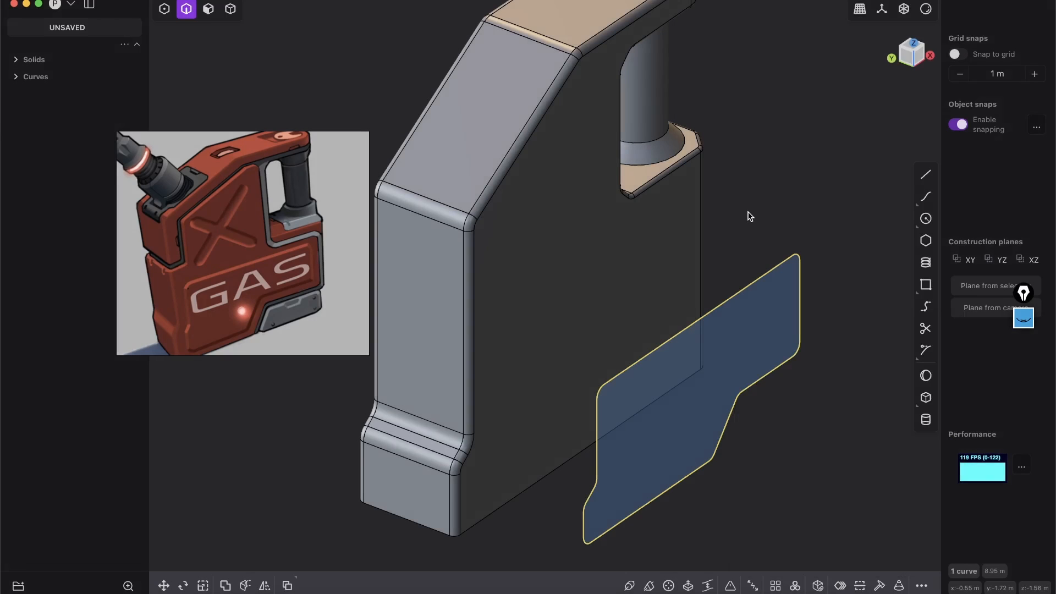
# Step: Imprint the selected panel curve onto the side of the gas can body with the bidirectional Vector method, direction 0, 1, 0
pyautogui.press('f')
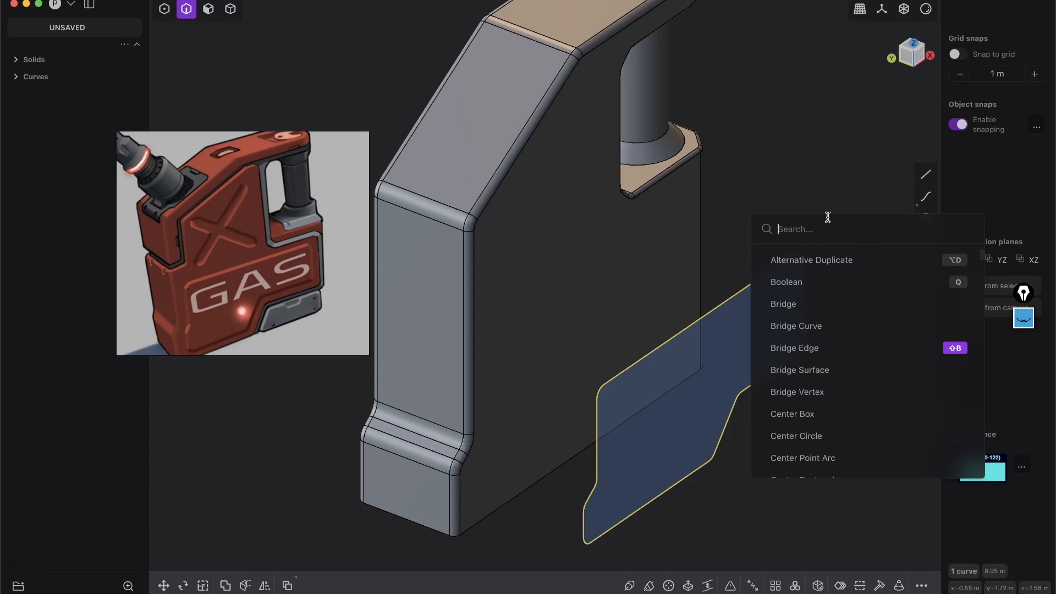
pyautogui.write('i')
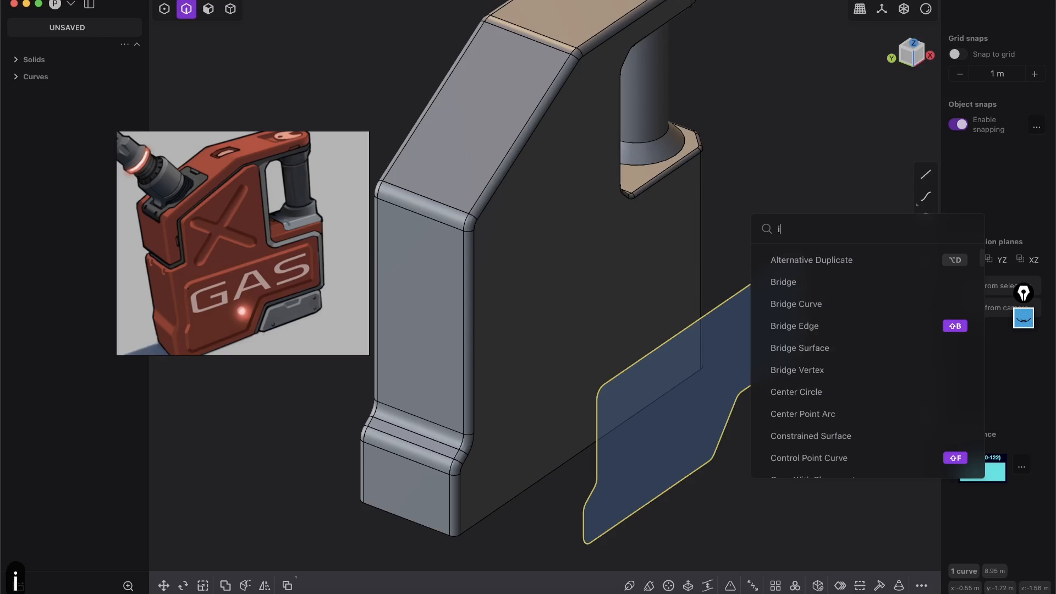
pyautogui.write('mpri')
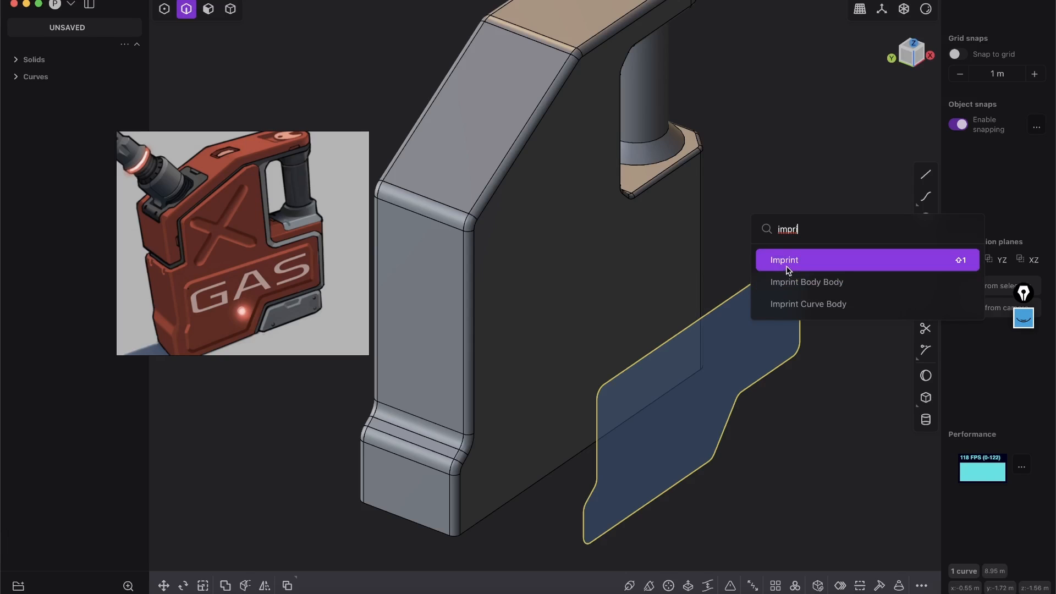
pyautogui.press('Return')
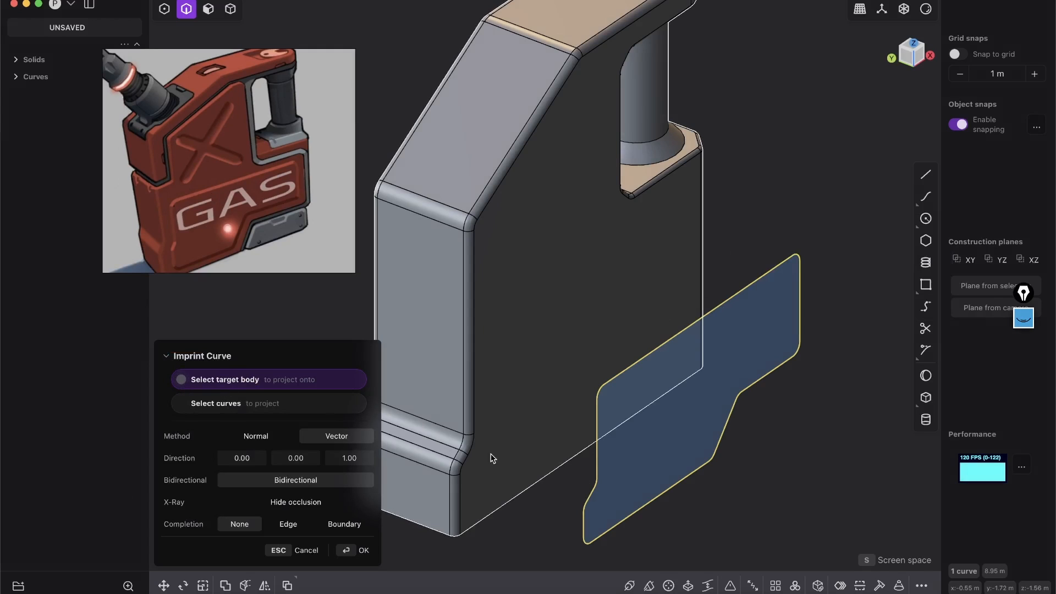
pyautogui.click(561, 277)
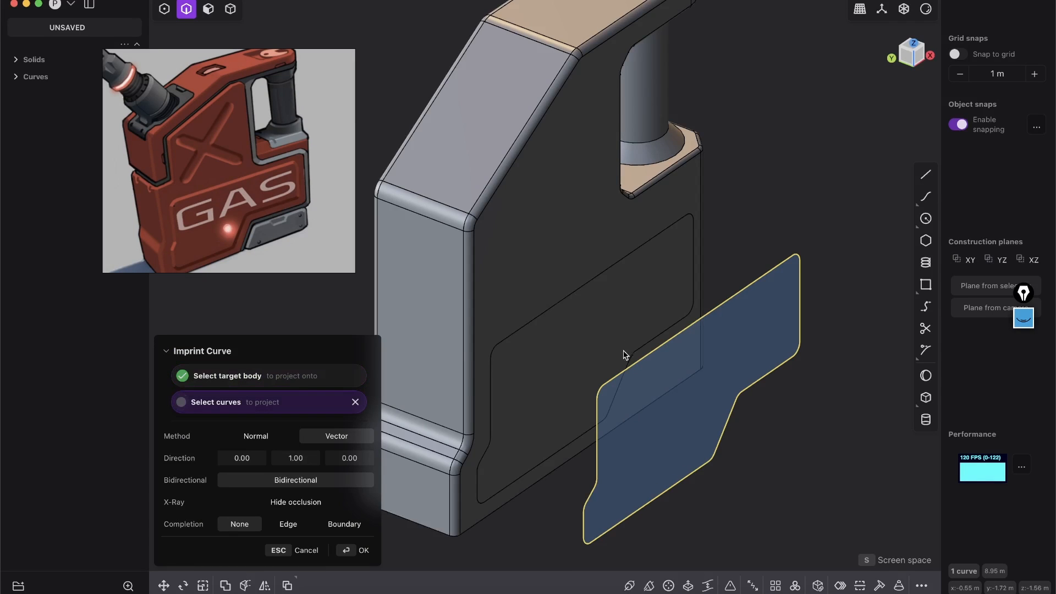
pyautogui.keyDown('shift'); pyautogui.moveTo(540, 400); pyautogui.dragTo(625, 250, button='middle'); pyautogui.keyUp('shift')
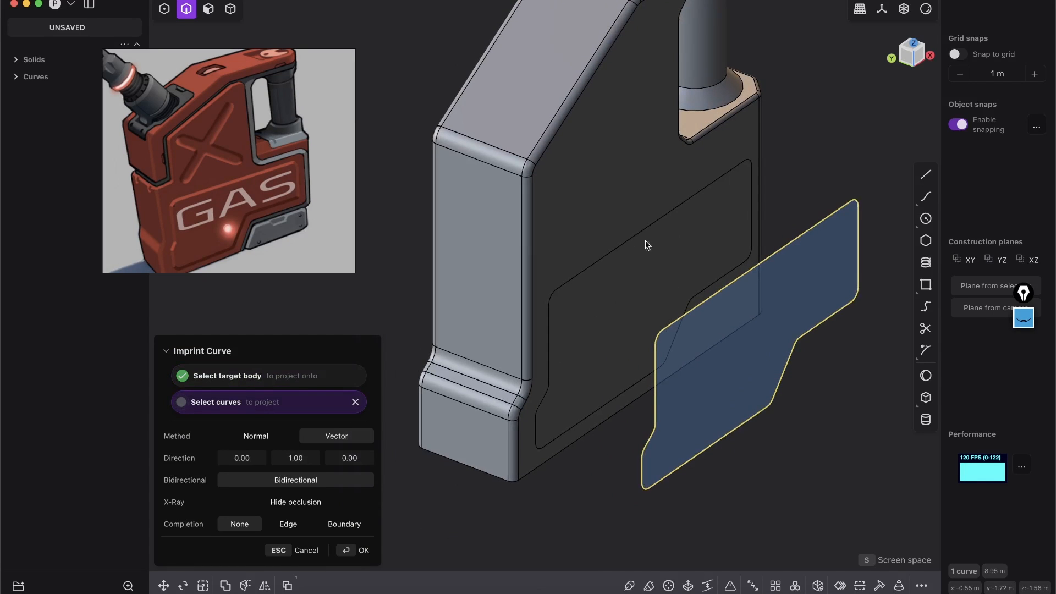
pyautogui.click(358, 551)
pyautogui.press('Escape')
# Step: Examine the imprinted outline on the body and expand the Solids and Curves groups to check the scene's objects
pyautogui.moveTo(651, 472); pyautogui.dragTo(649, 282, button='middle')
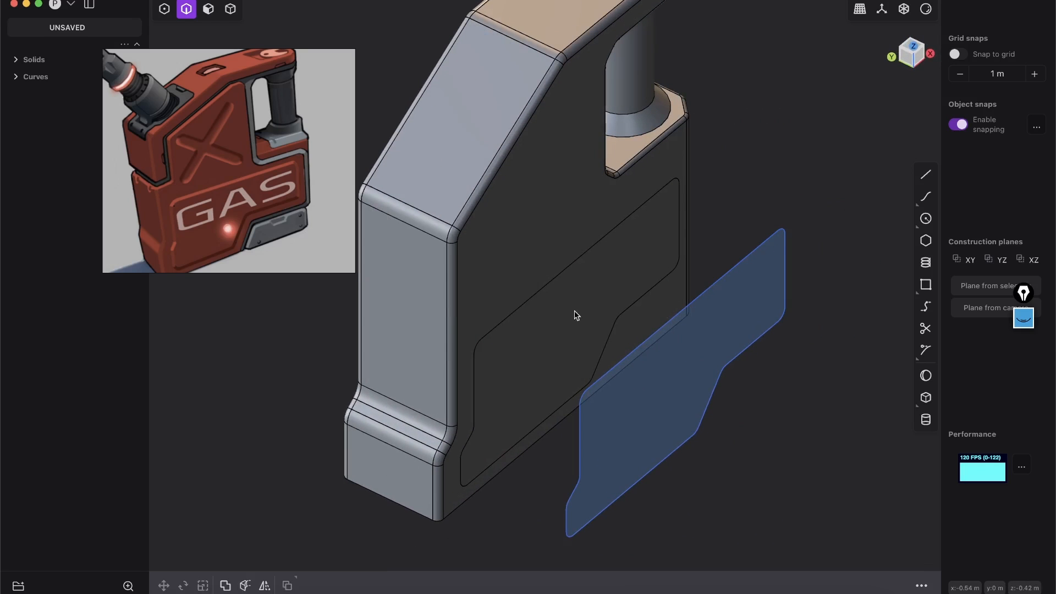
pyautogui.moveTo(657, 351); pyautogui.dragTo(529, 324, button='middle')
pyautogui.click(230, 9)
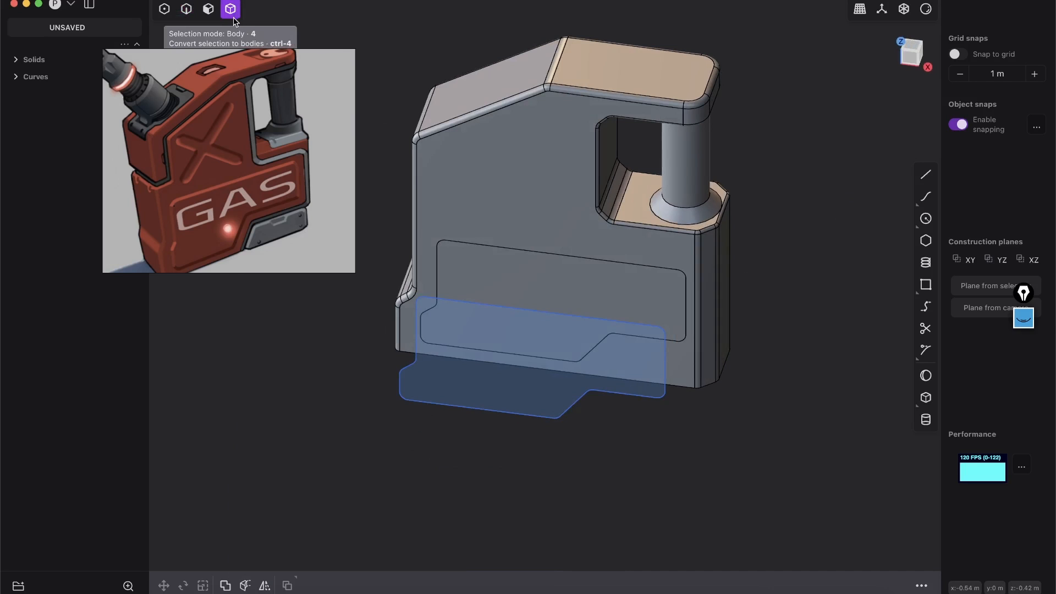
pyautogui.click(16, 59)
pyautogui.click(15, 94)
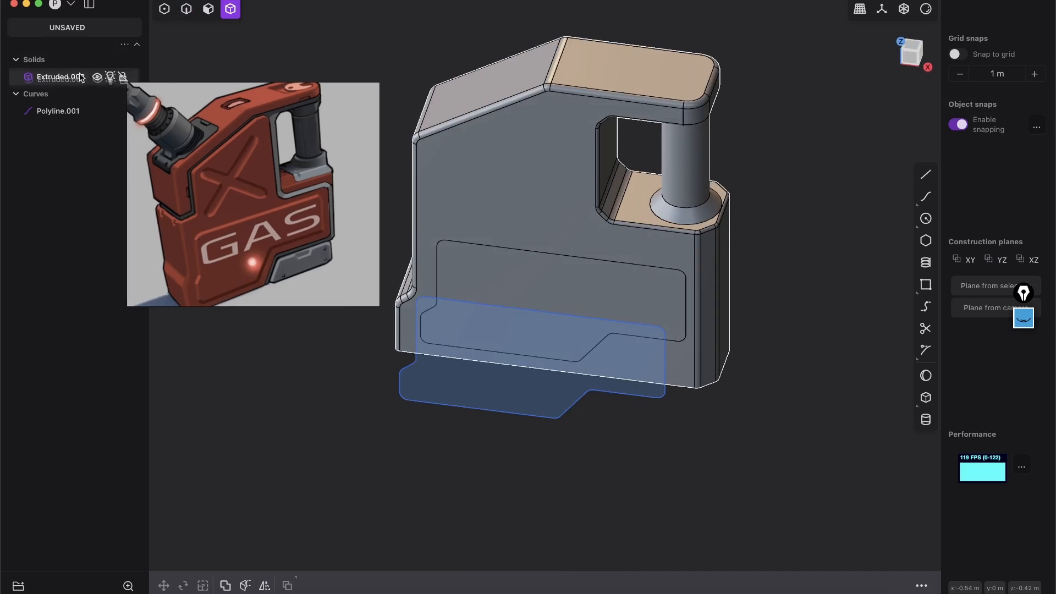
pyautogui.moveTo(758, 233); pyautogui.dragTo(635, 392, button='middle')
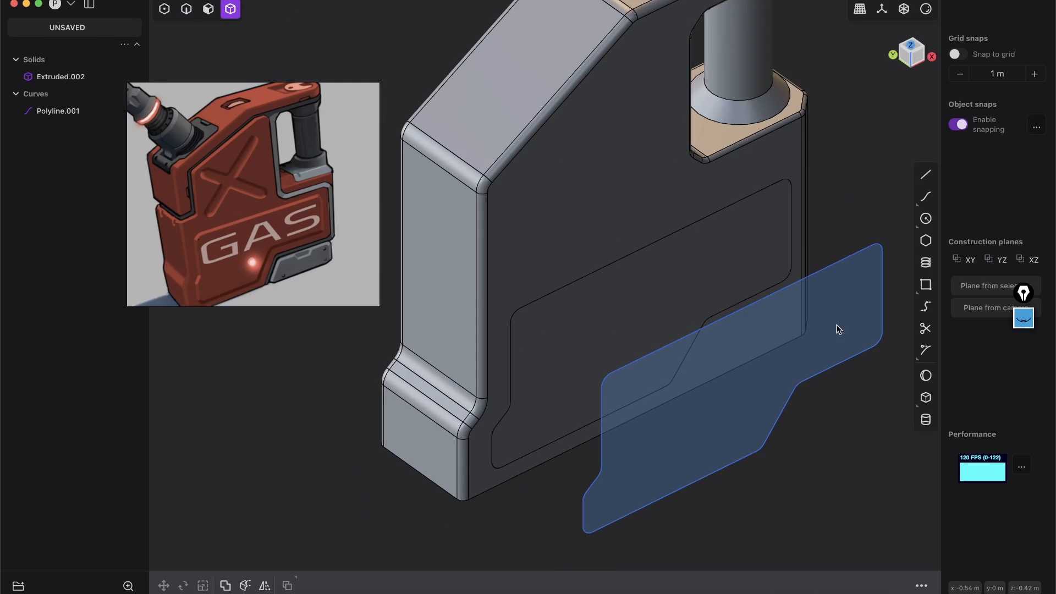
# Step: Delete the panel curve in front of the body
pyautogui.press('1')
pyautogui.press('2')
pyautogui.click(851, 260)
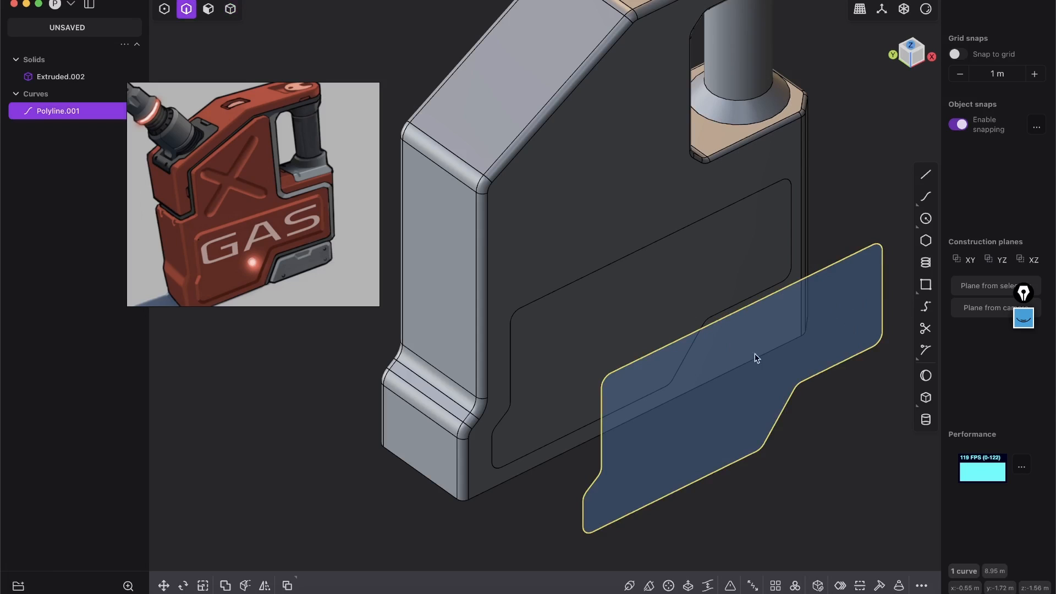
pyautogui.press('x')
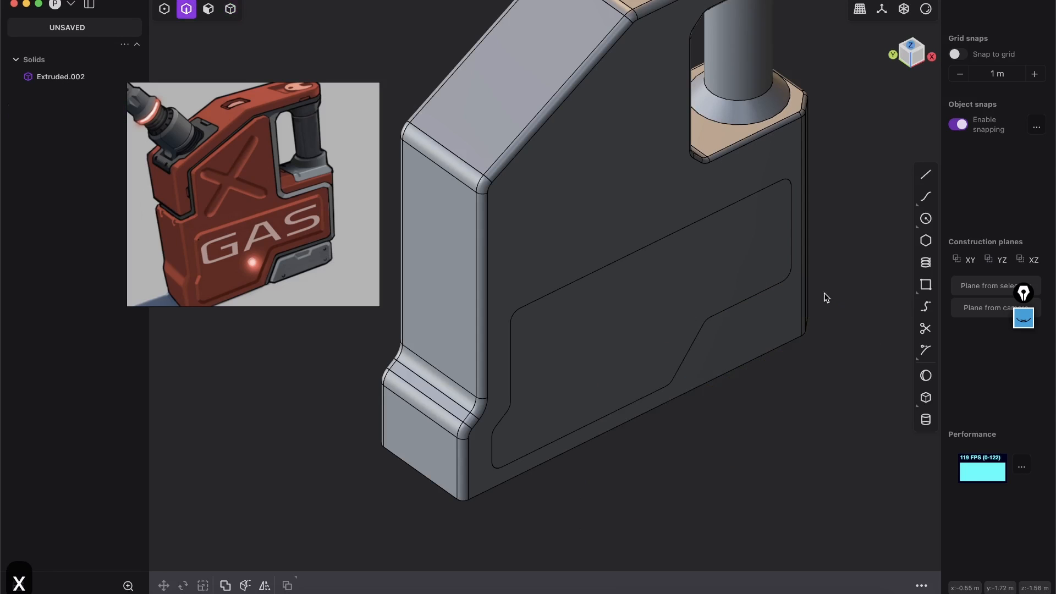
# Step: Offset the imprinted panel face outward from the can's side by about 0.072 m
pyautogui.moveTo(552, 235); pyautogui.dragTo(620, 224, button='middle')
pyautogui.moveTo(491, 347)
pyautogui.mouseDown(button='middle')
pyautogui.moveTo(471, 266)
pyautogui.moveTo(501, 329)
pyautogui.mouseUp(button='middle')
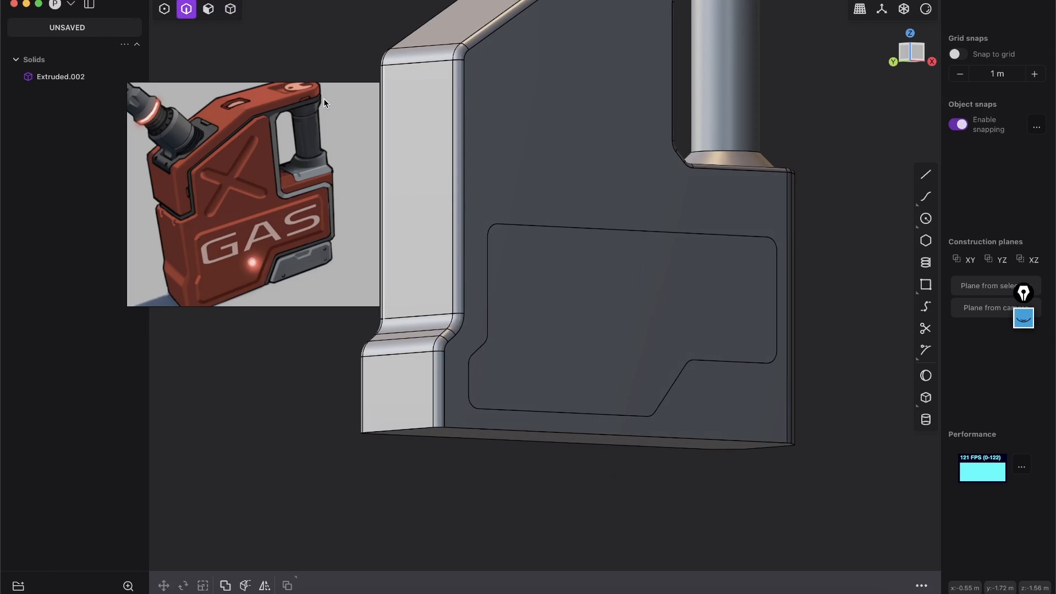
pyautogui.click(208, 8)
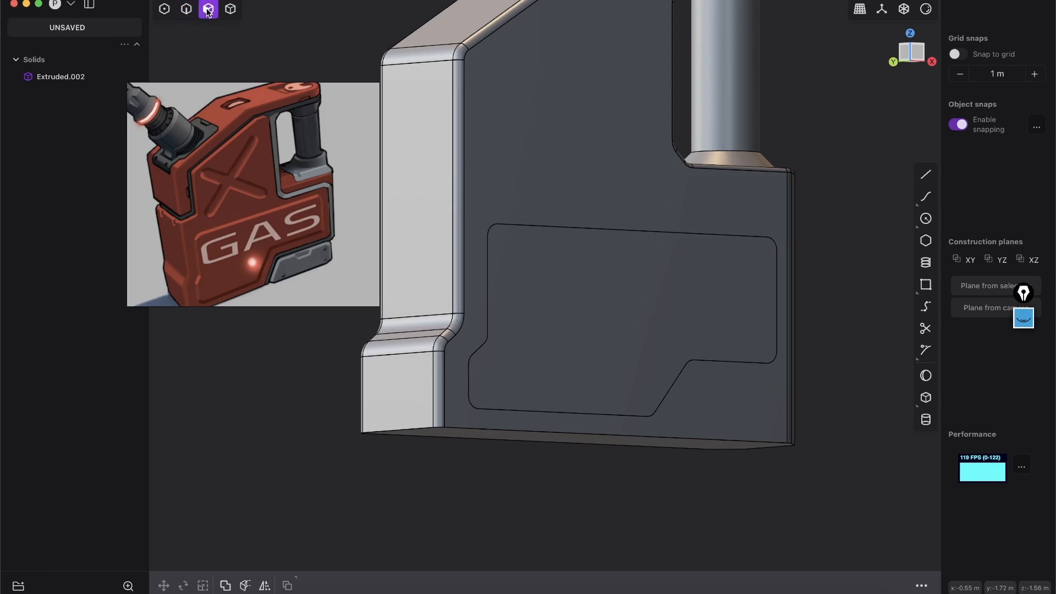
pyautogui.moveTo(632, 283); pyautogui.dragTo(801, 360, button='middle')
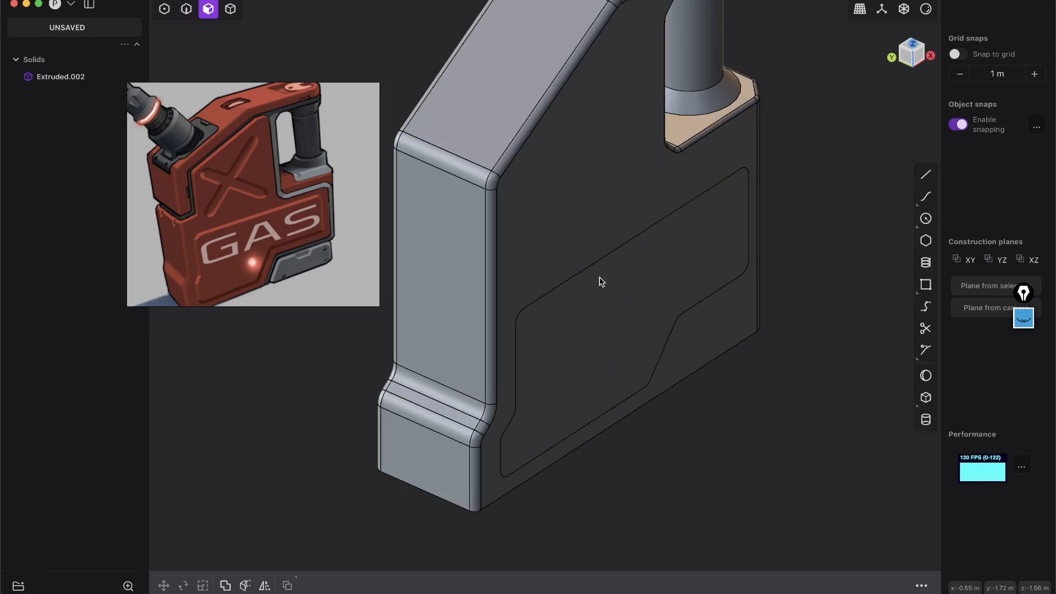
pyautogui.click(599, 281)
pyautogui.press('o')
pyautogui.moveTo(584, 496); pyautogui.dragTo(567, 378, button='middle')
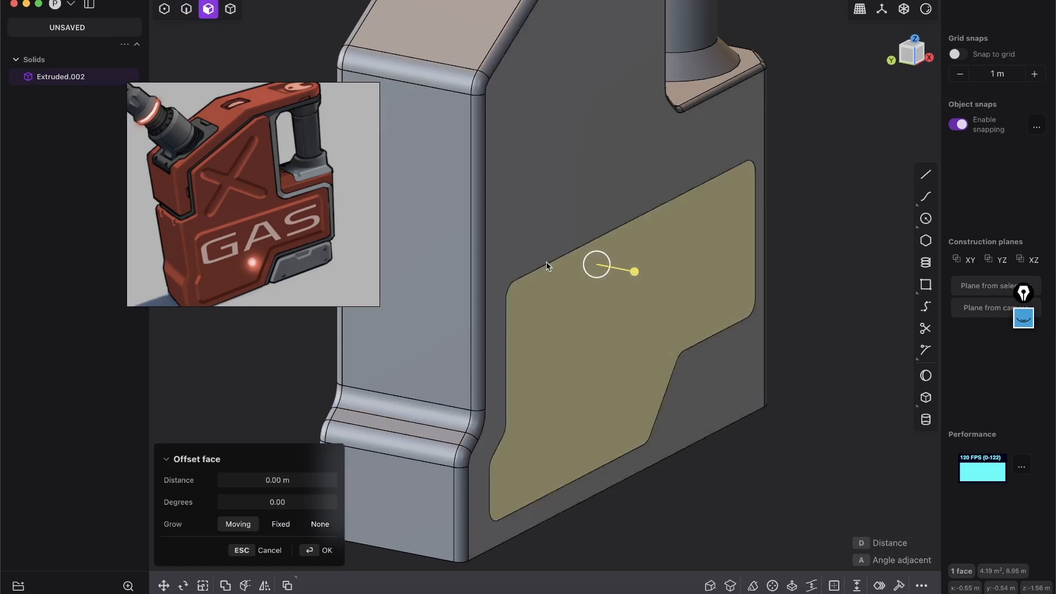
pyautogui.moveTo(641, 272); pyautogui.dragTo(647, 281)
pyautogui.moveTo(602, 279); pyautogui.dragTo(631, 284, button='middle')
pyautogui.moveTo(652, 268); pyautogui.dragTo(651, 281)
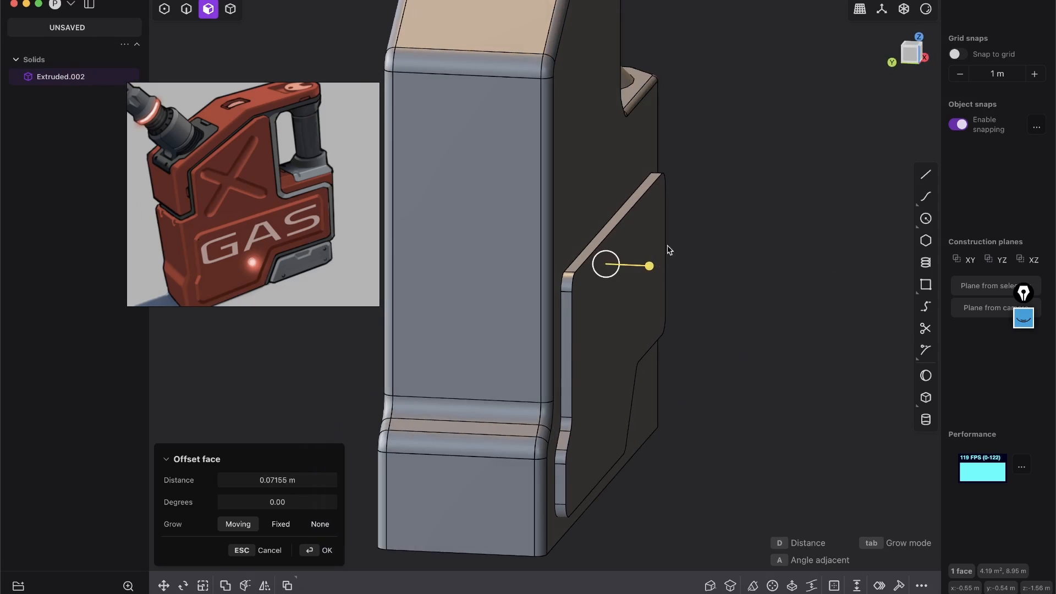
# Step: Set the panel face's offset distance to about 0.069 m and taper its sides by about 42.88 degrees
pyautogui.scroll(5, 662, 247)
pyautogui.keyDown('shift'); pyautogui.moveTo(536, 280); pyautogui.dragTo(567, 266, button='middle'); pyautogui.keyUp('shift')
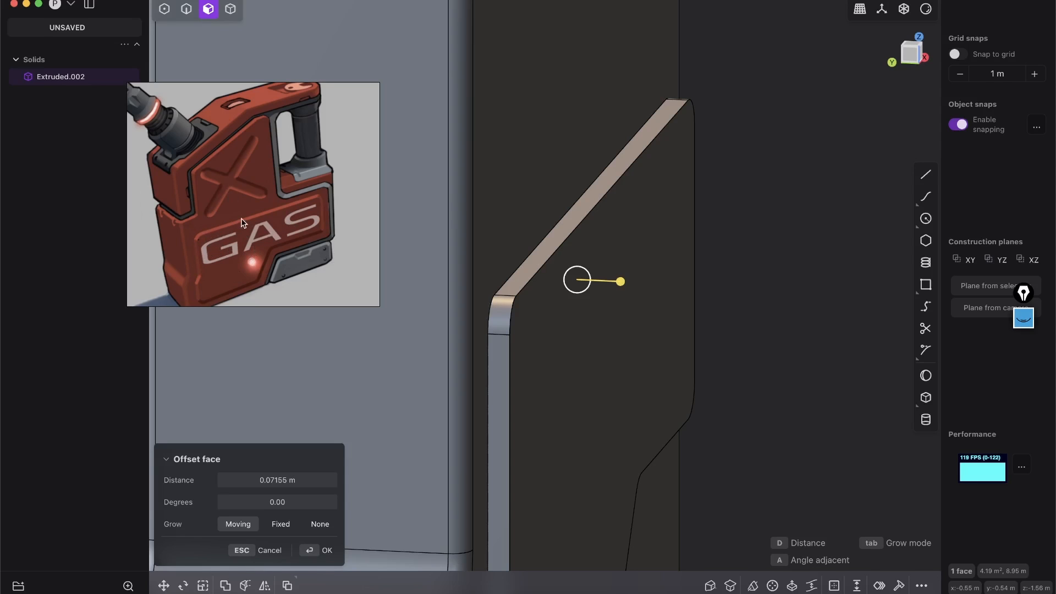
pyautogui.moveTo(438, 227); pyautogui.dragTo(577, 239, button='middle')
pyautogui.moveTo(613, 262); pyautogui.dragTo(615, 272)
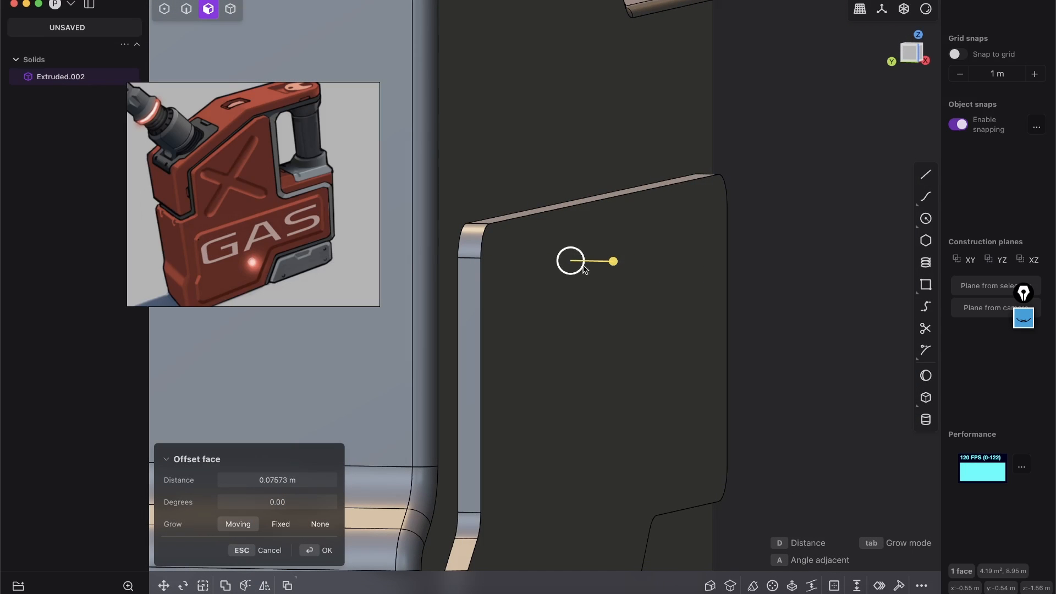
pyautogui.moveTo(570, 253); pyautogui.dragTo(510, 215, button='middle')
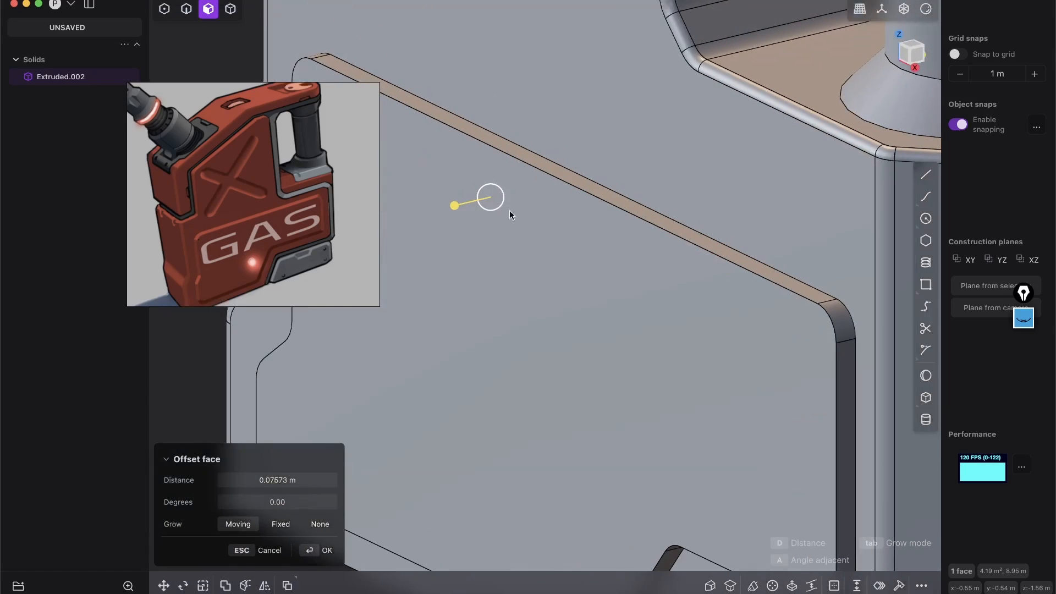
pyautogui.moveTo(497, 190); pyautogui.dragTo(489, 179)
pyautogui.moveTo(488, 180); pyautogui.dragTo(475, 156, button='middle')
pyautogui.moveTo(473, 205)
pyautogui.mouseDown()
pyautogui.moveTo(444, 216)
pyautogui.moveTo(477, 209)
pyautogui.moveTo(455, 212)
pyautogui.mouseUp()
pyautogui.moveTo(455, 211); pyautogui.dragTo(655, 160, button='middle')
pyautogui.moveTo(625, 222); pyautogui.dragTo(696, 216, button='middle')
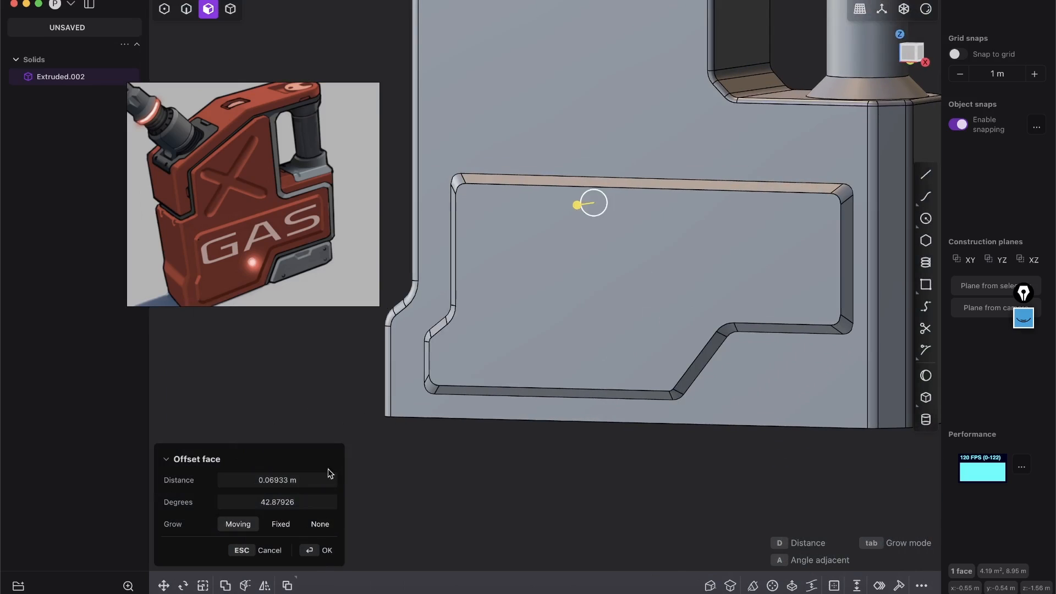
pyautogui.click(324, 551)
# Step: Hide the model's edges to examine the shading of the raised panel and body, and show the edges again
pyautogui.moveTo(481, 442); pyautogui.dragTo(648, 293, button='middle')
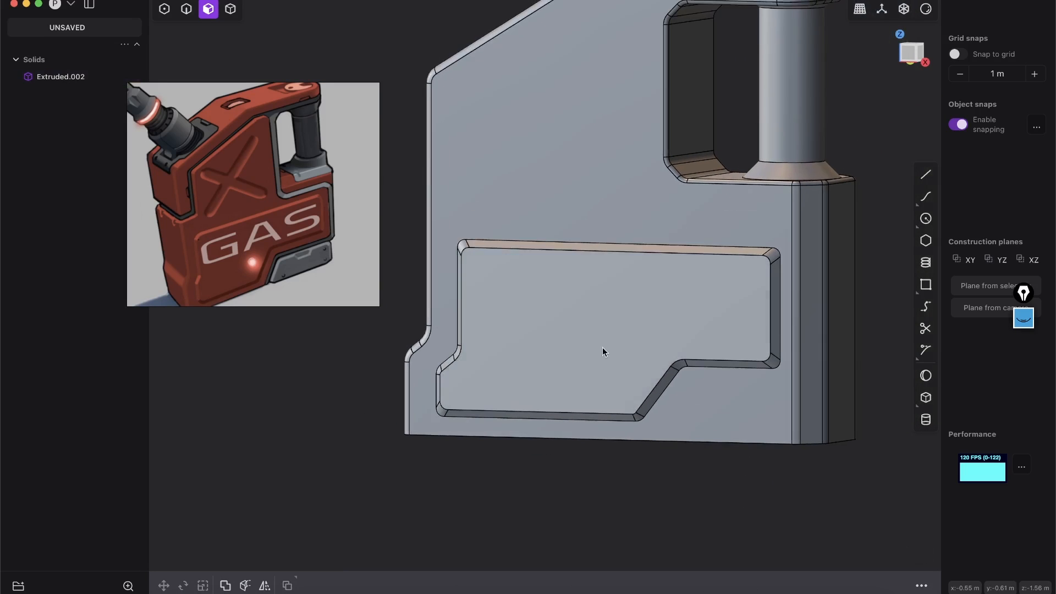
pyautogui.moveTo(603, 349); pyautogui.dragTo(679, 352, button='middle')
pyautogui.click(925, 9)
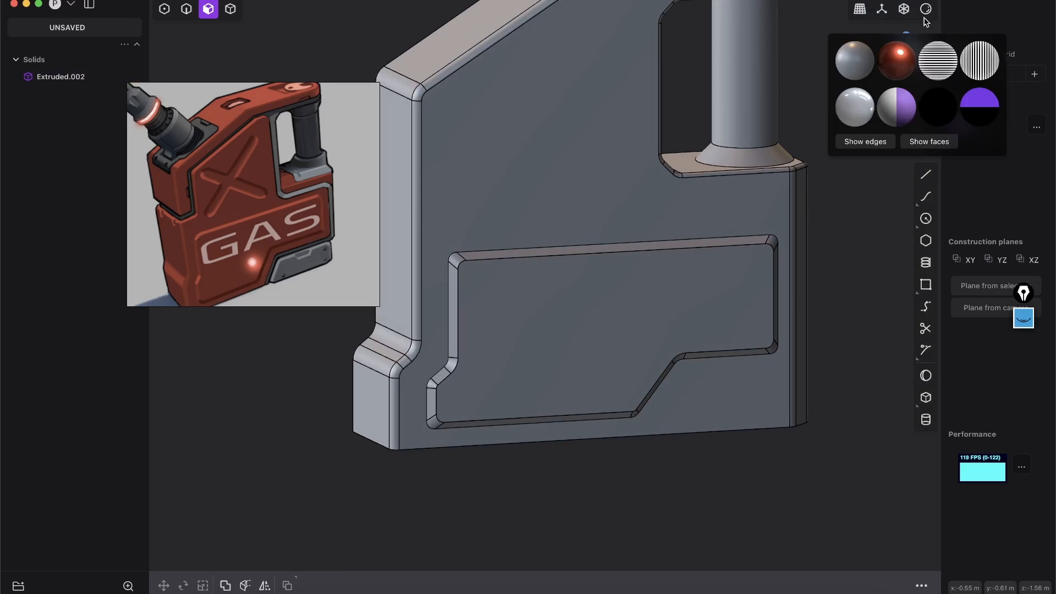
pyautogui.click(880, 143)
pyautogui.moveTo(863, 174); pyautogui.dragTo(559, 278, button='middle')
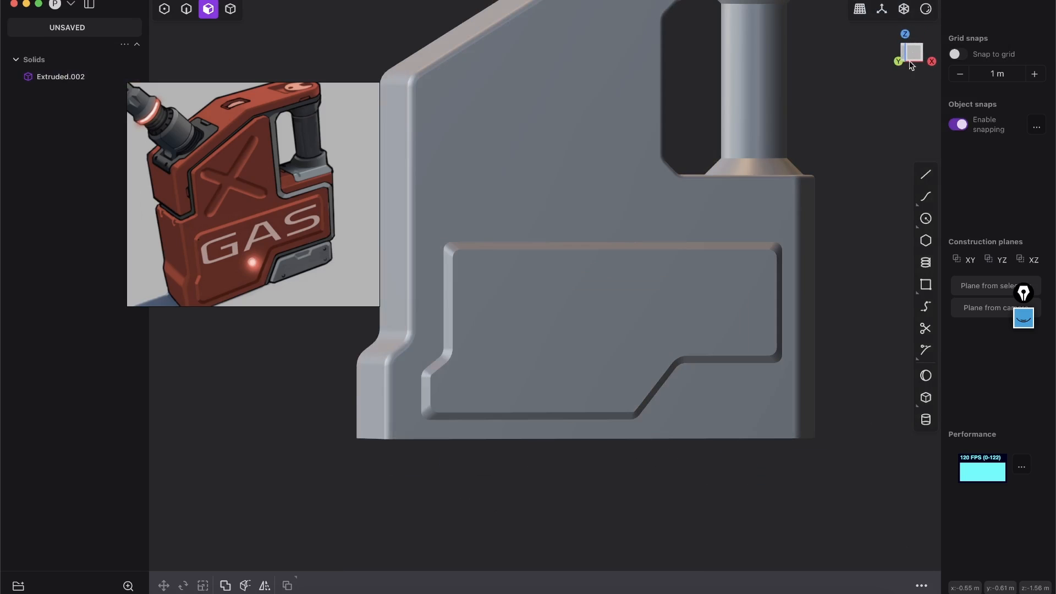
pyautogui.click(926, 9)
pyautogui.click(880, 143)
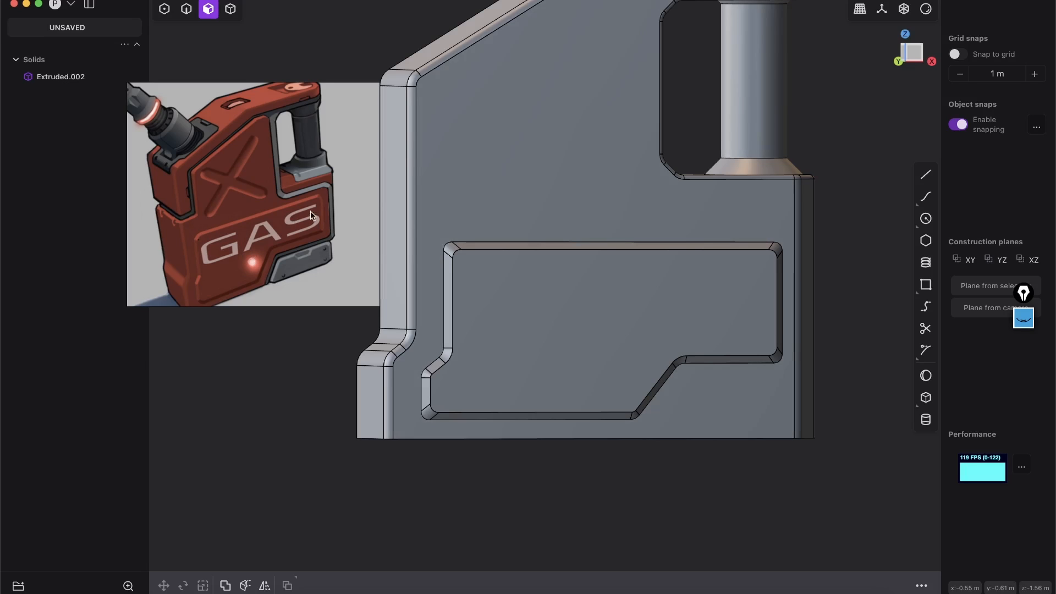
# Step: Examine the can body and its raised panel from several angles against the reference image
pyautogui.moveTo(572, 299); pyautogui.dragTo(629, 330, button='middle')
pyautogui.scroll(3, 601, 301)
pyautogui.scroll(-6, 498, 299)
pyautogui.keyDown('shift'); pyautogui.moveTo(536, 304); pyautogui.dragTo(568, 264, button='middle'); pyautogui.keyUp('shift')
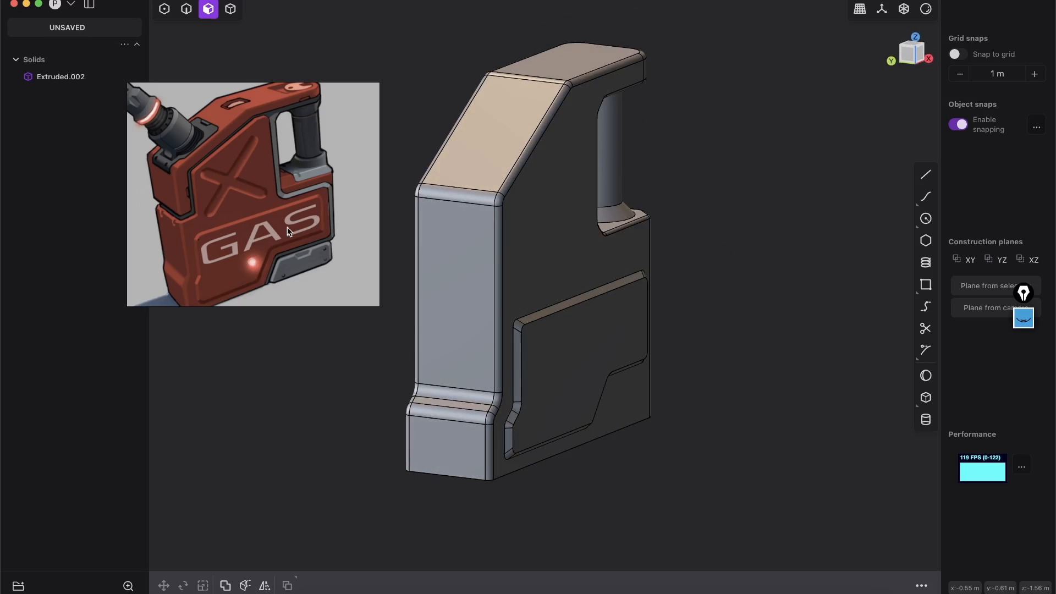
pyautogui.moveTo(516, 292); pyautogui.dragTo(536, 377, button='middle')
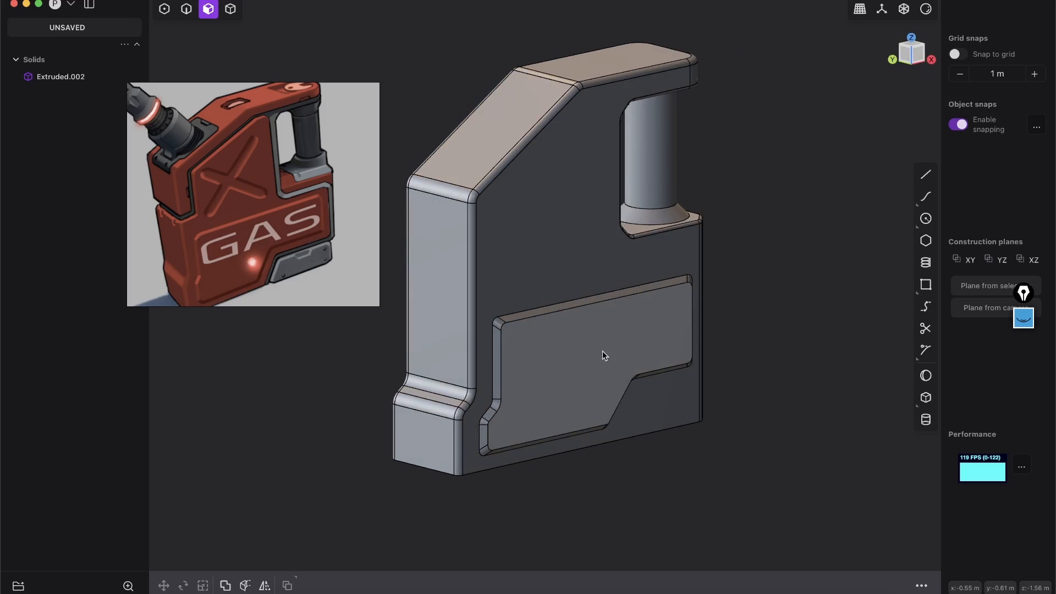
pyautogui.scroll(2, 588, 359)
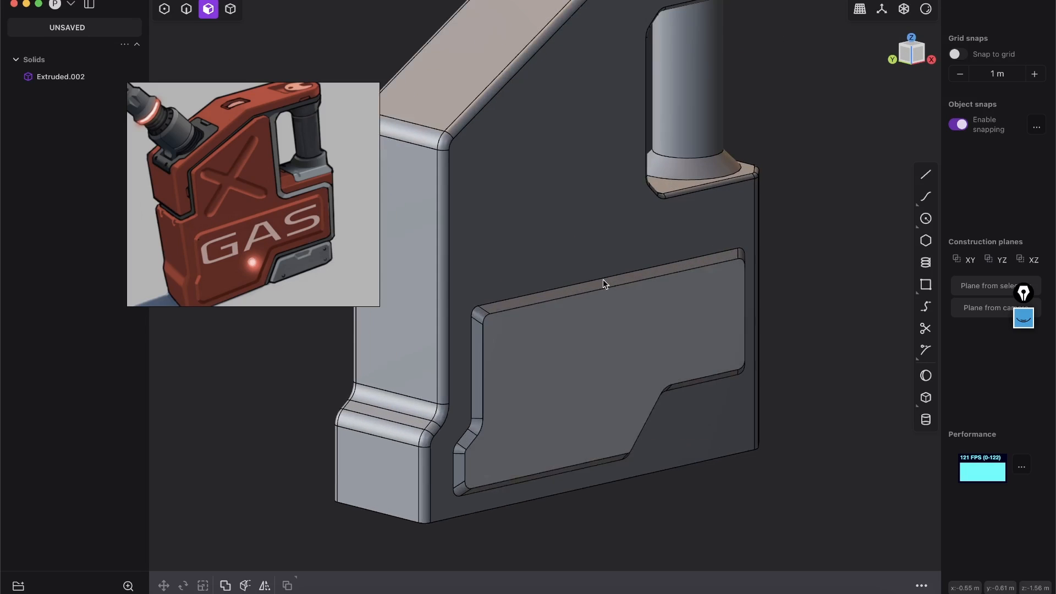
# Step: In front view, create the text "GAS" in the Dm Sans font at size 1.00
pyautogui.click(916, 61)
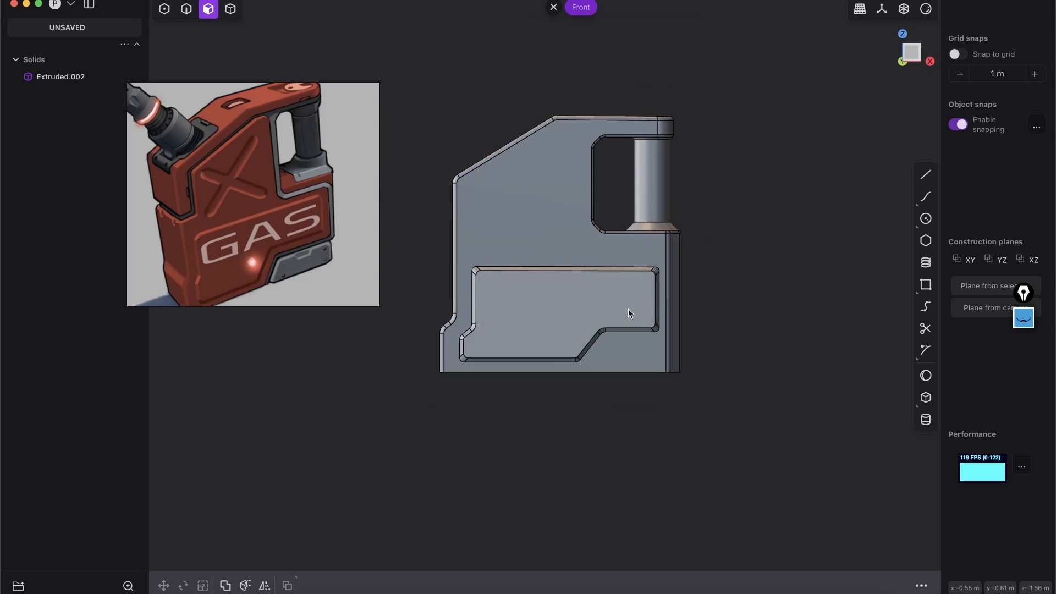
pyautogui.press('f')
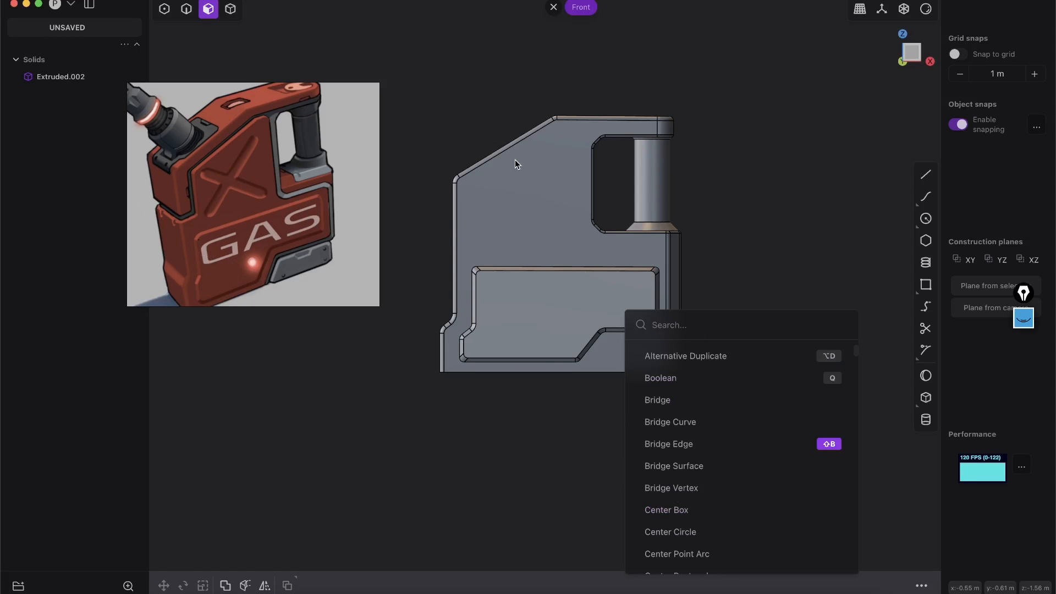
pyautogui.write('text')
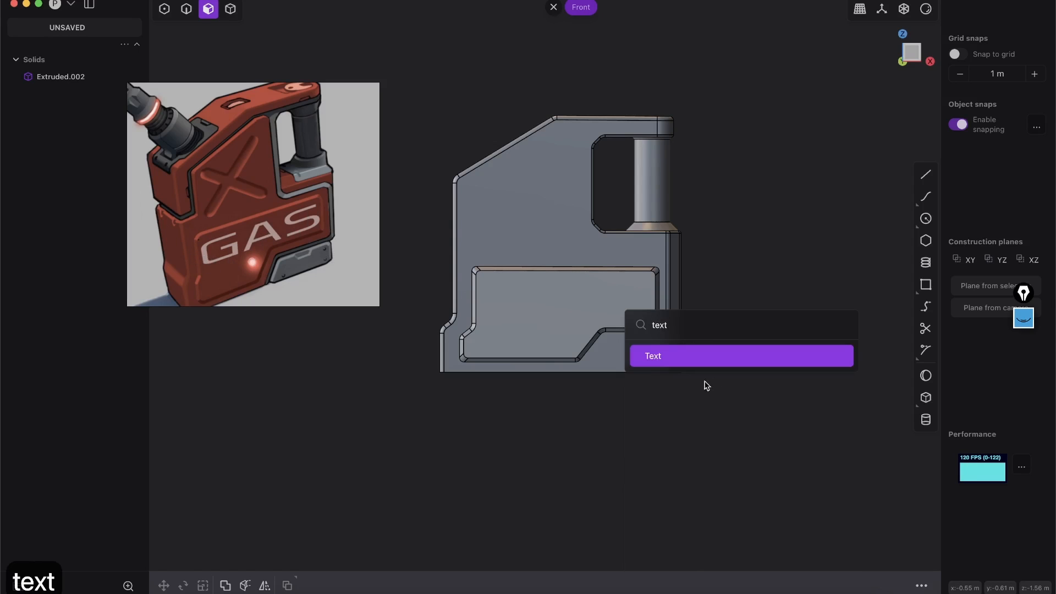
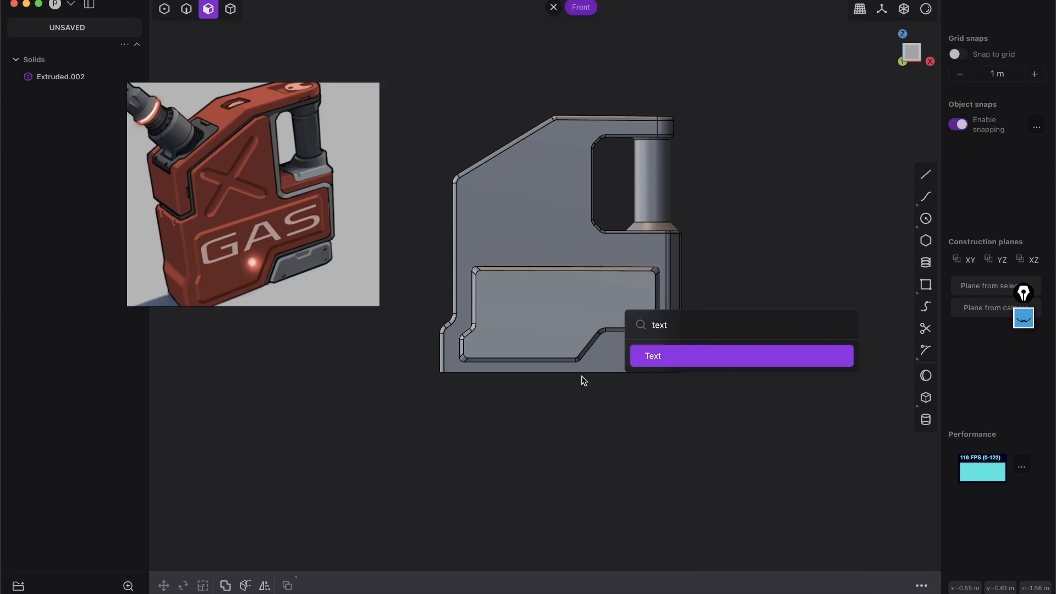
pyautogui.click(660, 357)
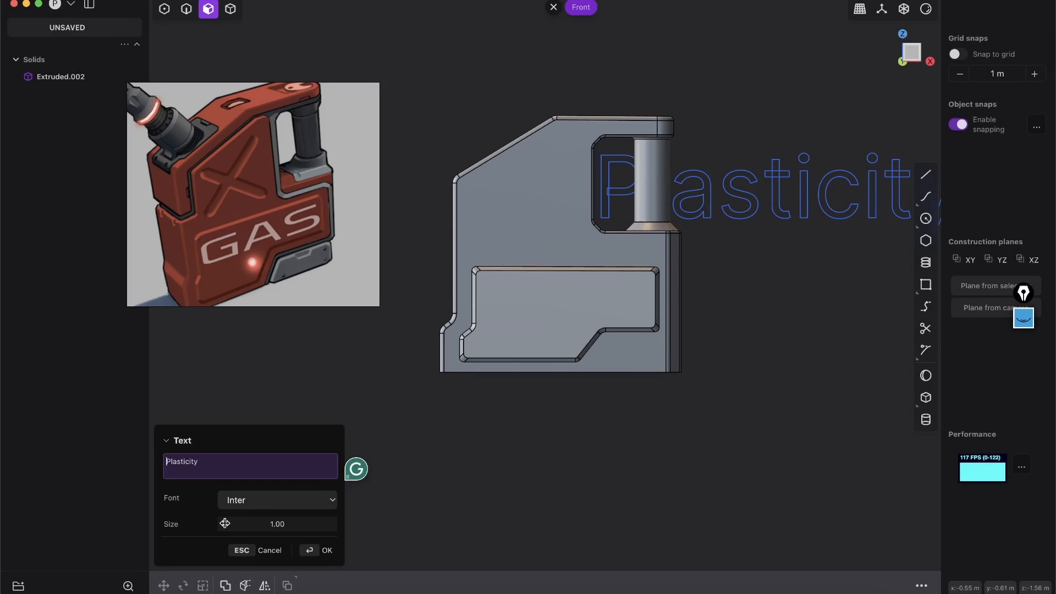
pyautogui.moveTo(223, 464); pyautogui.dragTo(133, 444)
pyautogui.write('GAS')
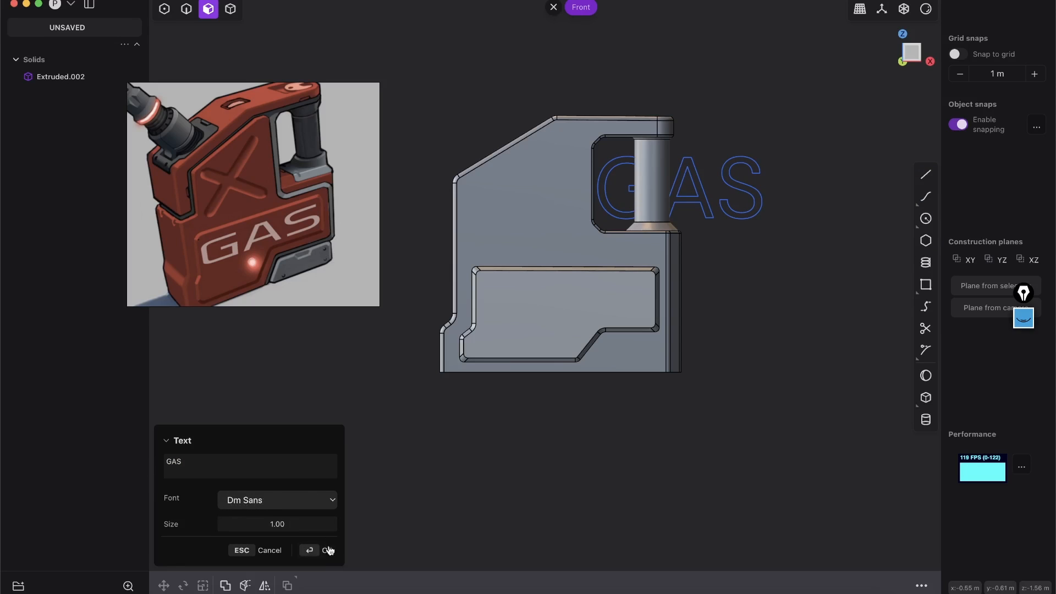
pyautogui.click(327, 553)
# Step: Examine the GAS text curves from several angles to check their placement relative to the can's handle and body
pyautogui.moveTo(651, 209); pyautogui.dragTo(663, 256, button='middle')
pyautogui.scroll(5, 634, 206)
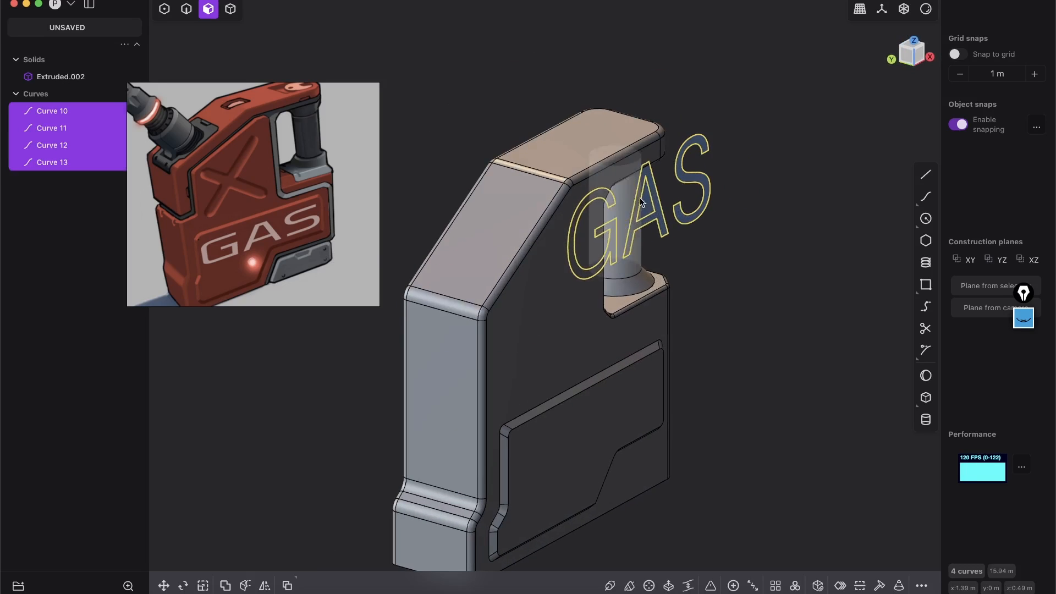
pyautogui.scroll(-4, 634, 207)
pyautogui.moveTo(697, 180); pyautogui.dragTo(822, 94, button='middle')
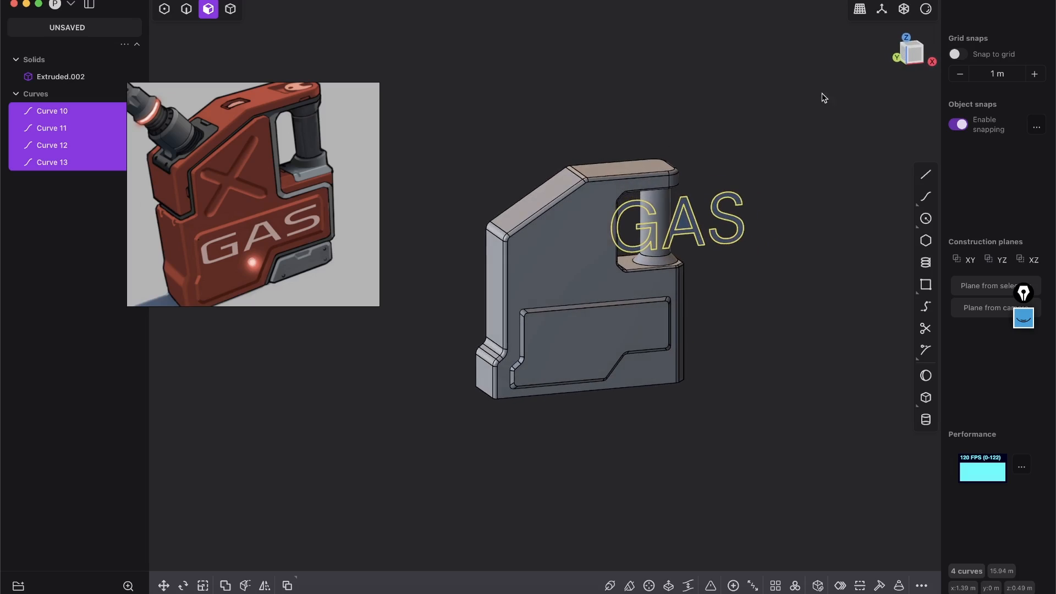
pyautogui.click(914, 58)
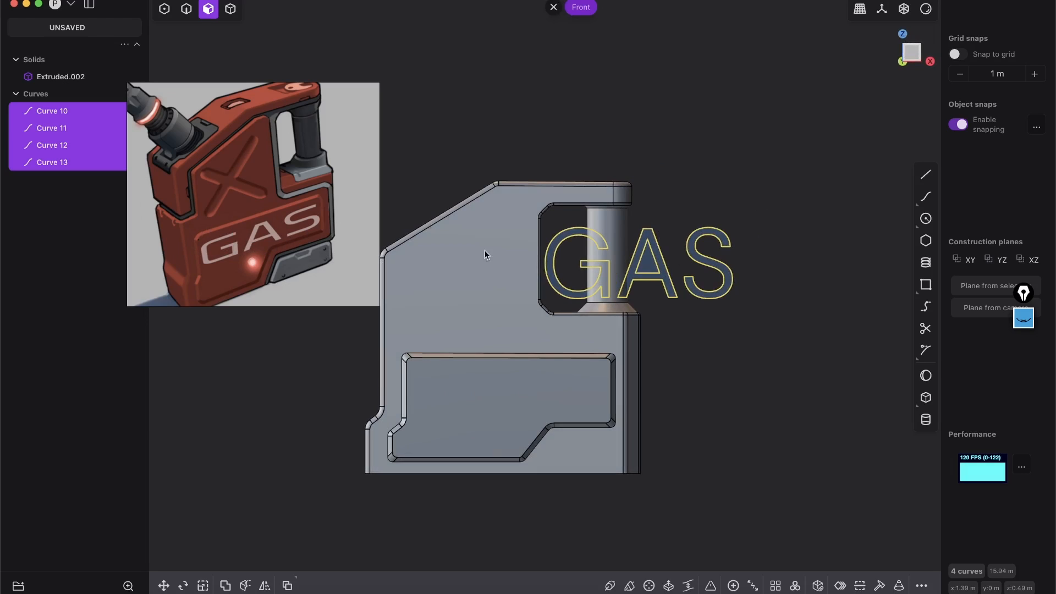
pyautogui.press('2')
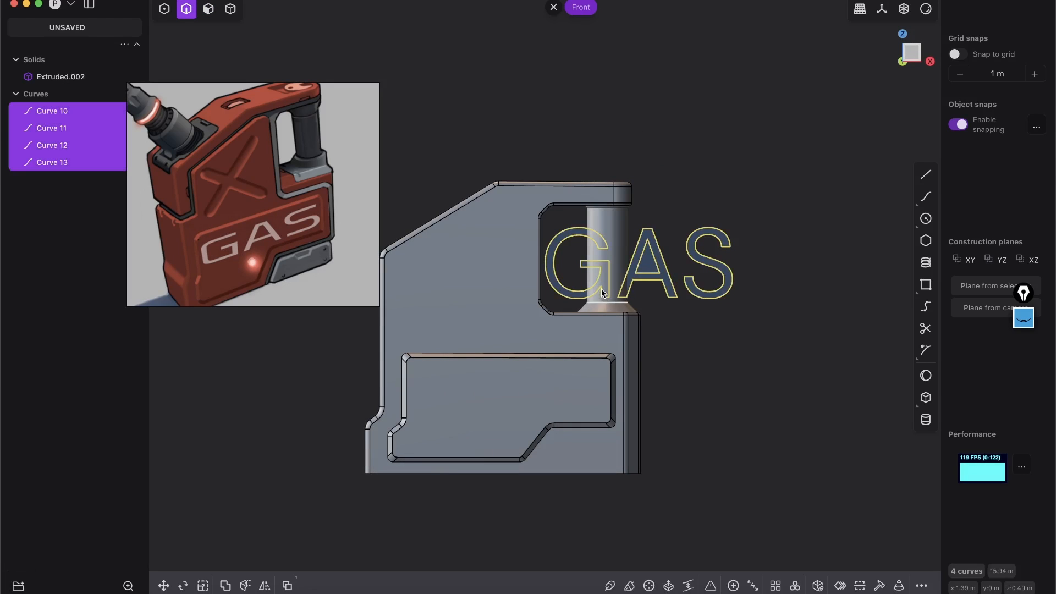
pyautogui.keyDown('shift'); pyautogui.moveTo(602, 288); pyautogui.dragTo(639, 295, button='middle'); pyautogui.keyUp('shift')
pyautogui.moveTo(700, 260); pyautogui.dragTo(762, 328, button='middle')
pyautogui.scroll(5, 689, 306)
pyautogui.moveTo(523, 361); pyautogui.dragTo(733, 238, button='middle')
pyautogui.moveTo(585, 425); pyautogui.dragTo(557, 355, button='middle')
pyautogui.scroll(-4, 558, 356)
pyautogui.click(922, 63)
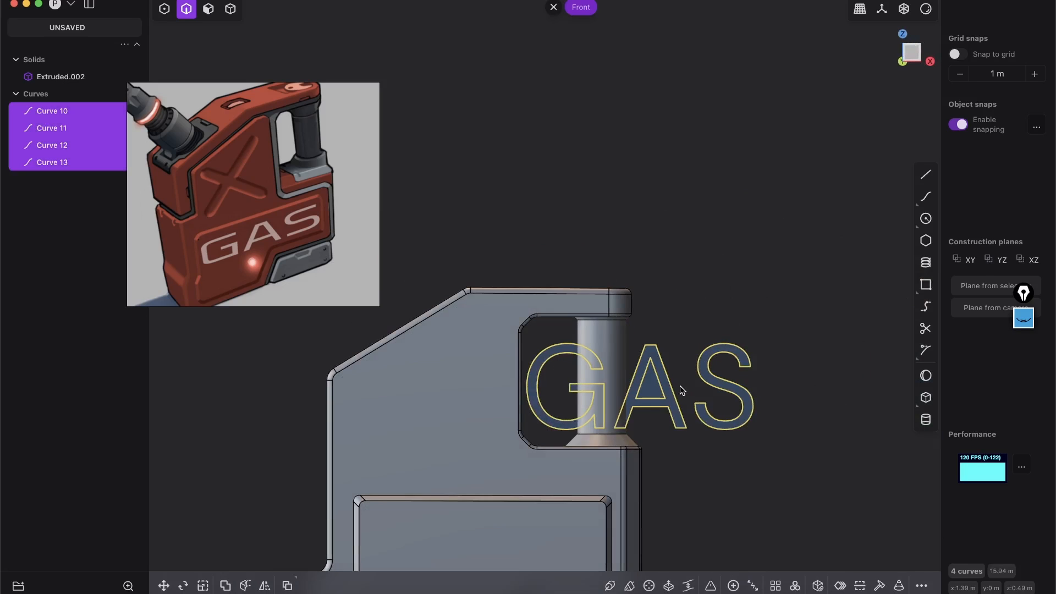
# Step: Stretch the GAS text curves along the X axis by a factor of about 2.24
pyautogui.press('2')
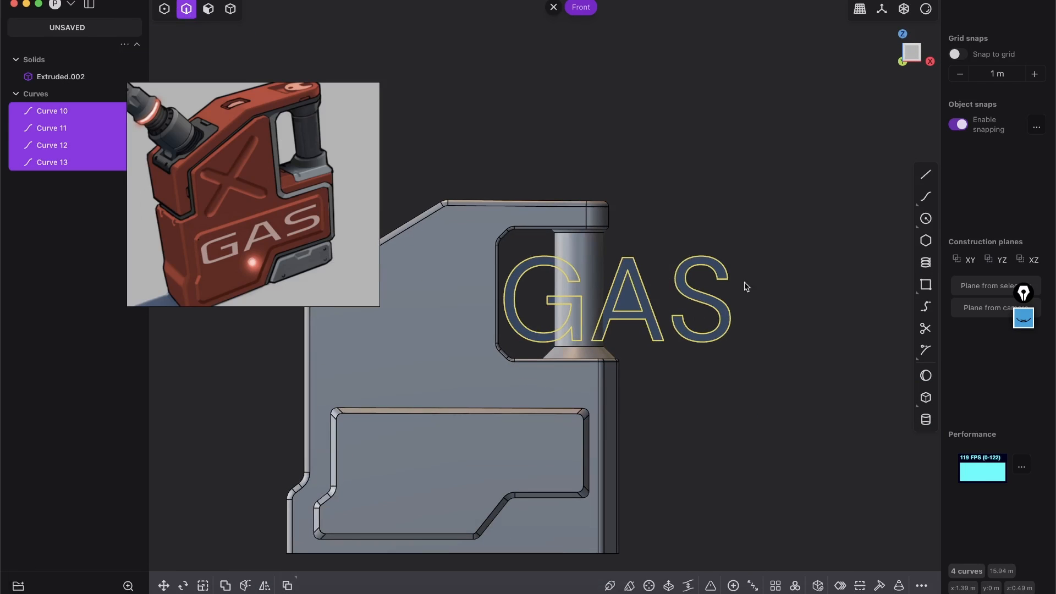
pyautogui.scroll(-4, 619, 319)
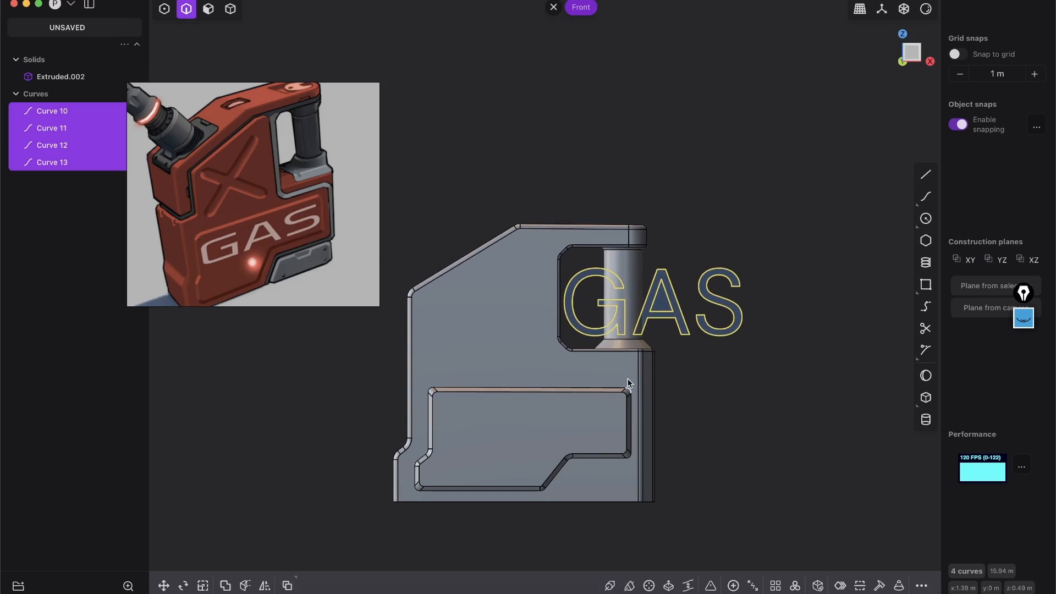
pyautogui.press('s')
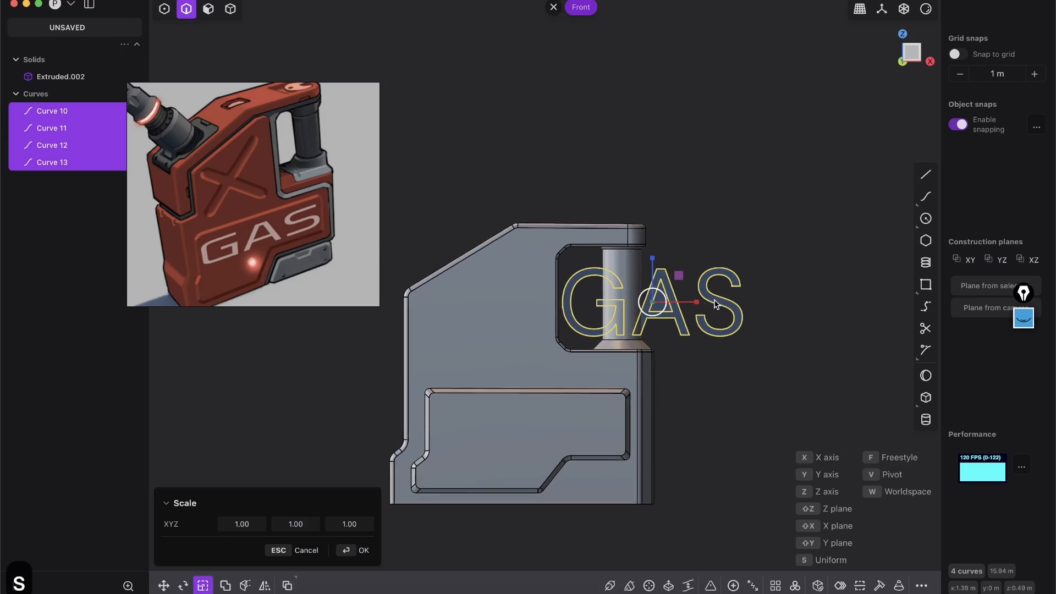
pyautogui.scroll(3, 714, 302)
pyautogui.moveTo(665, 305); pyautogui.dragTo(721, 314)
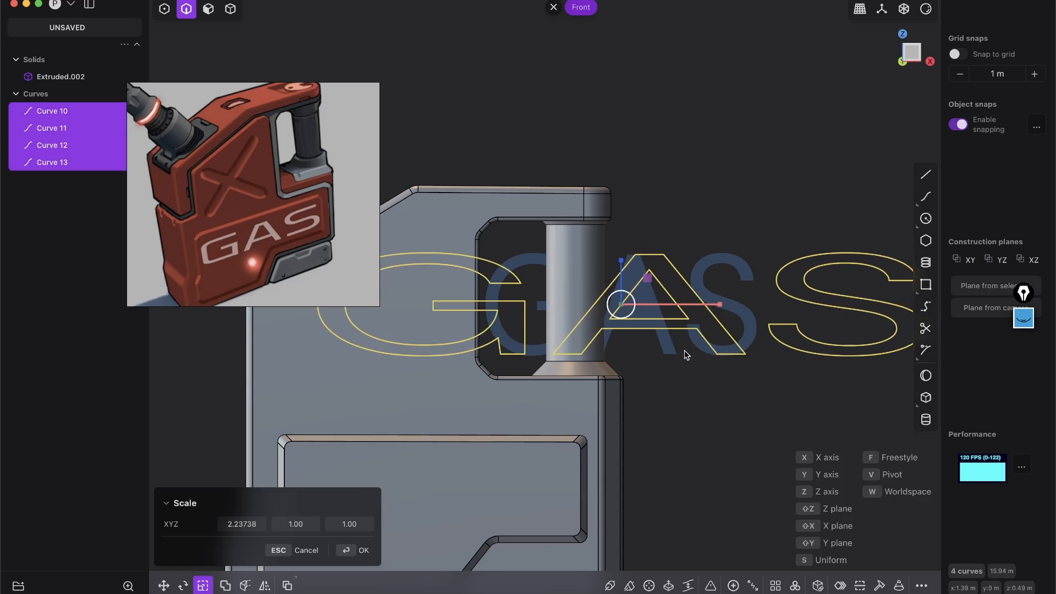
pyautogui.scroll(-2, 745, 286)
pyautogui.click(358, 550)
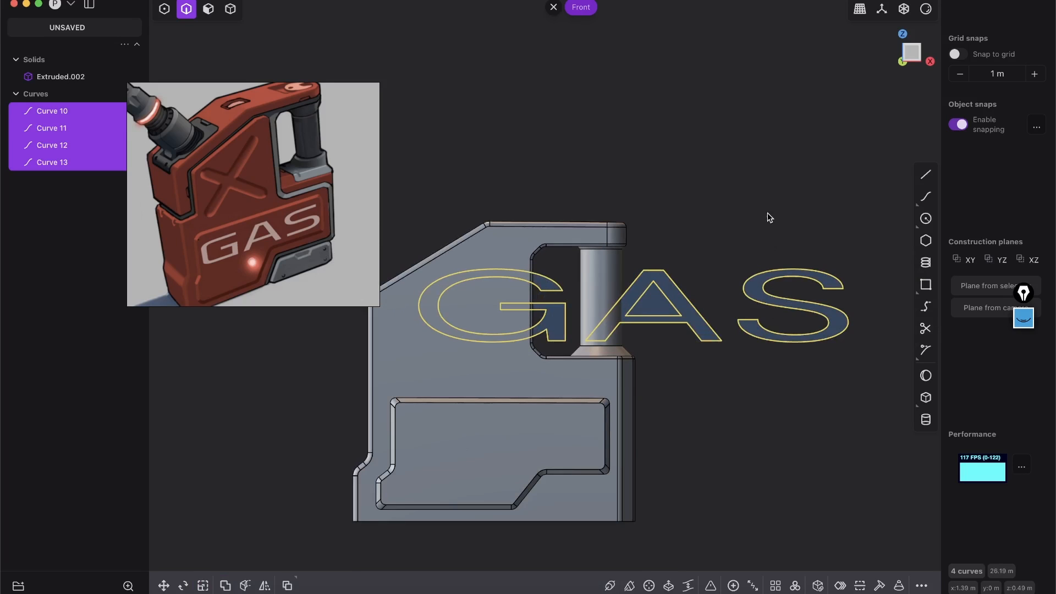
# Step: Move the GAS text forward along Y by about -1.395 m, in front of the can's side
pyautogui.press('g')
pyautogui.moveTo(754, 222); pyautogui.dragTo(607, 308, button='middle')
pyautogui.moveTo(523, 252); pyautogui.dragTo(580, 274)
pyautogui.moveTo(516, 374); pyautogui.dragTo(455, 379, button='middle')
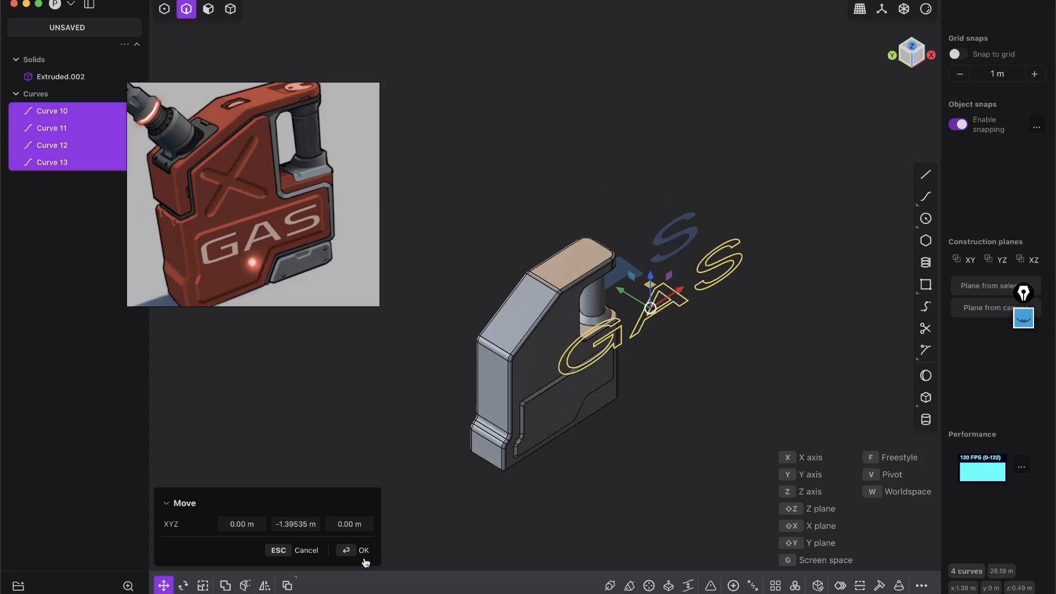
pyautogui.click(360, 553)
# Step: In front view, move the GAS text over the raised panel by about -1.997 m in X and -1.798 m in Z
pyautogui.click(922, 59)
pyautogui.scroll(5, 577, 401)
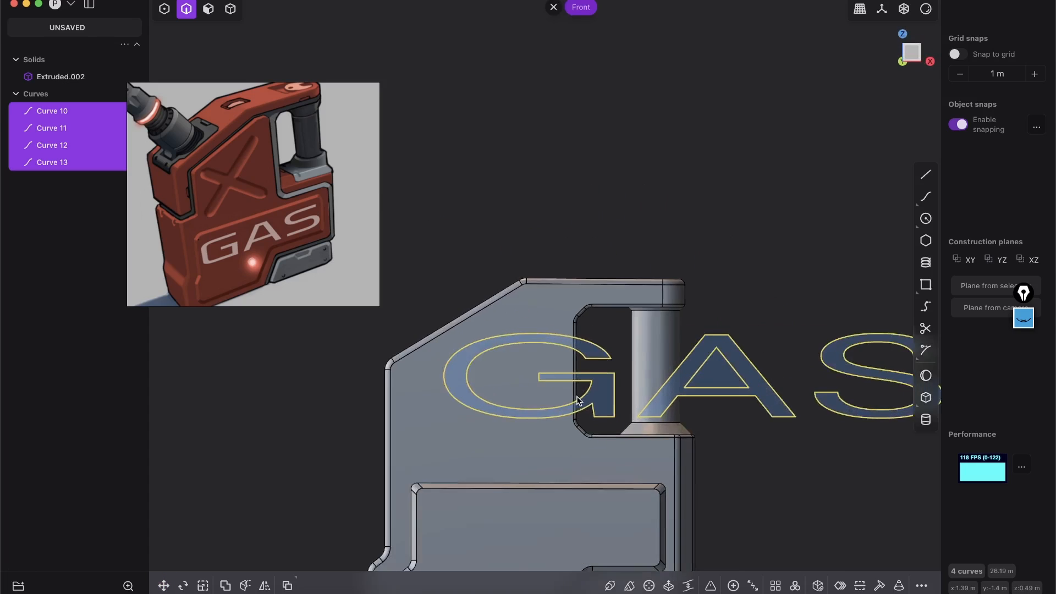
pyautogui.keyDown('shift'); pyautogui.moveTo(576, 396); pyautogui.dragTo(515, 317, button='middle'); pyautogui.keyUp('shift')
pyautogui.scroll(-3, 652, 251)
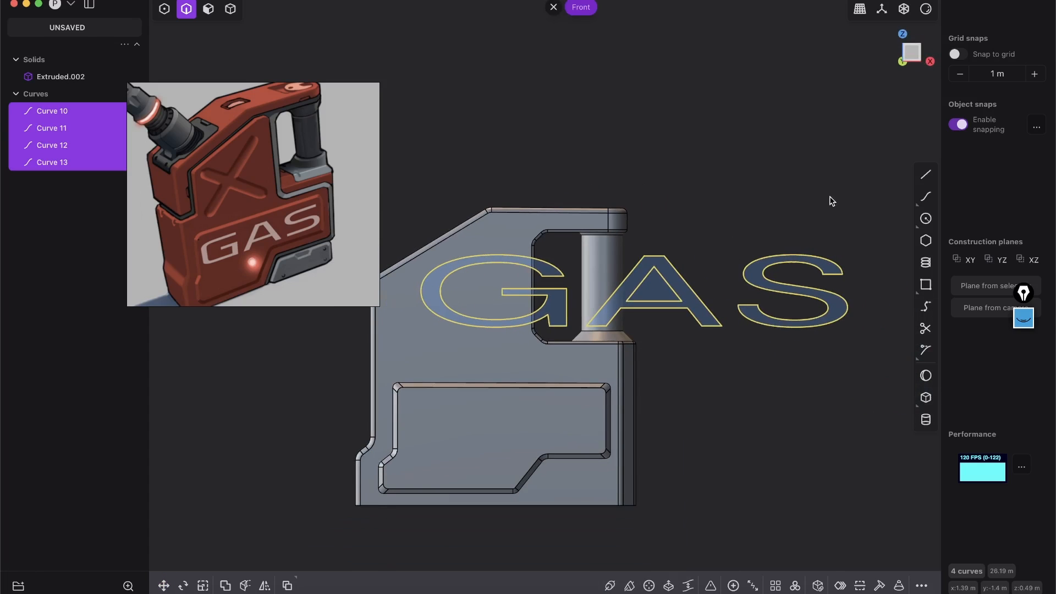
pyautogui.press('g')
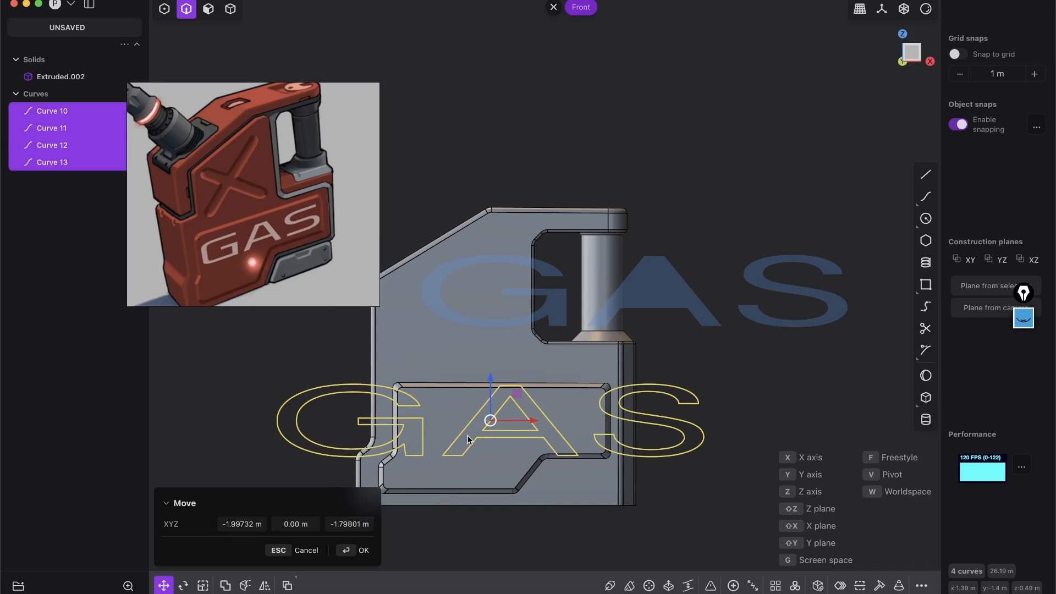
pyautogui.scroll(3, 514, 372)
pyautogui.keyDown('shift'); pyautogui.moveTo(513, 372); pyautogui.dragTo(575, 240, button='middle'); pyautogui.keyUp('shift')
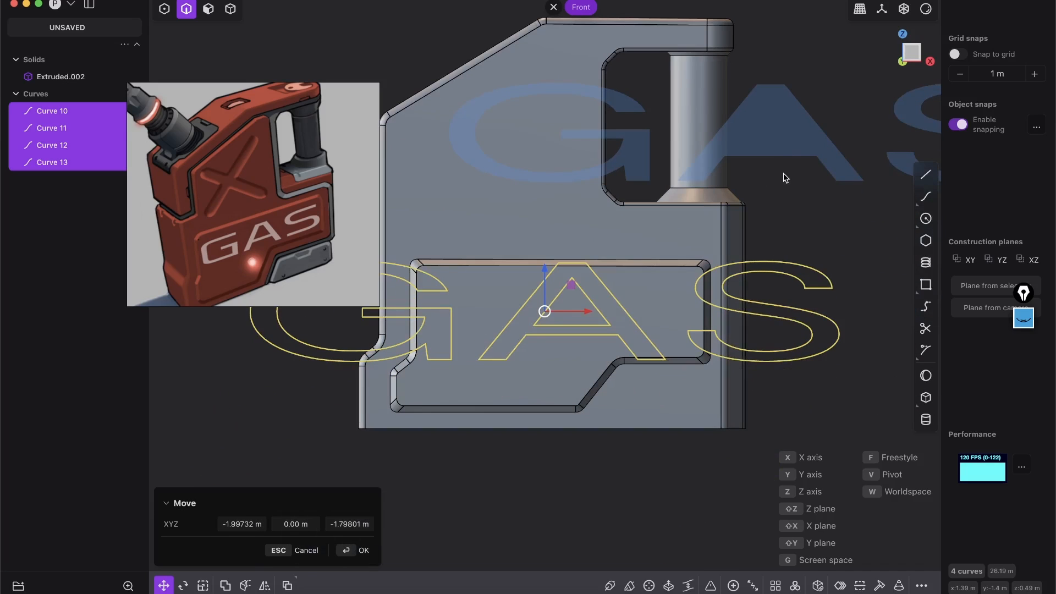
# Step: Scale the GAS text uniformly to just under half size and shift it along X by about 0.118 m within the panel
pyautogui.press('s')
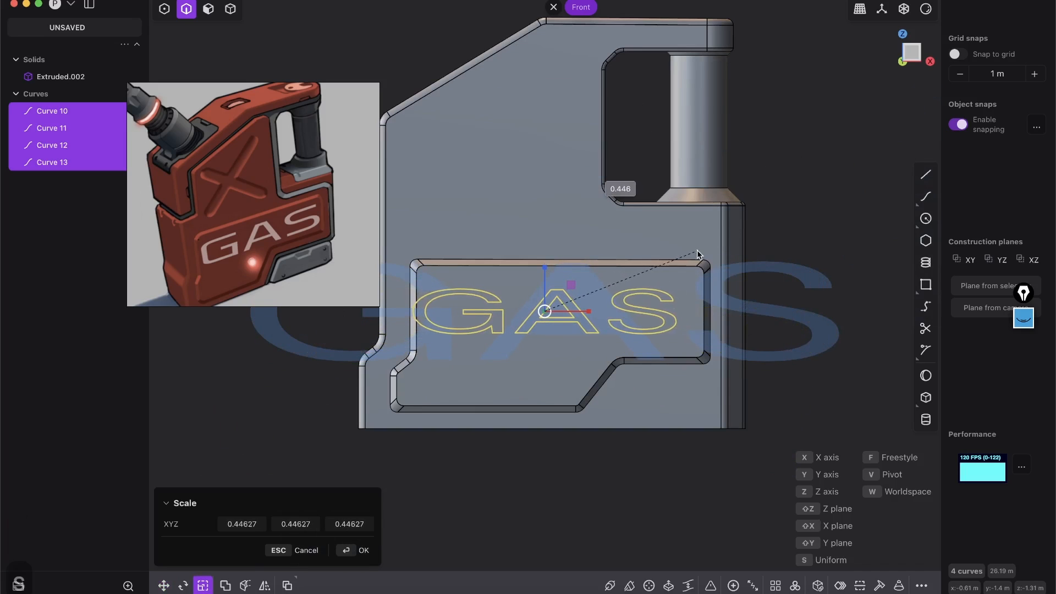
pyautogui.click(712, 243)
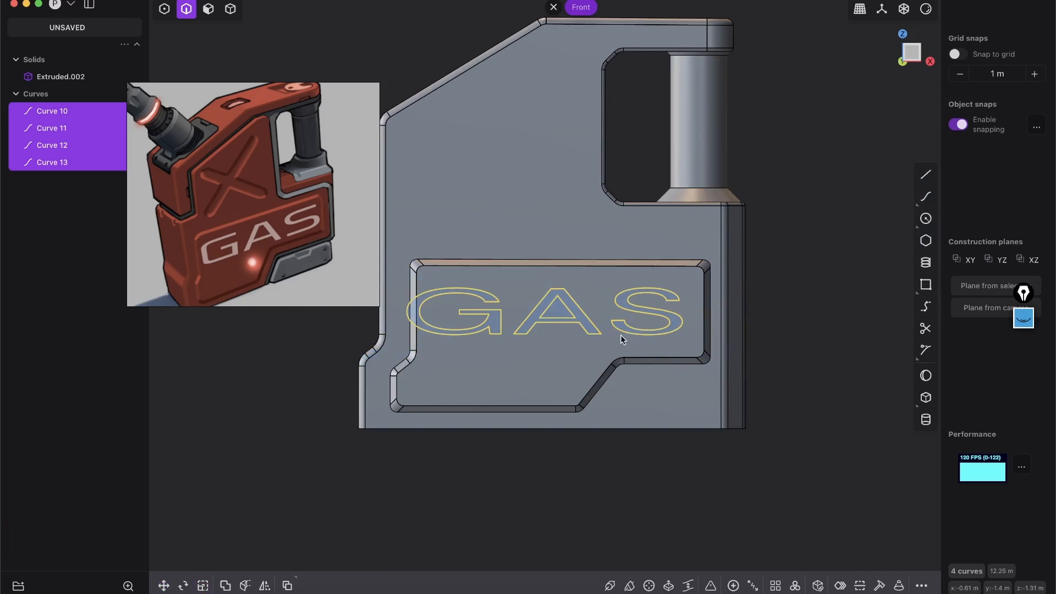
pyautogui.press('g')
pyautogui.moveTo(587, 284); pyautogui.dragTo(589, 287)
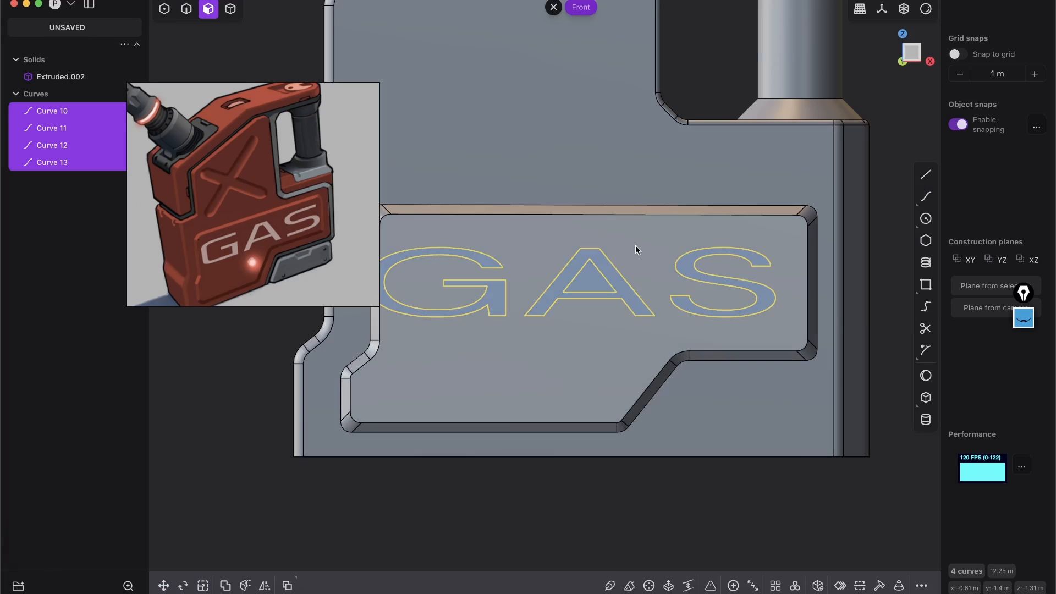
pyautogui.press('g')
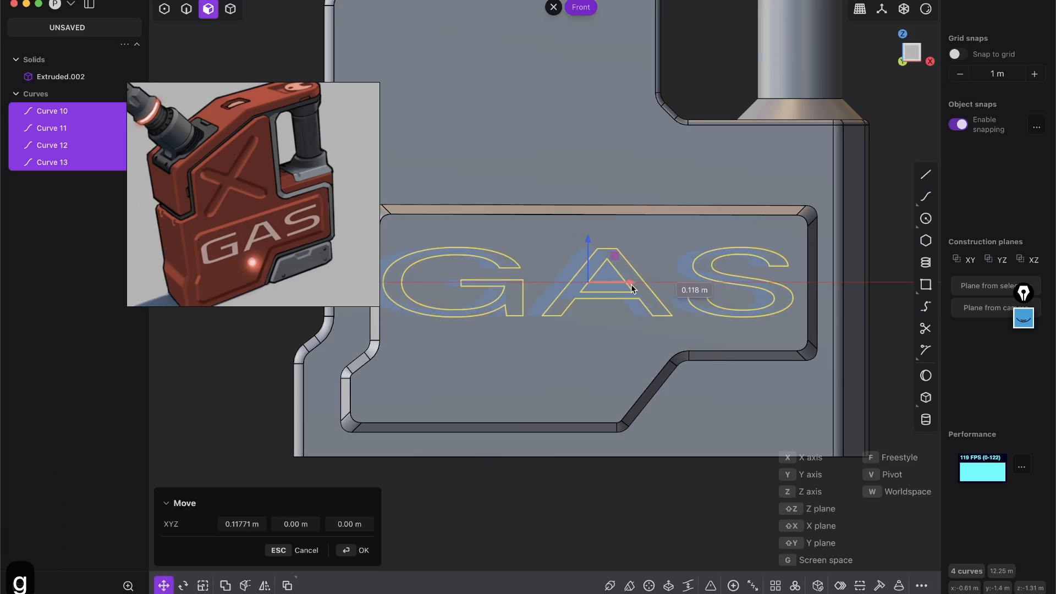
# Step: Move the four GAS lettering curves about 0.118 m along the X axis within the panel outline
pyautogui.click(656, 275)
pyautogui.moveTo(454, 274); pyautogui.dragTo(585, 268, button='middle')
pyautogui.scroll(3, 586, 270)
pyautogui.click(917, 61)
pyautogui.scroll(5, 629, 297)
pyautogui.scroll(4, 569, 191)
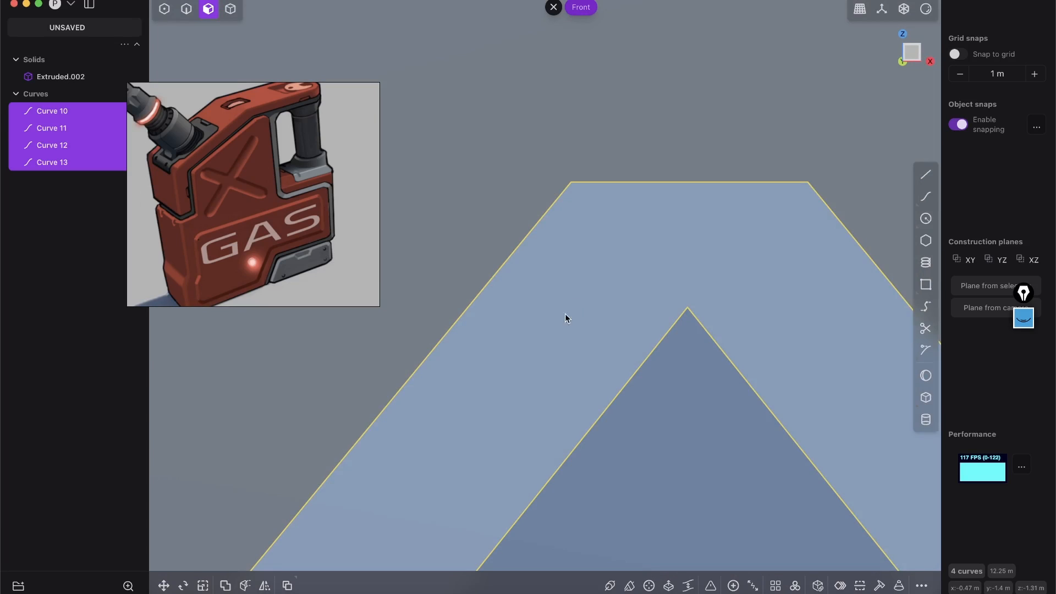
pyautogui.moveTo(566, 314); pyautogui.dragTo(586, 299, button='right')
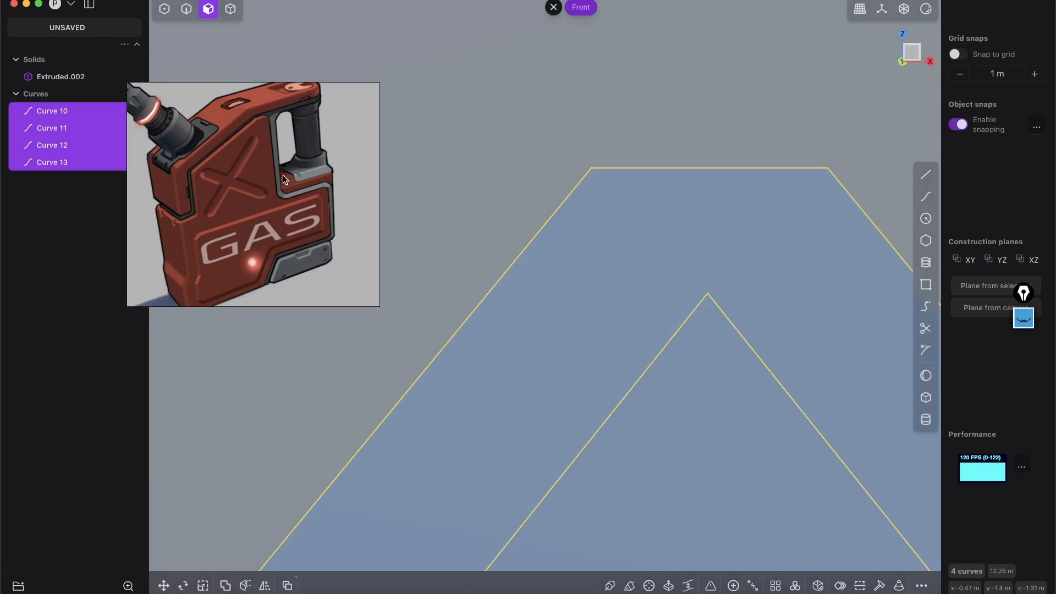
pyautogui.scroll(-5, 522, 215)
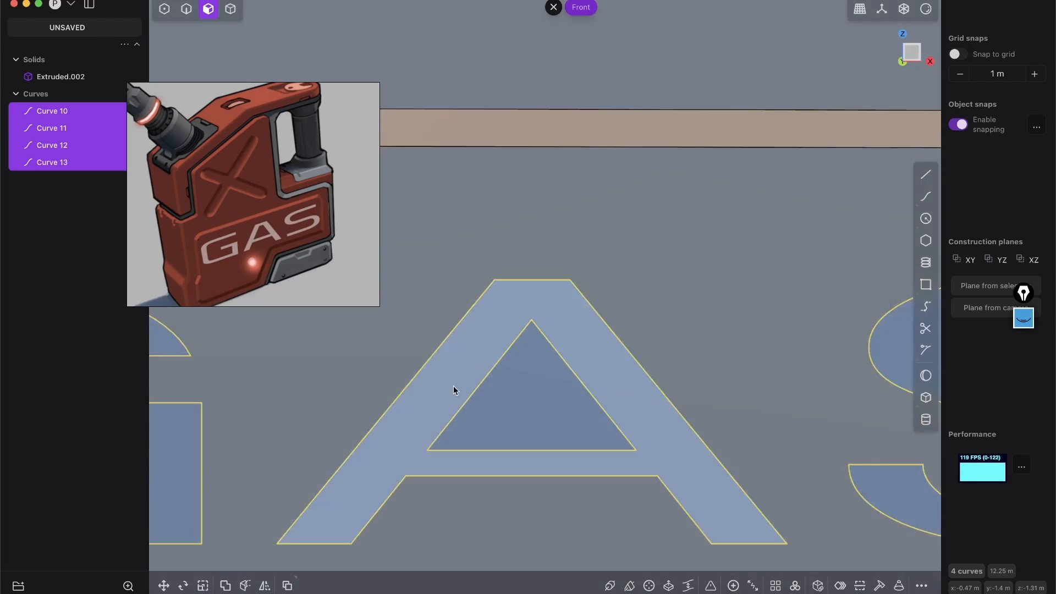
pyautogui.scroll(-10, 532, 288)
pyautogui.moveTo(597, 200); pyautogui.dragTo(690, 286, button='middle')
pyautogui.moveTo(590, 141); pyautogui.dragTo(729, 438)
pyautogui.press('e')
pyautogui.moveTo(660, 286); pyautogui.dragTo(610, 288, button='middle')
pyautogui.press('2')
pyautogui.press('Escape')
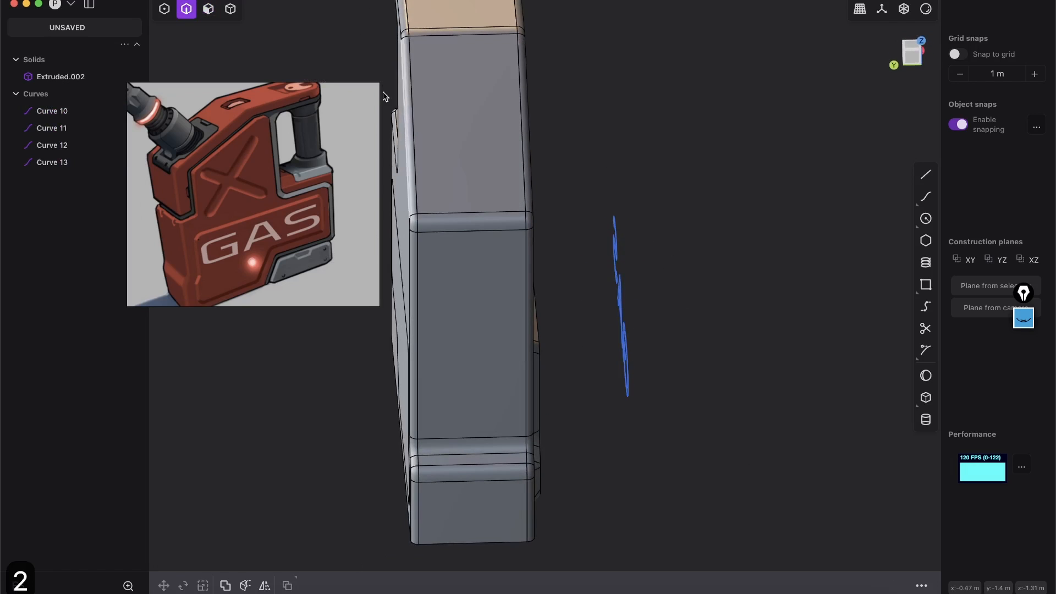
# Step: Fillet the corners of all four GAS lettering curves with a distance of about 0.0082 m
pyautogui.moveTo(556, 114); pyautogui.dragTo(740, 483)
pyautogui.moveTo(572, 289); pyautogui.dragTo(671, 457, button='middle')
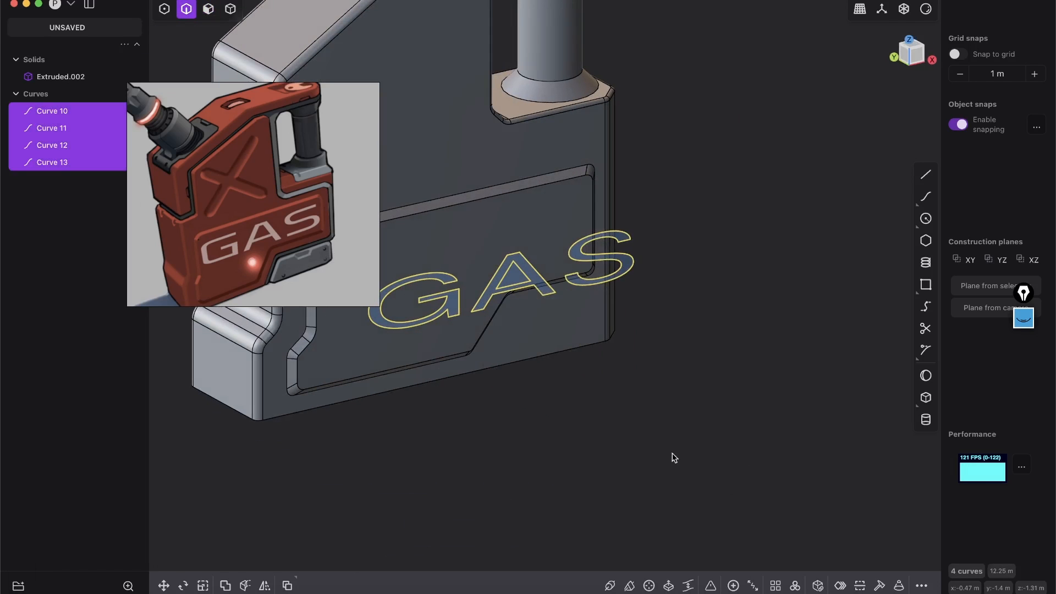
pyautogui.press('b')
pyautogui.scroll(10, 490, 251)
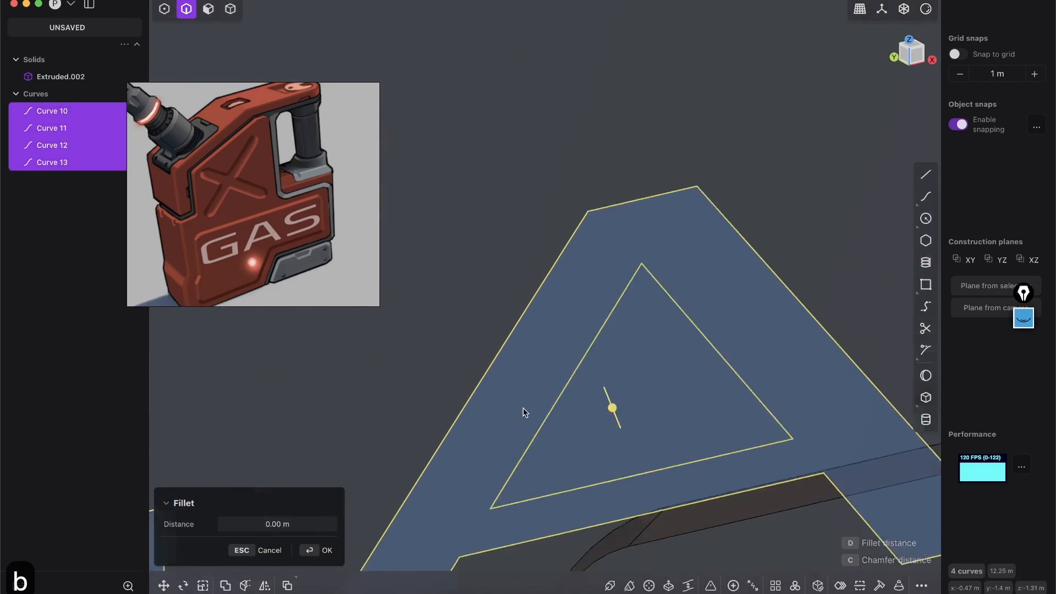
pyautogui.moveTo(660, 514); pyautogui.dragTo(660, 501)
pyautogui.scroll(-10, 659, 342)
pyautogui.scroll(5, 560, 351)
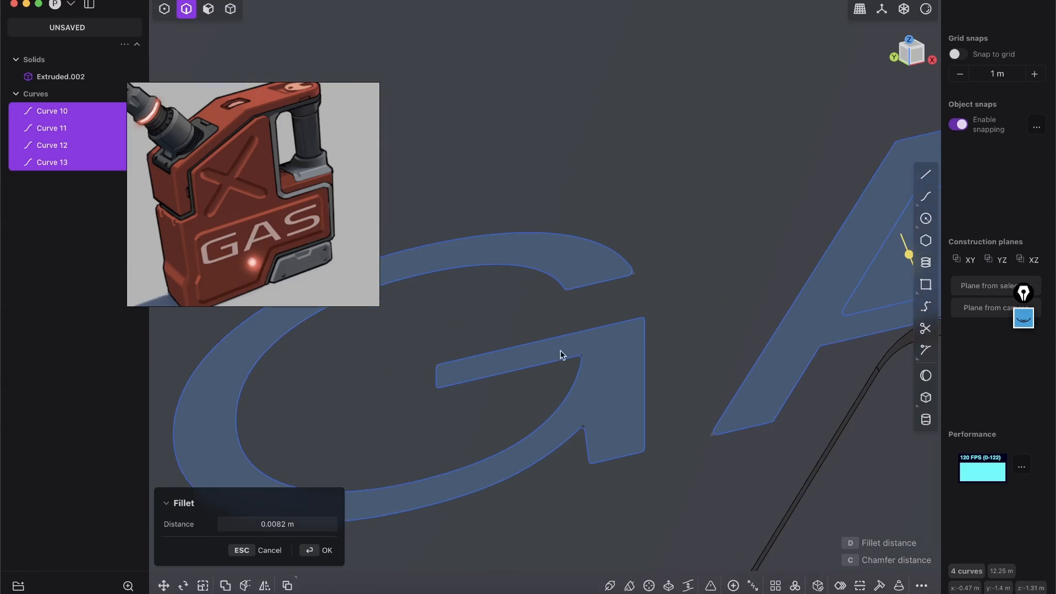
pyautogui.scroll(5, 573, 303)
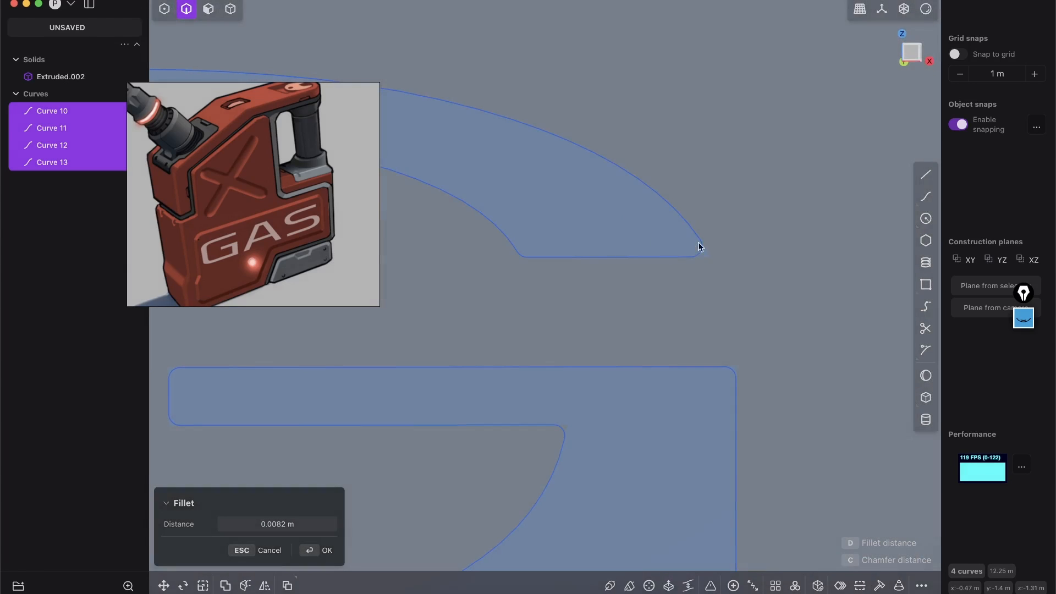
pyautogui.click(333, 554)
# Step: Imprint the GAS curves onto the gas can body with the bidirectional Vector method, direction 0, -1, 0
pyautogui.scroll(-10, 634, 242)
pyautogui.moveTo(634, 242); pyautogui.dragTo(725, 308, button='middle')
pyautogui.scroll(-5, 640, 344)
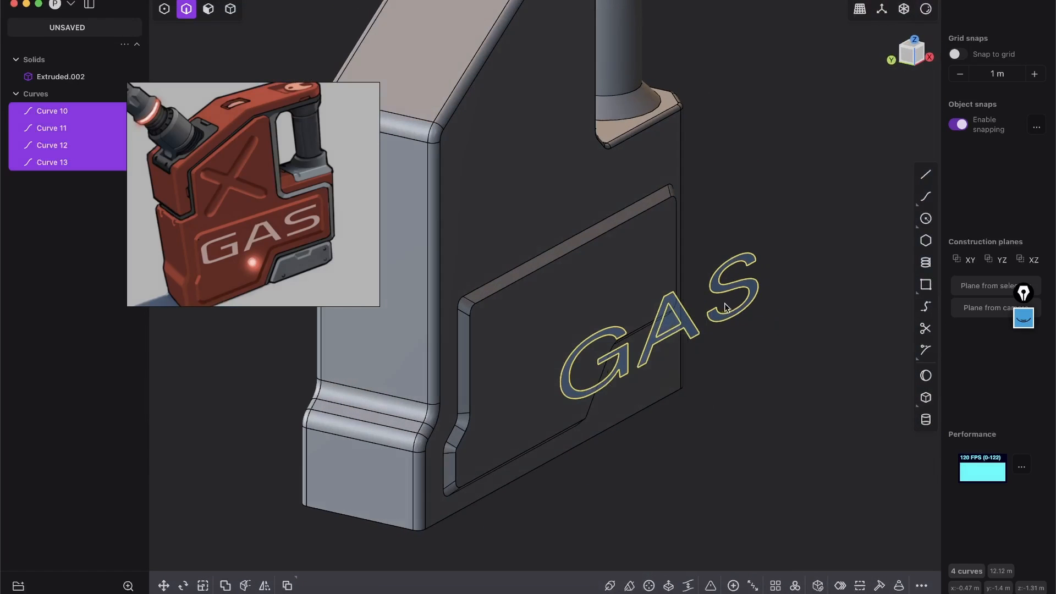
pyautogui.write('im')
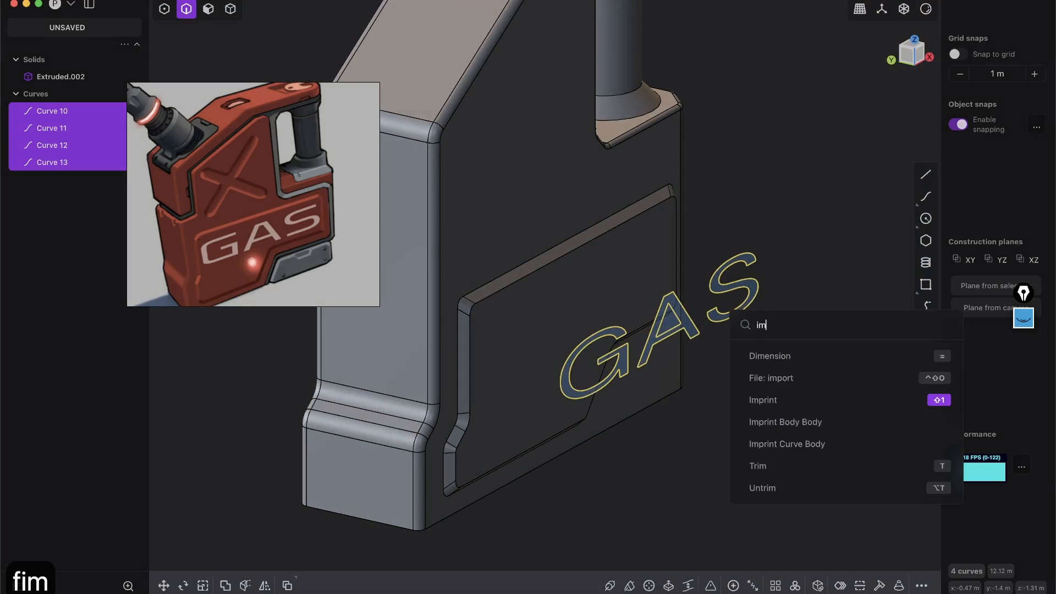
pyautogui.click(775, 401)
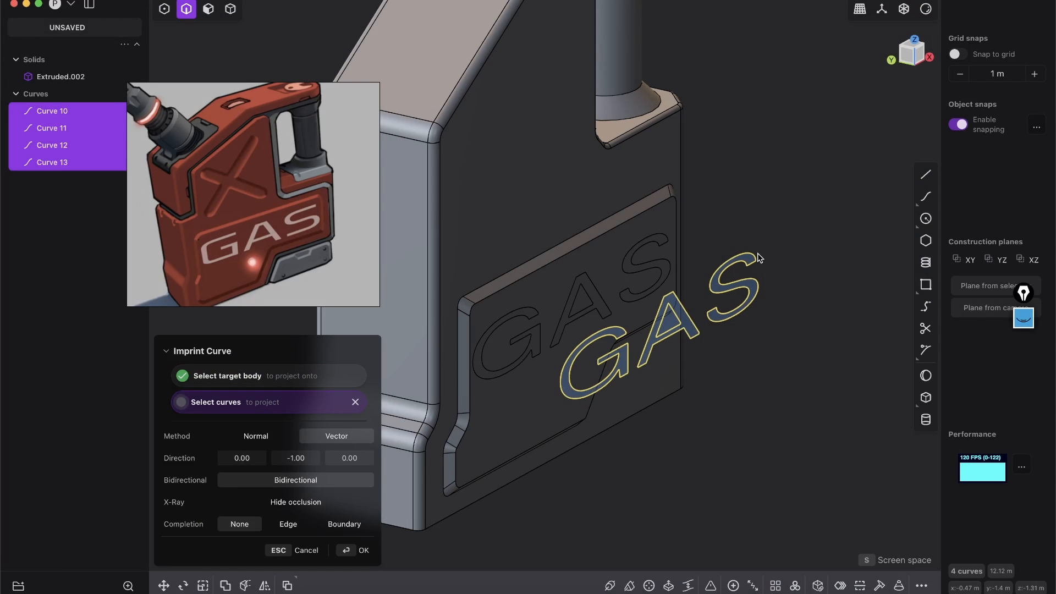
pyautogui.click(346, 558)
# Step: Delete the four floating GAS curves in front of the body
pyautogui.moveTo(538, 438); pyautogui.dragTo(598, 233, button='middle')
pyautogui.moveTo(598, 233); pyautogui.dragTo(751, 475)
pyautogui.press('x')
pyautogui.moveTo(514, 295); pyautogui.dragTo(539, 365, button='middle')
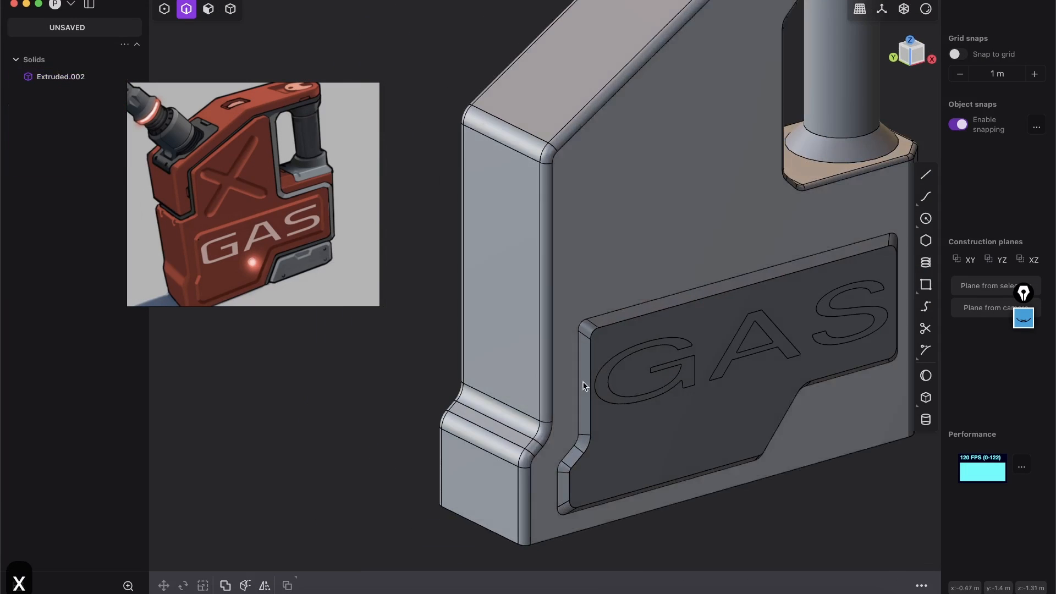
# Step: Offset the imprinted G, A and S faces about -0.03757 m to recess the letters into the panel
pyautogui.scroll(5, 514, 262)
pyautogui.click(209, 9)
pyautogui.scroll(5, 505, 273)
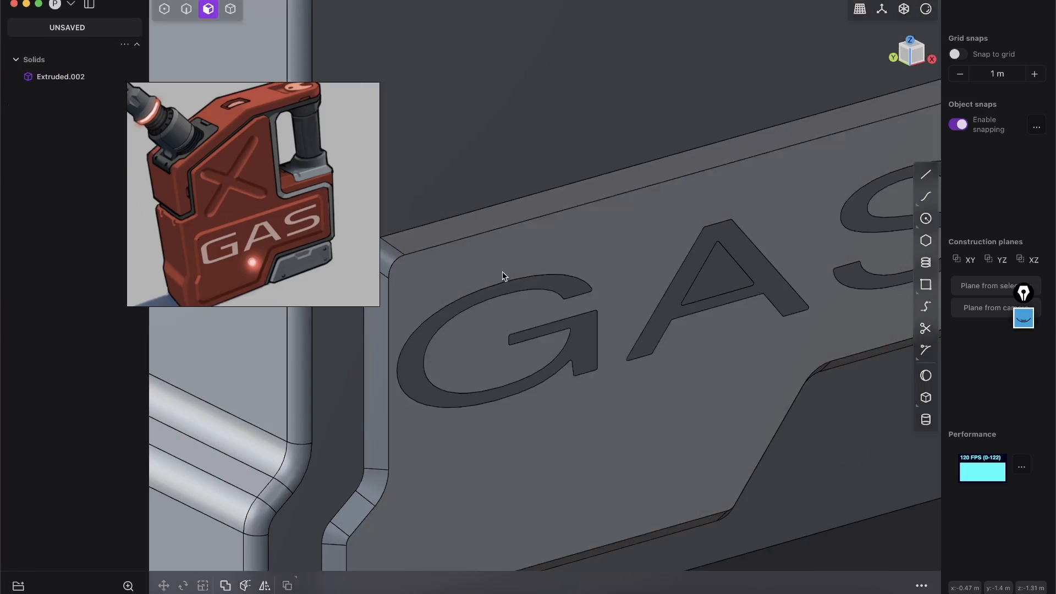
pyautogui.click(523, 287)
pyautogui.click(690, 259)
pyautogui.click(855, 207)
pyautogui.moveTo(856, 207); pyautogui.dragTo(765, 263, button='middle')
pyautogui.moveTo(855, 216); pyautogui.dragTo(837, 263)
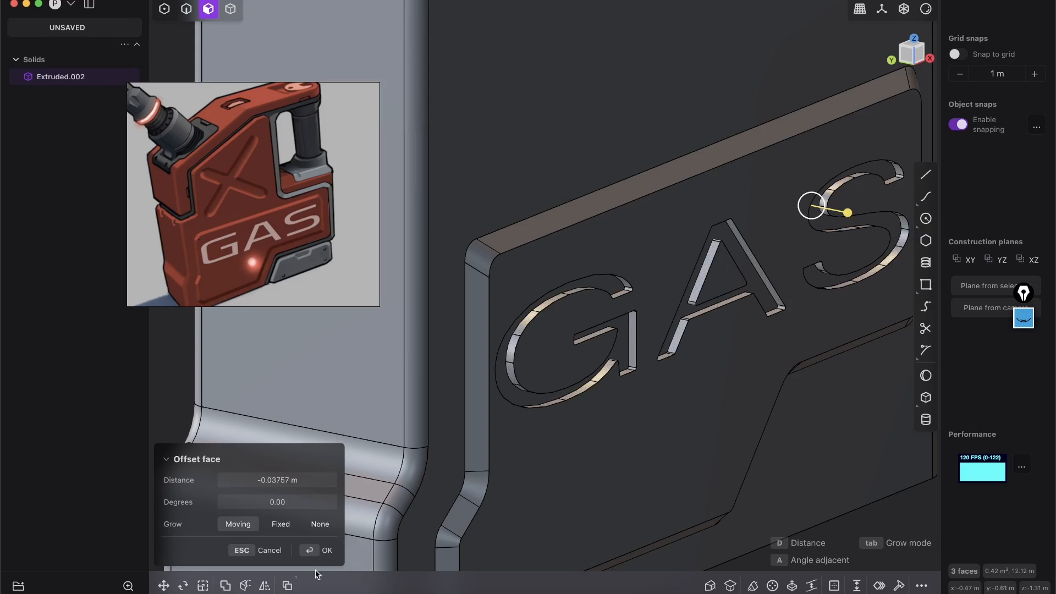
pyautogui.click(327, 552)
# Step: Examine the walls and edges of the recessed GAS letters up close
pyautogui.moveTo(629, 345); pyautogui.dragTo(668, 330, button='middle')
pyautogui.click(863, 250)
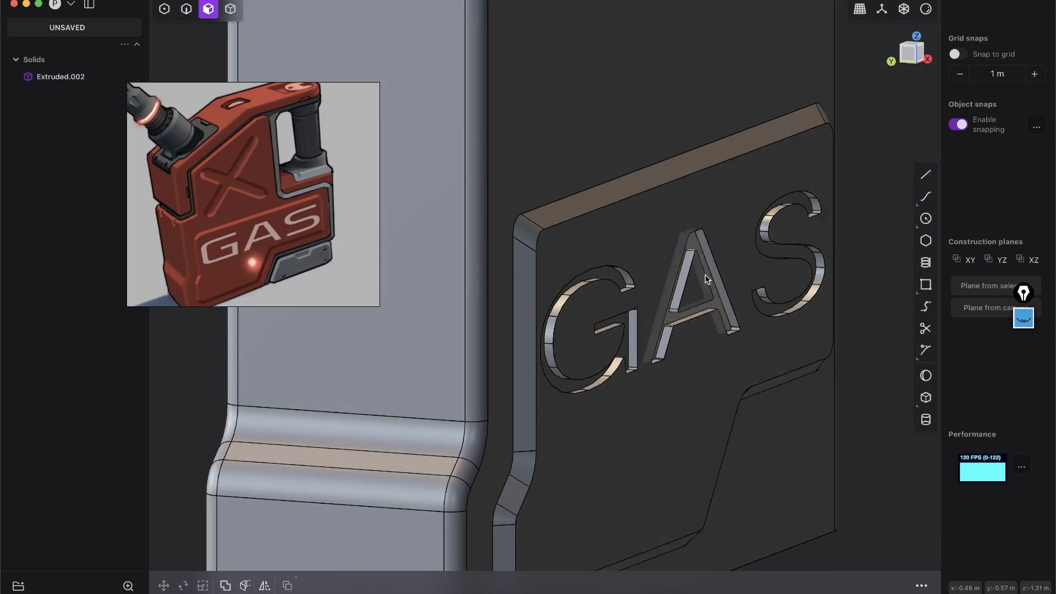
pyautogui.scroll(5, 717, 268)
pyautogui.moveTo(722, 259); pyautogui.dragTo(641, 286, button='middle')
pyautogui.scroll(-4, 694, 269)
pyautogui.scroll(3, 645, 237)
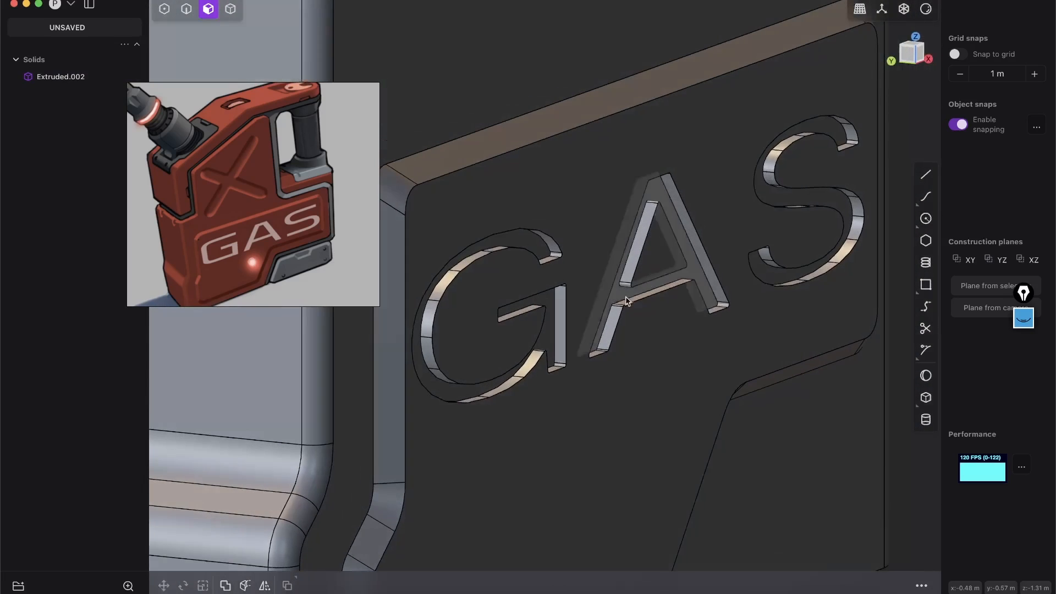
pyautogui.scroll(4, 590, 327)
pyautogui.moveTo(637, 354); pyautogui.dragTo(619, 359, button='middle')
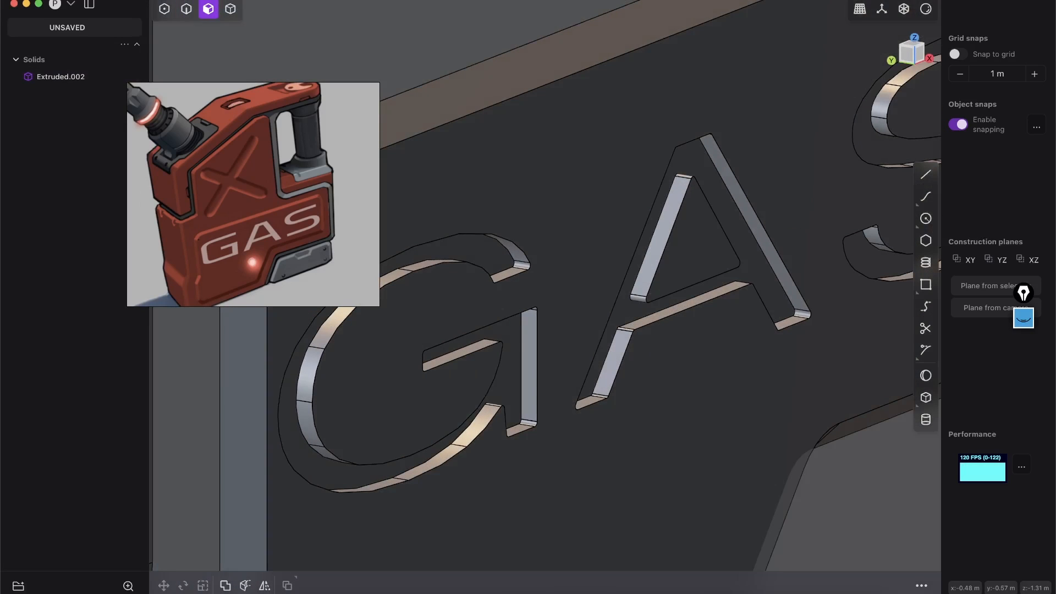
# Step: Start a fillet on the recessed A, selecting edges of its outer slope, inner triangle and crossbar
pyautogui.click(187, 12)
pyautogui.scroll(5, 531, 289)
pyautogui.scroll(-4, 704, 340)
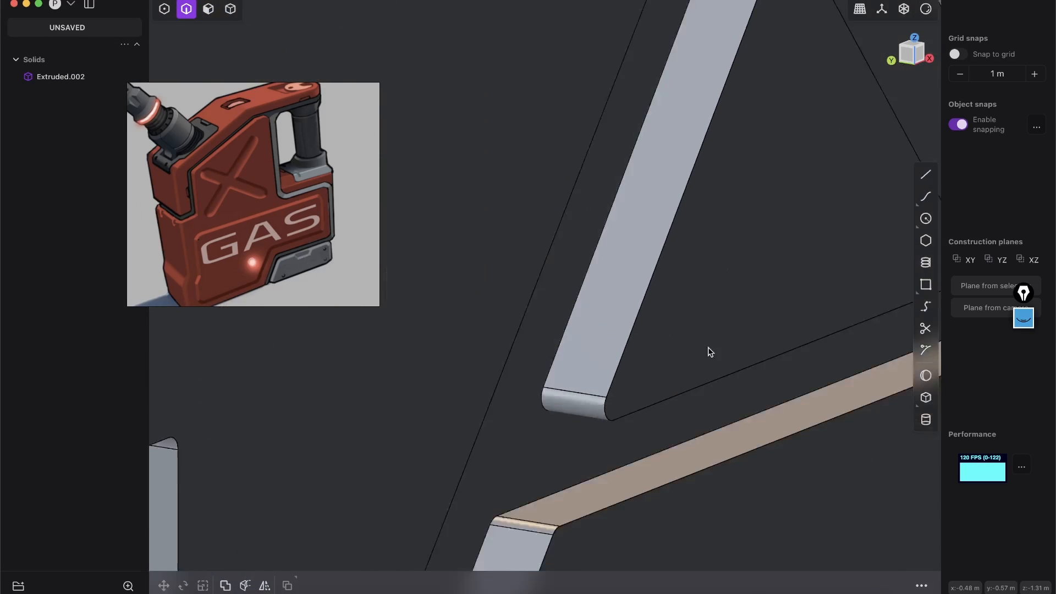
pyautogui.click(689, 285)
pyautogui.click(648, 247)
pyautogui.moveTo(663, 255); pyautogui.dragTo(719, 214, button='middle')
pyautogui.click(599, 199)
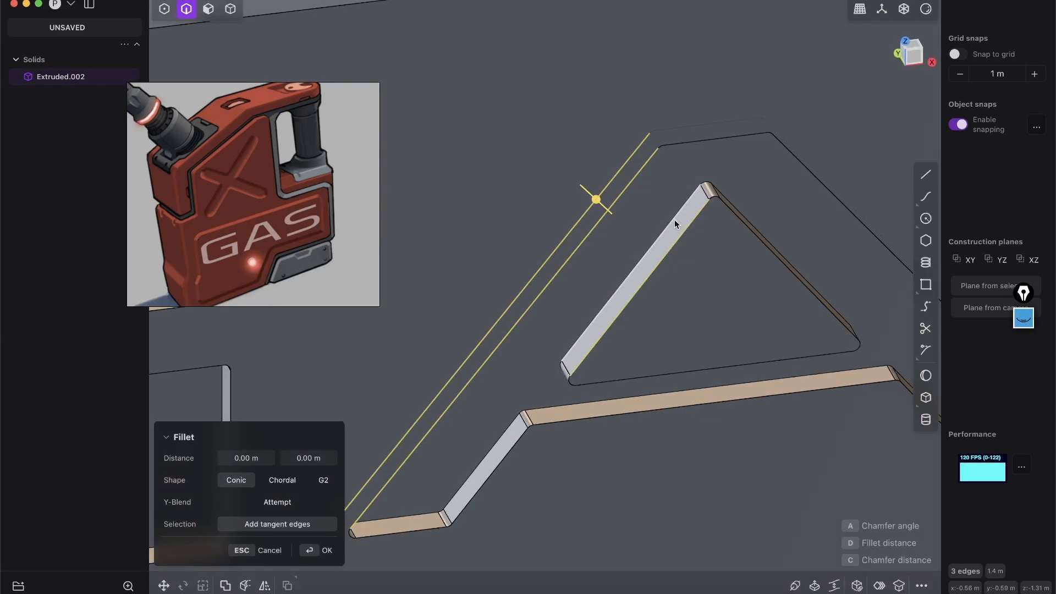
pyautogui.click(674, 220)
pyautogui.keyDown('shift'); pyautogui.moveTo(642, 320); pyautogui.dragTo(675, 235, button='middle'); pyautogui.keyUp('shift')
pyautogui.click(681, 322)
pyautogui.scroll(-4, 627, 291)
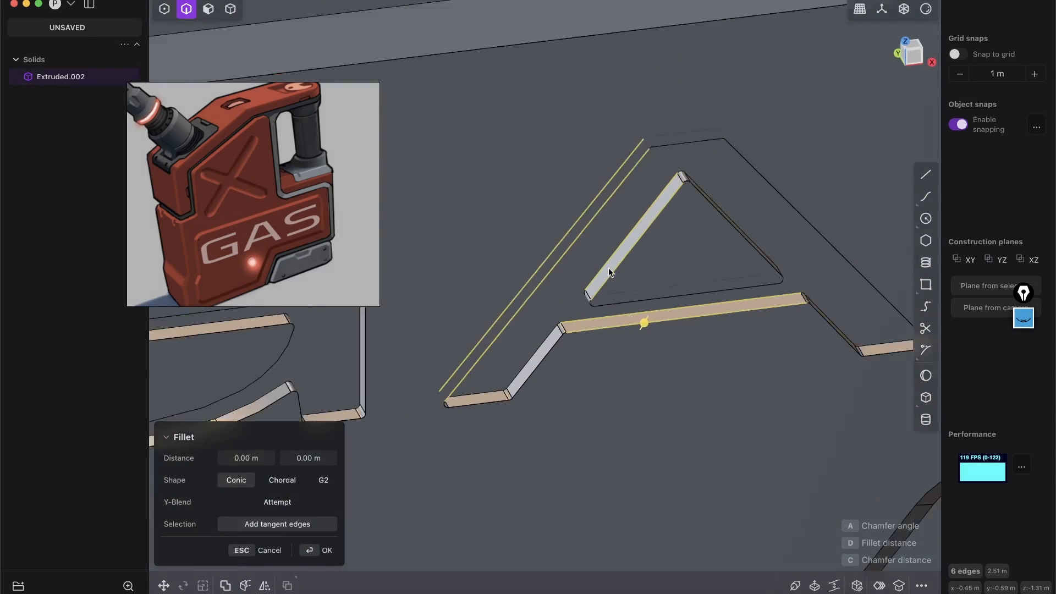
# Step: Add the curved inner edges of the recessed G to the fillet selection
pyautogui.keyDown('shift'); pyautogui.moveTo(608, 267); pyautogui.dragTo(701, 243, button='middle'); pyautogui.keyUp('shift')
pyautogui.scroll(4, 682, 250)
pyautogui.moveTo(562, 336)
pyautogui.mouseDown(button='middle')
pyautogui.moveTo(573, 350)
pyautogui.moveTo(499, 314)
pyautogui.moveTo(561, 336)
pyautogui.mouseUp(button='middle')
pyautogui.click(573, 373)
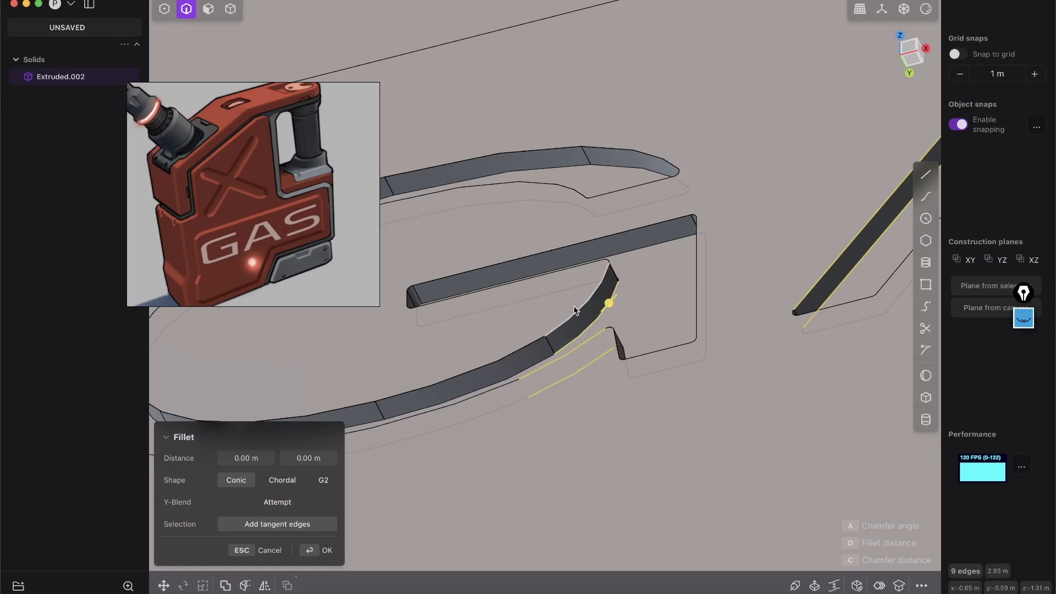
pyautogui.keyDown('shift'); pyautogui.moveTo(665, 236); pyautogui.dragTo(627, 258, button='middle'); pyautogui.keyUp('shift')
pyautogui.scroll(-3, 552, 253)
pyautogui.keyDown('shift'); pyautogui.moveTo(850, 247); pyautogui.dragTo(407, 306, button='middle'); pyautogui.keyUp('shift')
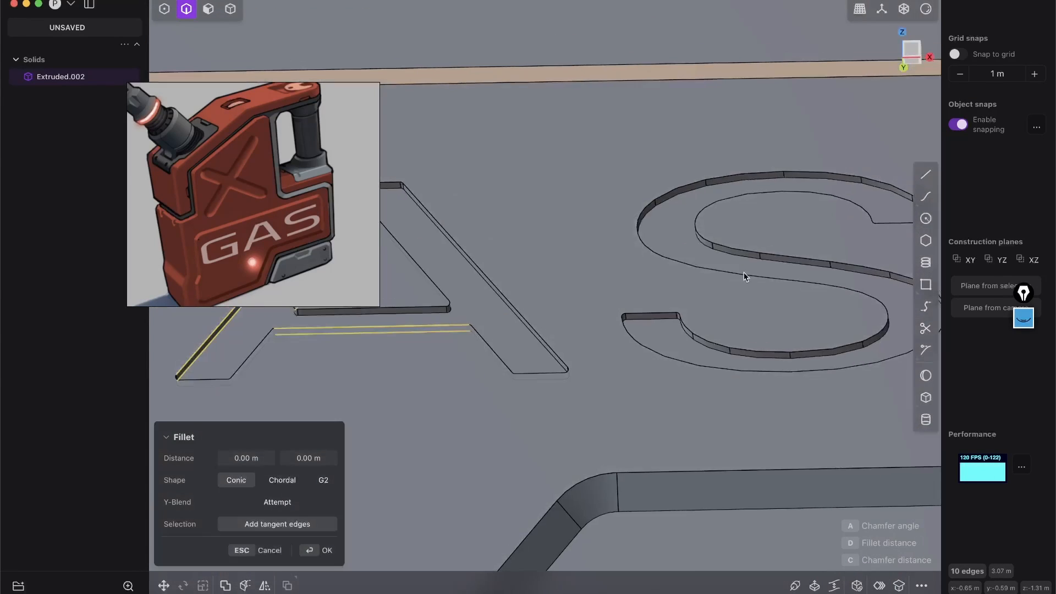
# Step: Add edges of the recessed S, including its middle curve and lower end, to the fillet selection
pyautogui.scroll(4, 743, 273)
pyautogui.keyDown('shift'); pyautogui.moveTo(744, 273); pyautogui.dragTo(552, 341, button='middle'); pyautogui.keyUp('shift')
pyautogui.click(576, 313)
pyautogui.click(647, 338)
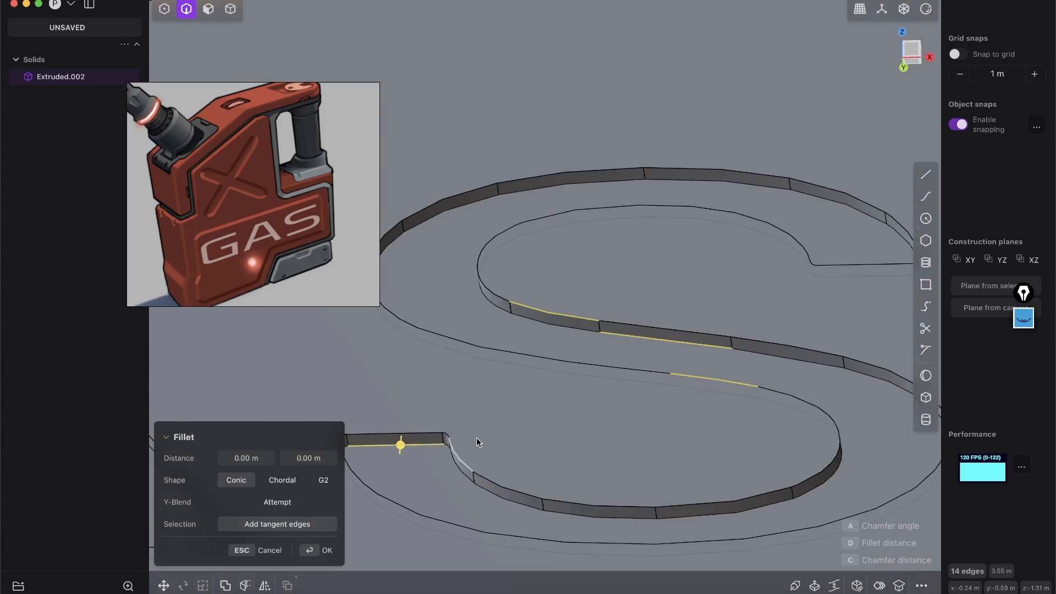
pyautogui.scroll(-8, 476, 437)
pyautogui.moveTo(641, 253); pyautogui.dragTo(576, 385, button='middle')
pyautogui.scroll(6, 520, 379)
pyautogui.keyDown('shift'); pyautogui.moveTo(473, 366); pyautogui.dragTo(603, 268, button='middle'); pyautogui.keyUp('shift')
# Step: Apply a small fillet to the selected edges of the recessed GAS letters
pyautogui.moveTo(561, 347); pyautogui.dragTo(571, 350)
pyautogui.scroll(-7, 686, 266)
pyautogui.keyDown('shift'); pyautogui.moveTo(556, 339); pyautogui.dragTo(746, 314, button='middle'); pyautogui.keyUp('shift')
pyautogui.click(325, 550)
pyautogui.scroll(-10, 500, 469)
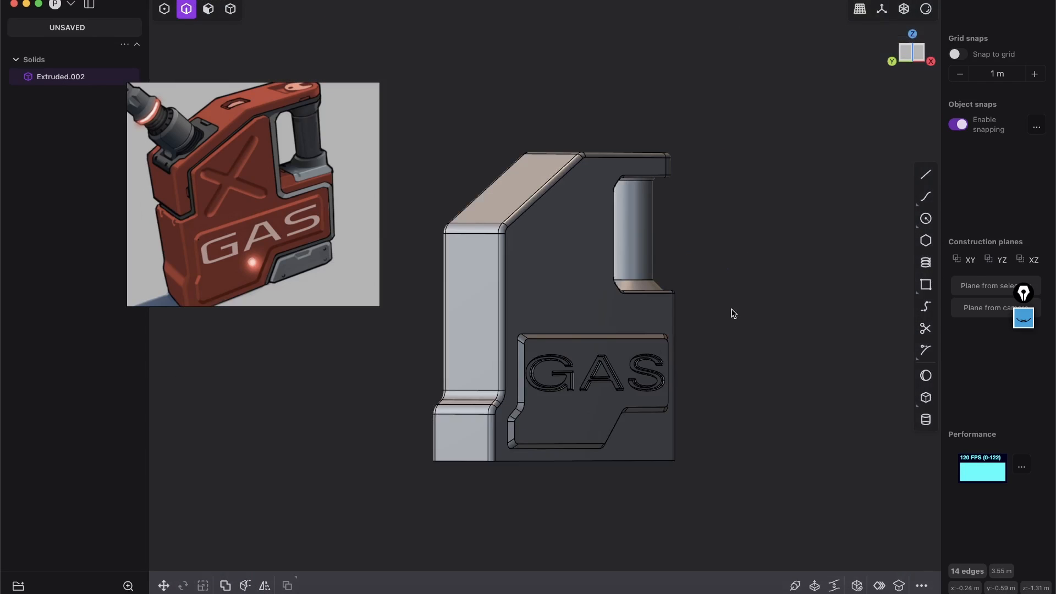
# Step: Hide the edge display, inspect the shaded body and filleted lettering, and show the edges again
pyautogui.click(924, 15)
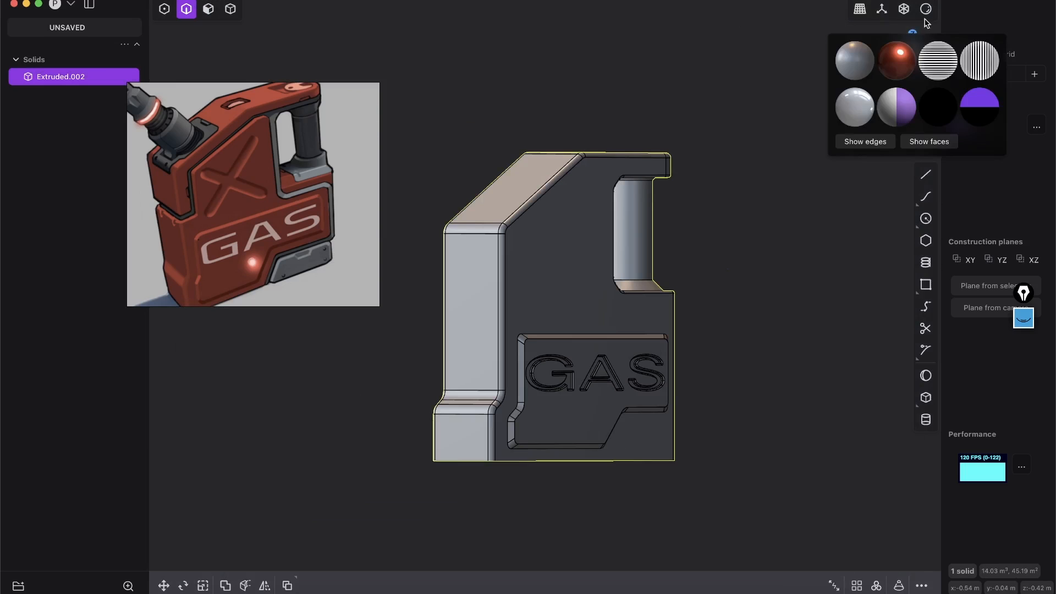
pyautogui.click(873, 140)
pyautogui.moveTo(716, 324); pyautogui.dragTo(629, 397, button='middle')
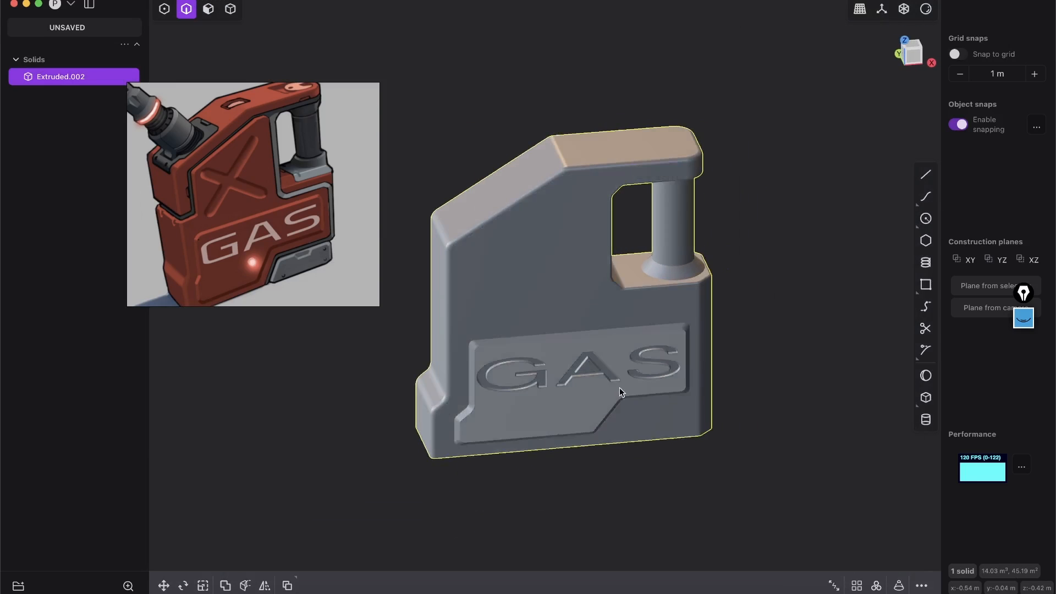
pyautogui.scroll(5, 580, 429)
pyautogui.moveTo(579, 429); pyautogui.dragTo(462, 257, button='middle')
pyautogui.scroll(-3, 515, 274)
pyautogui.scroll(10, 473, 302)
pyautogui.moveTo(429, 361); pyautogui.dragTo(498, 246, button='middle')
pyautogui.click(926, 10)
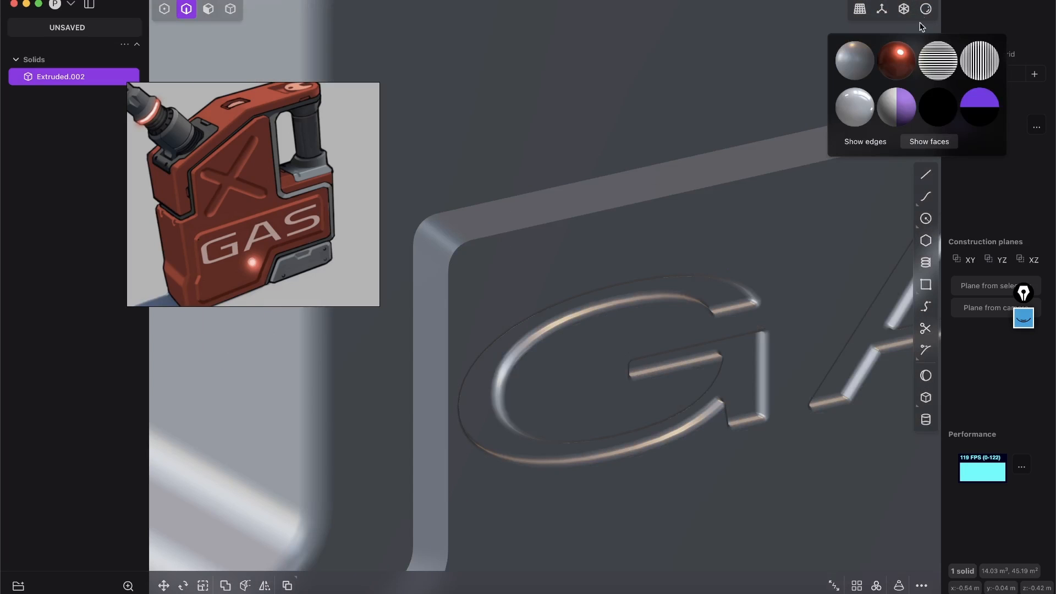
pyautogui.click(871, 139)
# Step: Fillet the edge loops around the outline of the raised GAS panel
pyautogui.moveTo(547, 238); pyautogui.dragTo(588, 229, button='middle')
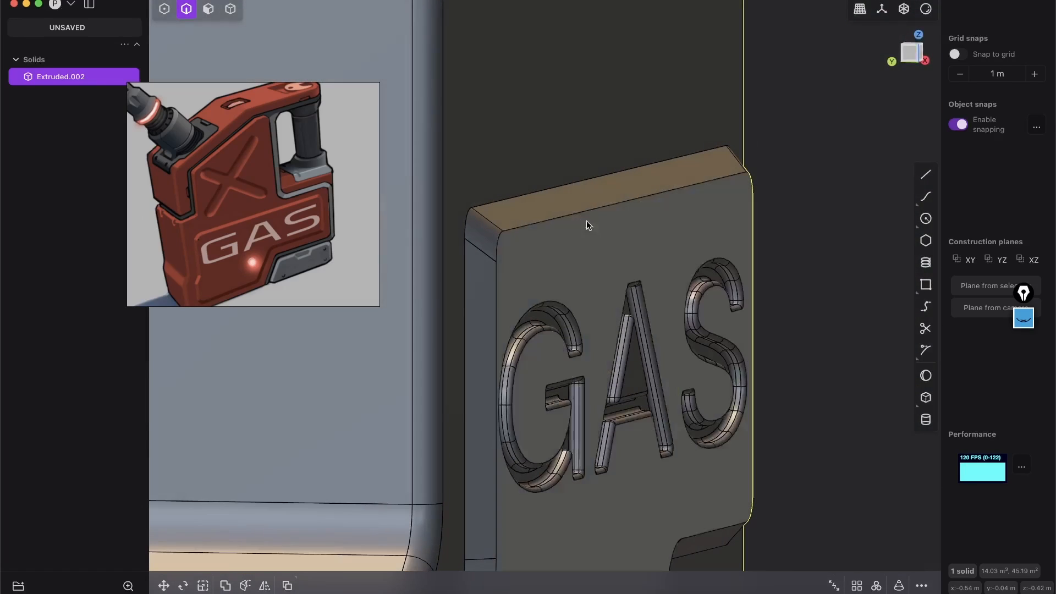
pyautogui.click(495, 204)
pyautogui.press('f')
pyautogui.moveTo(563, 218); pyautogui.dragTo(570, 216)
pyautogui.press('Return')
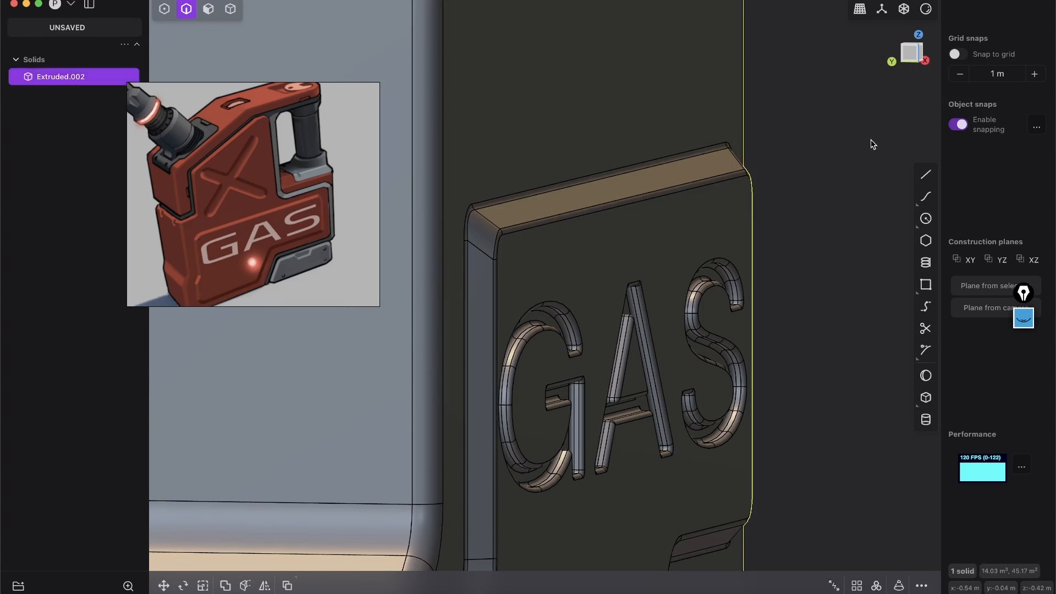
pyautogui.click(874, 144)
# Step: Frame the whole gas can and reposition the reference image beside it
pyautogui.scroll(-10, 817, 73)
pyautogui.moveTo(617, 267); pyautogui.dragTo(486, 298, button='middle')
pyautogui.hotkey('shift', 'e')
pyautogui.keyDown('shift'); pyautogui.moveTo(695, 316); pyautogui.dragTo(592, 321, button='middle'); pyautogui.keyUp('shift')
pyautogui.hotkey('shift', 'e')
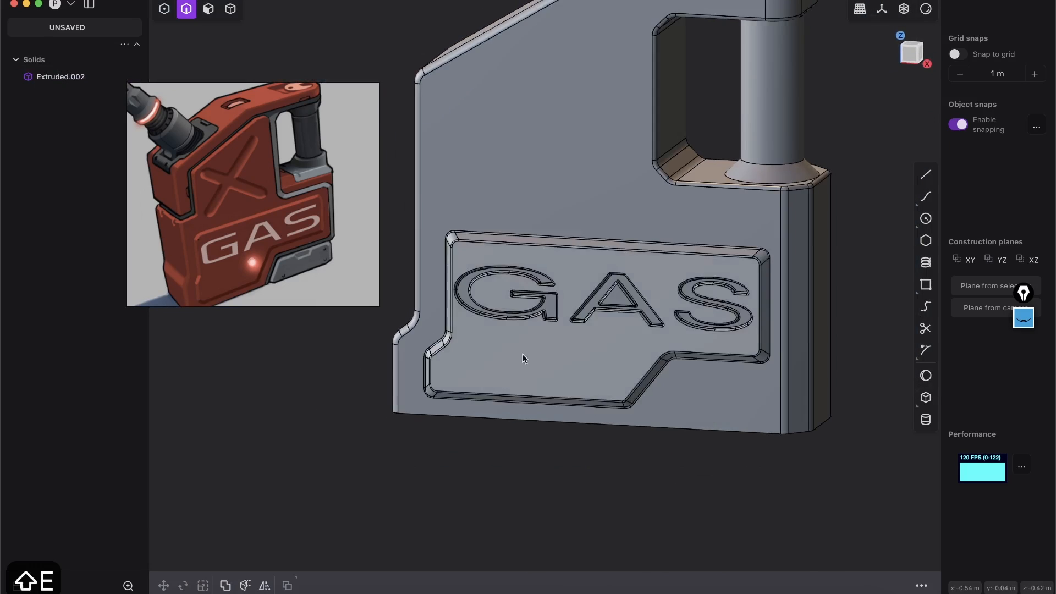
pyautogui.scroll(-5, 522, 354)
pyautogui.keyDown('shift'); pyautogui.moveTo(531, 293); pyautogui.dragTo(560, 329, button='middle'); pyautogui.keyUp('shift')
pyautogui.moveTo(221, 185); pyautogui.dragTo(252, 235)
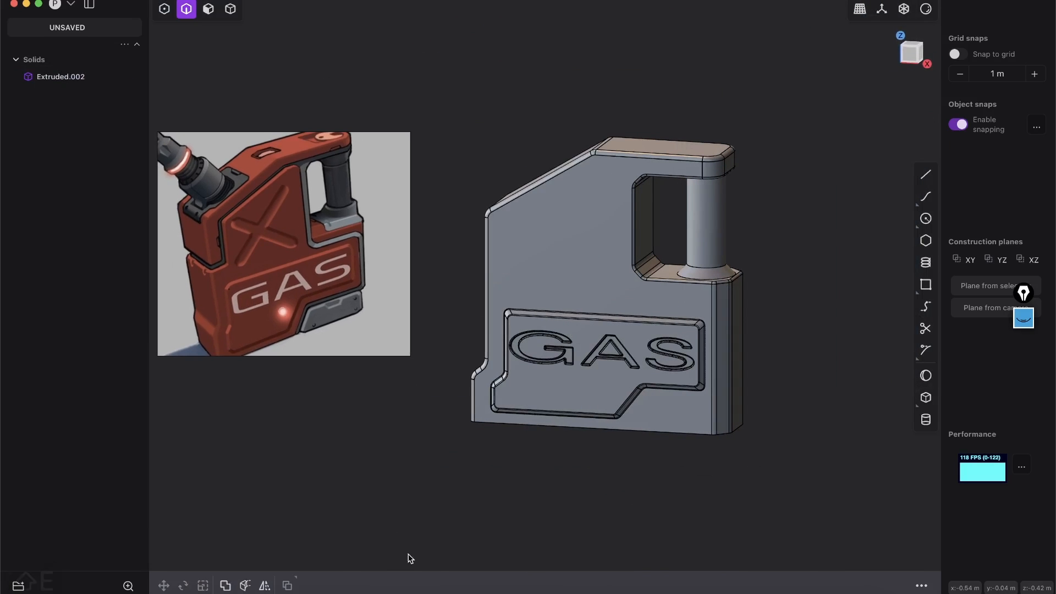
pyautogui.click(248, 584)
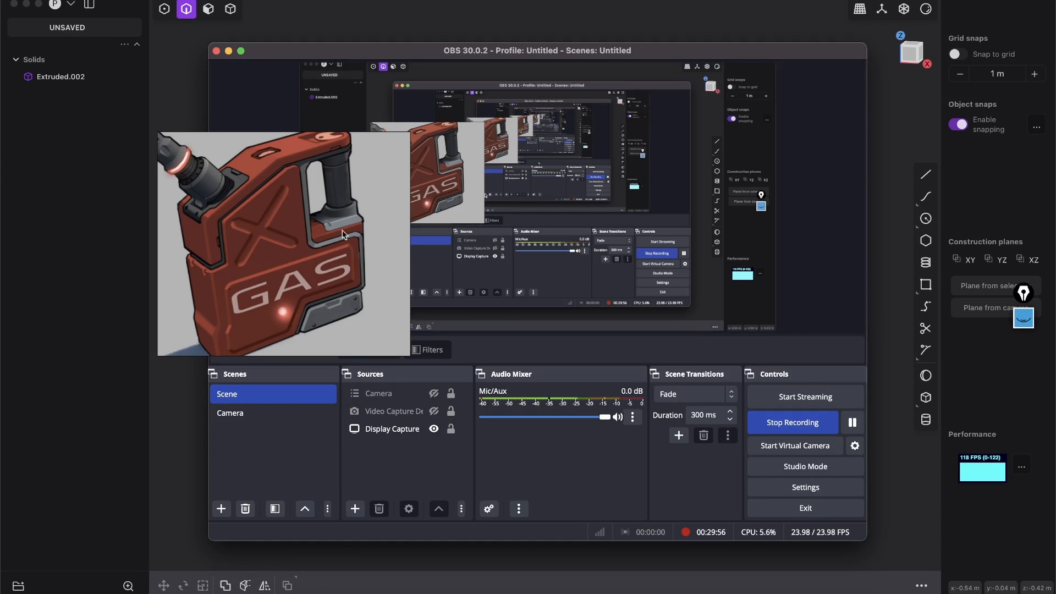
pyautogui.click(229, 51)
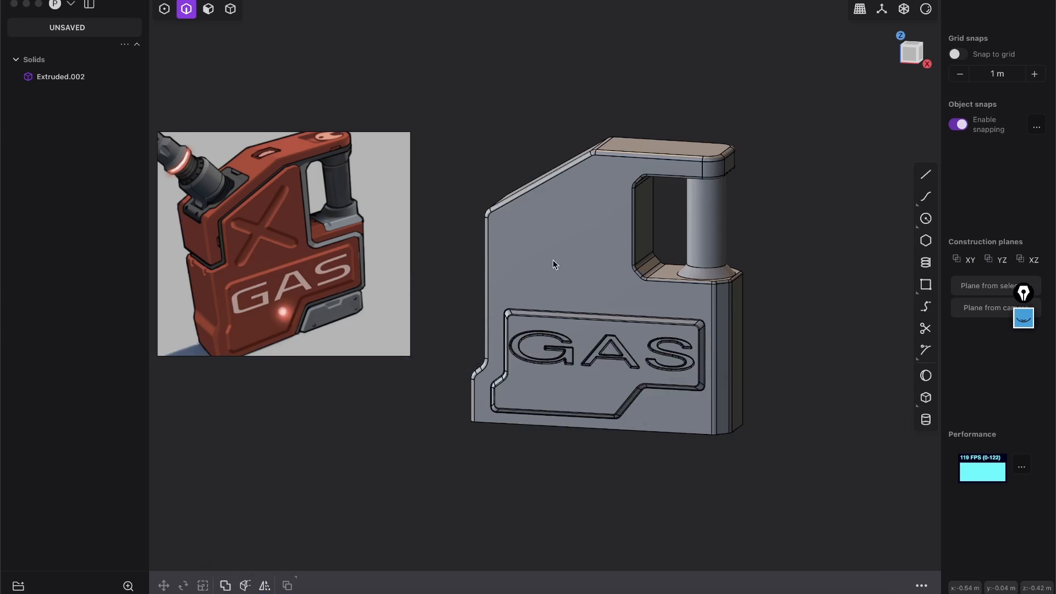
# Step: Bring the nozzle area of the reference image into view and set the model to the front view
pyautogui.moveTo(287, 284); pyautogui.dragTo(335, 297, button='middle')
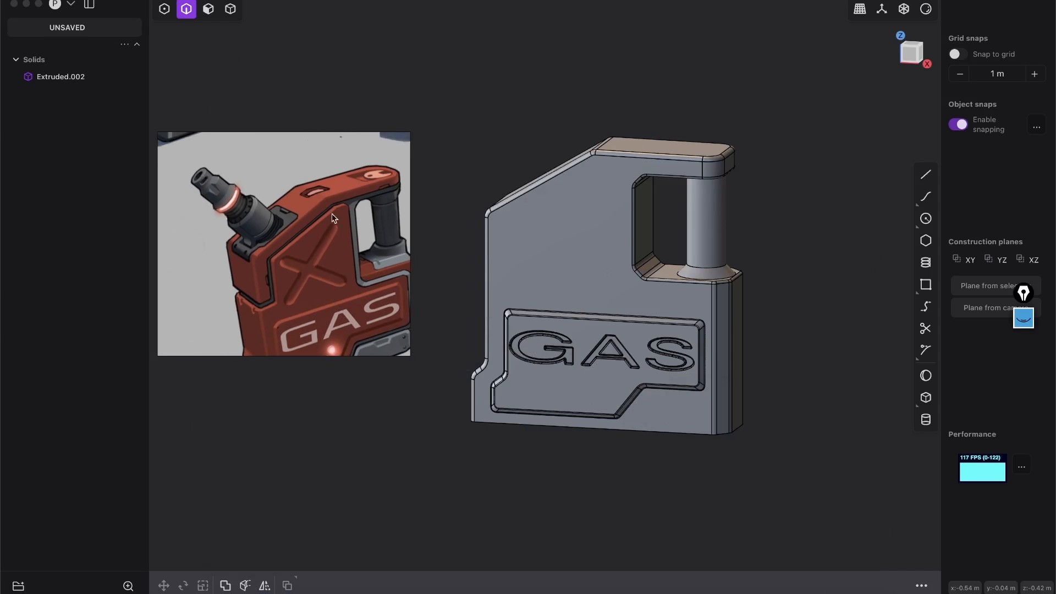
pyautogui.scroll(3, 613, 137)
pyautogui.click(912, 51)
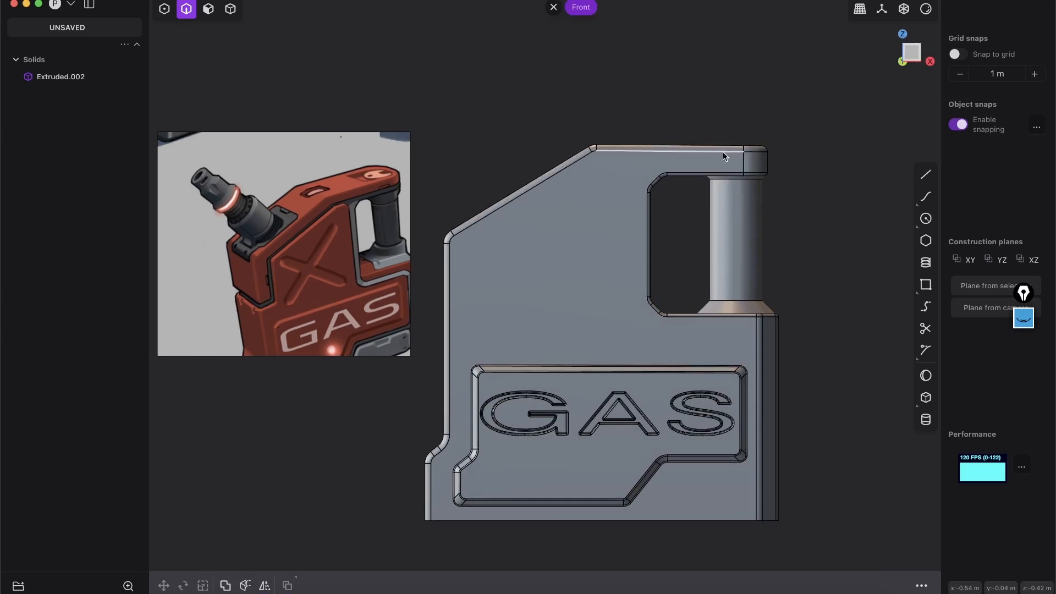
# Step: Examine the can's sloped shoulder against the nozzle area of the reference image
pyautogui.keyDown('shift'); pyautogui.moveTo(507, 203); pyautogui.dragTo(540, 209, button='middle'); pyautogui.keyUp('shift')
pyautogui.scroll(1, 540, 209)
pyautogui.keyDown('shift'); pyautogui.moveTo(419, 267); pyautogui.dragTo(465, 279, button='middle'); pyautogui.keyUp('shift')
pyautogui.scroll(2, 529, 245)
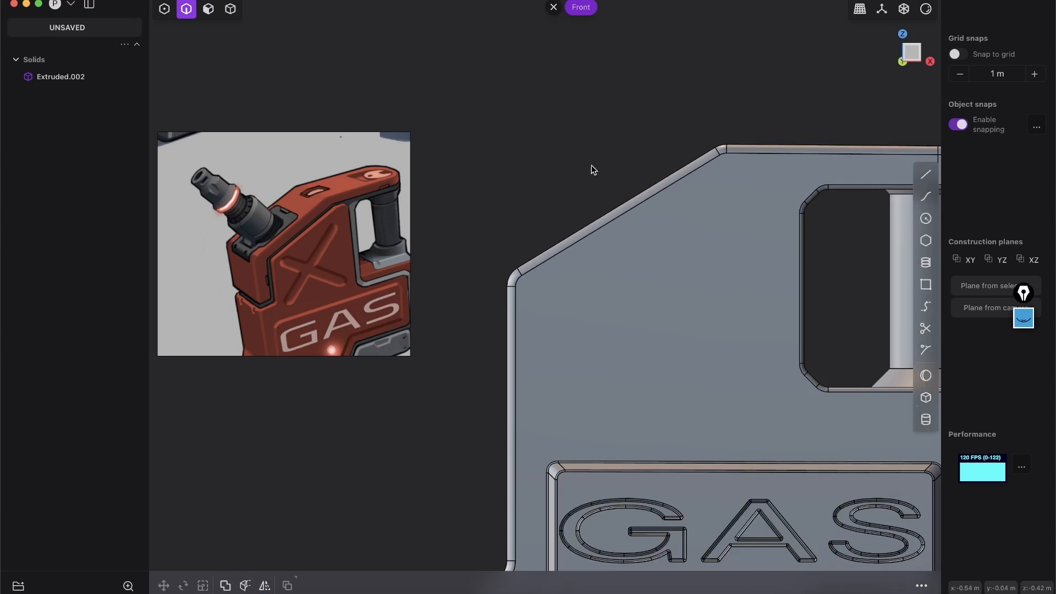
pyautogui.scroll(1, 387, 225)
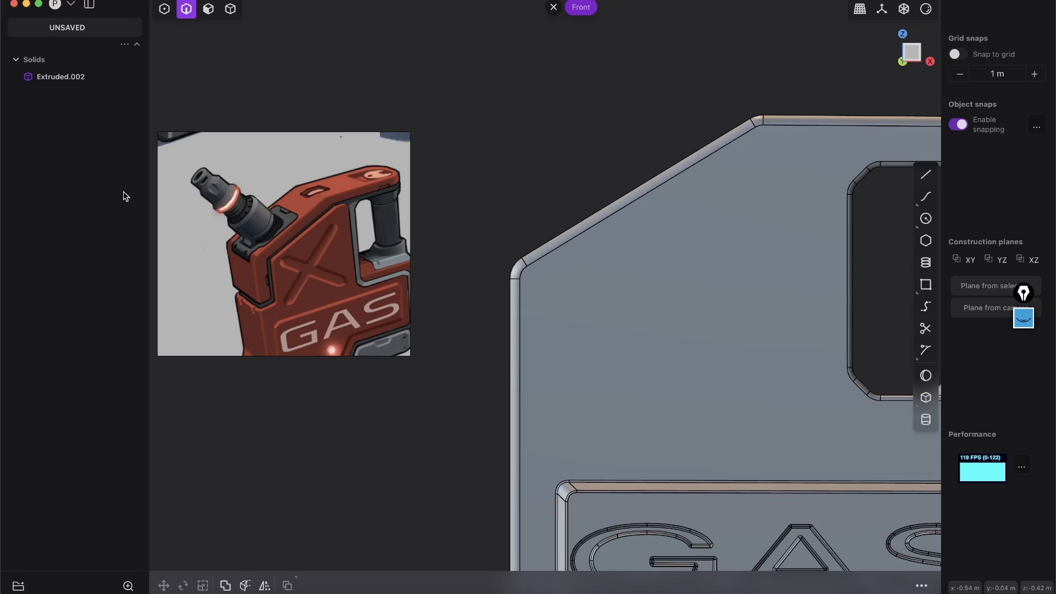
pyautogui.scroll(-1, 593, 240)
pyautogui.keyDown('shift'); pyautogui.moveTo(586, 236); pyautogui.dragTo(566, 335, button='middle'); pyautogui.keyUp('shift')
pyautogui.scroll(1, 585, 219)
# Step: Try a vertical cylinder beside the can with about 0.26 m radius and 1.74 m height, and delete it
pyautogui.click(915, 56)
pyautogui.scroll(-2, 745, 263)
pyautogui.keyDown('shift'); pyautogui.moveTo(745, 263); pyautogui.dragTo(795, 310, button='middle'); pyautogui.keyUp('shift')
pyautogui.click(926, 420)
pyautogui.moveTo(721, 346)
pyautogui.mouseDown(button='middle')
pyautogui.moveTo(742, 364)
pyautogui.moveTo(715, 335)
pyautogui.mouseUp(button='middle')
pyautogui.click(502, 266)
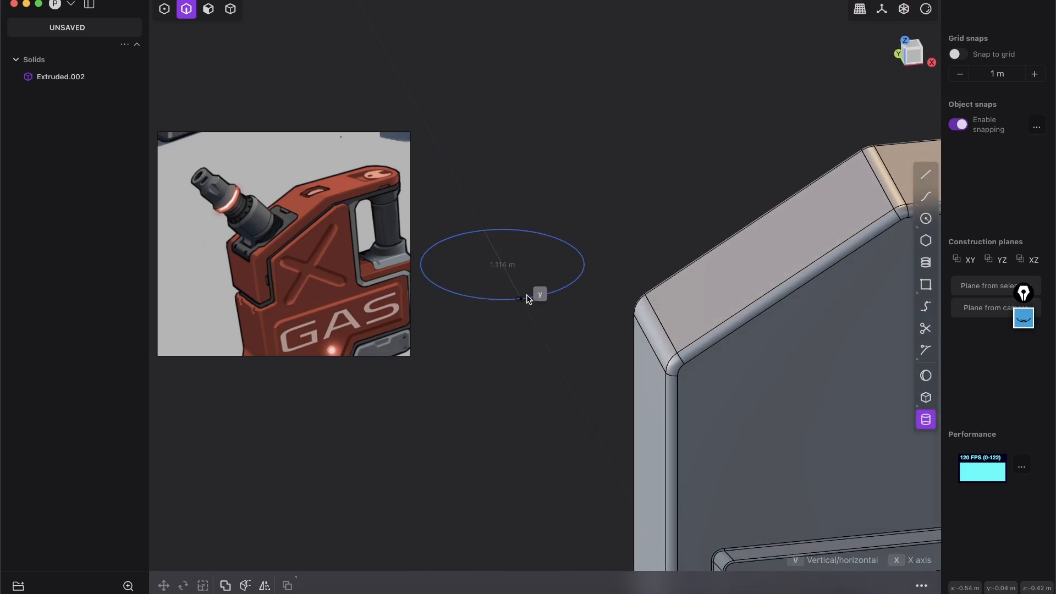
pyautogui.click(524, 276)
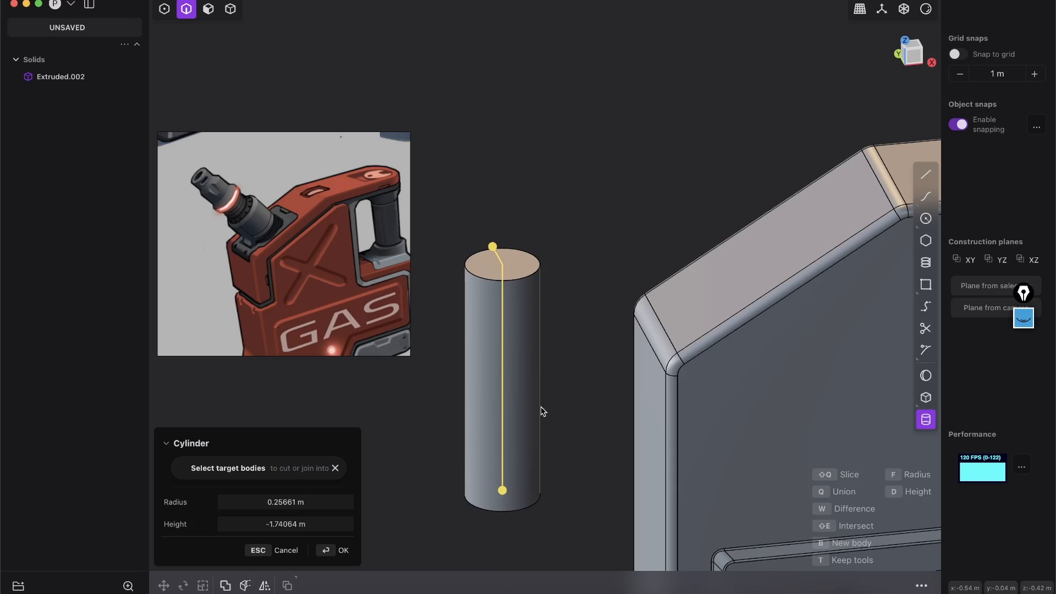
pyautogui.click(554, 403)
pyautogui.moveTo(595, 381); pyautogui.dragTo(482, 292, button='middle')
pyautogui.scroll(-5, 631, 299)
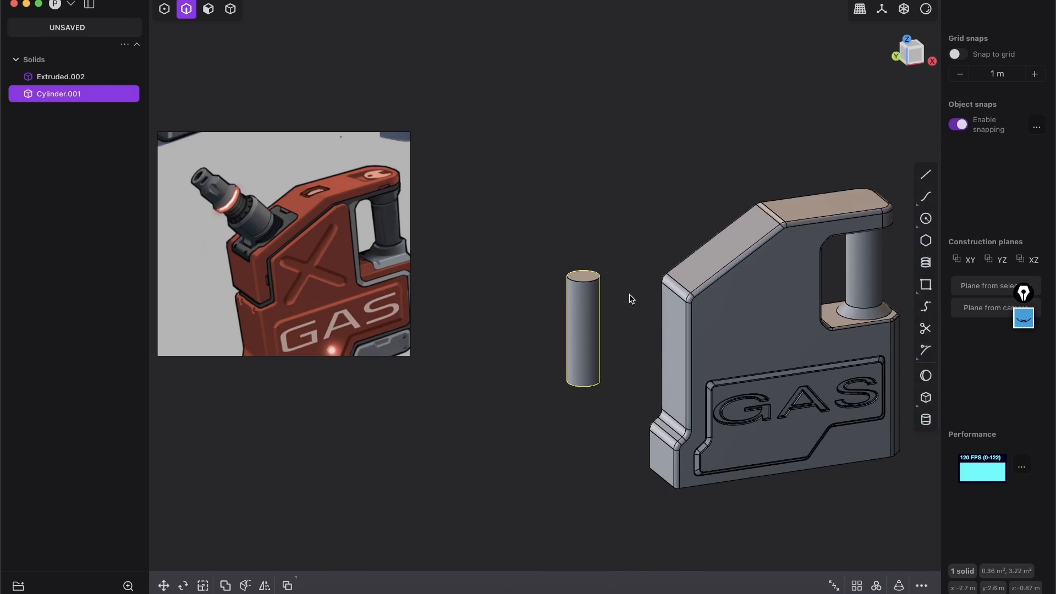
pyautogui.press('x')
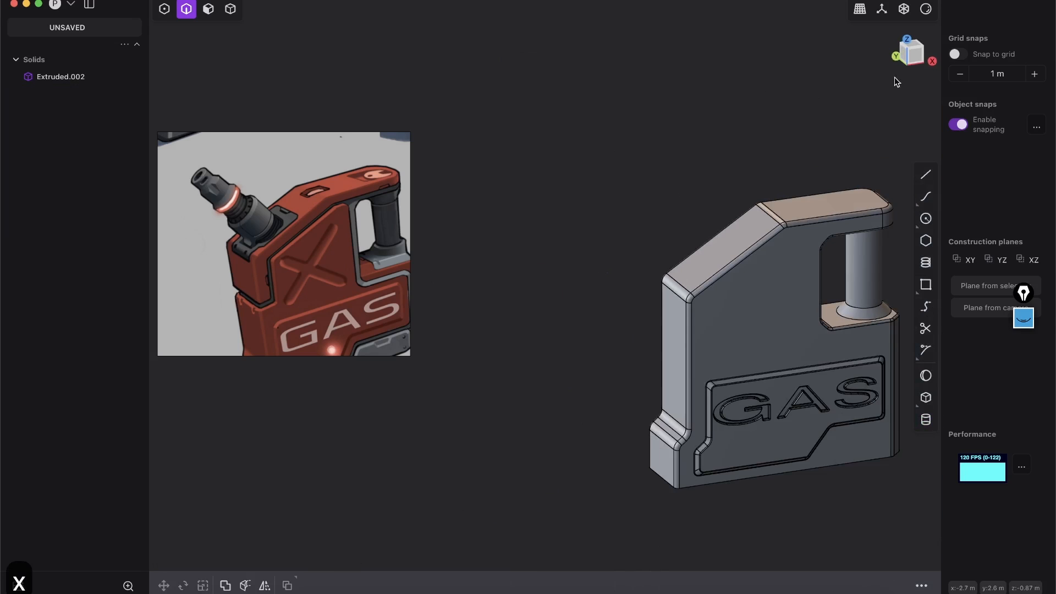
# Step: Draw a slanted line about 2.1 m long in front view, running from the can's upper side face outward across the sloped shoulder
pyautogui.click(913, 58)
pyautogui.scroll(6, 643, 228)
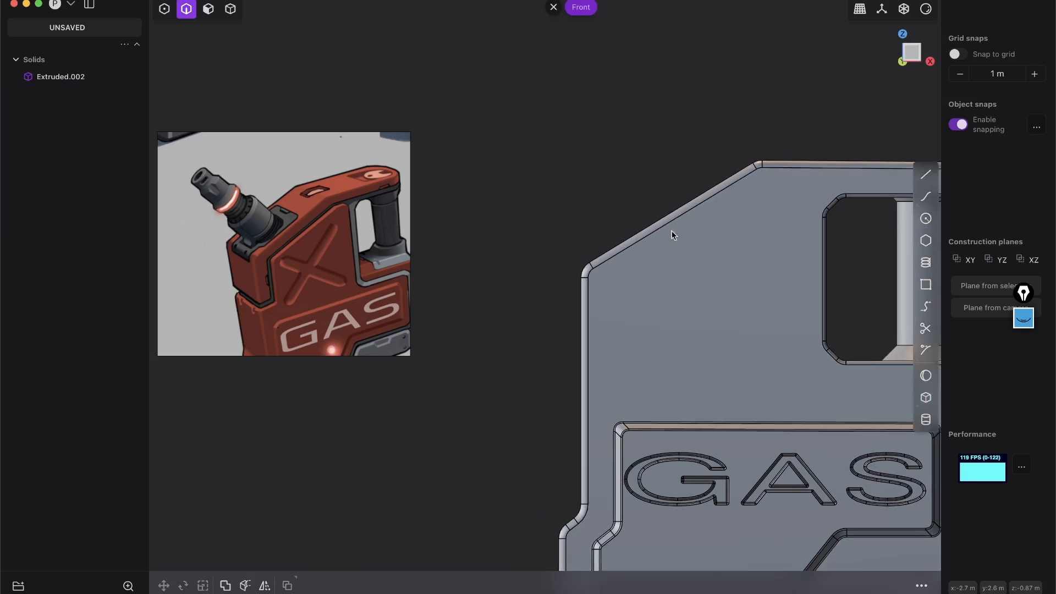
pyautogui.click(926, 175)
pyautogui.scroll(-2, 641, 205)
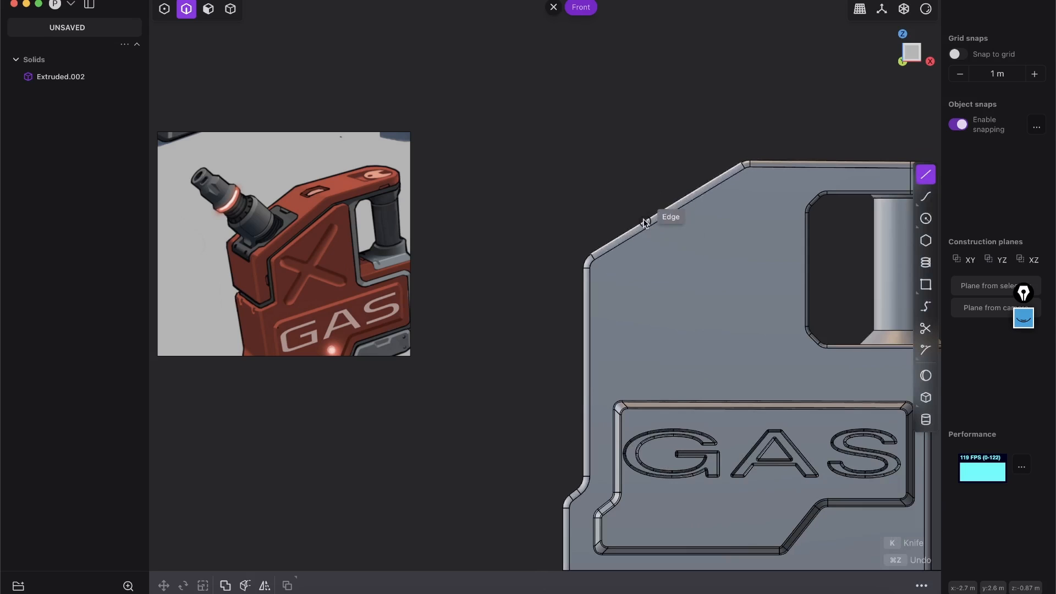
pyautogui.scroll(2, 654, 264)
pyautogui.scroll(-2, 659, 269)
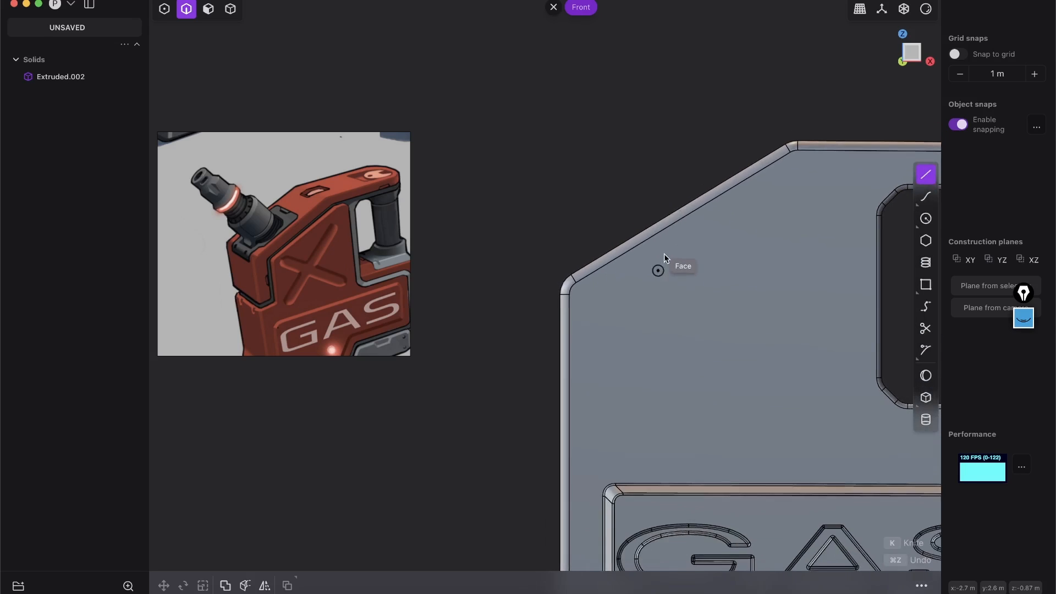
pyautogui.click(649, 305)
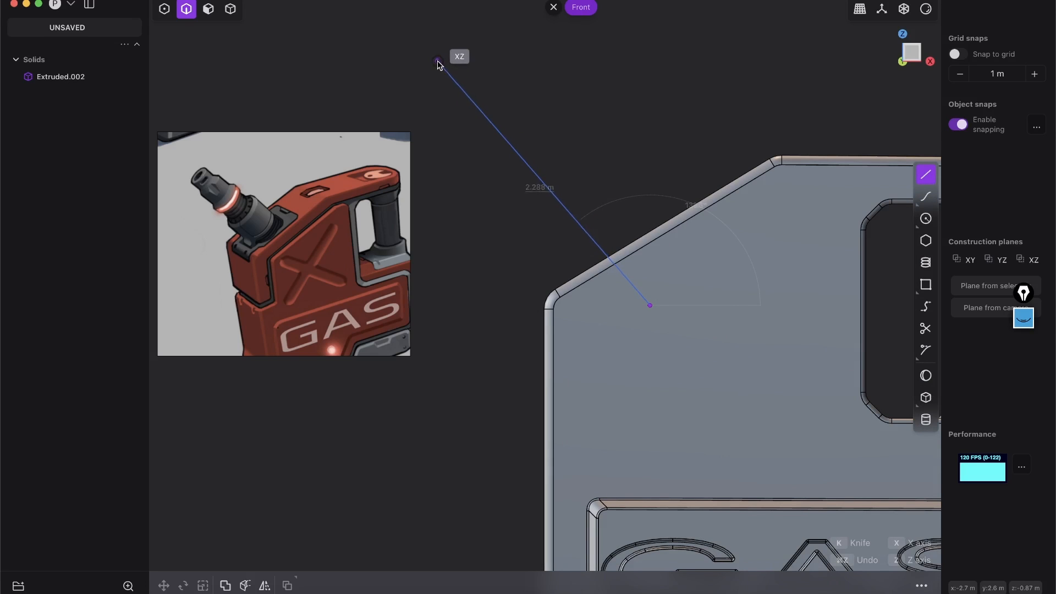
pyautogui.click(457, 78)
pyautogui.scroll(-10, 560, 125)
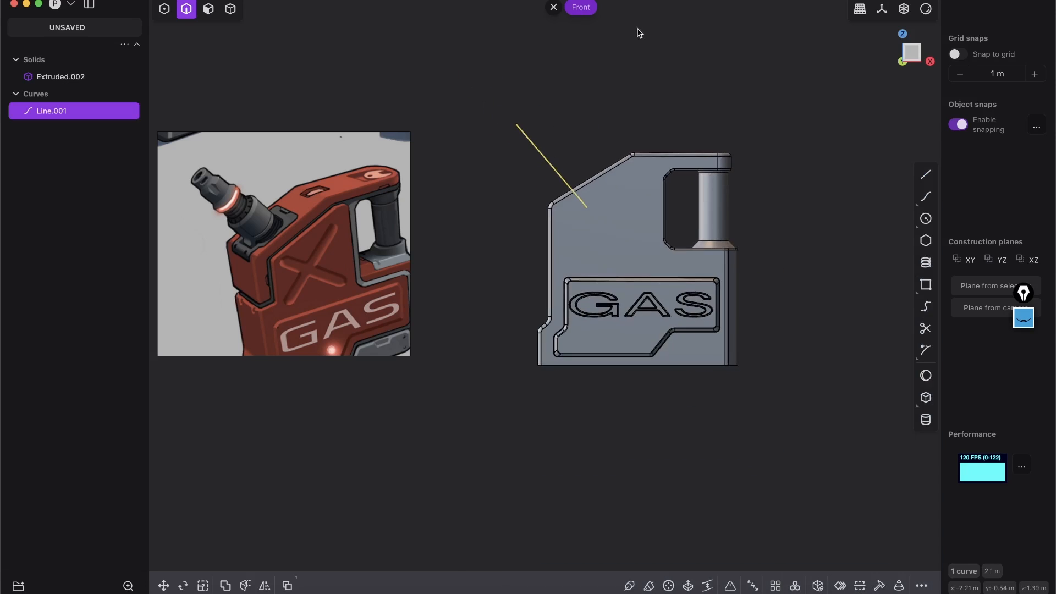
pyautogui.scroll(6, 601, 176)
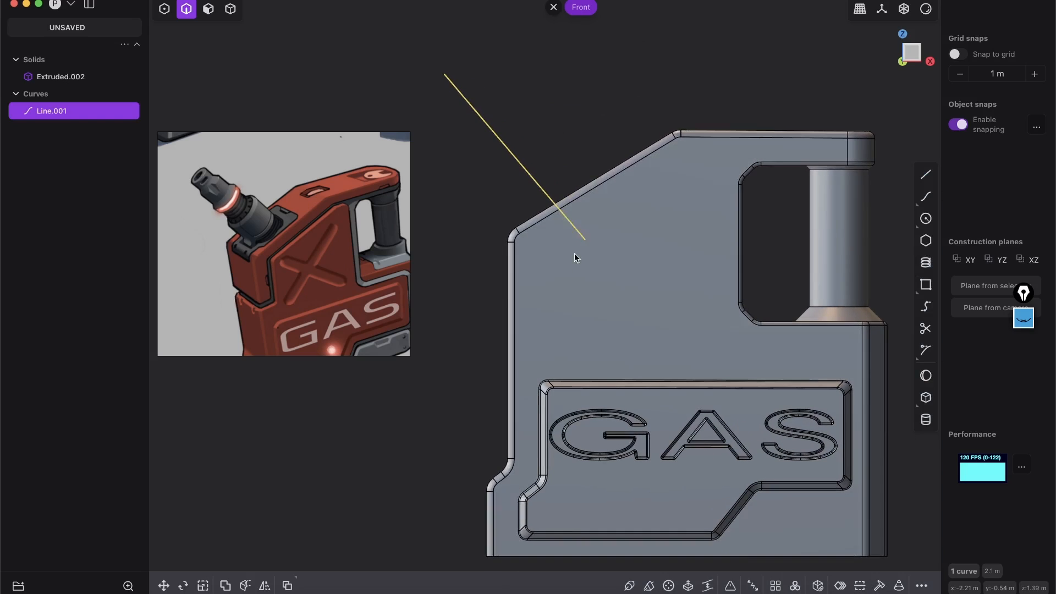
# Step: Move the slanted line to the middle of the can's thickness, at y = 0 m
pyautogui.moveTo(537, 288); pyautogui.dragTo(660, 299, button='middle')
pyautogui.scroll(3, 615, 247)
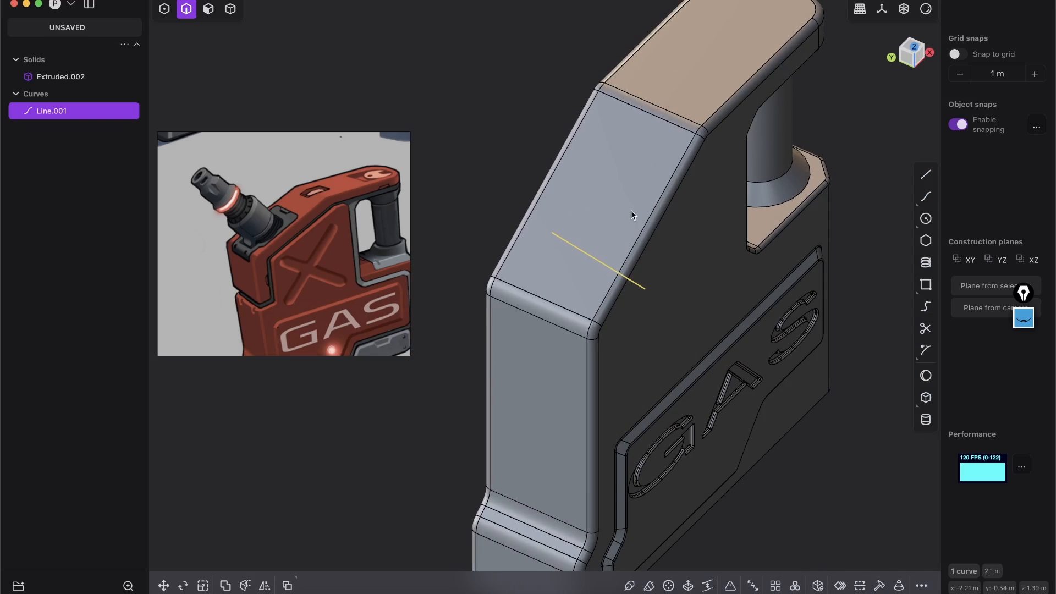
pyautogui.press('g')
pyautogui.moveTo(636, 205); pyautogui.dragTo(630, 270, button='middle')
pyautogui.moveTo(609, 229); pyautogui.dragTo(581, 317)
pyautogui.moveTo(614, 195); pyautogui.dragTo(698, 274, button='middle')
pyautogui.click(349, 558)
# Step: Create a thick solid round pipe along the slanted line as the nozzle, and delete the guide line
pyautogui.click(917, 57)
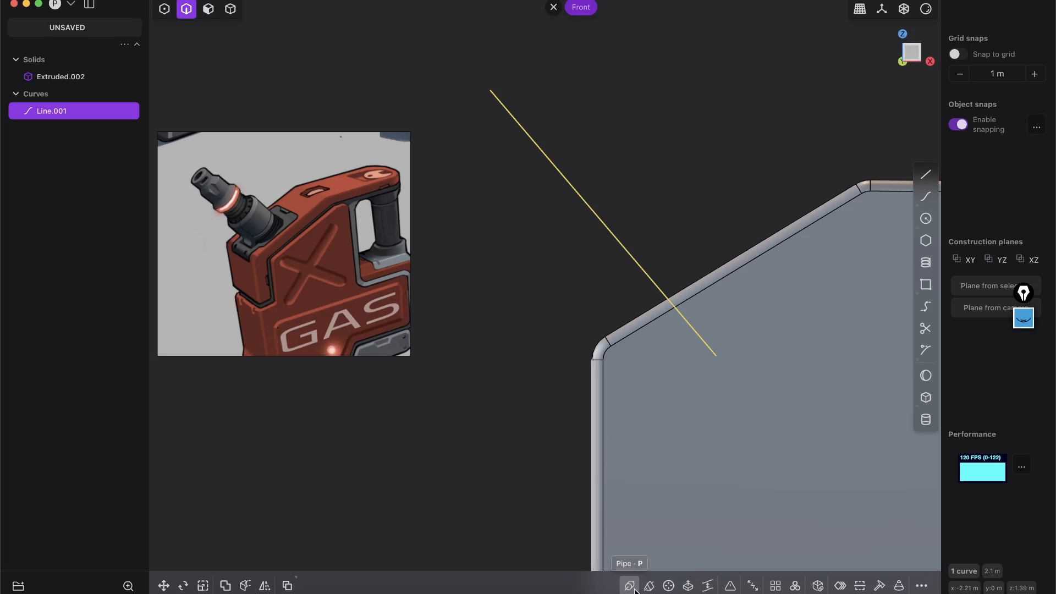
pyautogui.click(629, 586)
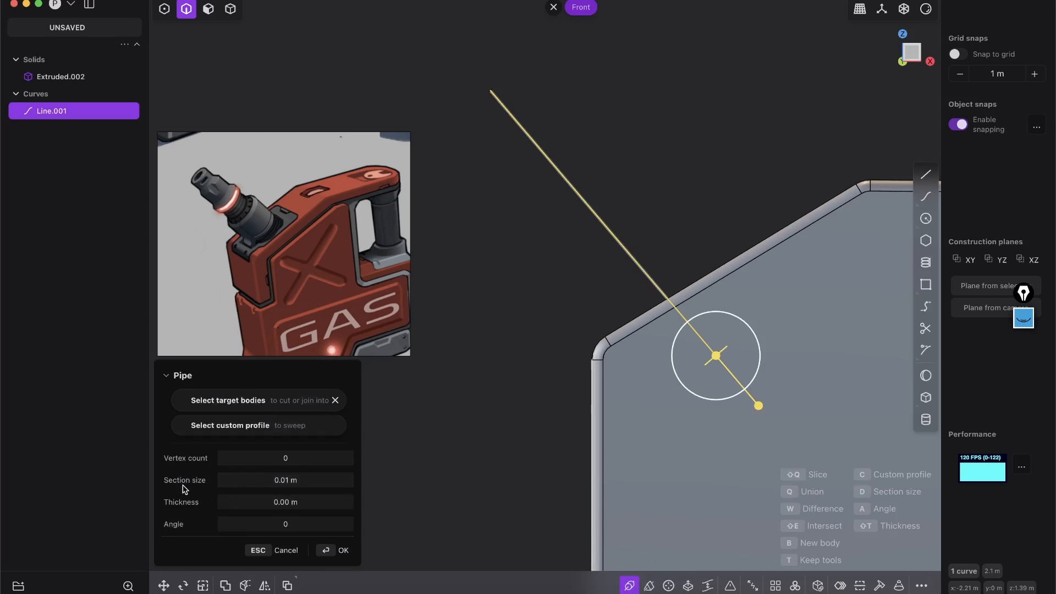
pyautogui.moveTo(286, 480); pyautogui.dragTo(314, 480)
pyautogui.scroll(-5, 770, 192)
pyautogui.moveTo(770, 304); pyautogui.dragTo(774, 275)
pyautogui.moveTo(774, 275); pyautogui.dragTo(899, 280, button='middle')
pyautogui.click(345, 556)
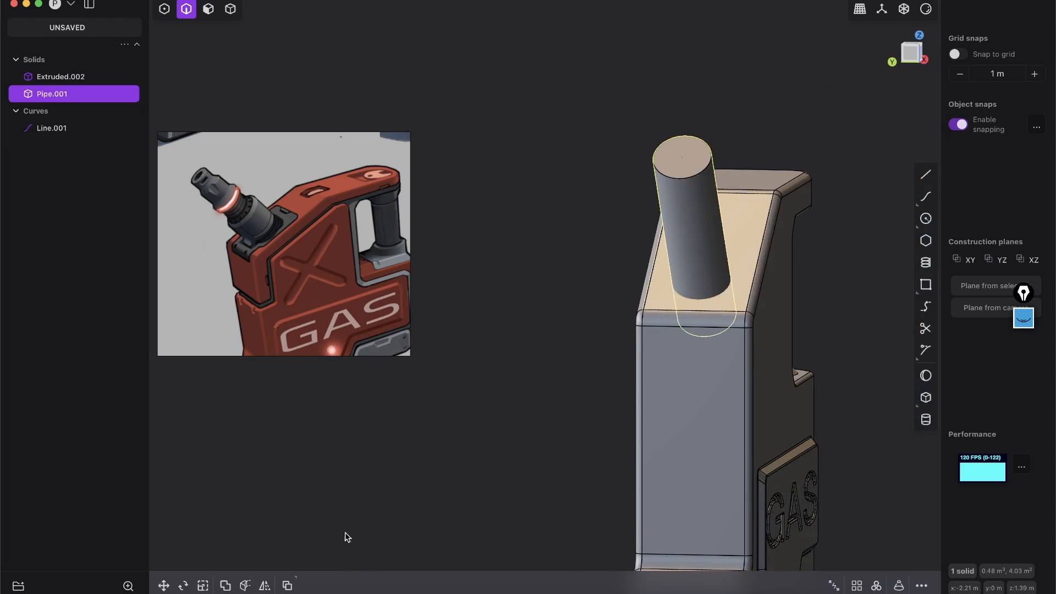
pyautogui.click(43, 129)
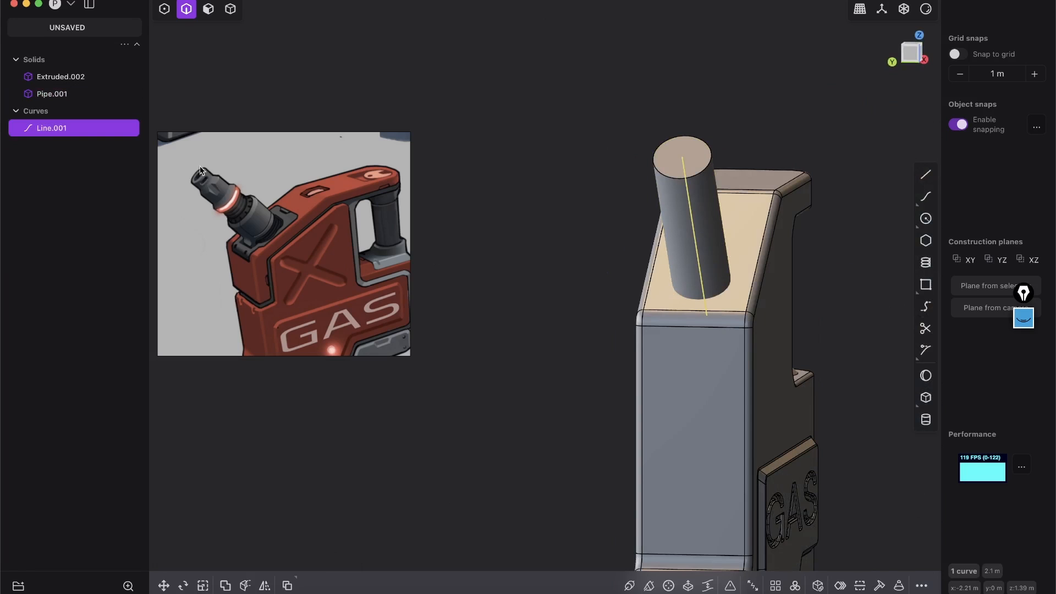
pyautogui.press('x')
# Step: Draw a straight line about 1.3 m long diagonally across the nozzle pipe in front view
pyautogui.moveTo(632, 172); pyautogui.dragTo(625, 267, button='middle')
pyautogui.scroll(3, 625, 267)
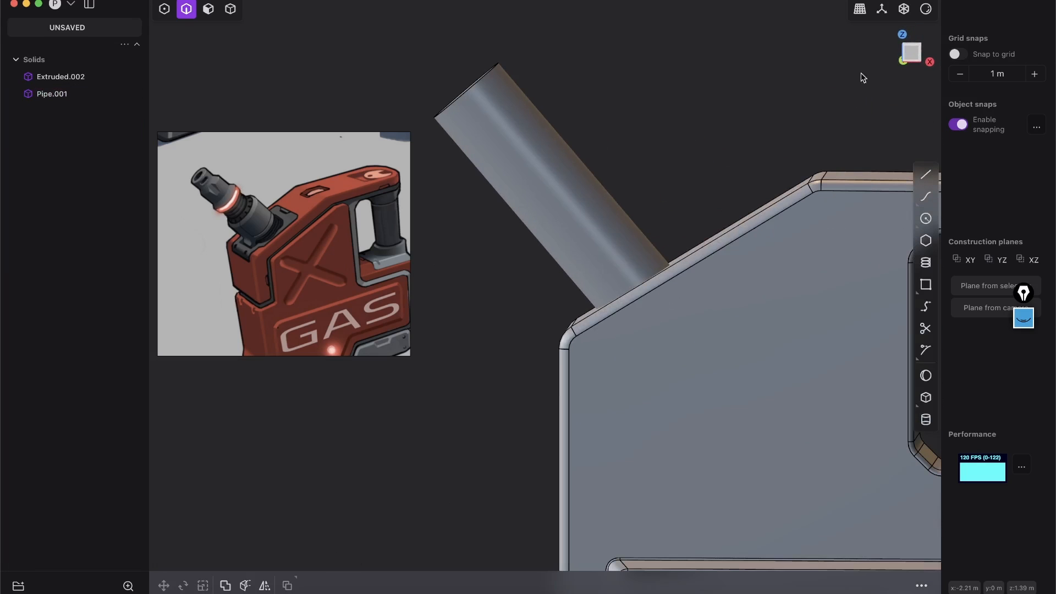
pyautogui.click(901, 61)
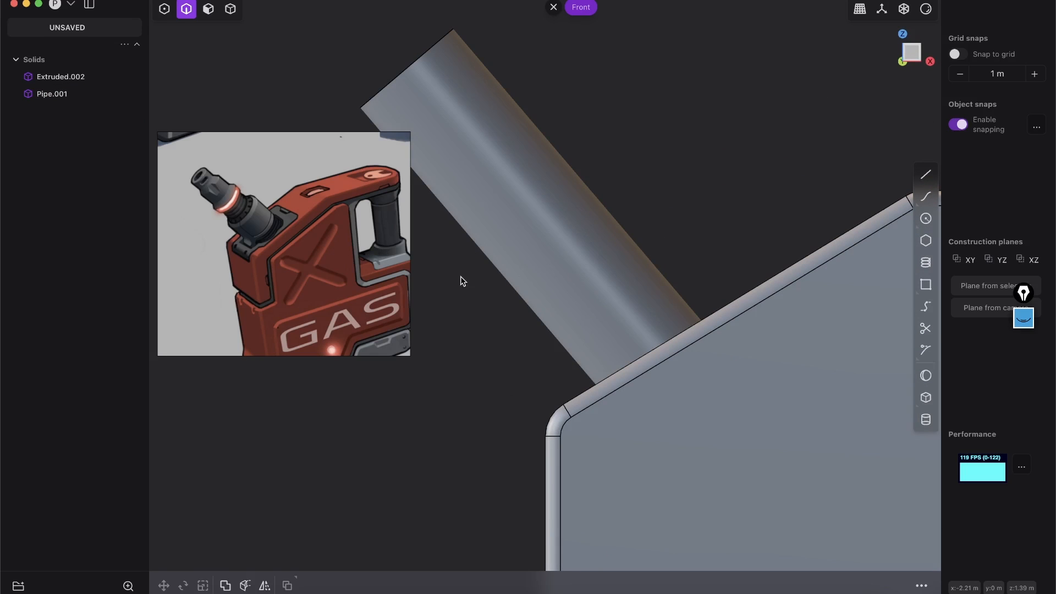
pyautogui.keyDown('shift'); pyautogui.moveTo(582, 229); pyautogui.dragTo(618, 238, button='middle'); pyautogui.keyUp('shift')
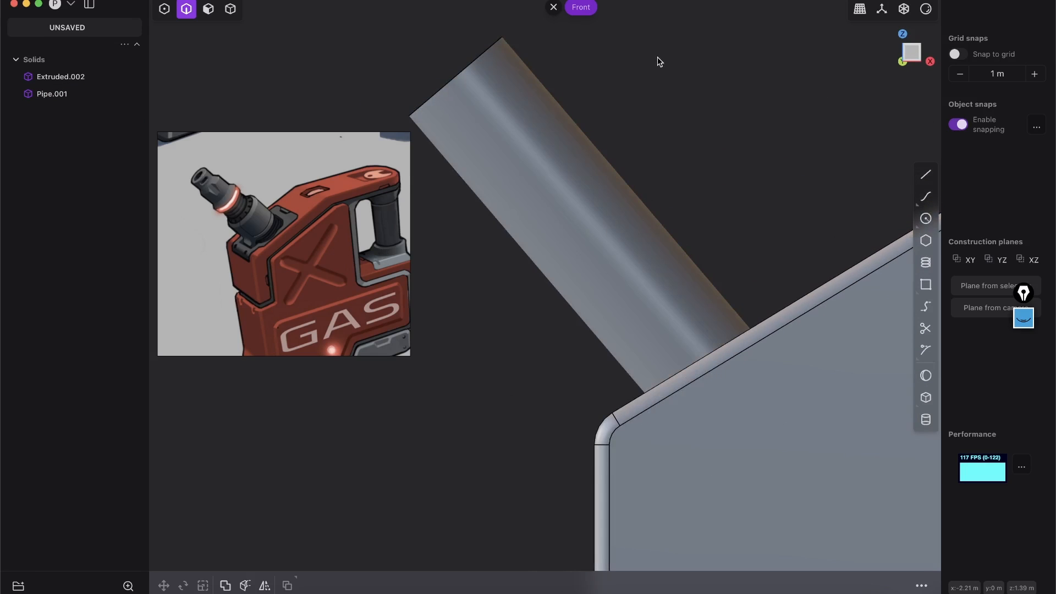
pyautogui.moveTo(369, 199); pyautogui.dragTo(745, 133, button='middle')
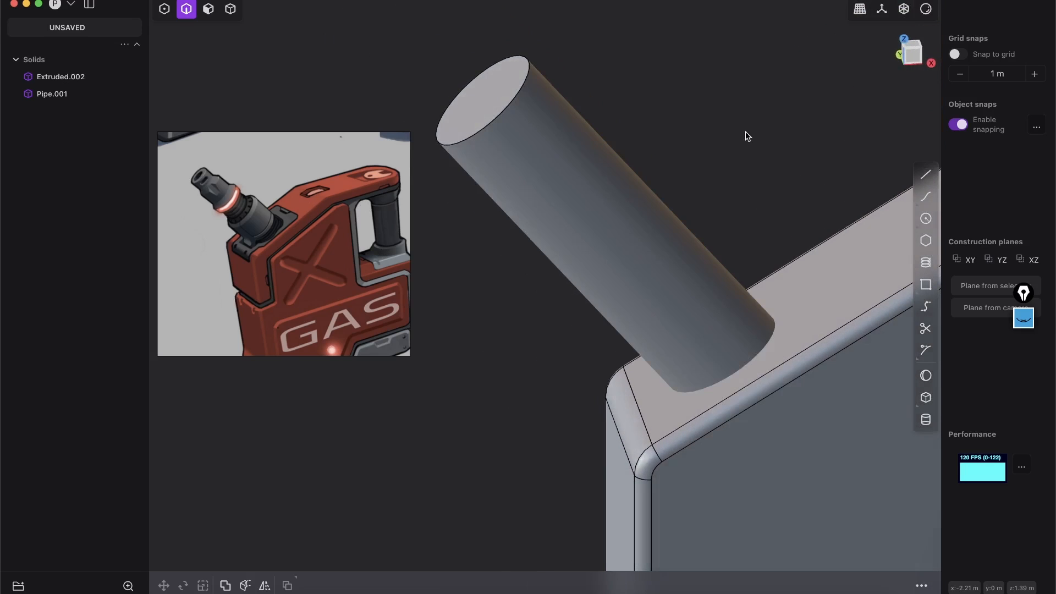
pyautogui.click(917, 62)
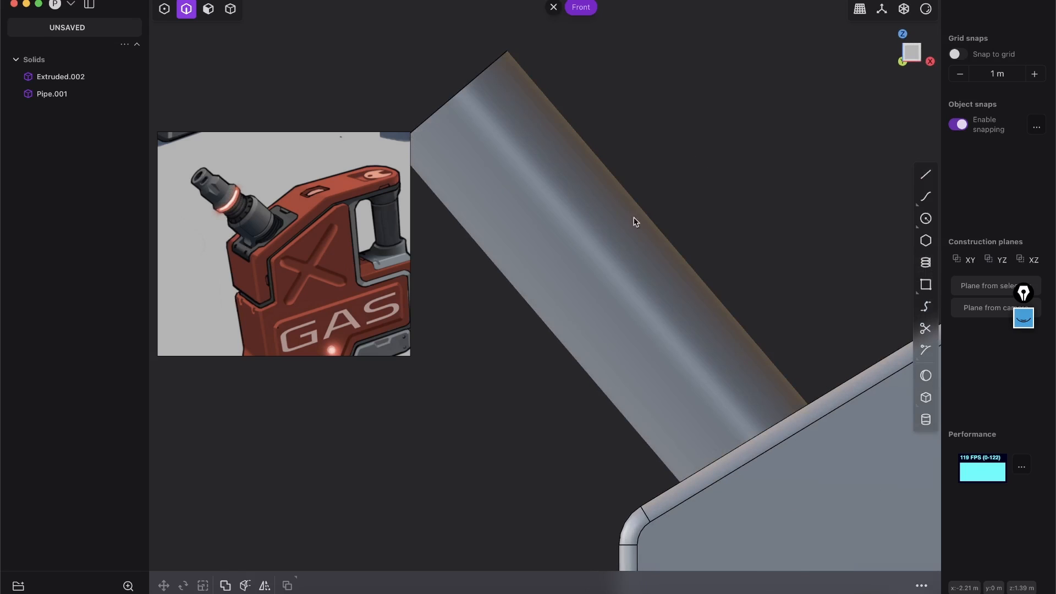
pyautogui.keyDown('shift'); pyautogui.moveTo(648, 275); pyautogui.dragTo(624, 173, button='middle'); pyautogui.keyUp('shift')
pyautogui.click(927, 175)
pyautogui.click(706, 87)
pyautogui.click(440, 326)
pyautogui.press('Escape')
pyautogui.press('Escape')
# Step: Project the cross line onto the nozzle pipe to split its surface
pyautogui.moveTo(612, 172); pyautogui.dragTo(645, 115, button='middle')
pyautogui.click(635, 117)
pyautogui.hotkey('shift', '1')
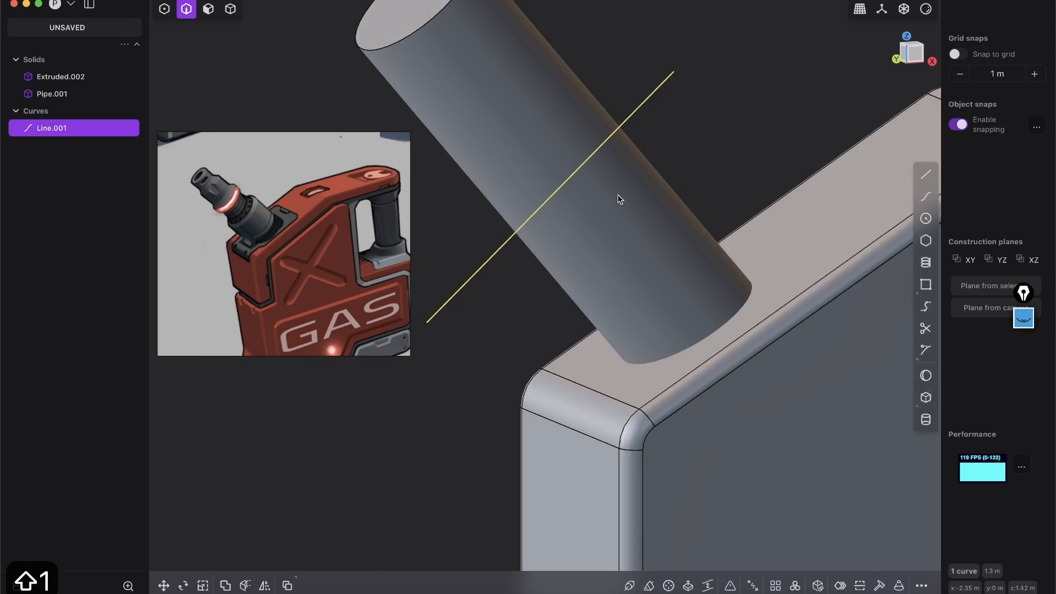
pyautogui.moveTo(581, 189); pyautogui.dragTo(608, 181, button='middle')
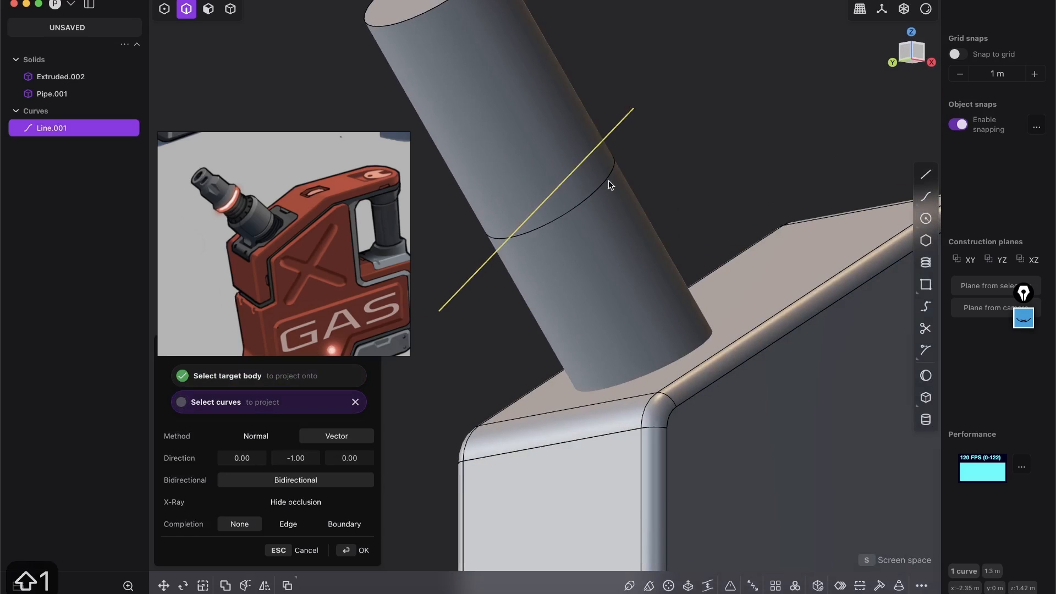
pyautogui.click(608, 183)
# Step: Offset the upper section of the split pipe face inward by about 0.064 m
pyautogui.press('2')
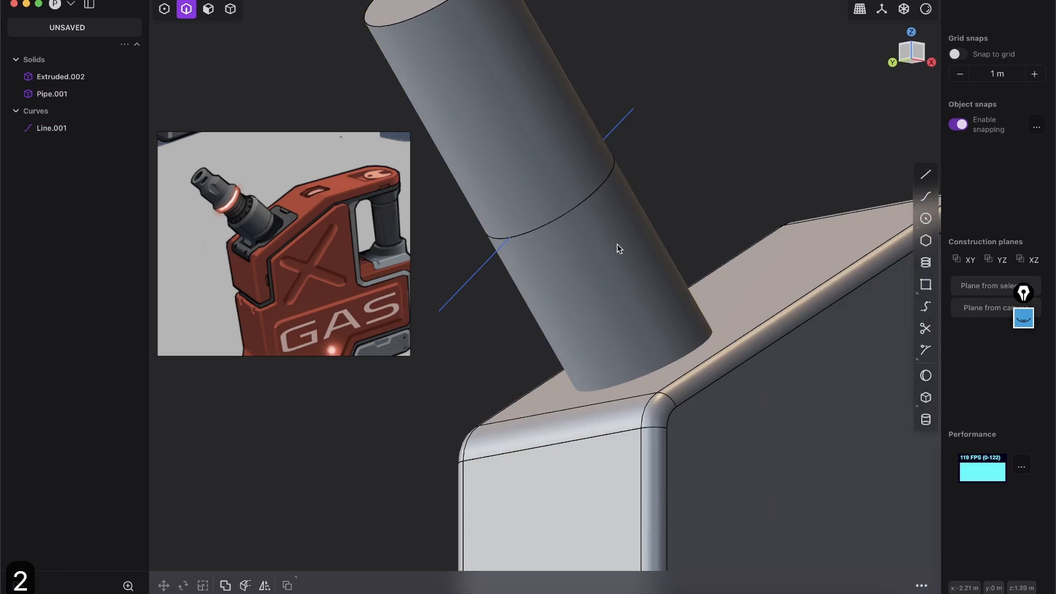
pyautogui.press('3')
pyautogui.click(564, 163)
pyautogui.moveTo(573, 90); pyautogui.dragTo(569, 107)
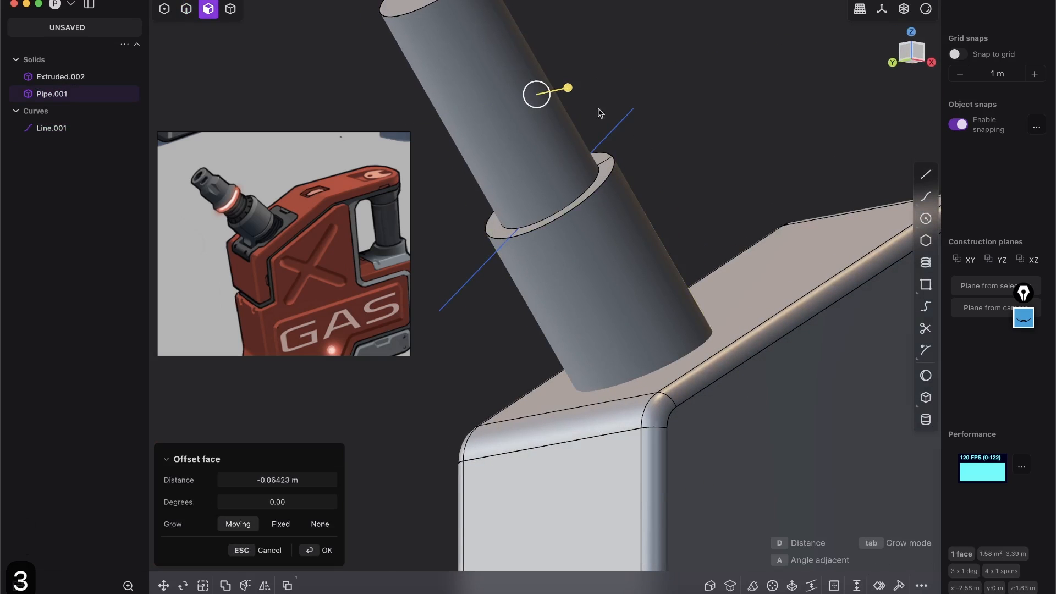
# Step: Undo the face offset and the projected split, and delete the cross line
pyautogui.press('super+z')
pyautogui.press('super+z')
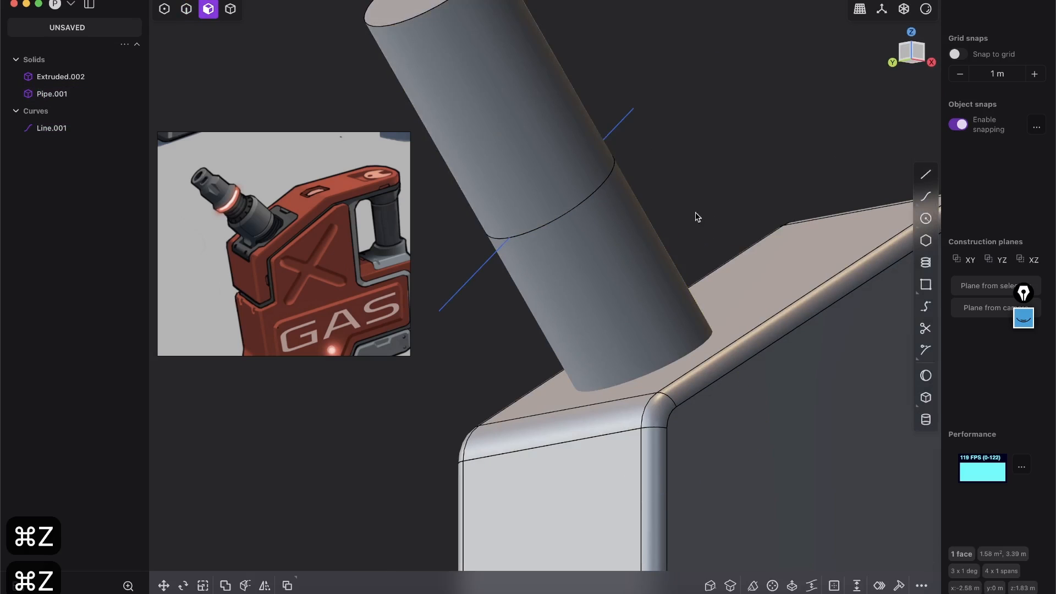
pyautogui.press('super+z')
pyautogui.press('super+z')
pyautogui.click(630, 124)
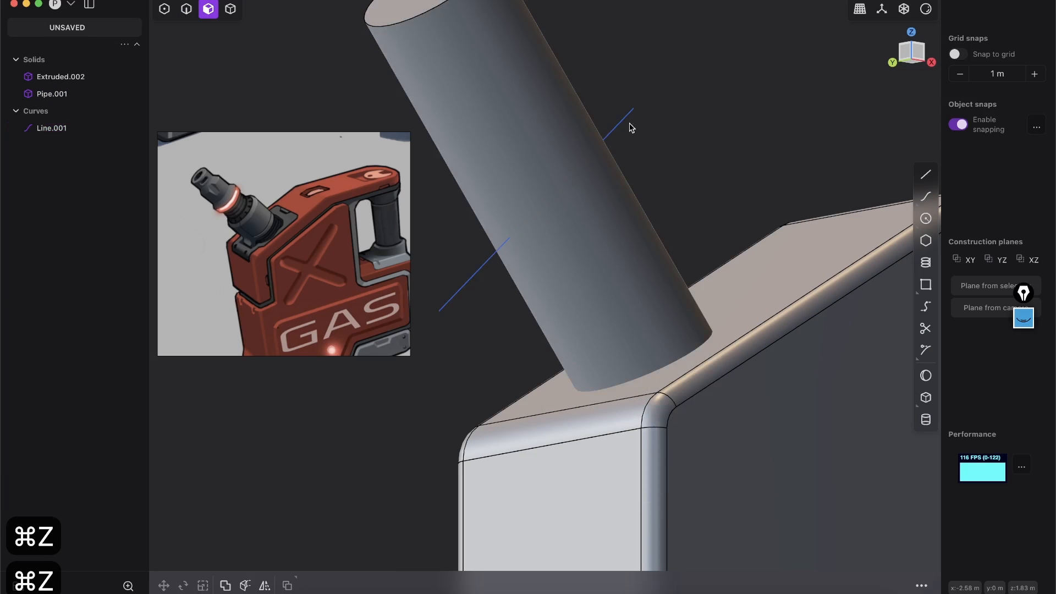
pyautogui.press('2')
pyautogui.click(612, 128)
pyautogui.press('x')
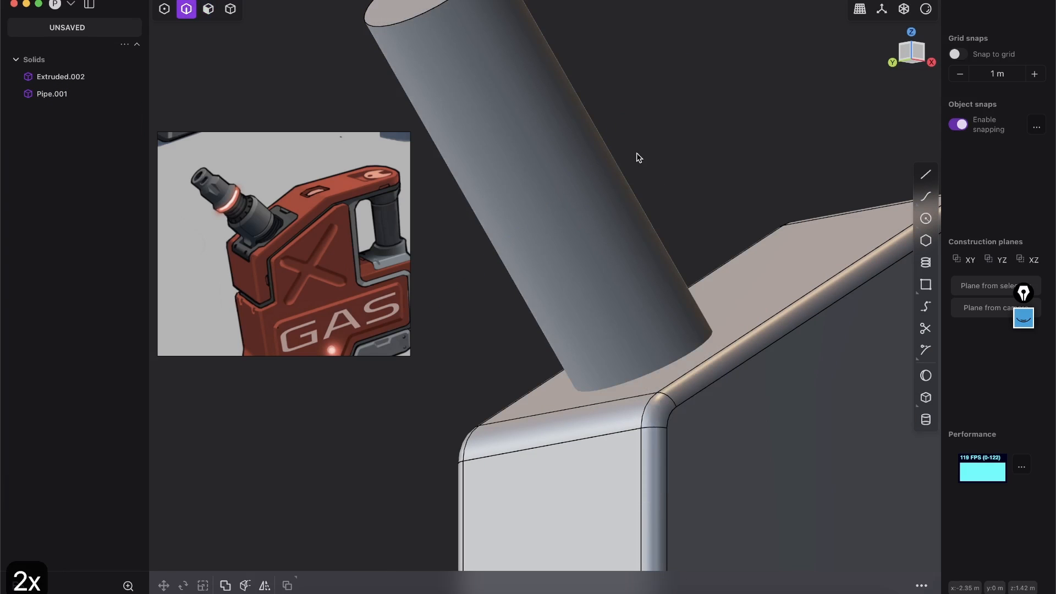
# Step: Start an Offset face operation on the nozzle pipe's outer surface in front view
pyautogui.click(913, 56)
pyautogui.click(211, 15)
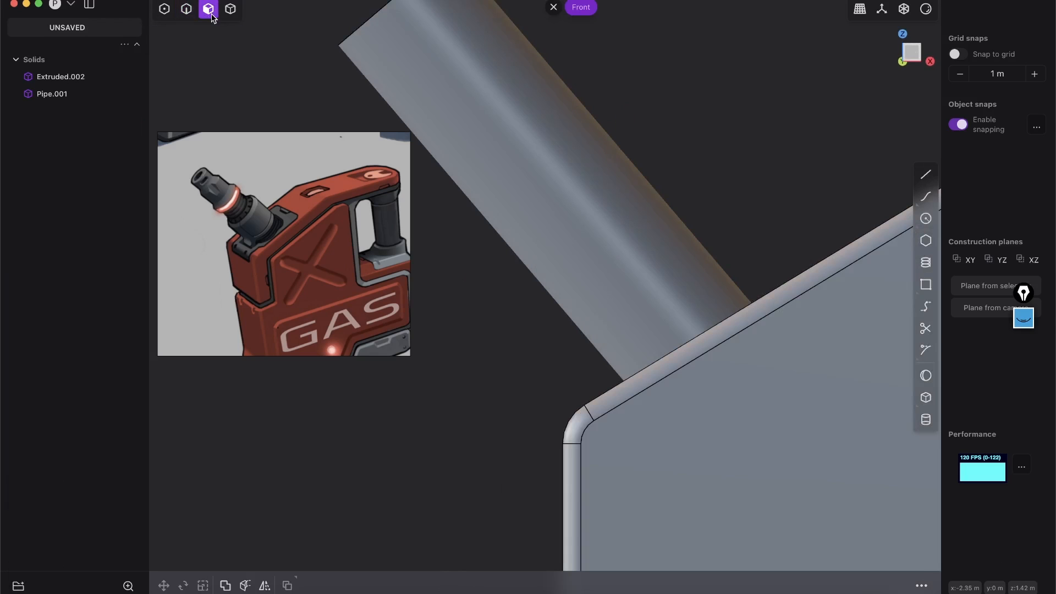
pyautogui.click(528, 99)
pyautogui.press('o')
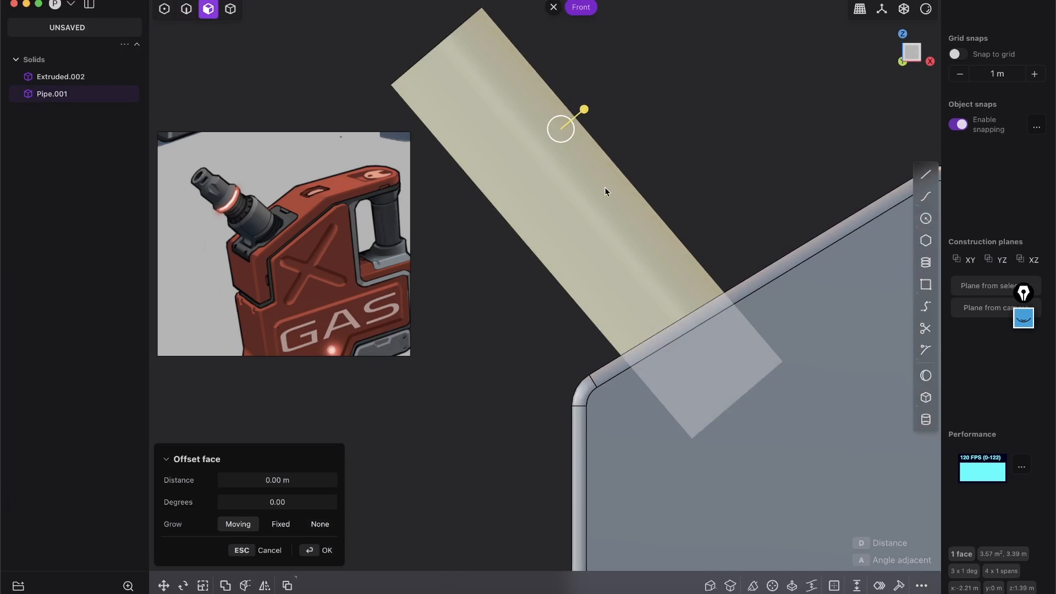
# Step: Mark six freehand annotation strokes across the nozzle pipe as possible section divisions, and clear them
pyautogui.click(1024, 319)
pyautogui.click(1023, 374)
pyautogui.moveTo(663, 216); pyautogui.dragTo(565, 321)
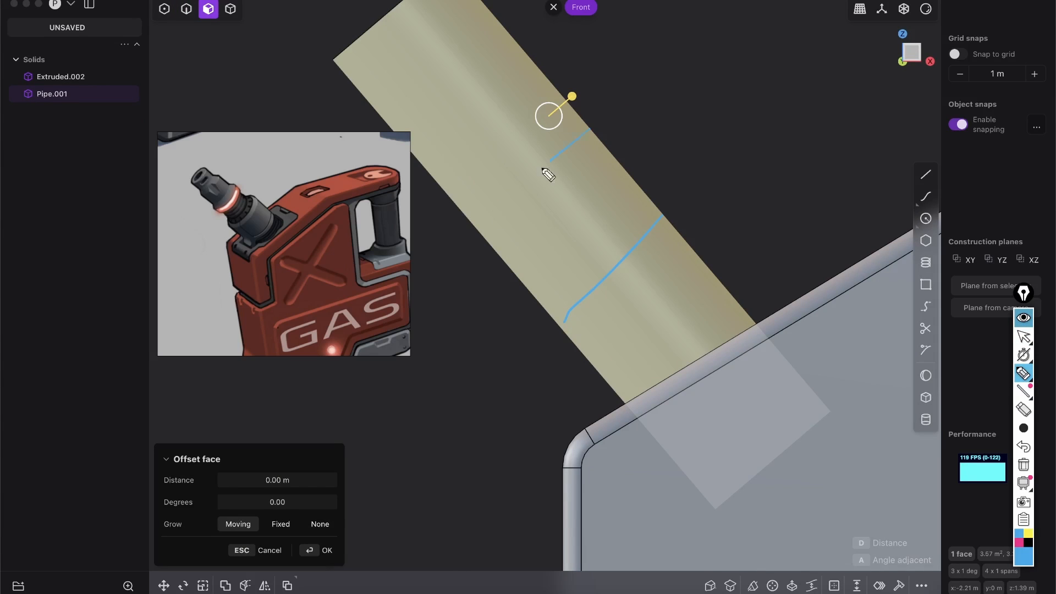
pyautogui.moveTo(476, 22); pyautogui.dragTo(382, 114)
pyautogui.moveTo(482, 121); pyautogui.dragTo(440, 160)
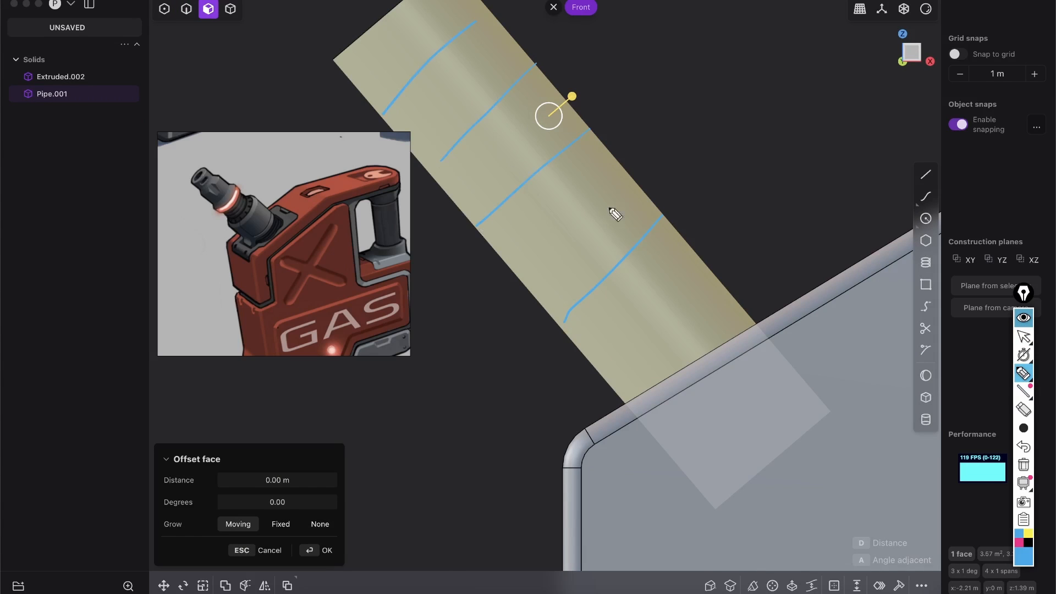
pyautogui.moveTo(706, 269); pyautogui.dragTo(583, 378)
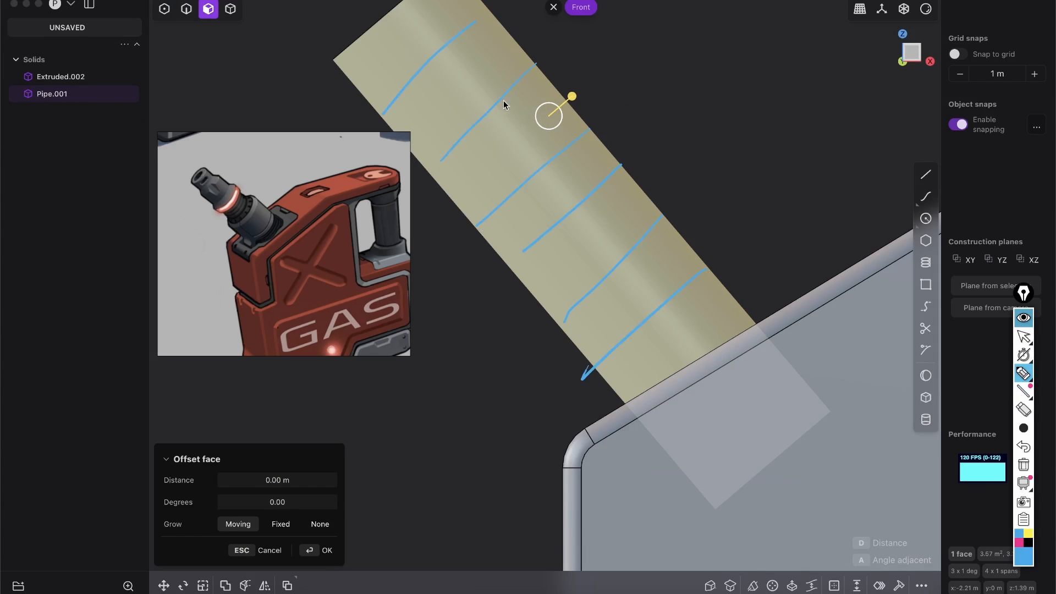
pyautogui.click(1023, 481)
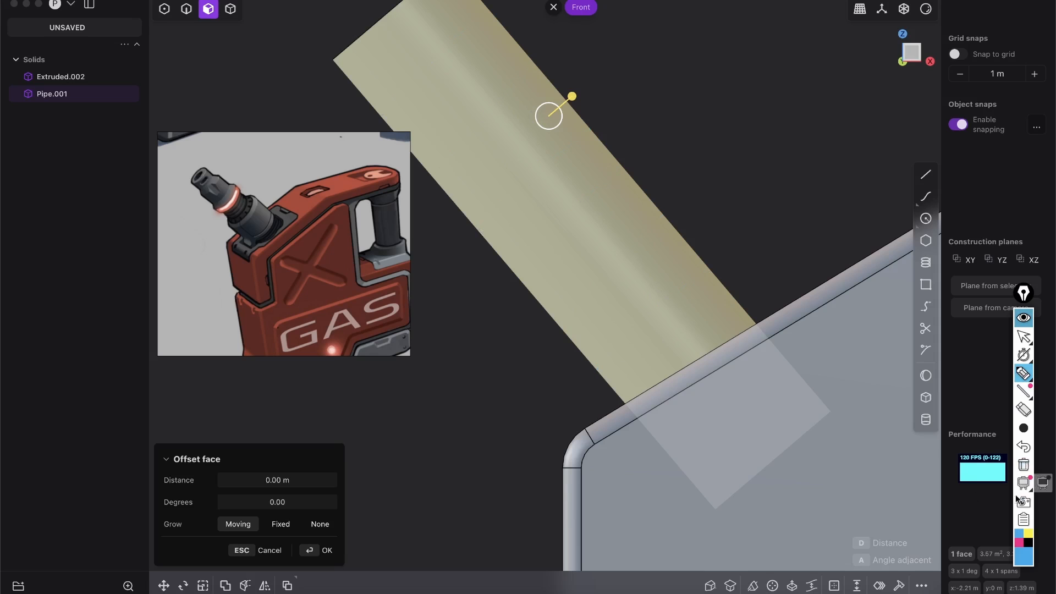
# Step: Split the nozzle pipe's outer face with one Isoparam cut around its circumference, between mid-length and the gas can's shoulder
pyautogui.click(1023, 318)
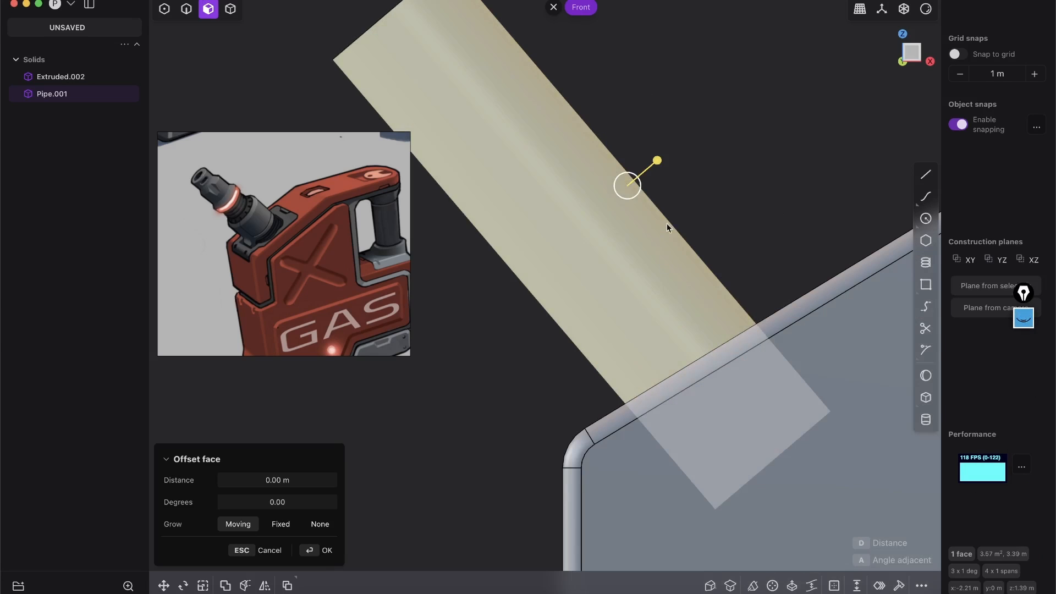
pyautogui.write('f')
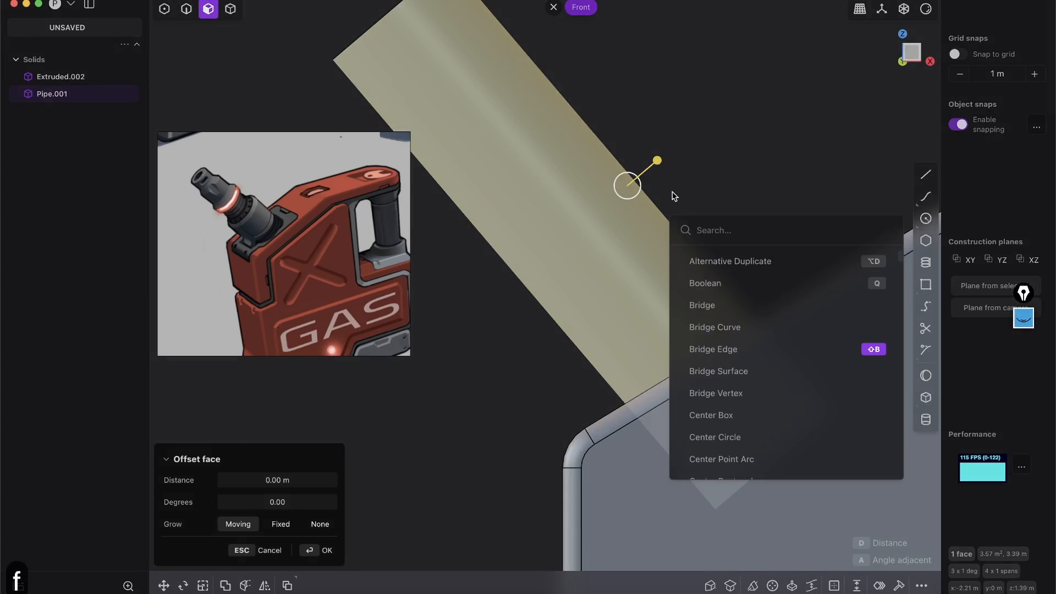
pyautogui.write('iso')
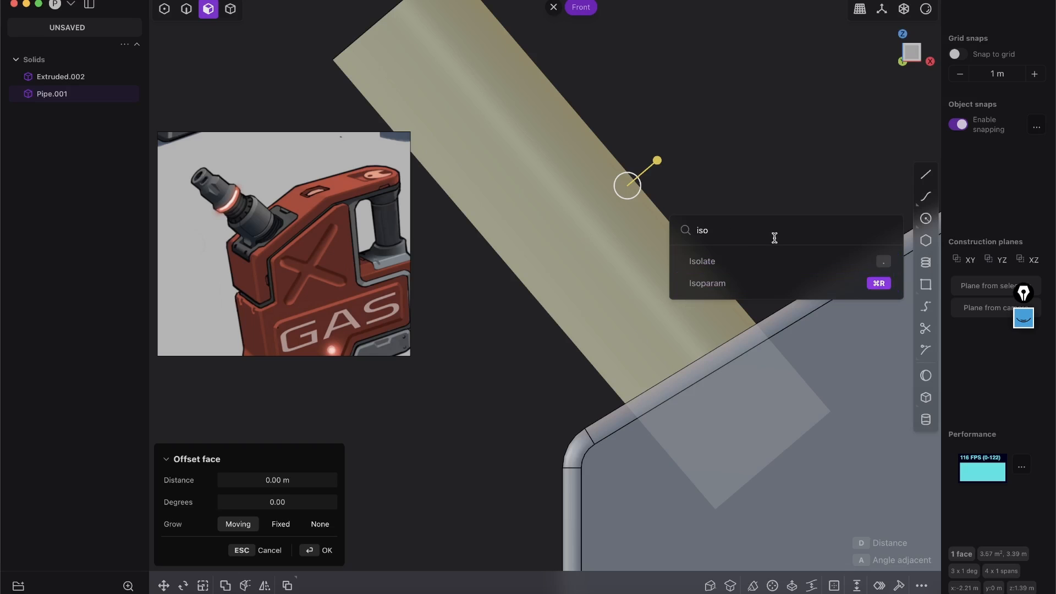
pyautogui.click(705, 283)
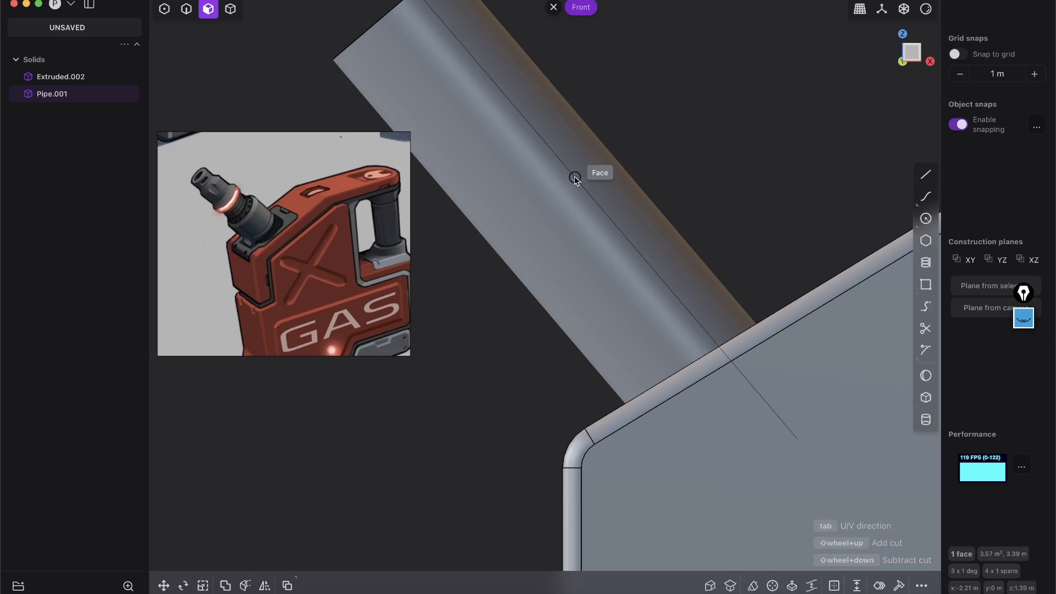
pyautogui.press('Tab')
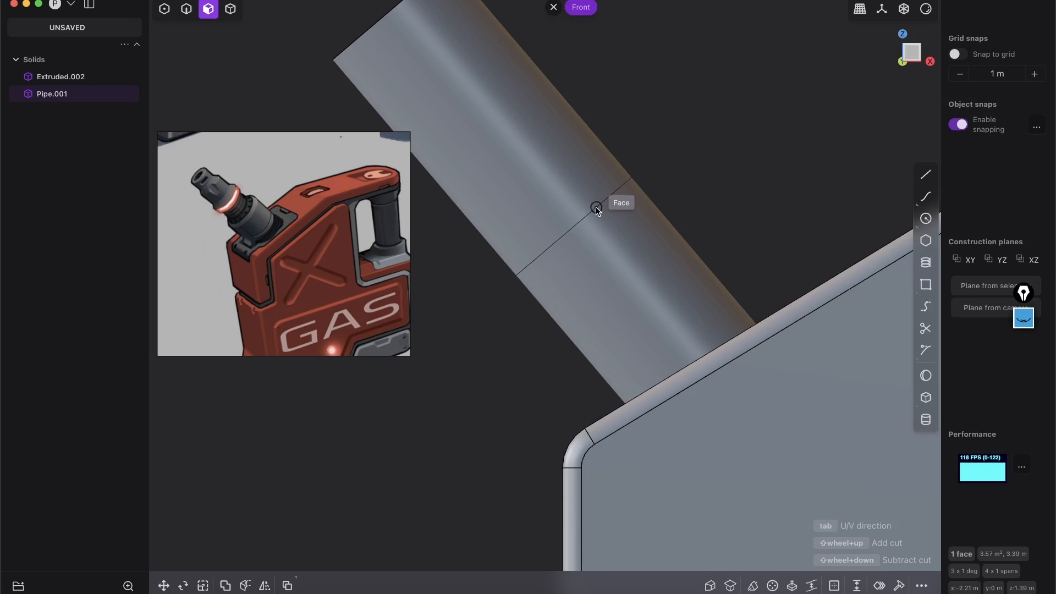
pyautogui.click(617, 203)
pyautogui.click(669, 112)
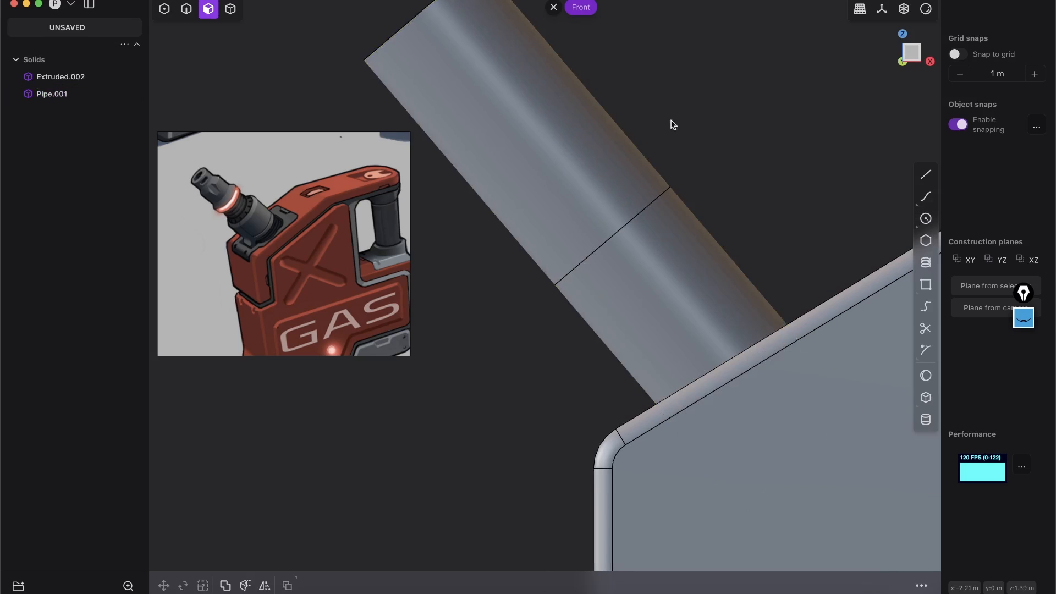
# Step: Examine the two pipe sections and the cut between them from an angle, and return to front view
pyautogui.moveTo(669, 115); pyautogui.dragTo(681, 176, button='right')
pyautogui.click(581, 186)
pyautogui.click(694, 298)
pyautogui.click(616, 216)
pyautogui.moveTo(646, 233); pyautogui.dragTo(693, 255, button='middle')
pyautogui.click(625, 121)
pyautogui.click(690, 283)
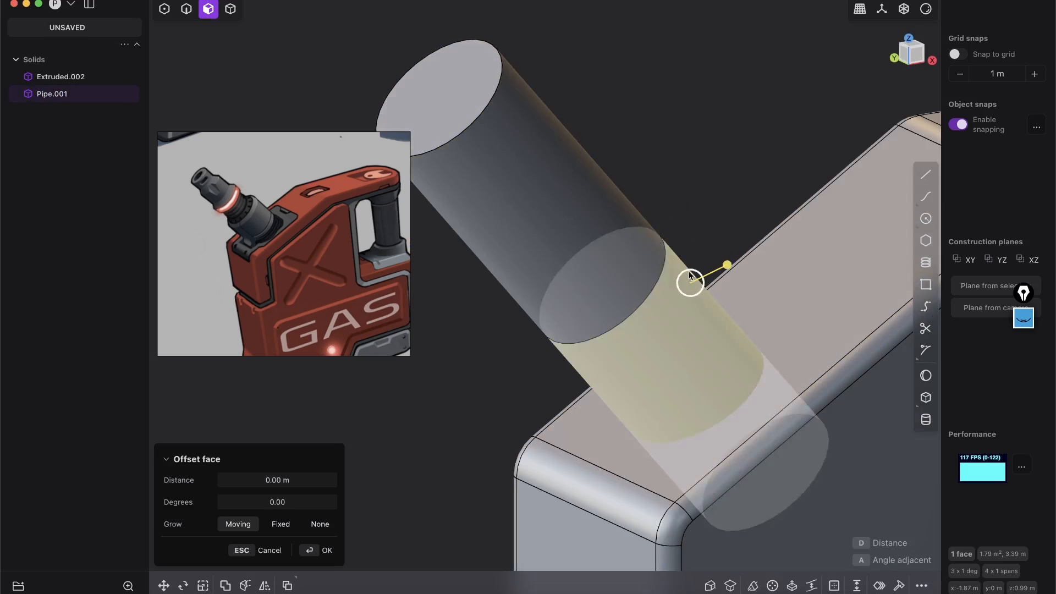
pyautogui.click(48, 94)
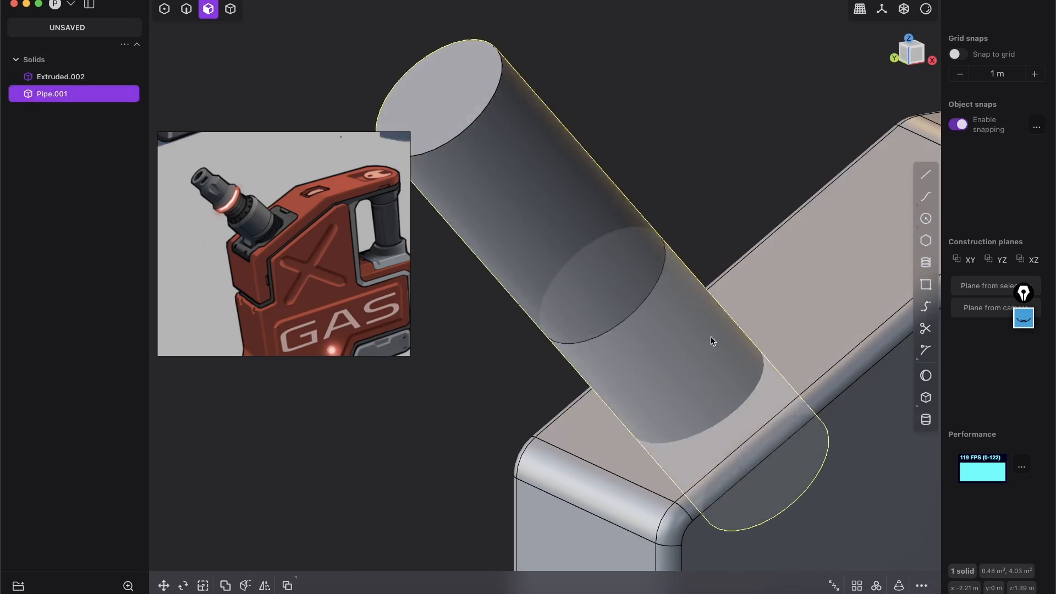
pyautogui.moveTo(648, 232); pyautogui.dragTo(568, 206, button='middle')
pyautogui.moveTo(566, 252); pyautogui.dragTo(544, 236, button='middle')
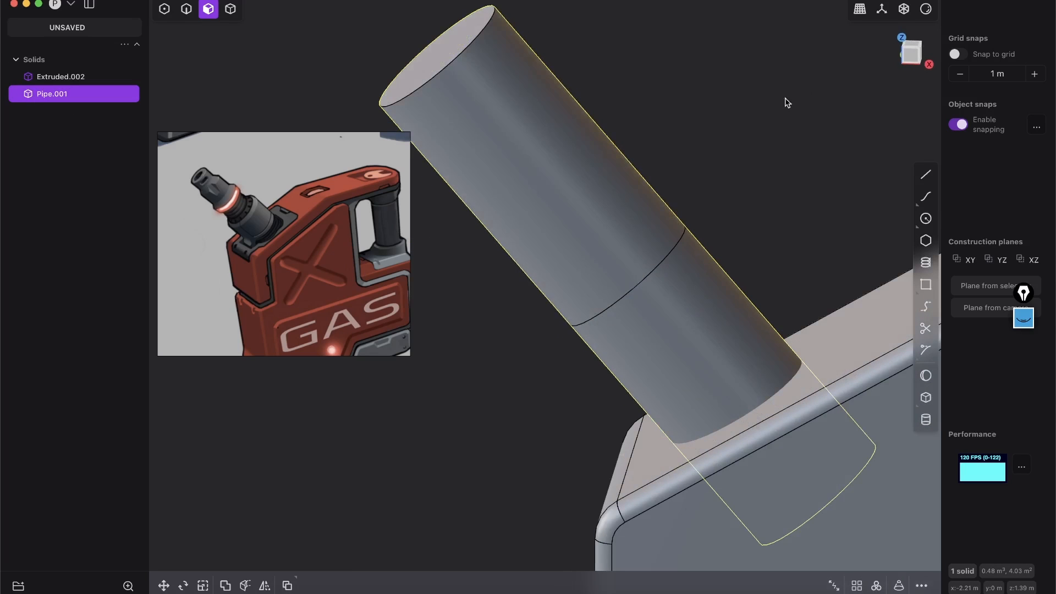
pyautogui.click(915, 62)
pyautogui.click(668, 122)
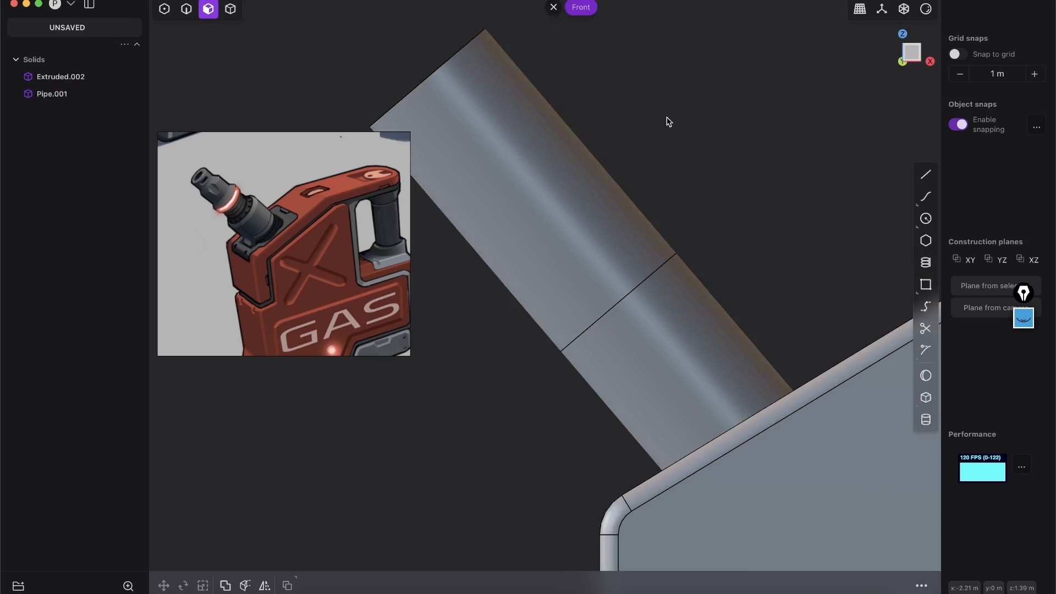
# Step: Look up the Isoparam command and its shortcut options with the upper pipe section selected
pyautogui.click(567, 184)
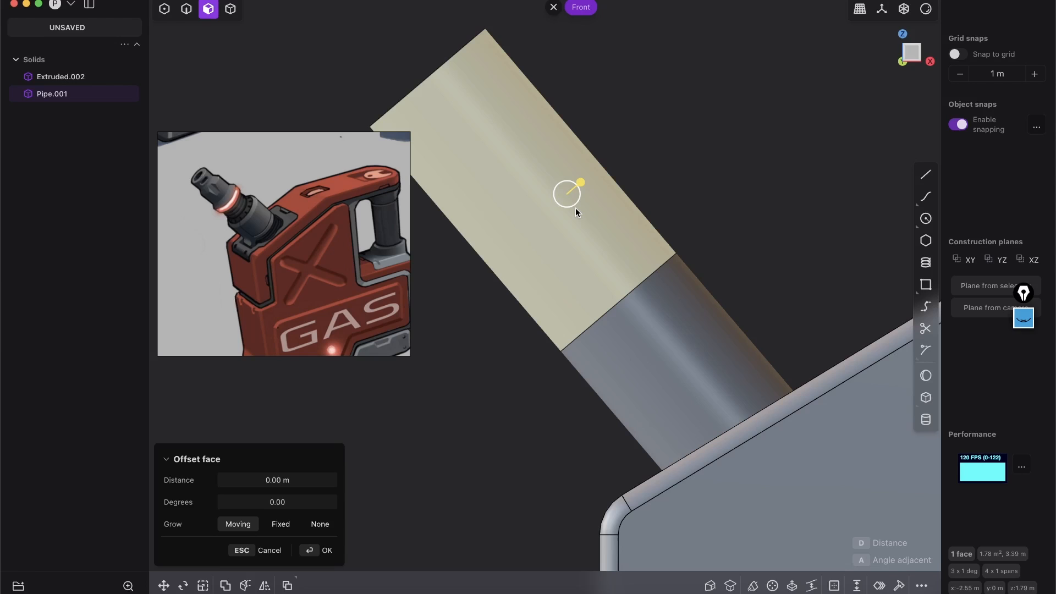
pyautogui.write('fi')
pyautogui.press('BackSpace')
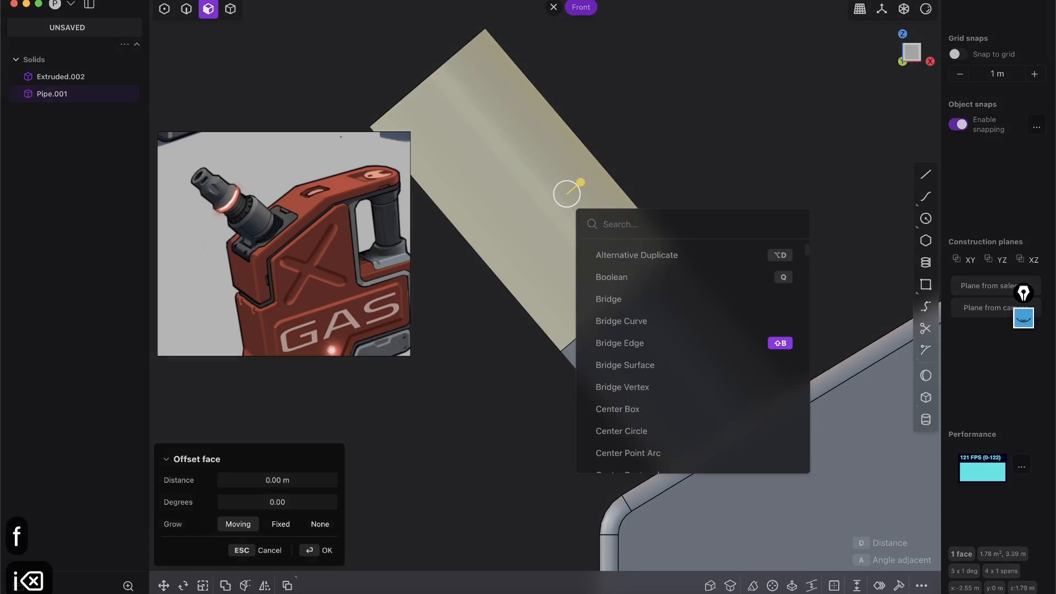
pyautogui.write('iso')
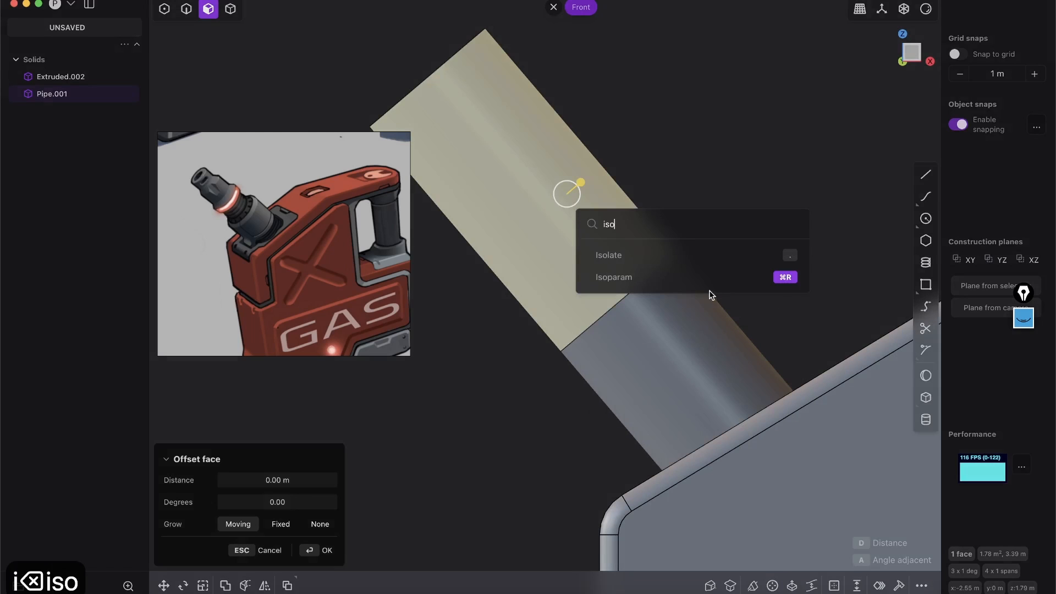
pyautogui.rightClick(624, 285)
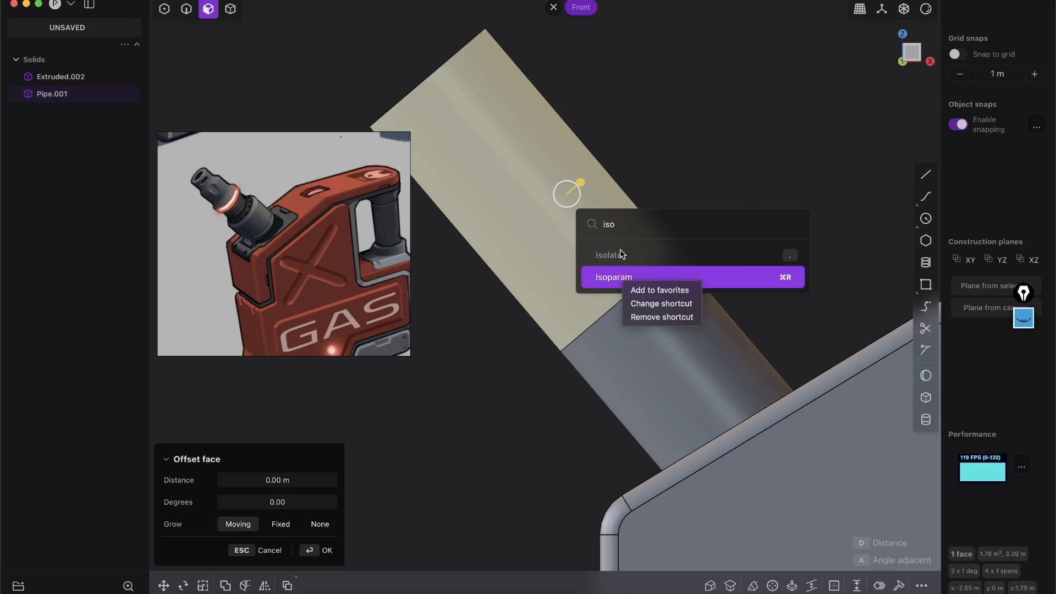
pyautogui.click(663, 170)
pyautogui.press('Escape')
pyautogui.press('Escape')
# Step: Split the upper pipe section near its middle with a second circumferential Isoparam cut
pyautogui.click(556, 164)
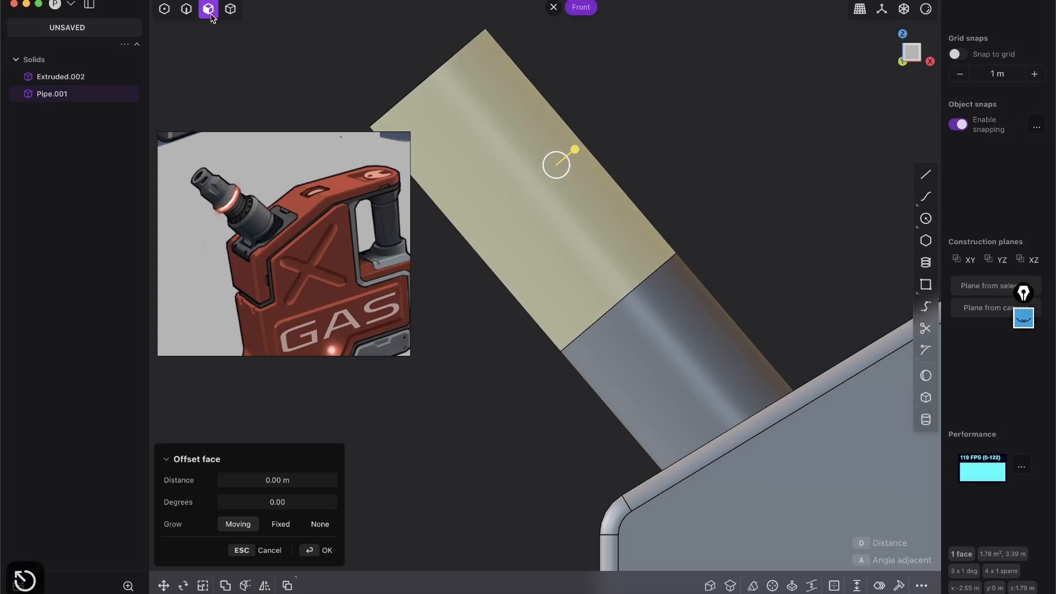
pyautogui.press('super+r')
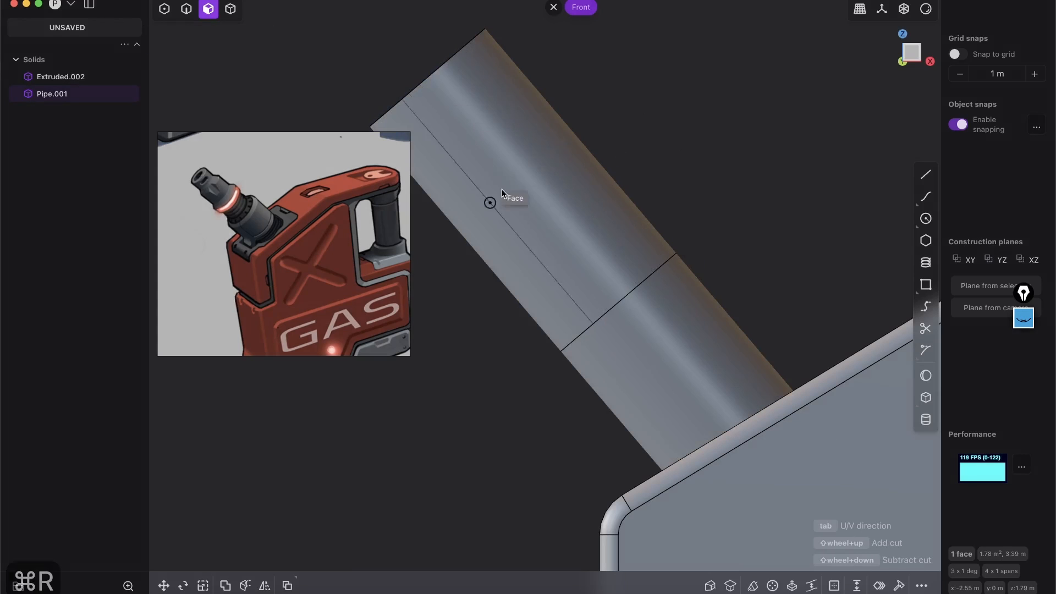
pyautogui.press('Tab')
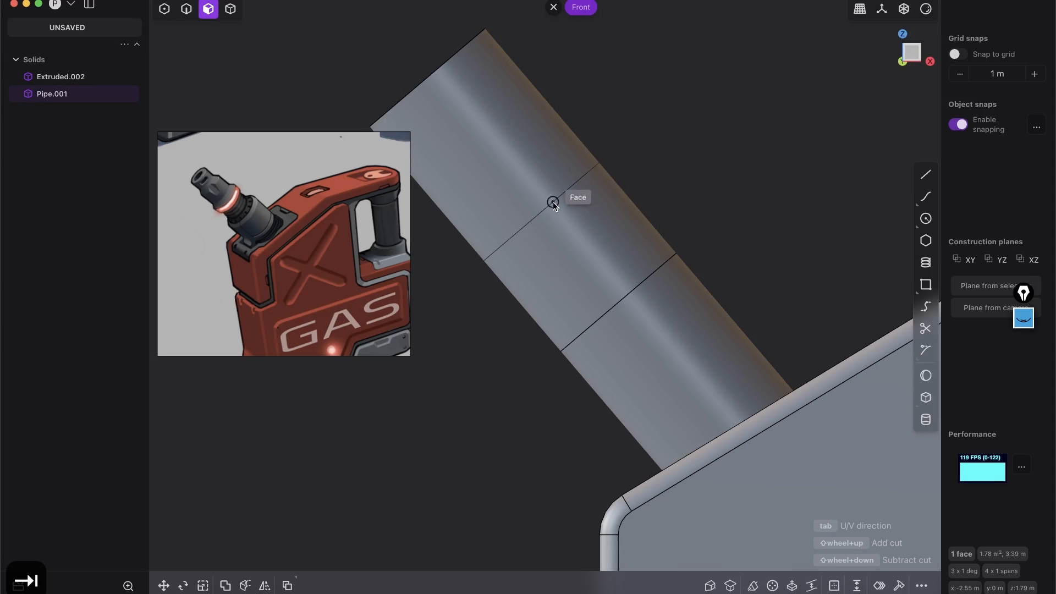
pyautogui.click(538, 187)
pyautogui.click(675, 209)
# Step: Offset the lowest pipe section's face outward by about 0.084 m to form a wider base step
pyautogui.moveTo(675, 209); pyautogui.dragTo(601, 218, button='middle')
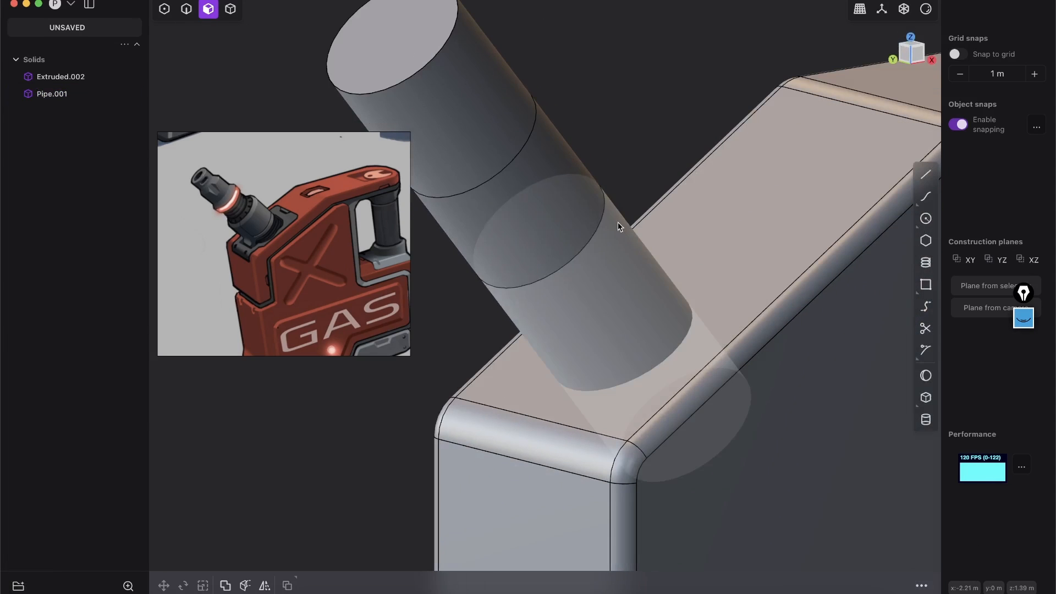
pyautogui.click(613, 226)
pyautogui.press('o')
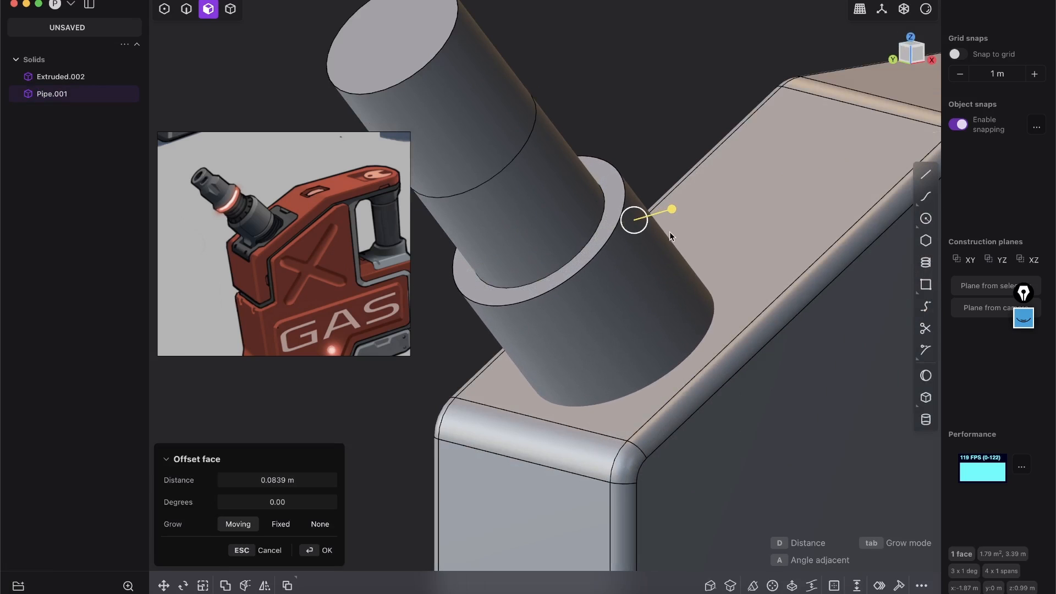
pyautogui.moveTo(590, 272); pyautogui.dragTo(581, 291, button='middle')
pyautogui.press('Return')
pyautogui.press('Escape')
# Step: Chamfer the outer upper rim of the wide base section so it slopes towards the middle section
pyautogui.scroll(5, 623, 261)
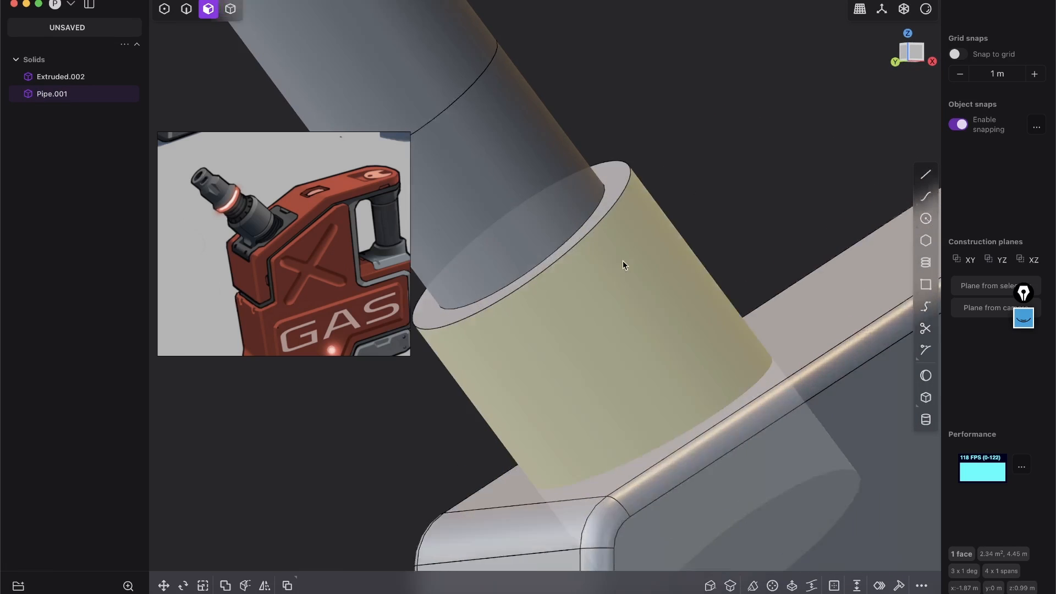
pyautogui.press('2')
pyautogui.click(683, 159)
pyautogui.press('f')
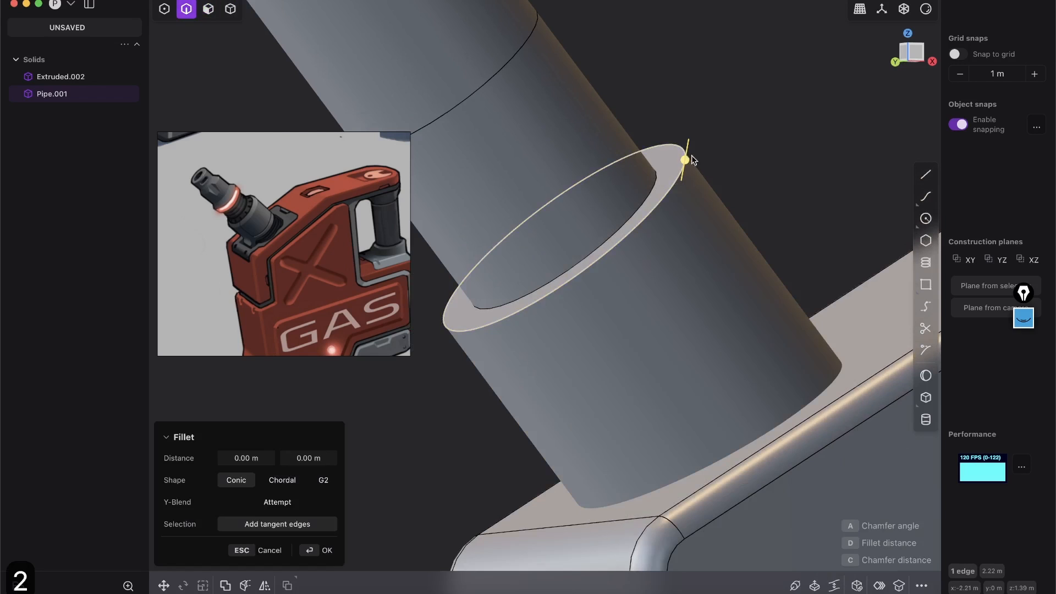
pyautogui.moveTo(694, 148); pyautogui.dragTo(683, 176)
pyautogui.press('c')
pyautogui.press('Return')
# Step: Offset the topmost pipe section's face inward to make the nozzle tip narrower than the middle section
pyautogui.keyDown('shift'); pyautogui.moveTo(662, 118); pyautogui.dragTo(758, 236, button='middle'); pyautogui.keyUp('shift')
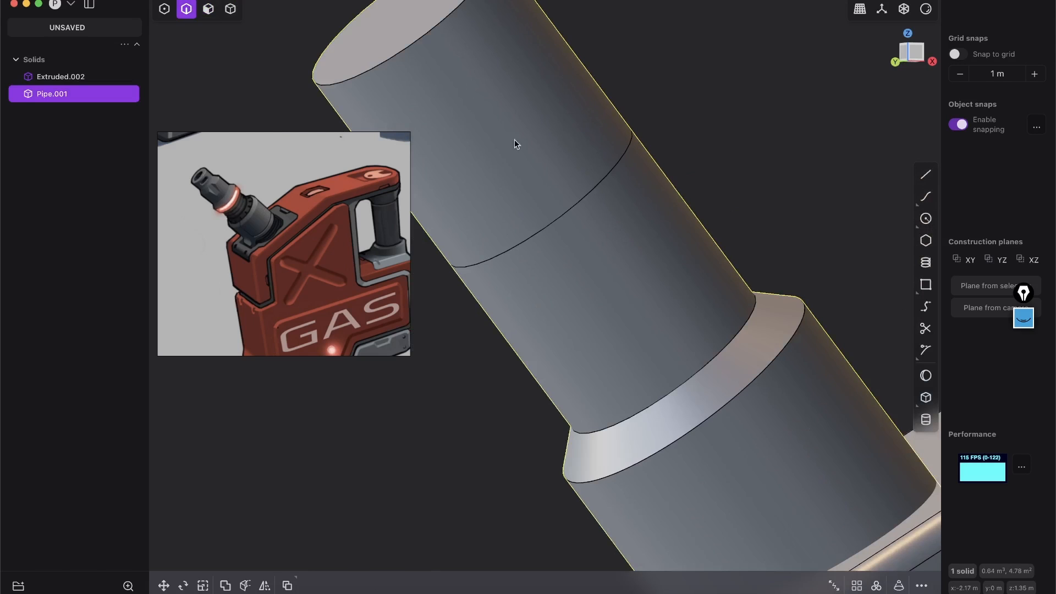
pyautogui.press('3')
pyautogui.click(559, 118)
pyautogui.press('o')
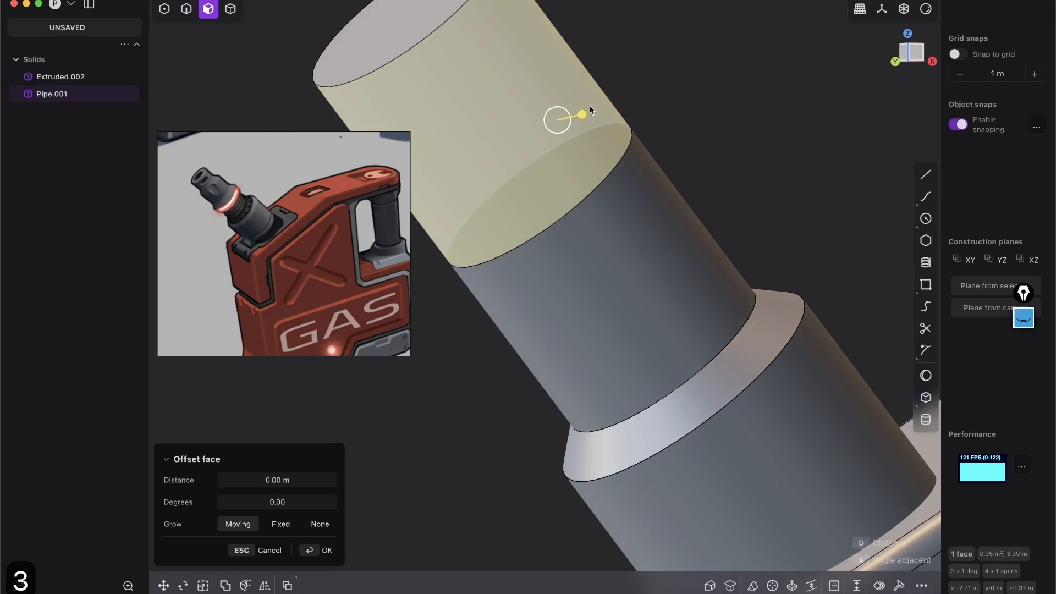
pyautogui.moveTo(581, 115)
pyautogui.mouseDown()
pyautogui.moveTo(562, 130)
pyautogui.moveTo(570, 127)
pyautogui.mouseUp()
pyautogui.press('Return')
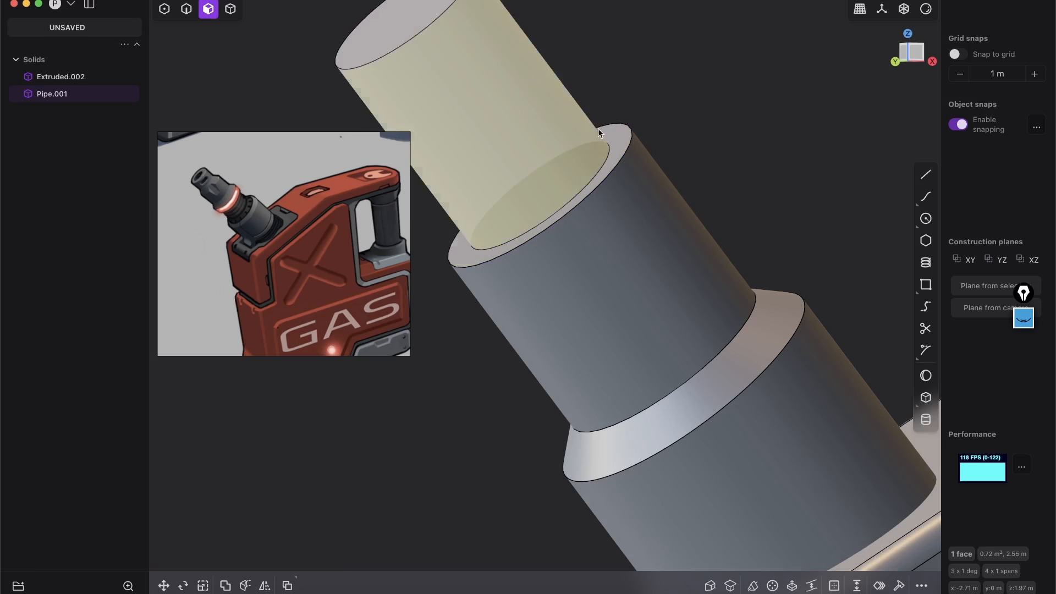
# Step: Chamfer the outer upper rim of the middle section by about 0.085 m
pyautogui.press('2')
pyautogui.click(631, 138)
pyautogui.press('f')
pyautogui.moveTo(632, 136); pyautogui.dragTo(627, 160)
pyautogui.scroll(-5, 682, 115)
pyautogui.moveTo(719, 58); pyautogui.dragTo(388, 411, button='middle')
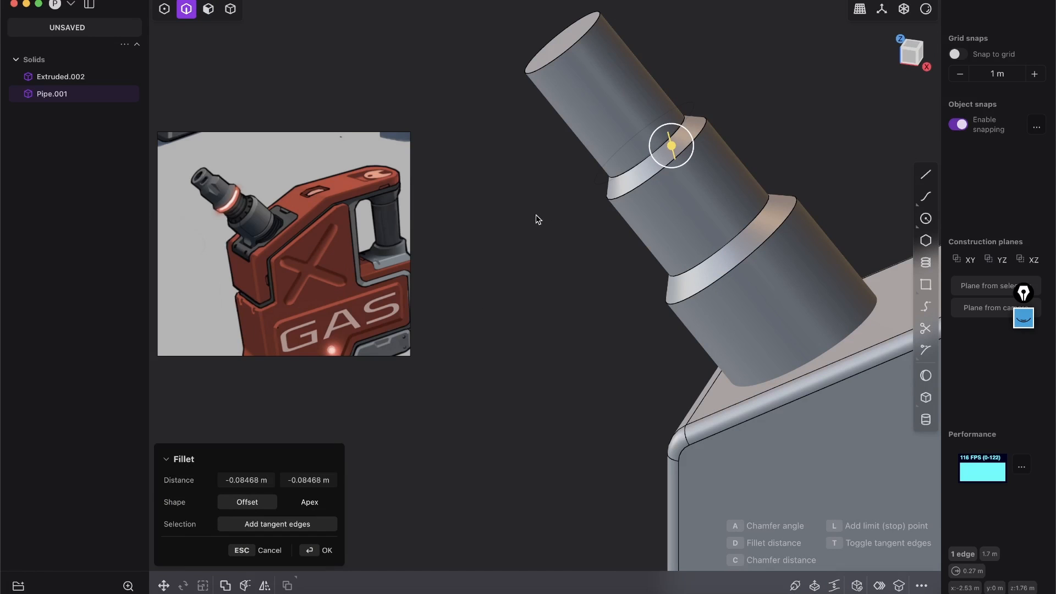
pyautogui.click(324, 551)
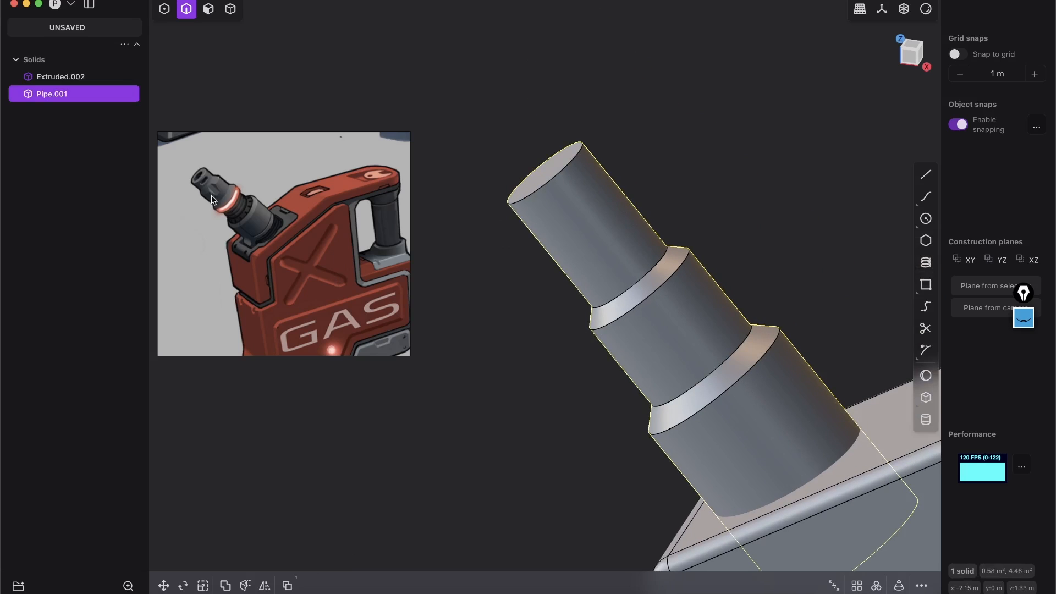
# Step: Select the circular end face at the nozzle's tip
pyautogui.moveTo(598, 179); pyautogui.dragTo(578, 154, button='middle')
pyautogui.press('3')
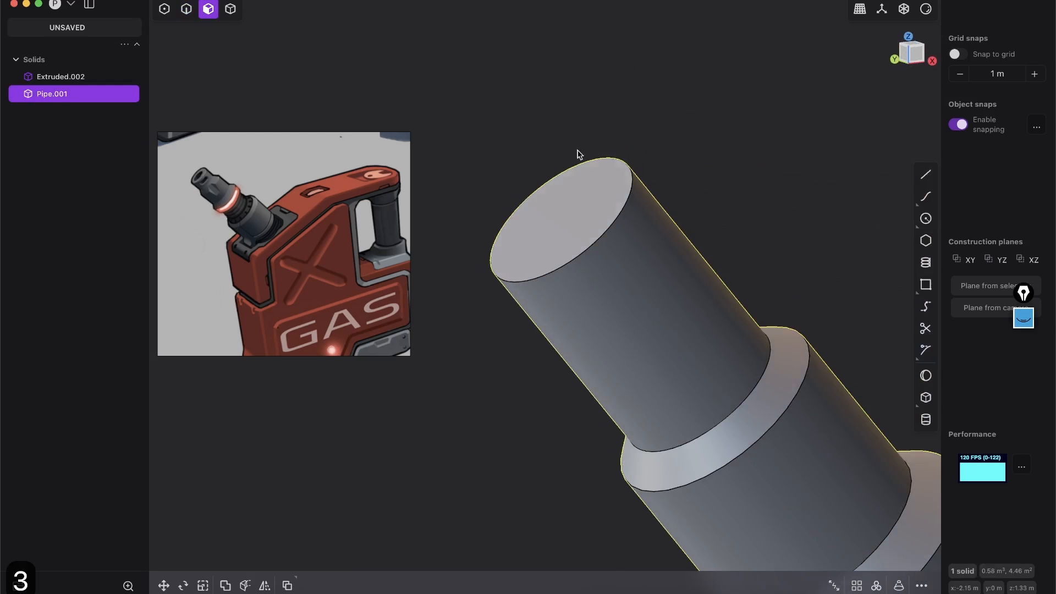
pyautogui.click(579, 210)
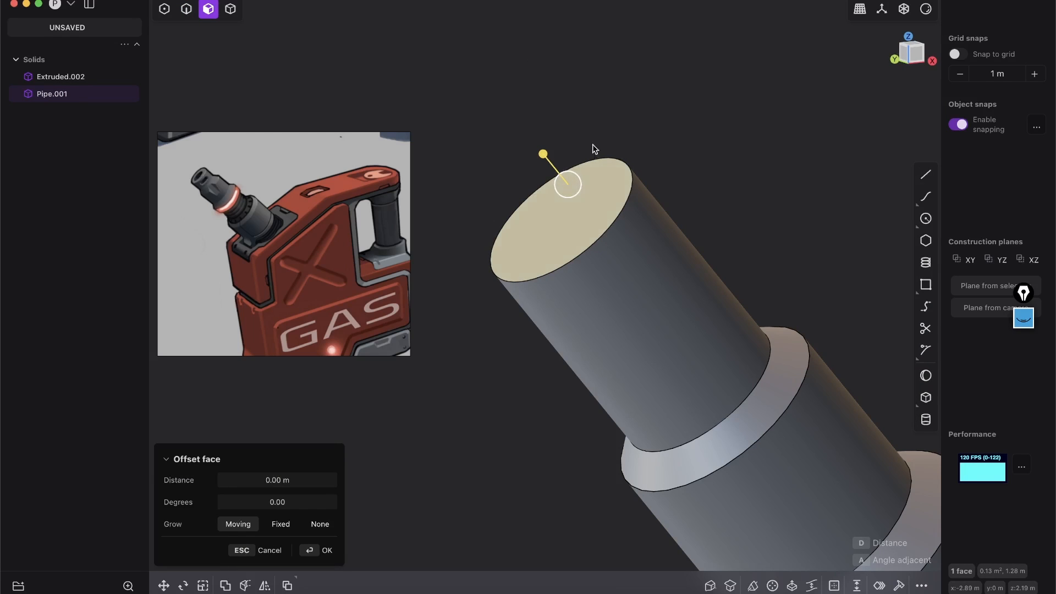
pyautogui.press('o')
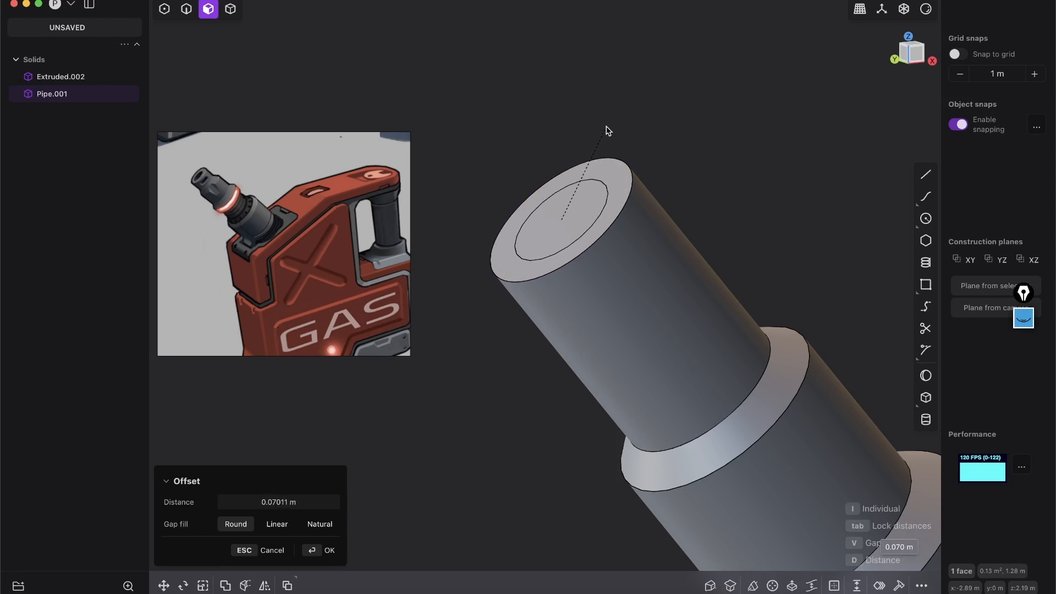
pyautogui.moveTo(634, 200); pyautogui.dragTo(640, 229, button='middle')
pyautogui.press('Escape')
pyautogui.press('o')
pyautogui.click(670, 93)
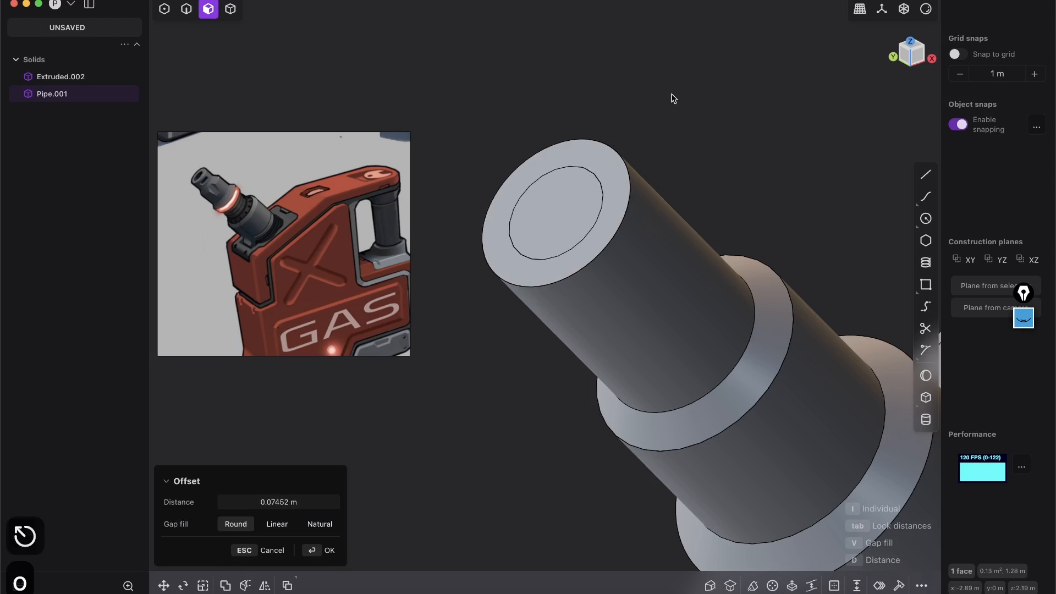
pyautogui.moveTo(582, 254); pyautogui.dragTo(579, 234, button='middle')
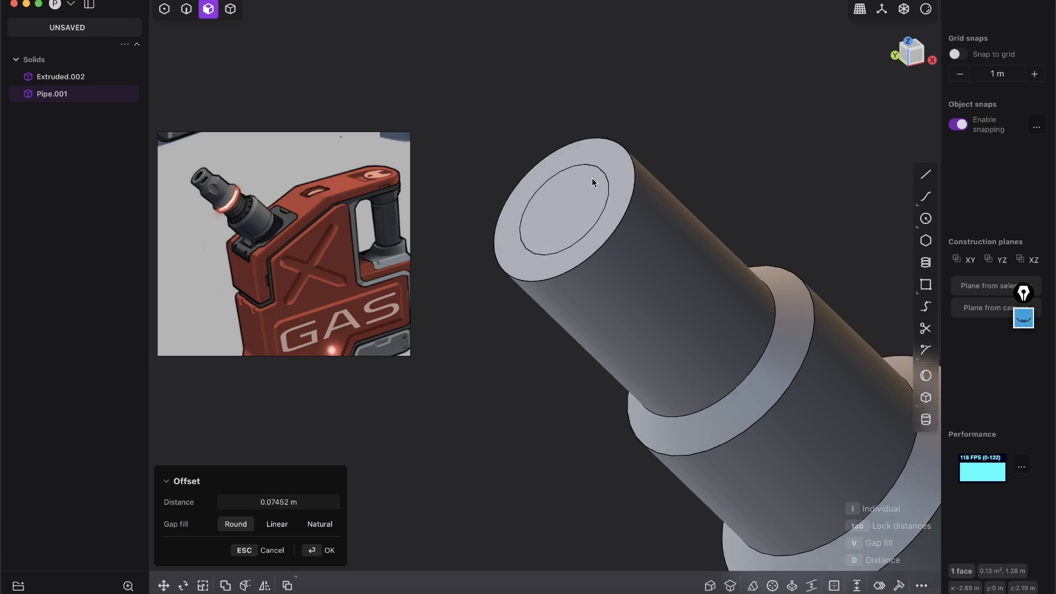
pyautogui.moveTo(593, 182); pyautogui.dragTo(635, 226, button='middle')
pyautogui.scroll(3, 618, 219)
pyautogui.press('Escape')
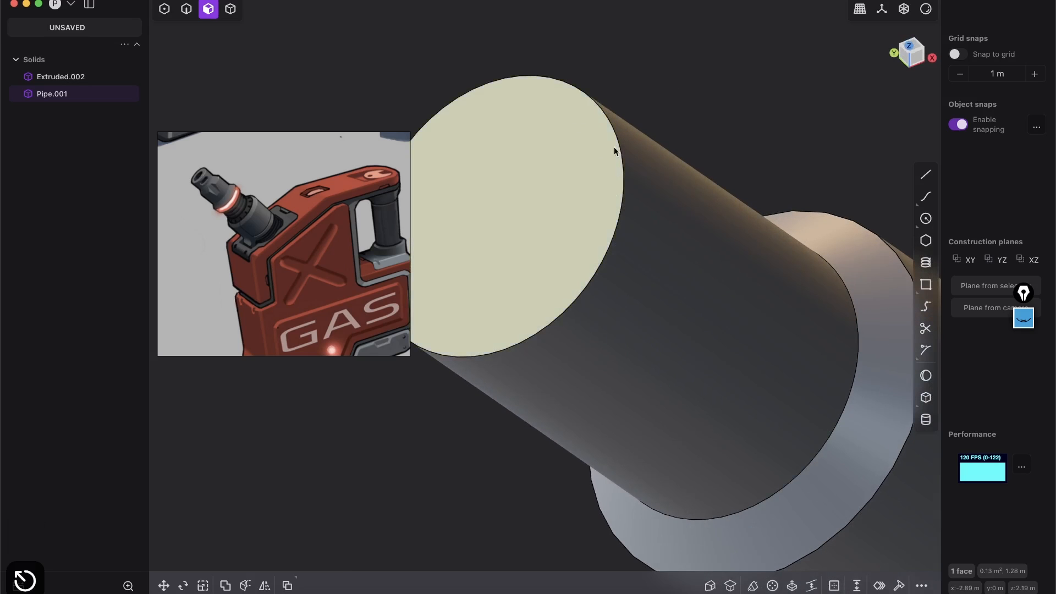
# Step: Offset the end face's edge inward and push the inner circle deep into the nozzle to form a hollow bore
pyautogui.moveTo(614, 147); pyautogui.dragTo(603, 212, button='middle')
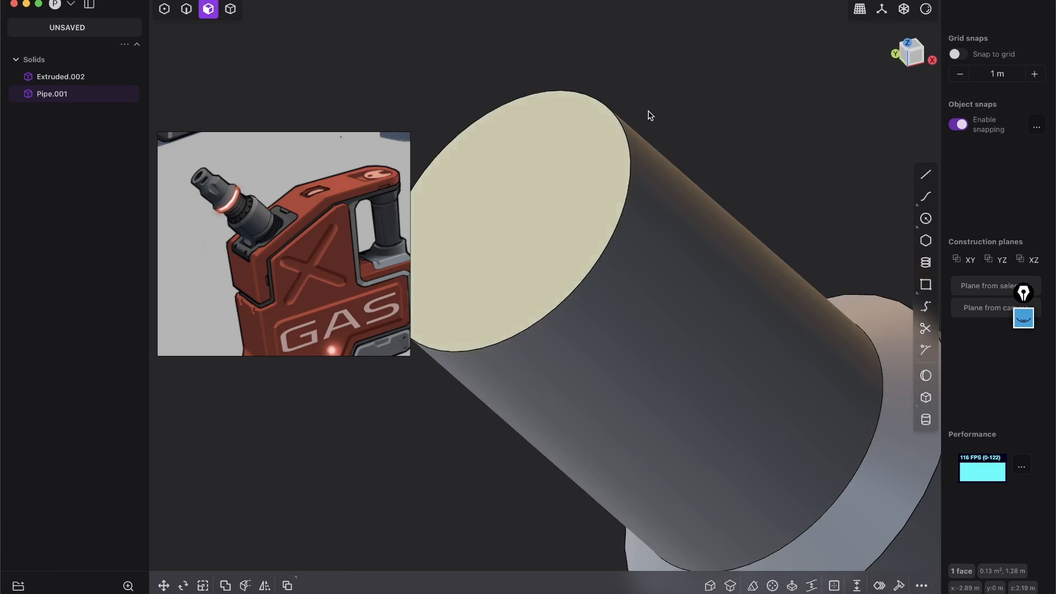
pyautogui.press('o')
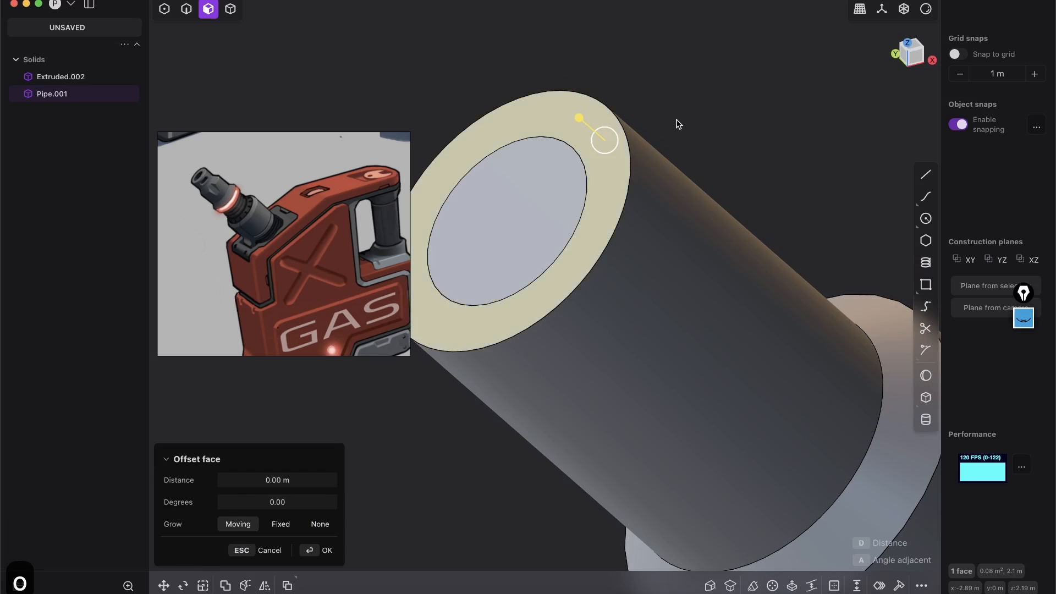
pyautogui.moveTo(541, 183); pyautogui.dragTo(684, 230)
pyautogui.rightClick(702, 120)
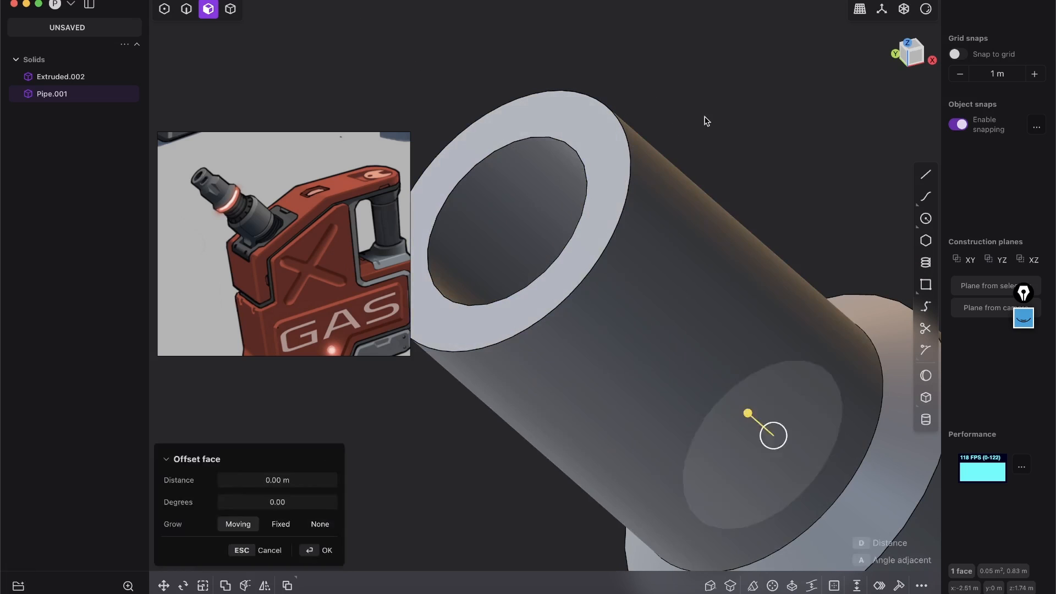
# Step: Fillet the inner and outer rim edges of the nozzle tip by about 0.019 m
pyautogui.click(702, 120)
pyautogui.press('2')
pyautogui.click(629, 184)
pyautogui.keyDown('shift'); pyautogui.click(585, 200); pyautogui.keyUp('shift')
pyautogui.moveTo(584, 205)
pyautogui.mouseDown()
pyautogui.moveTo(597, 209)
pyautogui.moveTo(568, 207)
pyautogui.mouseUp()
pyautogui.scroll(-10, 681, 117)
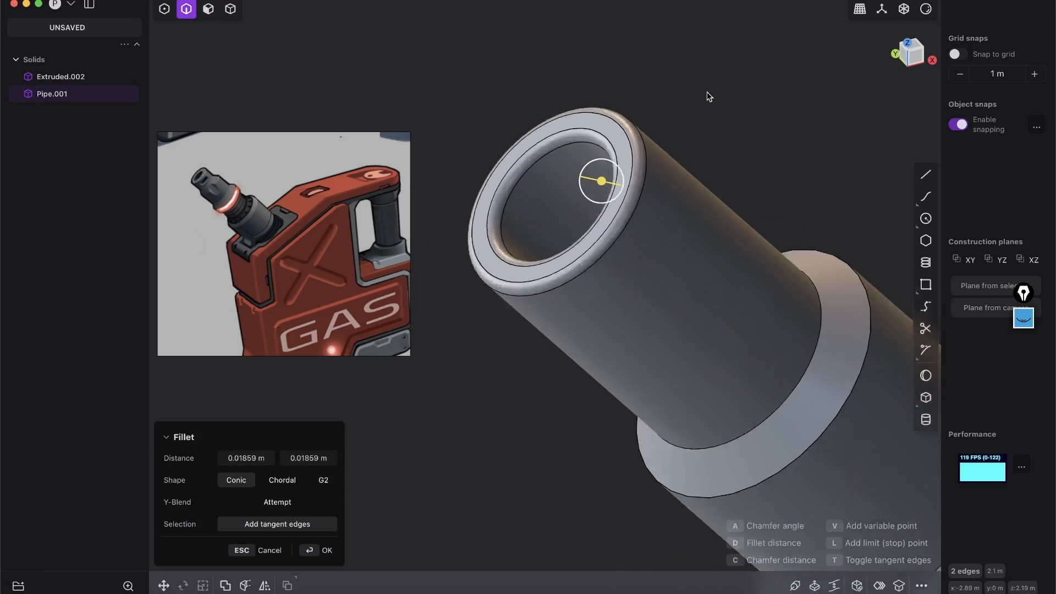
pyautogui.rightClick(550, 209)
# Step: Join the nozzle and the gas can body into one solid with a Boolean union
pyautogui.moveTo(446, 265); pyautogui.dragTo(477, 271, button='middle')
pyautogui.moveTo(631, 157); pyautogui.dragTo(572, 131, button='middle')
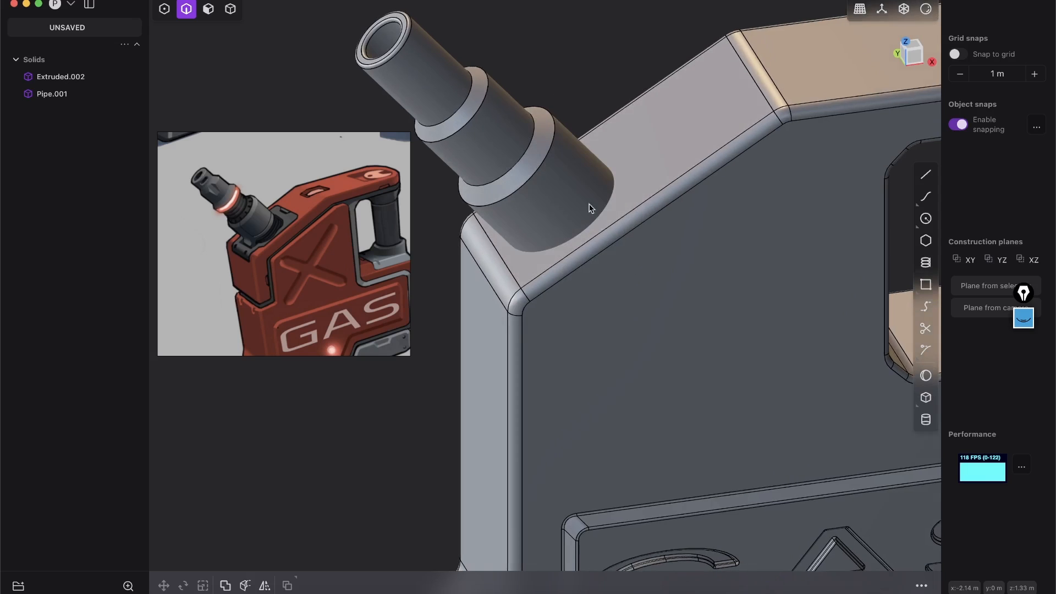
pyautogui.keyDown('shift'); pyautogui.moveTo(663, 220); pyautogui.dragTo(743, 252, button='middle'); pyautogui.keyUp('shift')
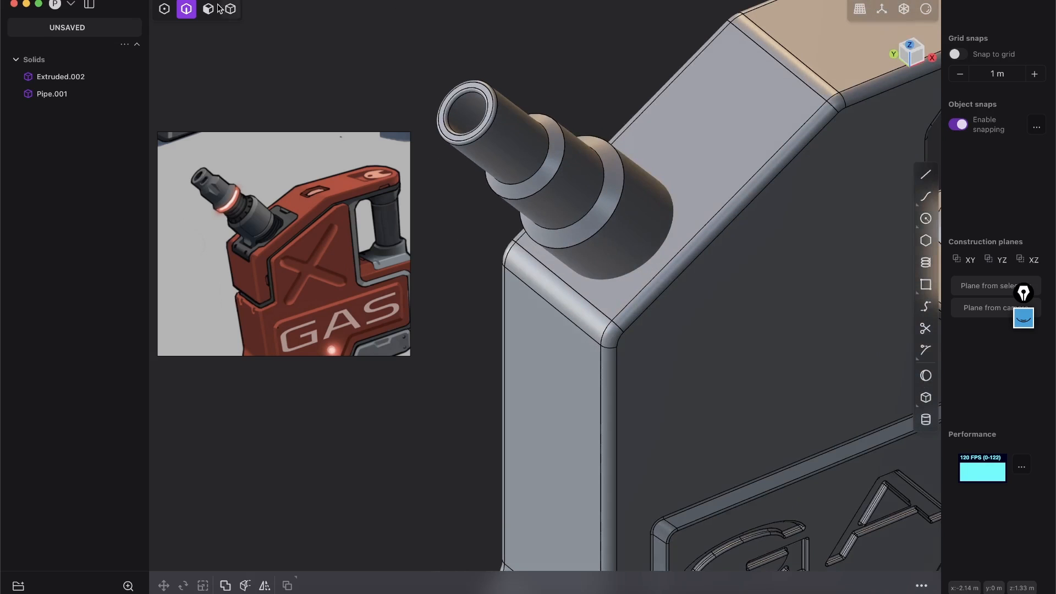
pyautogui.scroll(2, 630, 169)
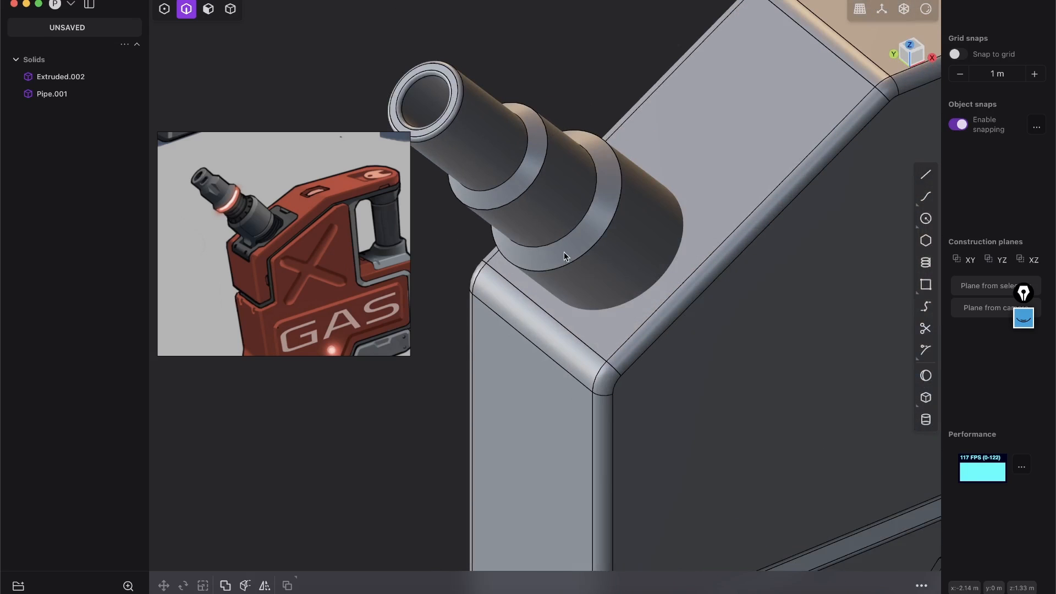
pyautogui.click(230, 9)
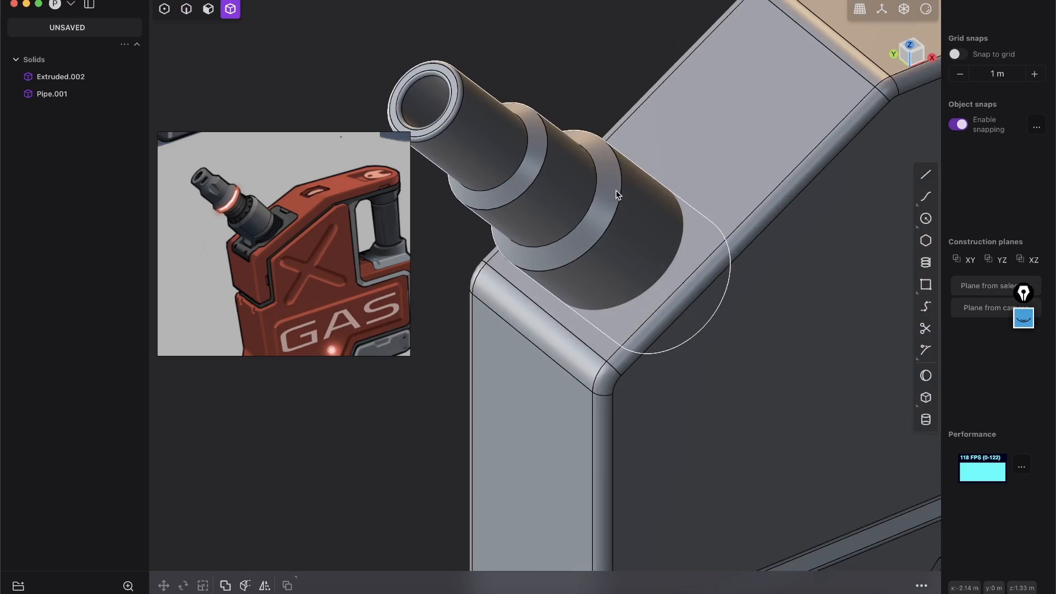
pyautogui.click(644, 189)
pyautogui.moveTo(645, 189); pyautogui.dragTo(697, 129, button='middle')
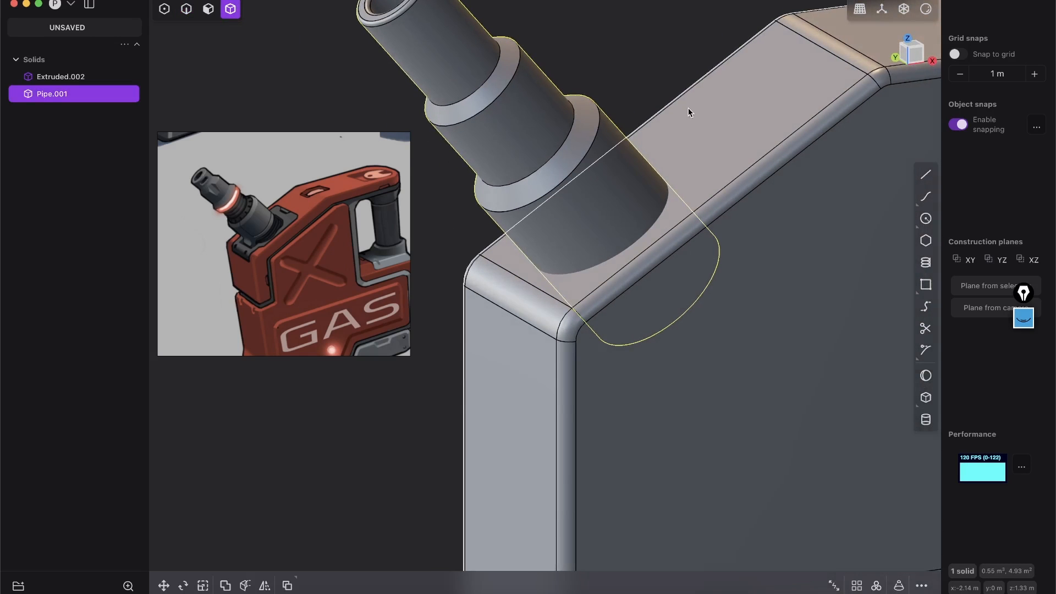
pyautogui.click(688, 108)
pyautogui.press('f')
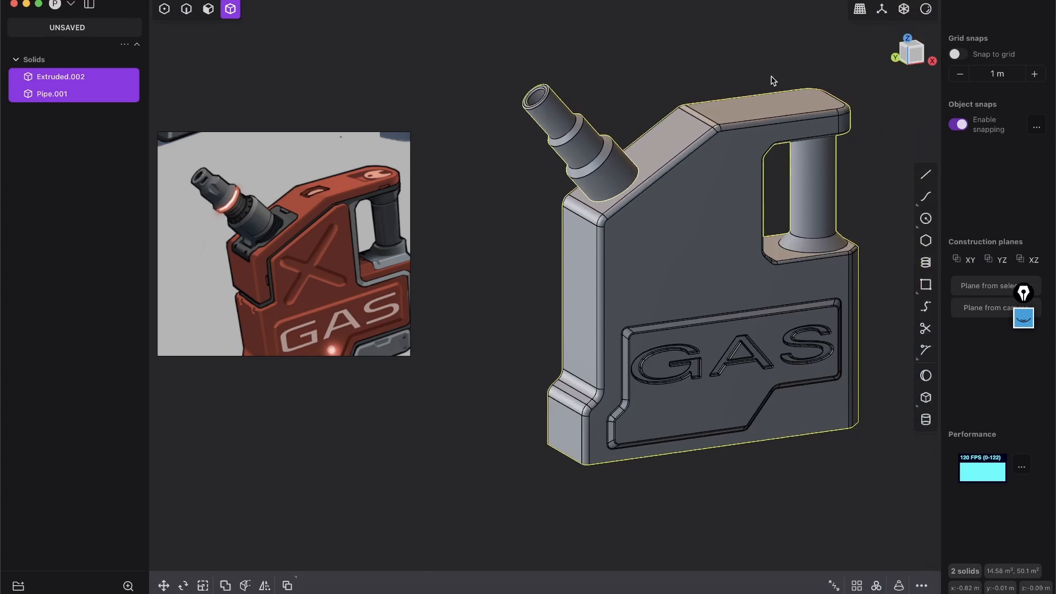
pyautogui.press('q')
pyautogui.press('q')
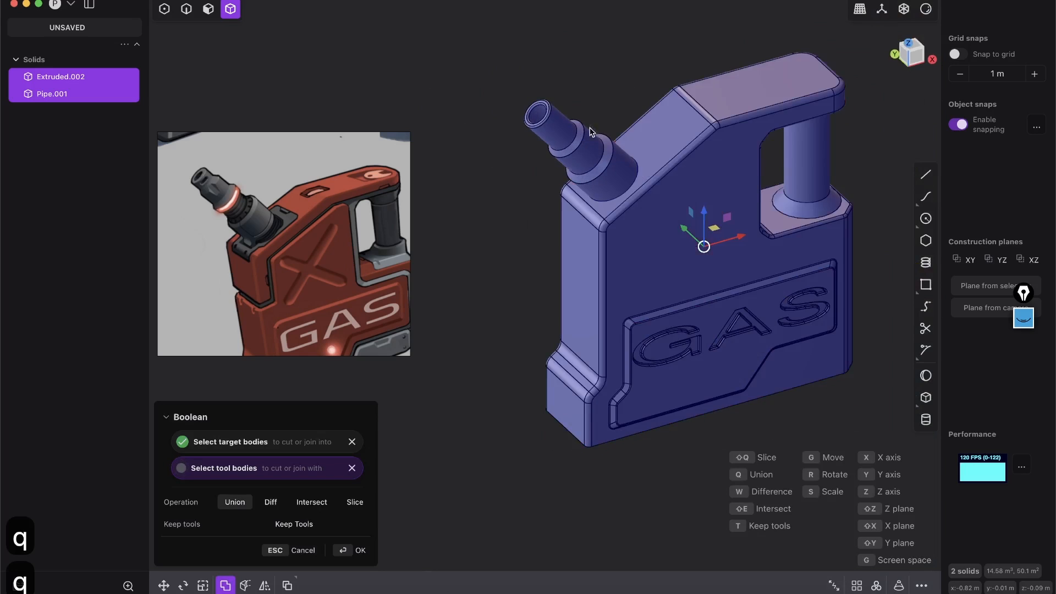
pyautogui.scroll(3, 584, 202)
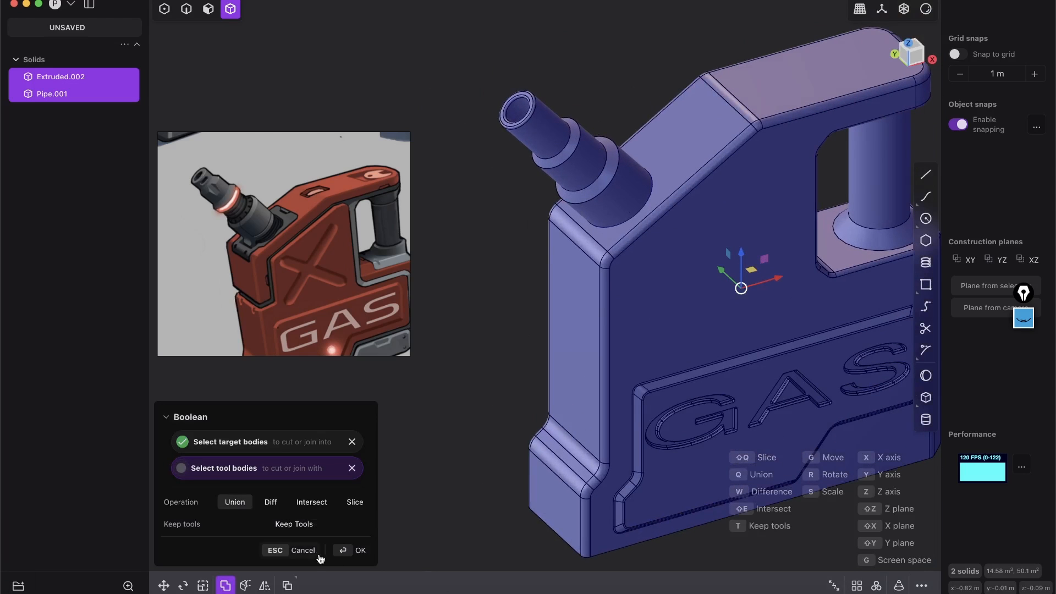
pyautogui.click(360, 551)
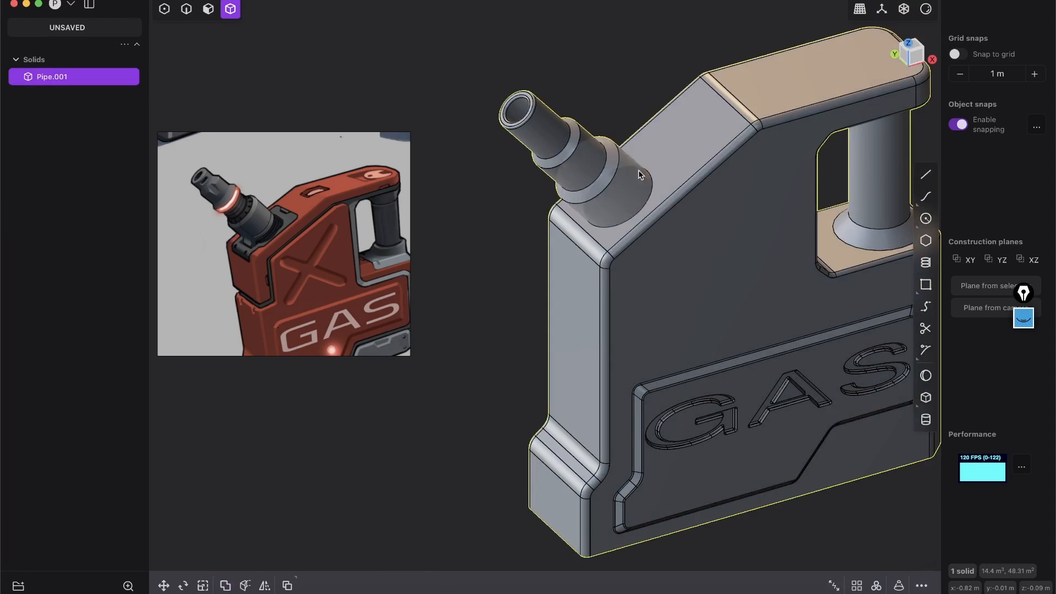
# Step: Fillet the edge where the nozzle's base meets the sloped top of the can
pyautogui.scroll(5, 684, 267)
pyautogui.press('2')
pyautogui.moveTo(668, 226); pyautogui.dragTo(699, 219)
pyautogui.rightClick(699, 214)
pyautogui.scroll(-5, 701, 214)
pyautogui.hotkey('shift', 'e')
pyautogui.moveTo(729, 242); pyautogui.dragTo(672, 335, button='middle')
pyautogui.hotkey('shift', 'e')
pyautogui.scroll(5, 644, 283)
pyautogui.scroll(-3, 645, 282)
pyautogui.keyDown('shift'); pyautogui.moveTo(551, 306); pyautogui.dragTo(532, 263, button='middle'); pyautogui.keyUp('shift')
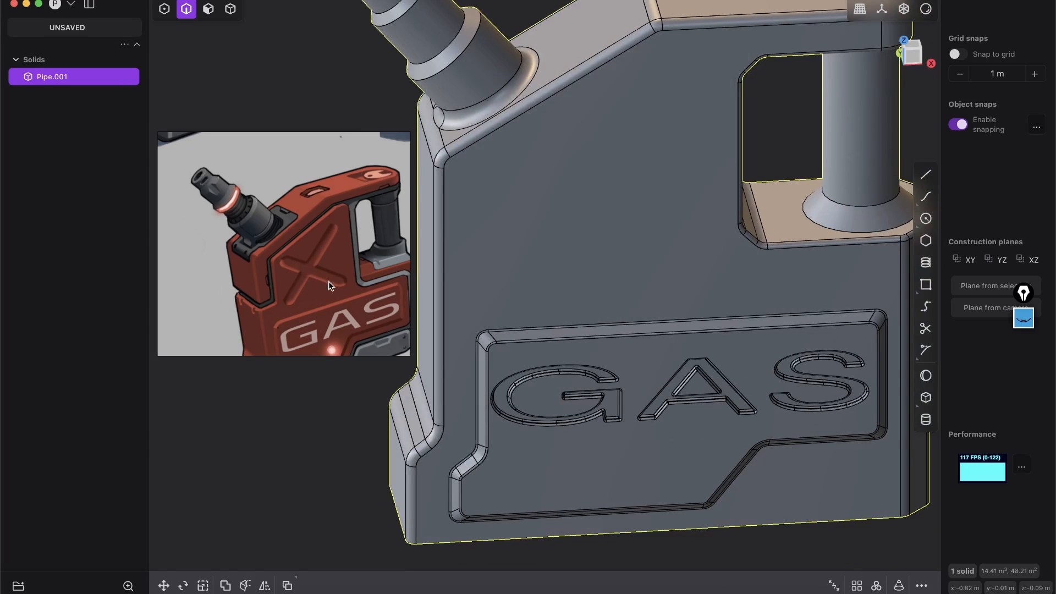
pyautogui.keyDown('shift'); pyautogui.moveTo(567, 141); pyautogui.dragTo(593, 276, button='middle'); pyautogui.keyUp('shift')
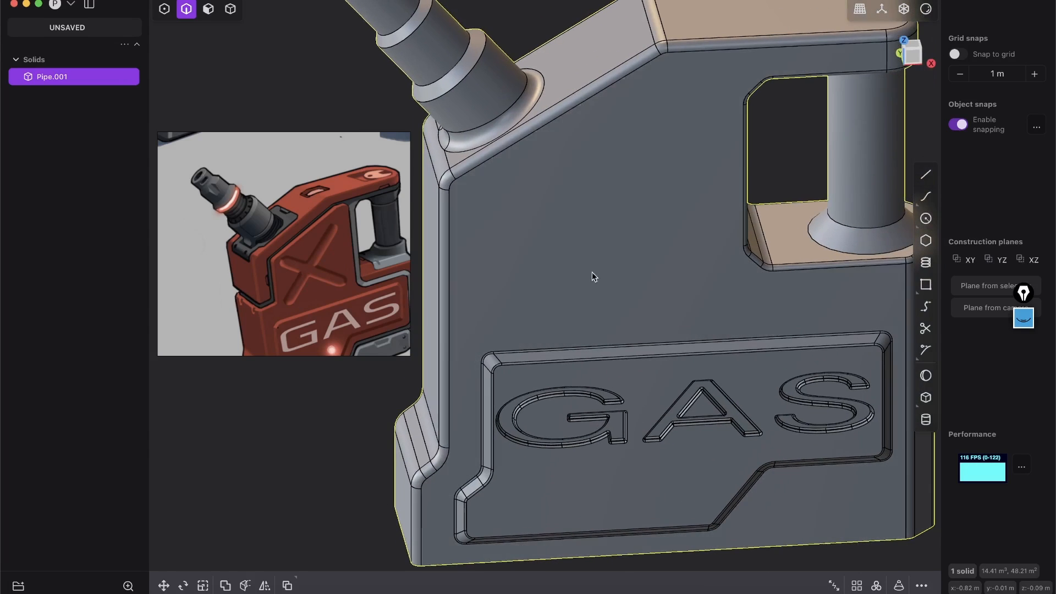
# Step: In the front view, draw a rising diagonal line about 1.77 m long on the can's side face above the GAS panel
pyautogui.click(910, 59)
pyautogui.click(599, 33)
pyautogui.scroll(6, 618, 129)
pyautogui.scroll(-3, 658, 198)
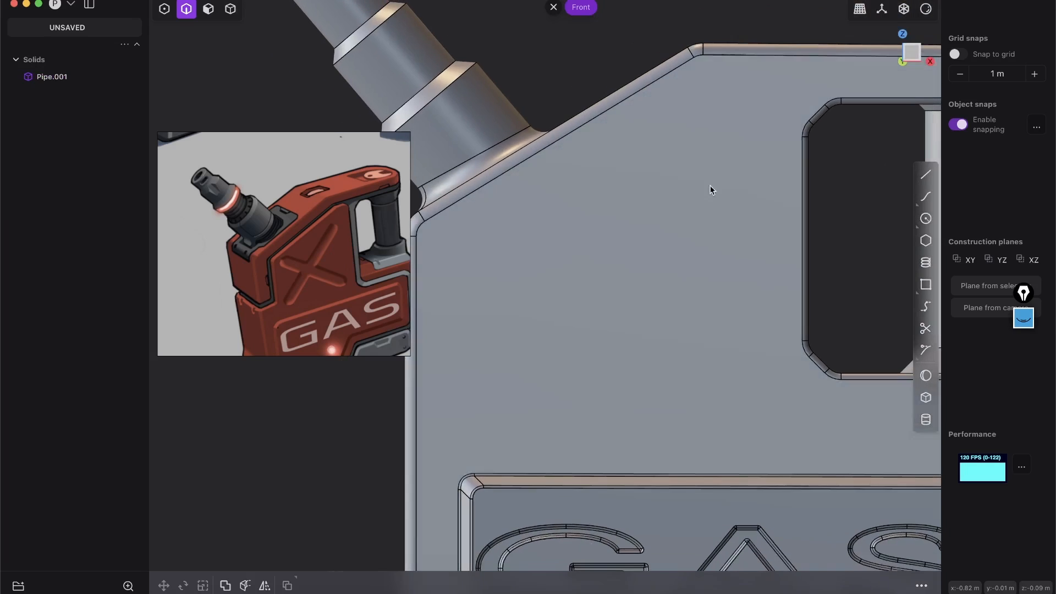
pyautogui.click(925, 175)
pyautogui.click(712, 150)
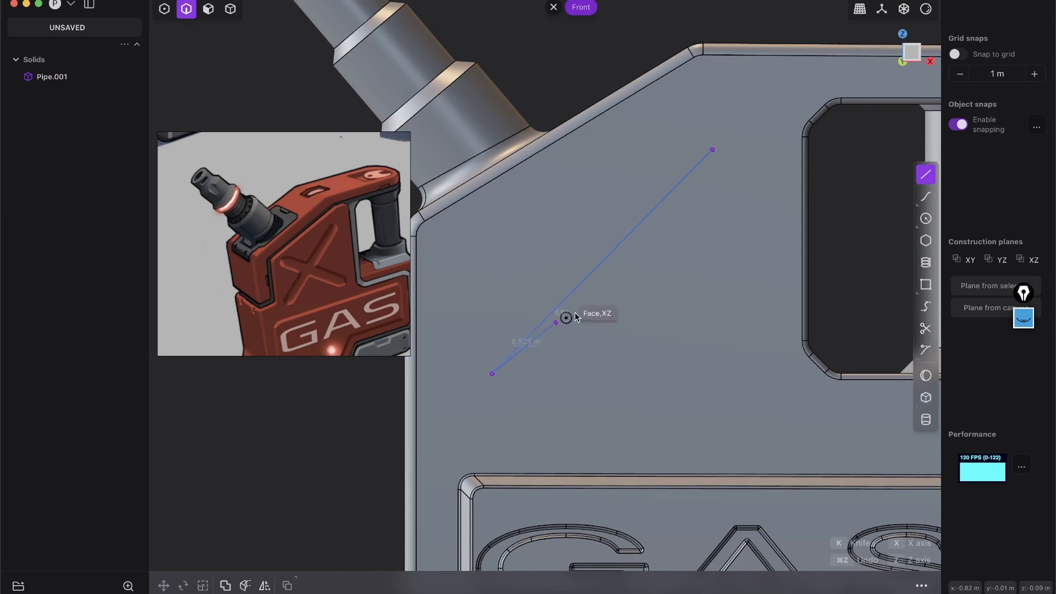
pyautogui.click(491, 374)
# Step: Draw a second, shallower diagonal line about 1.61 m long across the first to form an X
pyautogui.hotkey('shift', 'a')
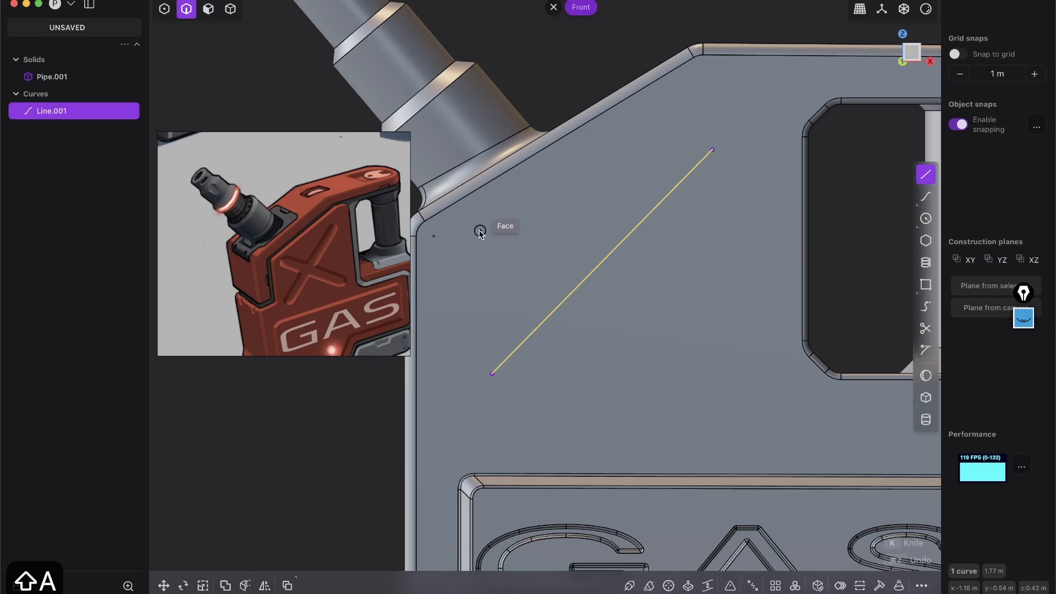
pyautogui.press('Escape')
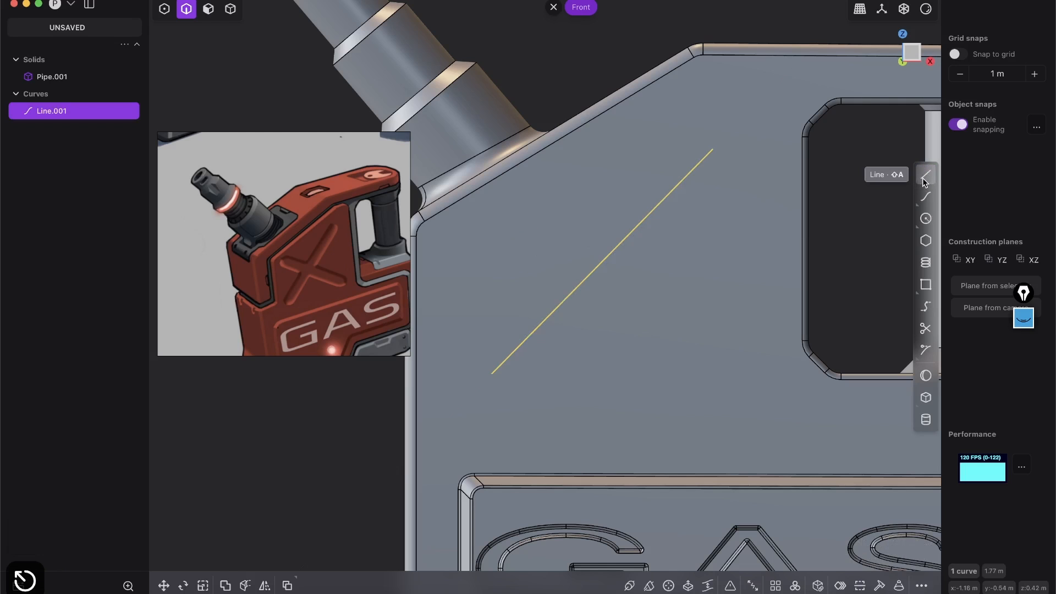
pyautogui.click(924, 176)
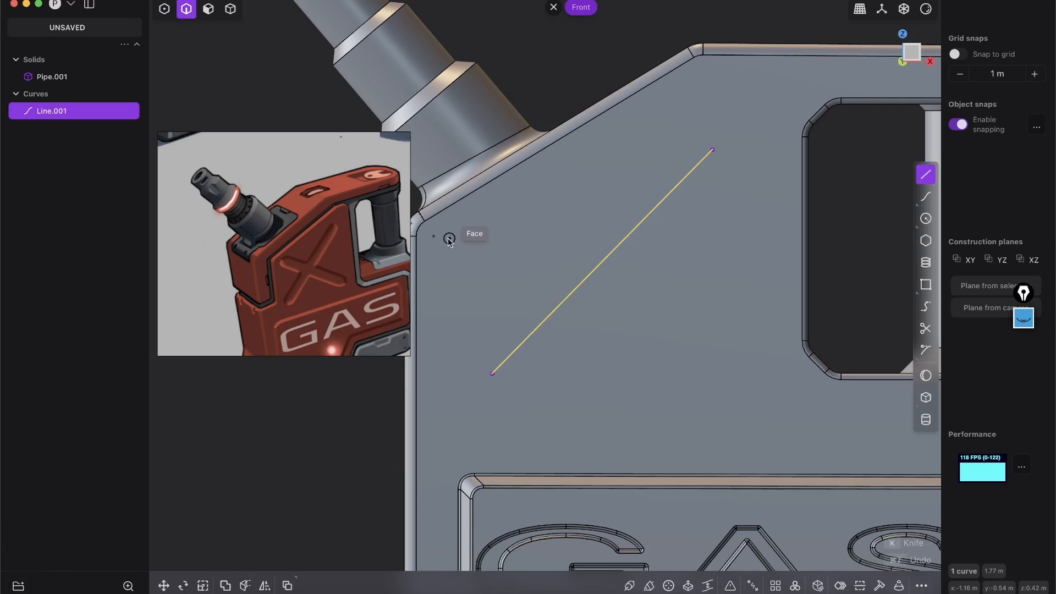
pyautogui.click(502, 228)
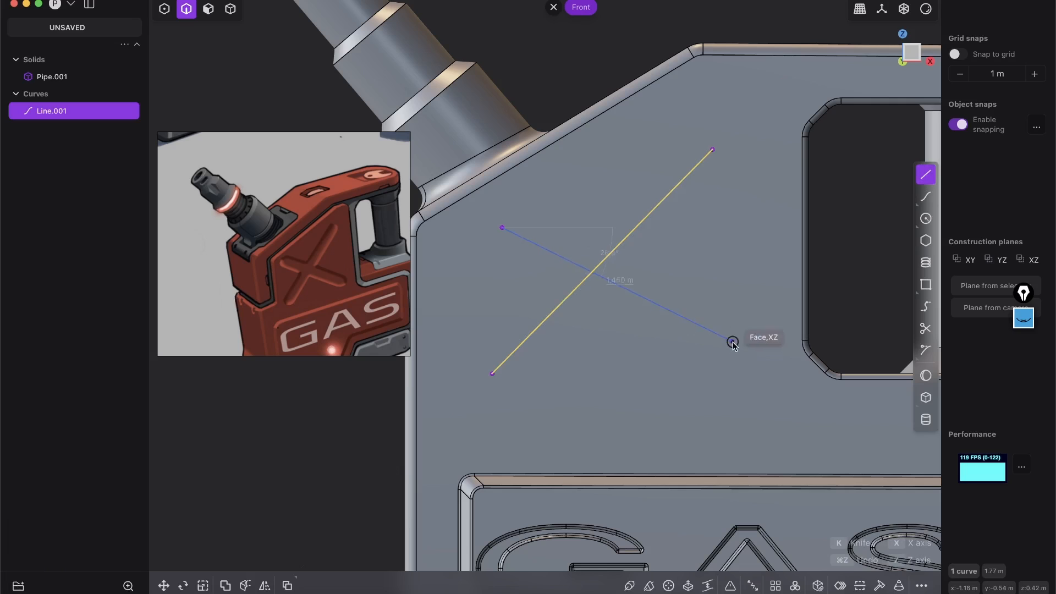
pyautogui.click(751, 369)
pyautogui.rightClick(750, 274)
# Step: Move both endpoints of the steeper diagonal outward to lengthen that stroke of the X
pyautogui.press('1')
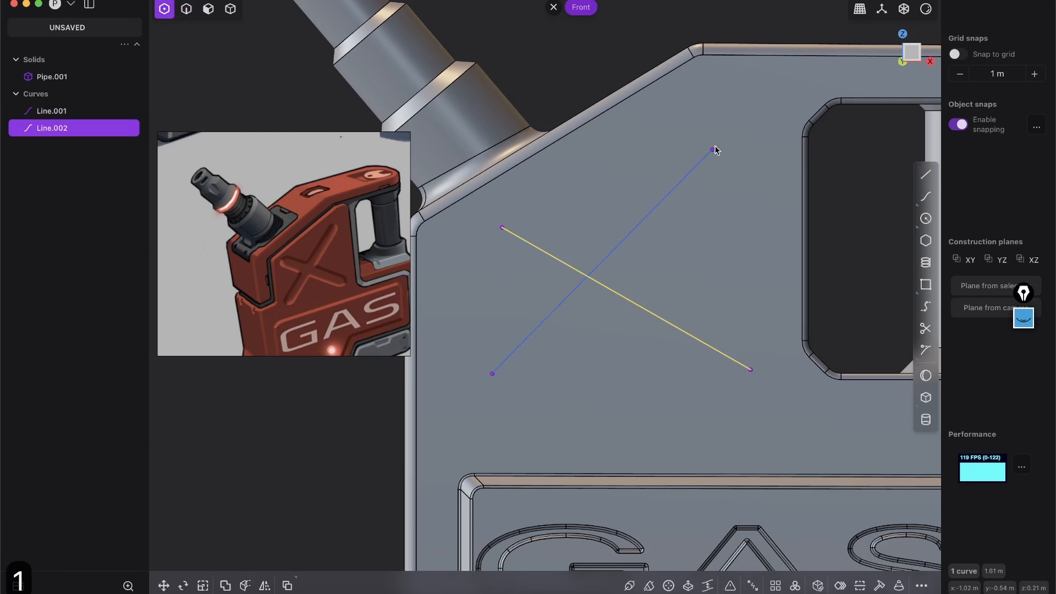
pyautogui.moveTo(713, 150); pyautogui.dragTo(725, 128)
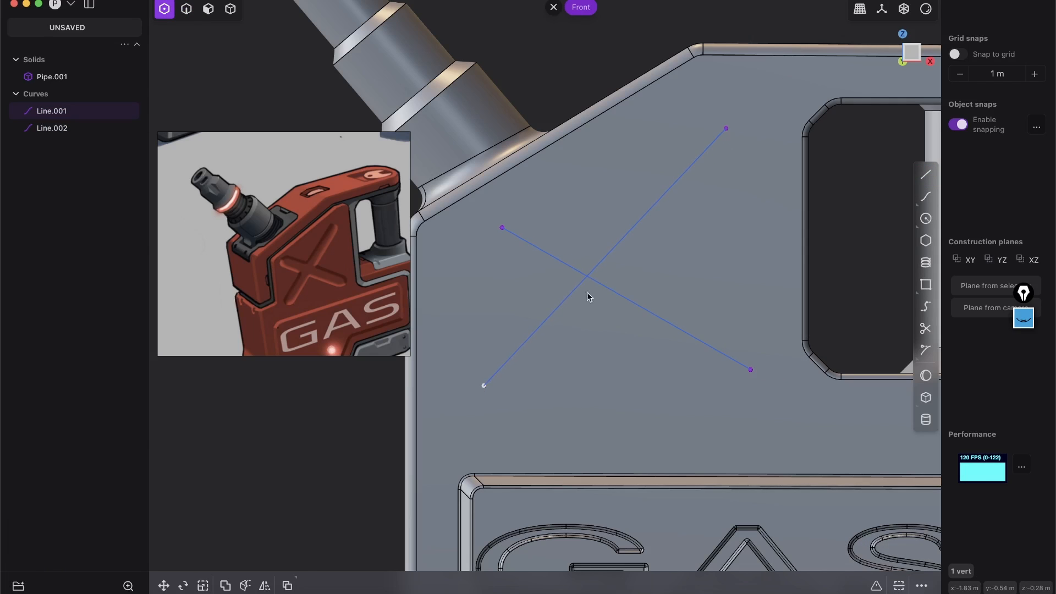
pyautogui.press('2')
pyautogui.click(539, 282)
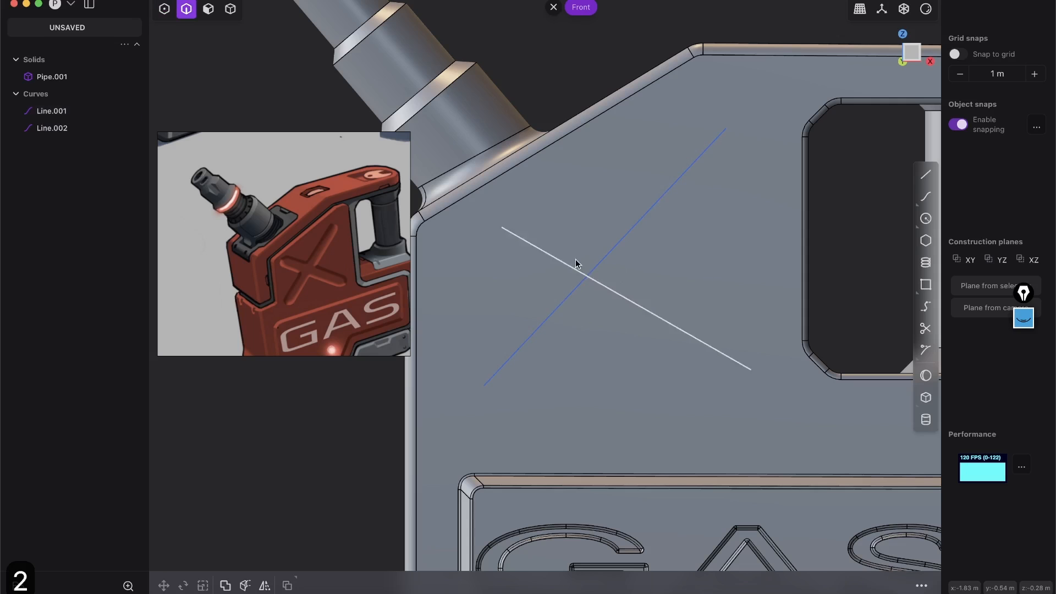
# Step: Try to draw parallel lines on both sides of the shallower diagonal, and undo them
pyautogui.click(926, 174)
pyautogui.click(550, 212)
pyautogui.click(769, 341)
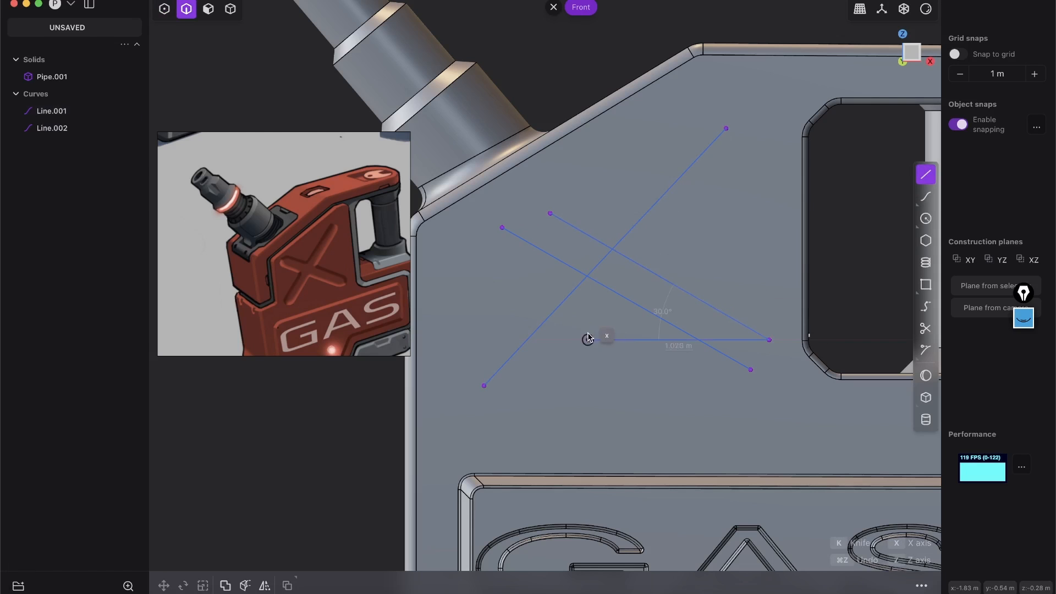
pyautogui.rightClick(551, 284)
pyautogui.hotkey('shift', 'a')
pyautogui.click(516, 260)
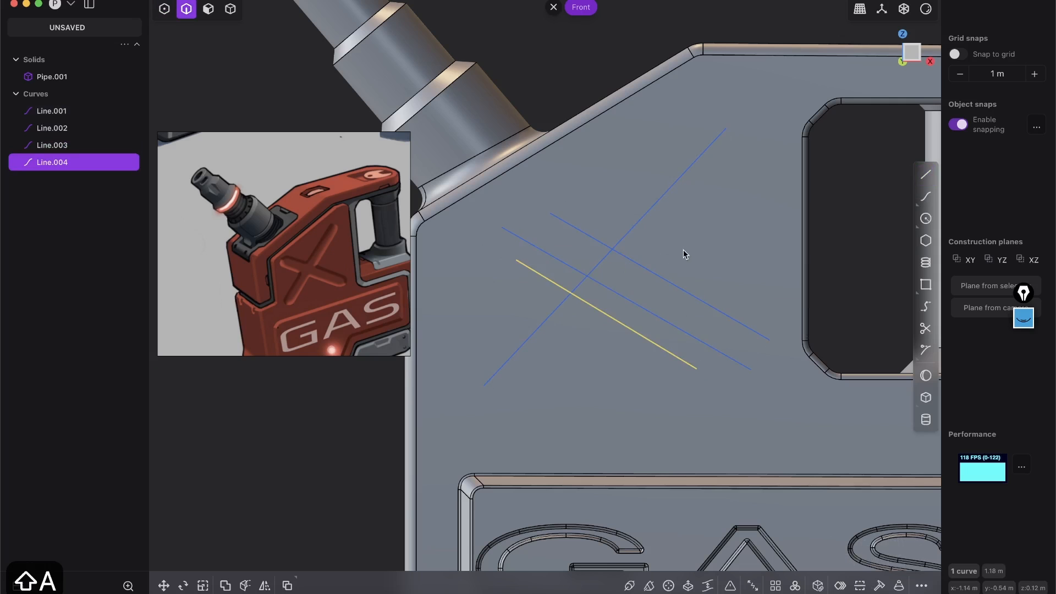
pyautogui.press('super+z')
pyautogui.press('super+z')
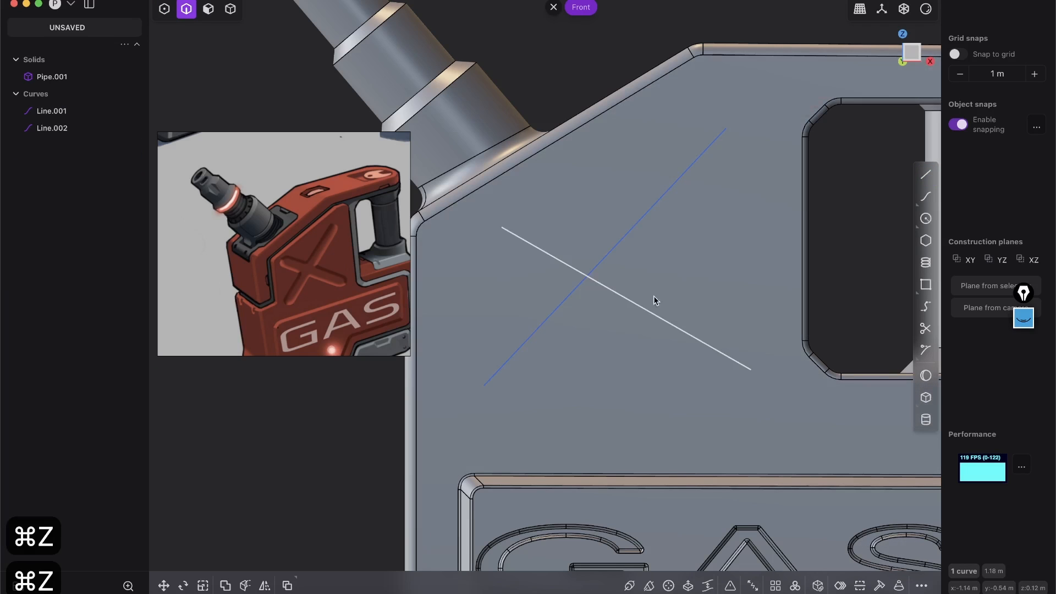
# Step: Offset both diagonals of the X to each side by the same locked distance
pyautogui.click(618, 248)
pyautogui.keyDown('shift'); pyautogui.click(624, 304); pyautogui.keyUp('shift')
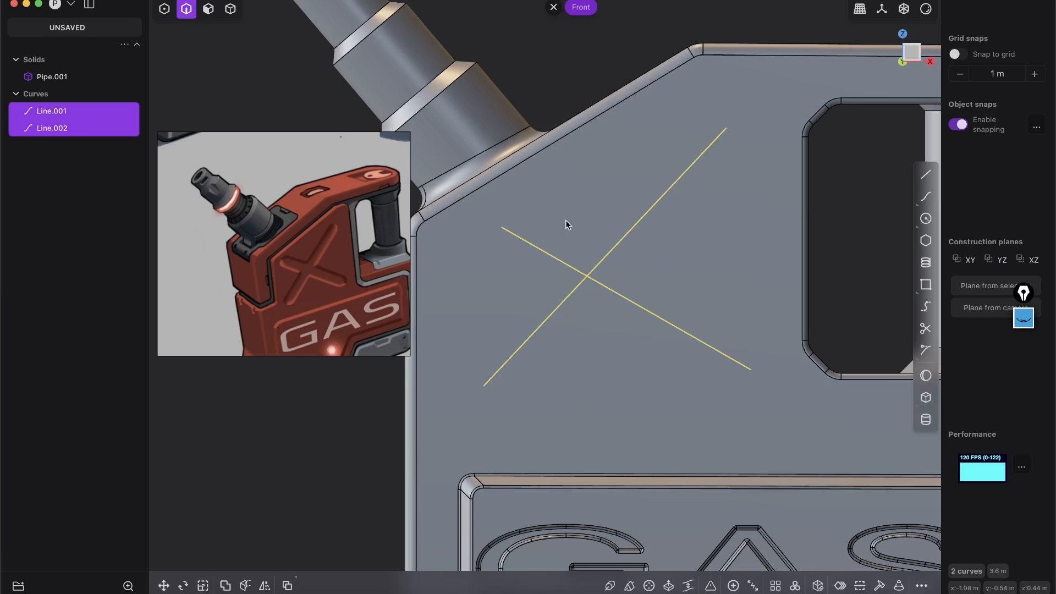
pyautogui.press('o')
pyautogui.moveTo(573, 227); pyautogui.dragTo(639, 307)
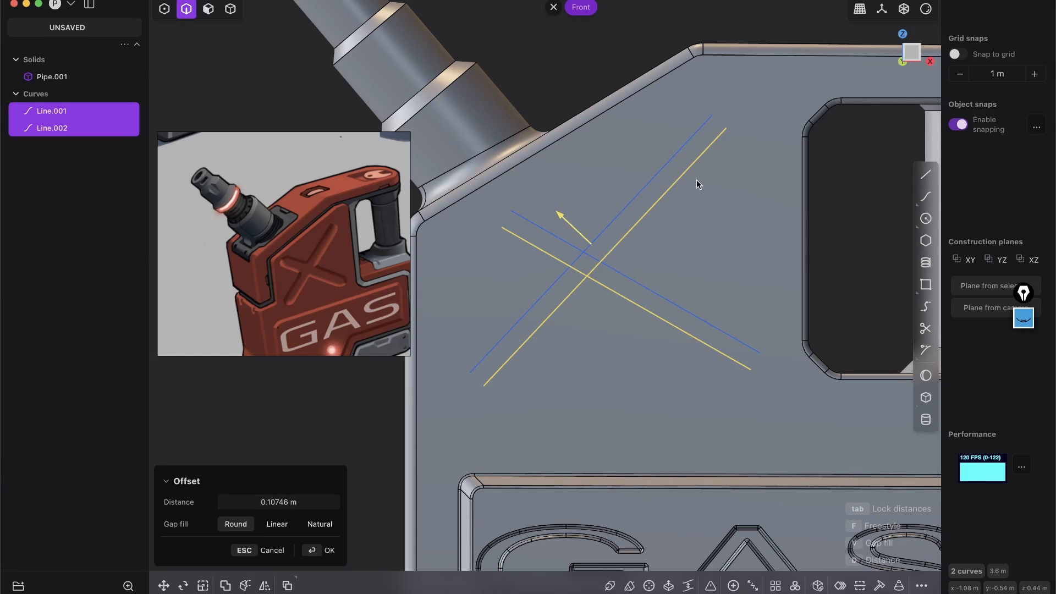
pyautogui.press('Tab')
pyautogui.moveTo(556, 209); pyautogui.dragTo(563, 217)
pyautogui.press('Return')
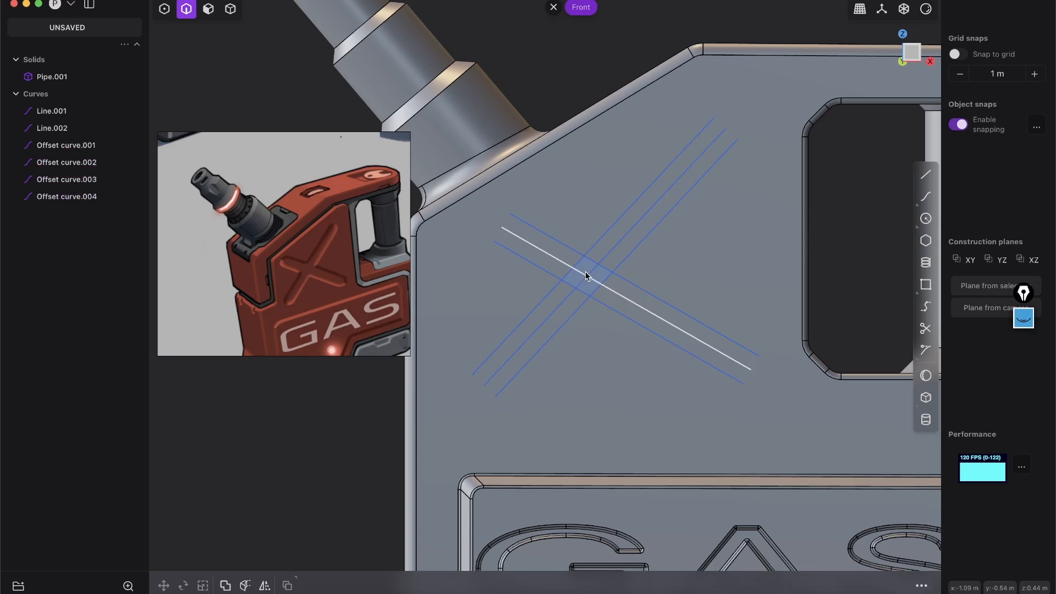
# Step: Delete the two original centre diagonals, keeping only their four offset curves
pyautogui.click(606, 251)
pyautogui.keyDown('shift'); pyautogui.click(628, 283); pyautogui.keyUp('shift')
pyautogui.click(641, 306)
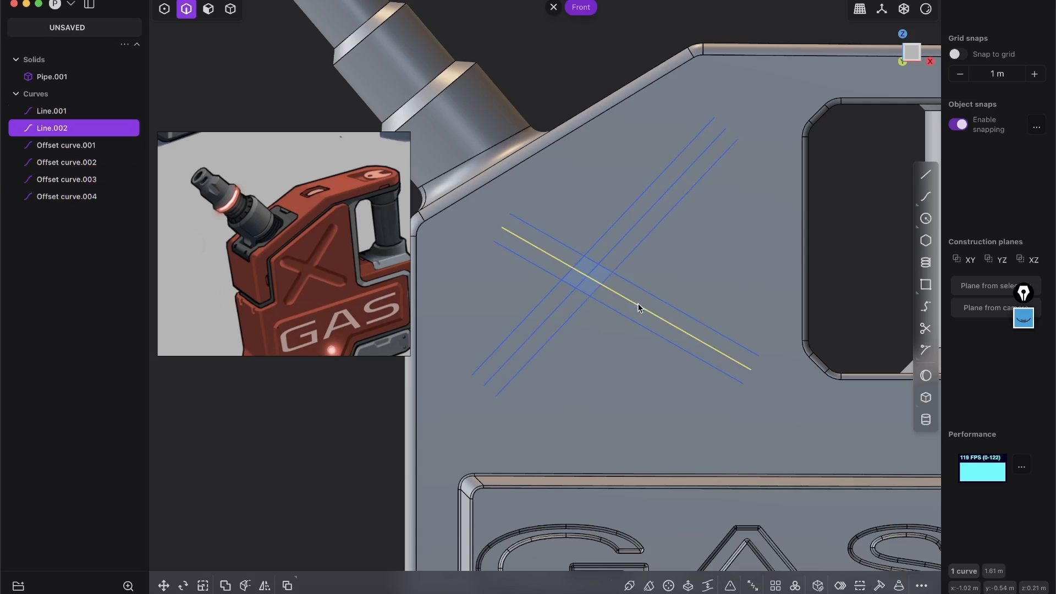
pyautogui.keyDown('shift'); pyautogui.click(618, 253); pyautogui.keyUp('shift')
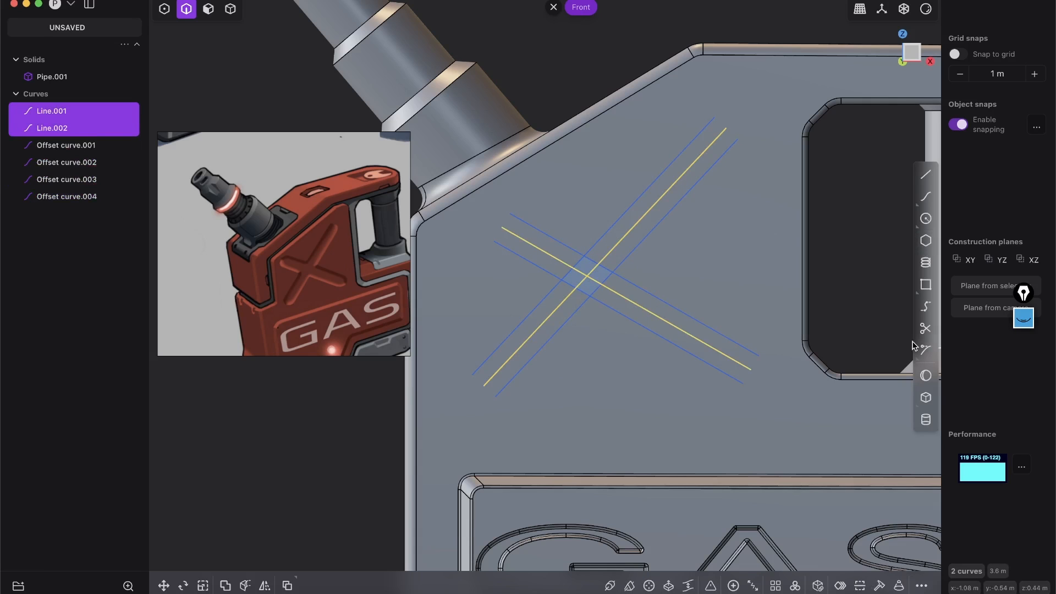
pyautogui.press('x')
# Step: Draw a tangent circle between the two edge lines at the upper end of the X's shallower stroke
pyautogui.scroll(3, 806, 264)
pyautogui.moveTo(743, 252); pyautogui.dragTo(797, 243, button='right')
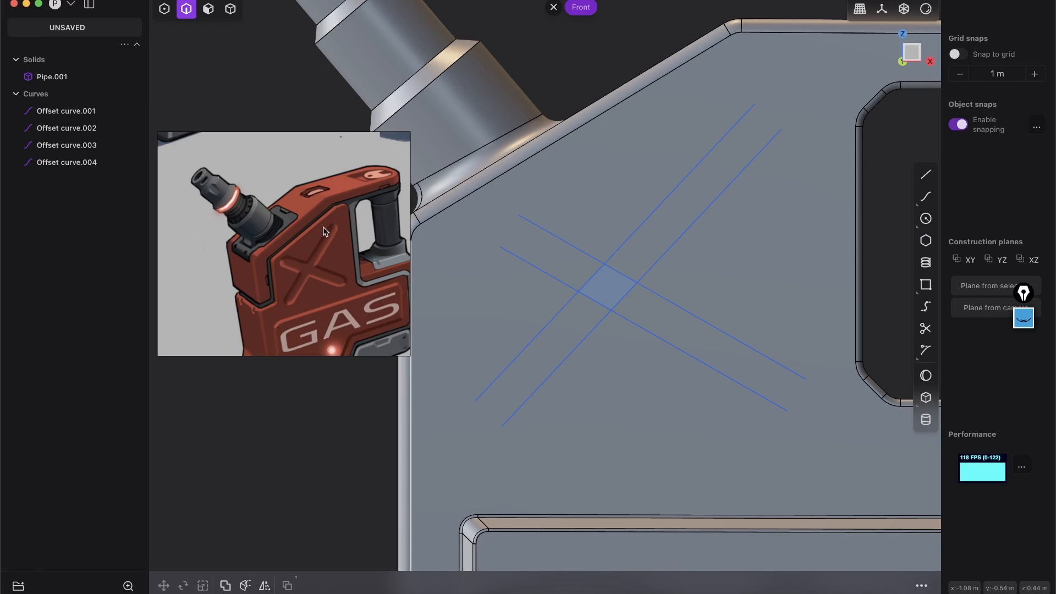
pyautogui.scroll(4, 597, 247)
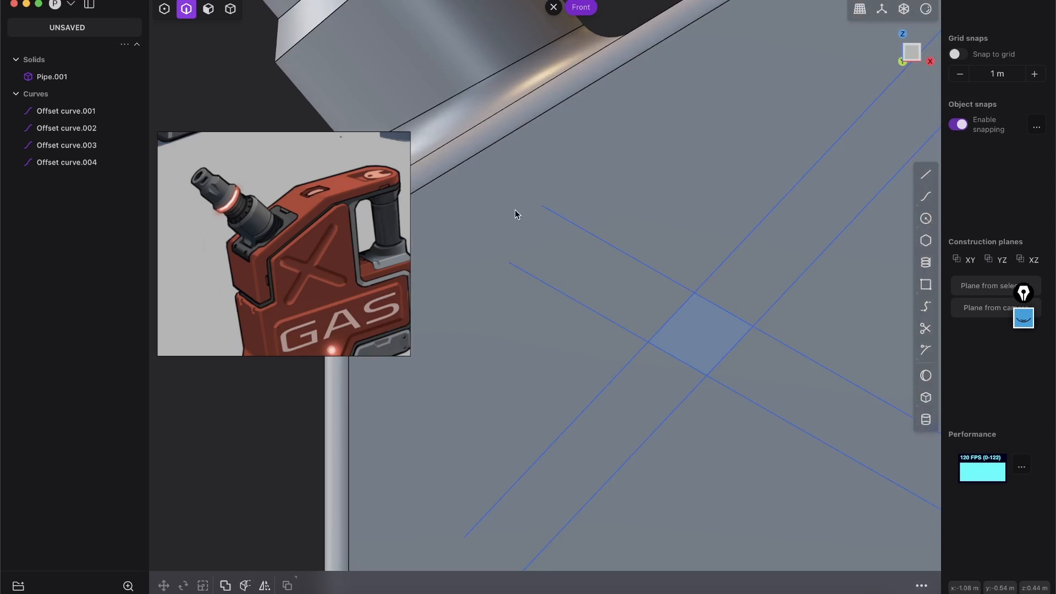
pyautogui.moveTo(570, 216); pyautogui.dragTo(630, 231, button='right')
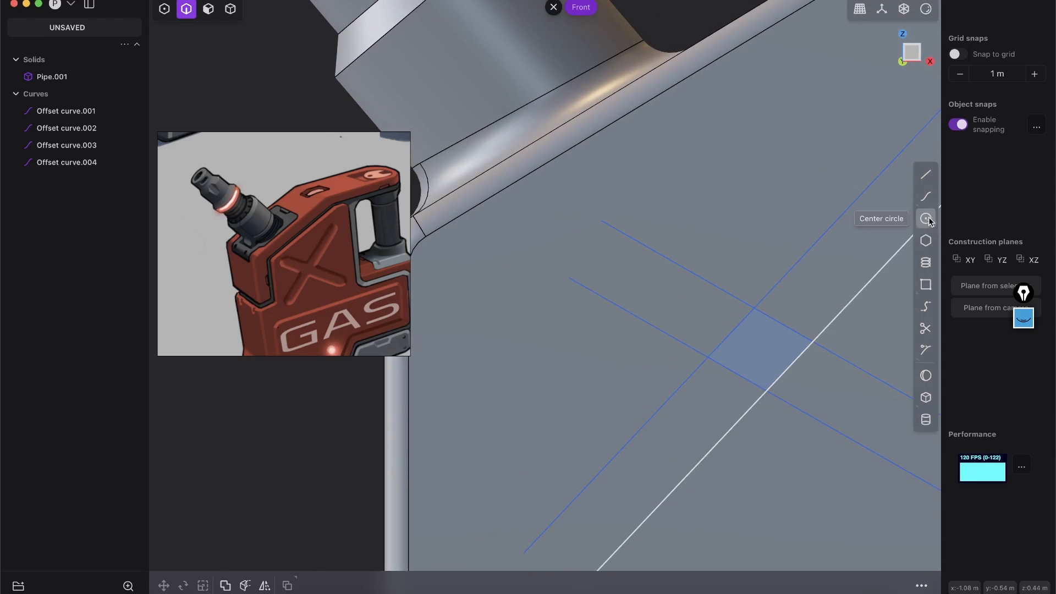
pyautogui.moveTo(928, 220)
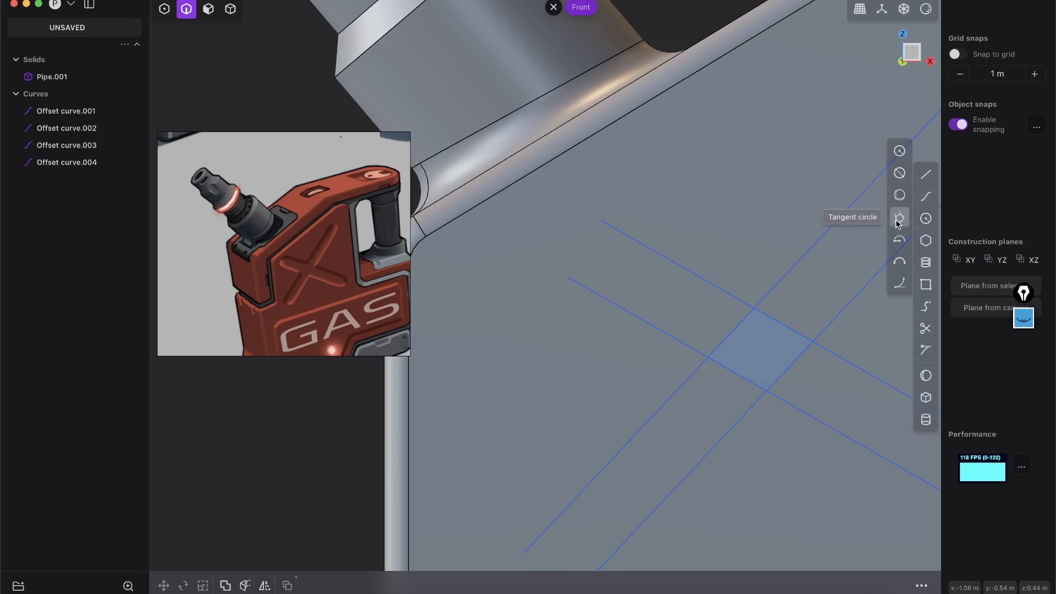
pyautogui.click(898, 219)
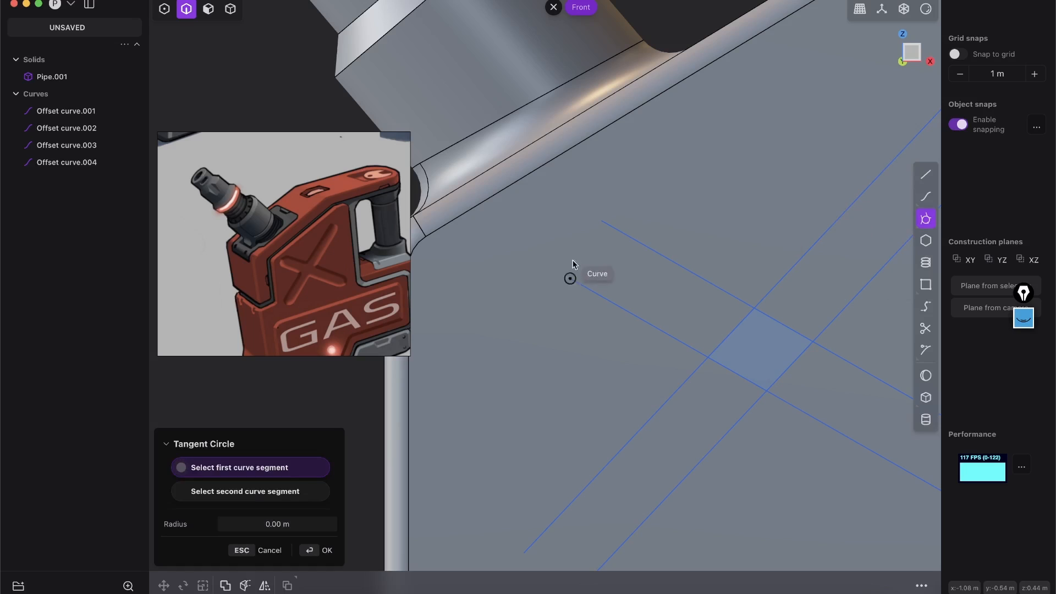
pyautogui.scroll(3, 611, 308)
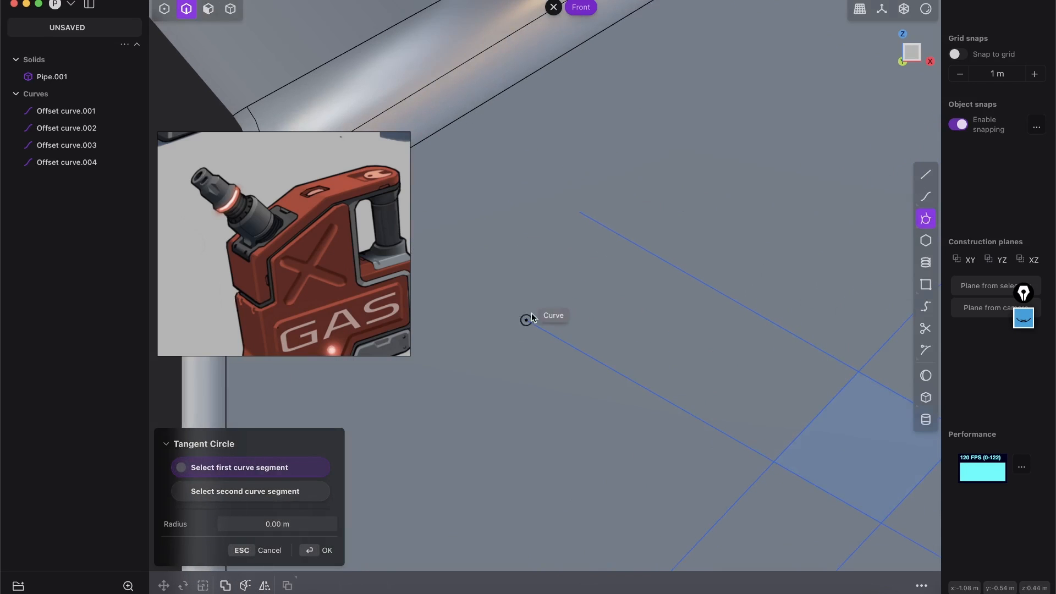
pyautogui.click(612, 232)
pyautogui.click(555, 339)
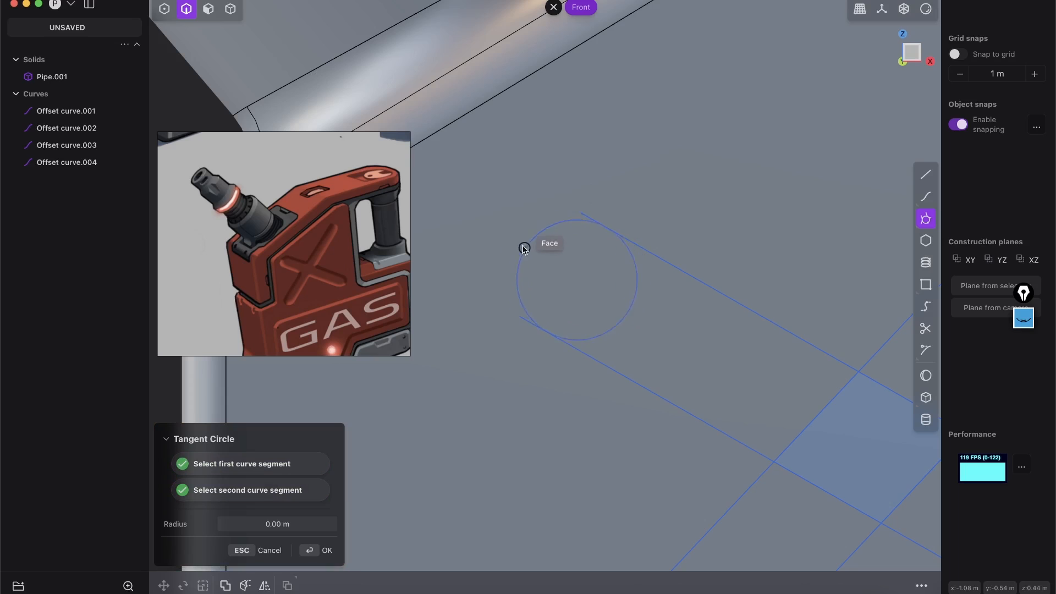
pyautogui.click(514, 246)
pyautogui.scroll(-3, 697, 235)
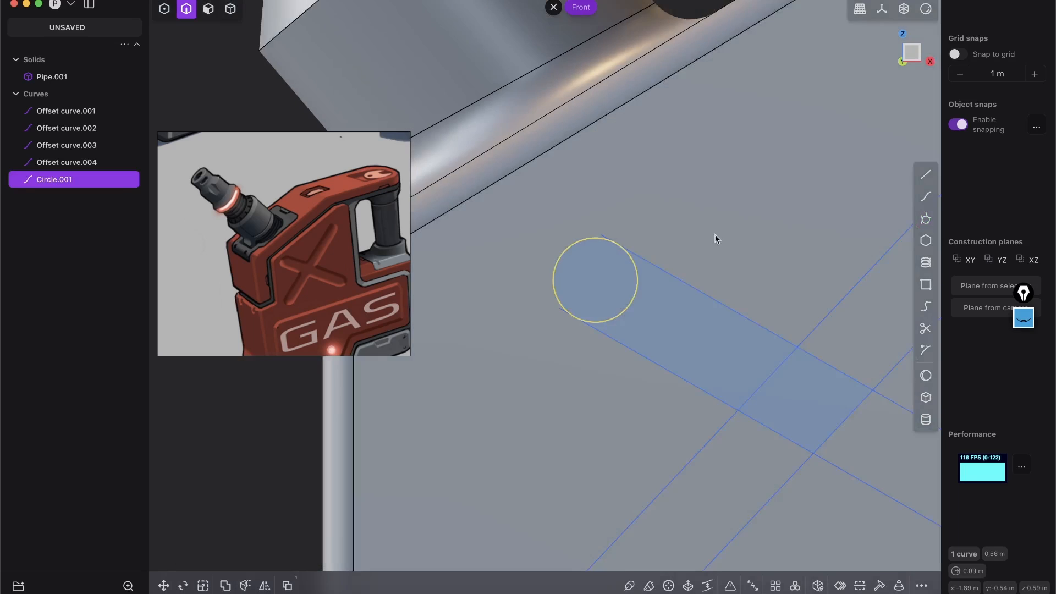
# Step: Add a tangent circle between the two edge lines at the upper end of the steeper stroke
pyautogui.keyDown('shift'); pyautogui.moveTo(740, 242); pyautogui.dragTo(526, 281, button='middle'); pyautogui.keyUp('shift')
pyautogui.scroll(2, 525, 282)
pyautogui.keyDown('shift'); pyautogui.moveTo(677, 270); pyautogui.dragTo(413, 467, button='middle'); pyautogui.keyUp('shift')
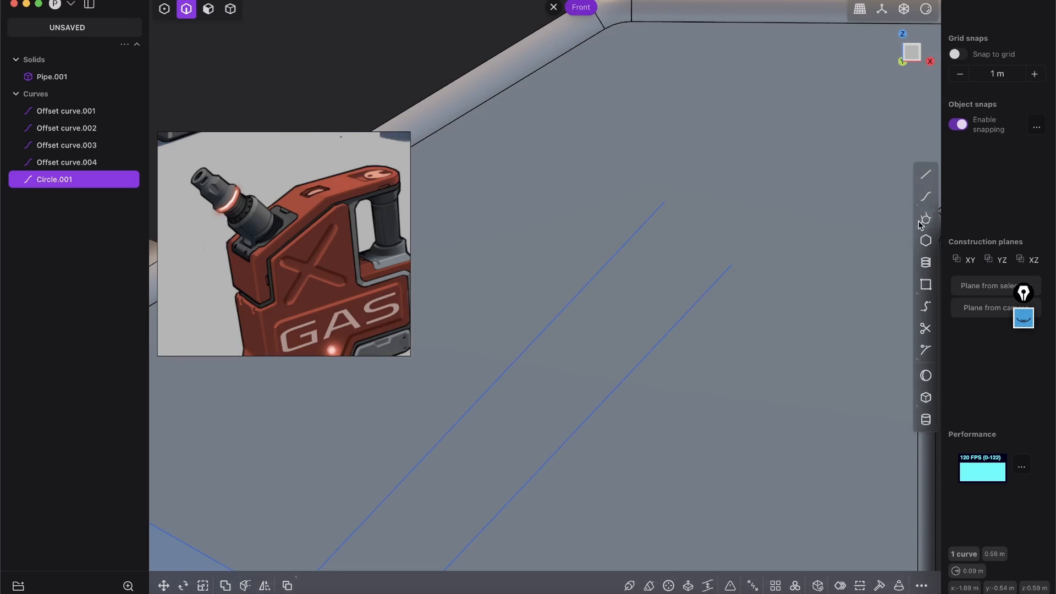
pyautogui.click(926, 219)
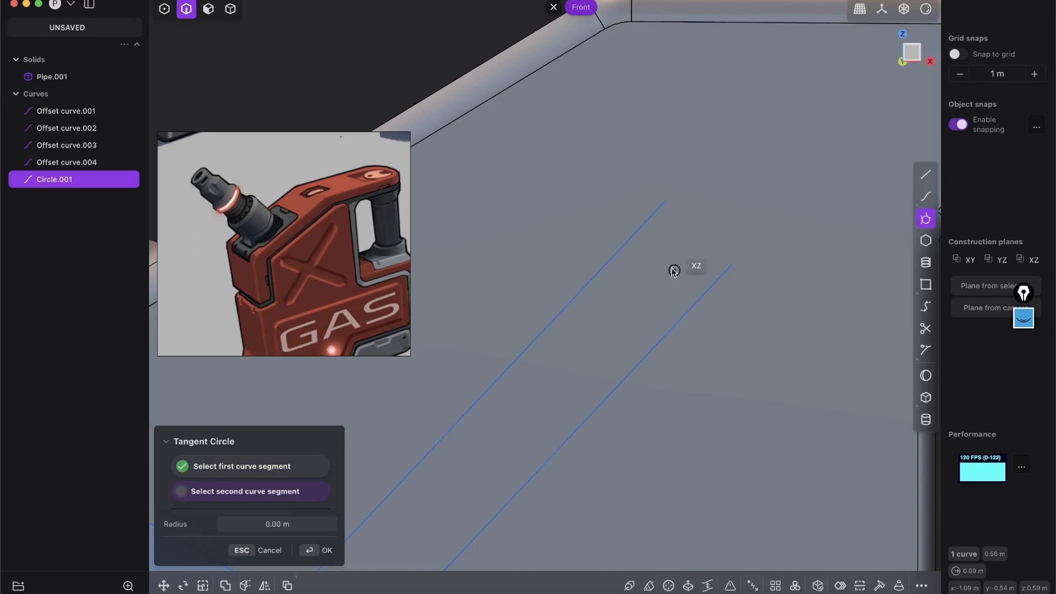
pyautogui.click(628, 240)
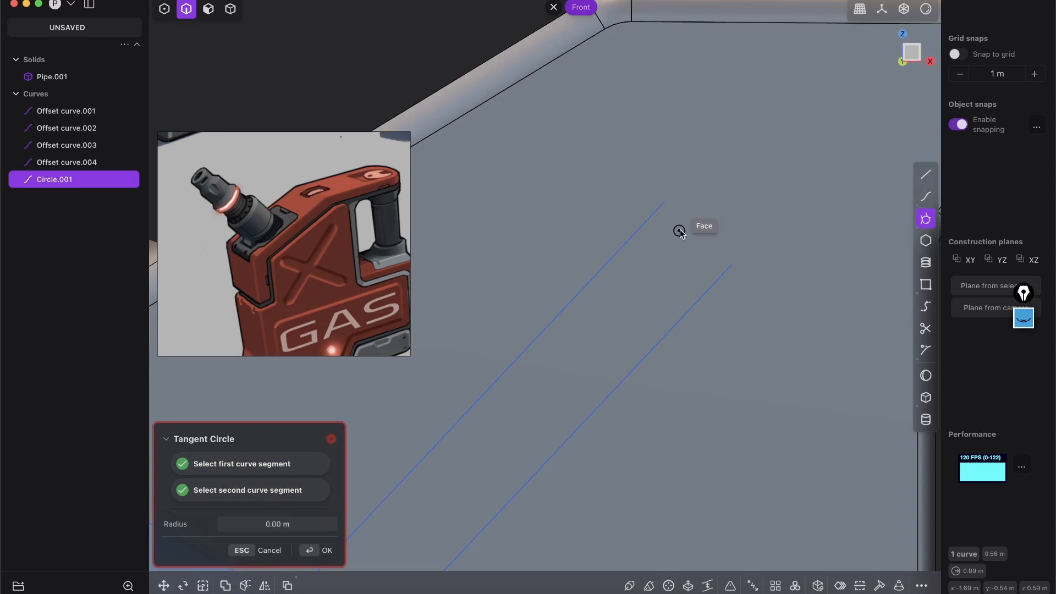
pyautogui.click(644, 284)
# Step: Add tangent circles between the edge lines at the lower ends of both strokes of the X
pyautogui.scroll(-5, 708, 287)
pyautogui.keyDown('shift'); pyautogui.moveTo(698, 333); pyautogui.dragTo(677, 28, button='middle'); pyautogui.keyUp('shift')
pyautogui.scroll(5, 660, 219)
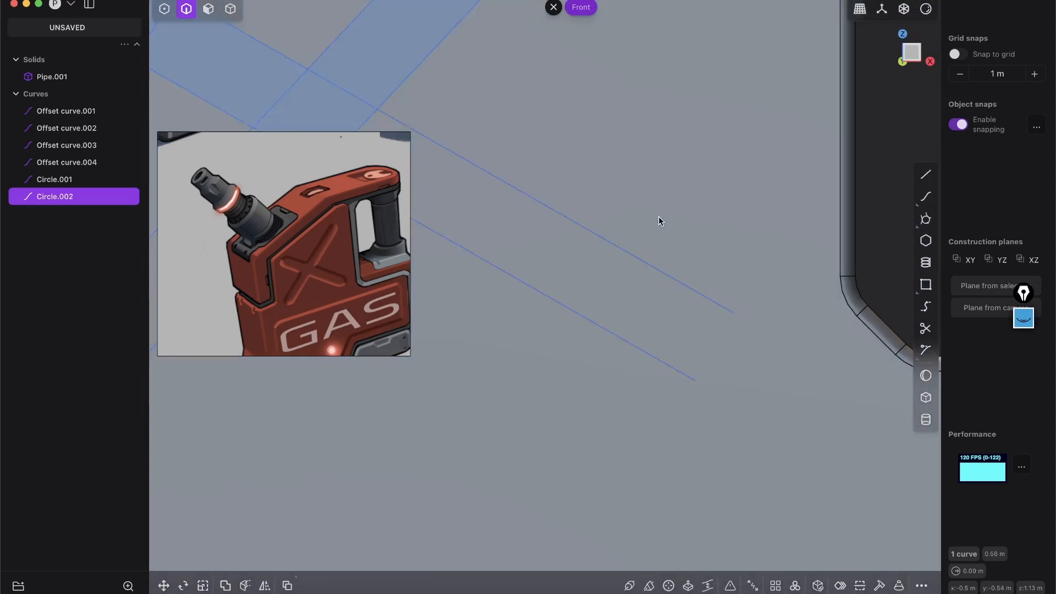
pyautogui.click(926, 219)
pyautogui.click(718, 311)
pyautogui.click(651, 378)
pyautogui.click(715, 364)
pyautogui.keyDown('shift'); pyautogui.moveTo(713, 362); pyautogui.dragTo(910, 328, button='middle'); pyautogui.keyUp('shift')
pyautogui.scroll(-5, 650, 250)
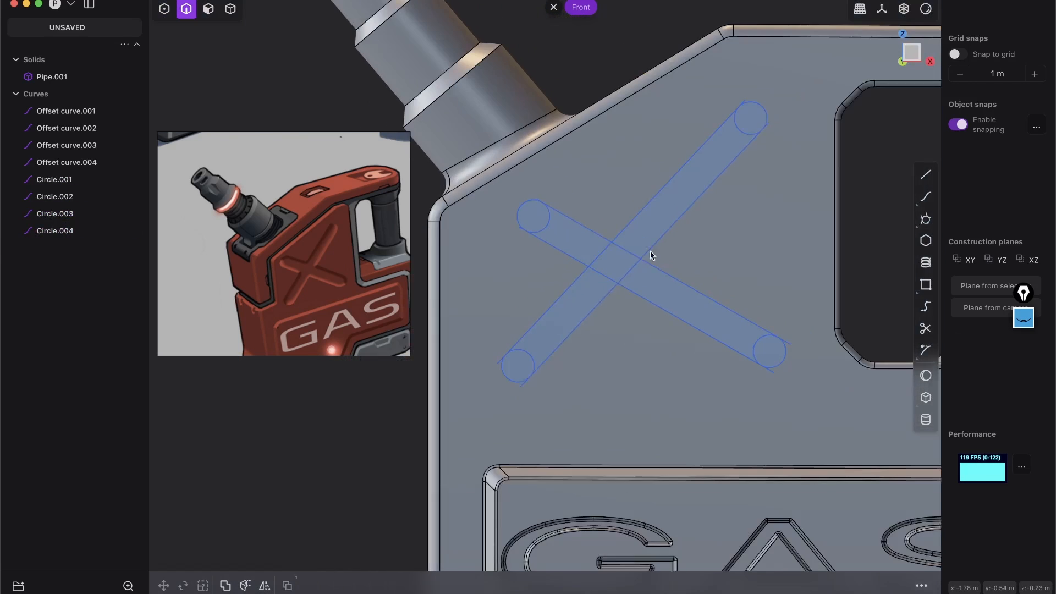
# Step: Examine up close how the X's edge lines meet the end circles and cross at its centre
pyautogui.scroll(10, 536, 201)
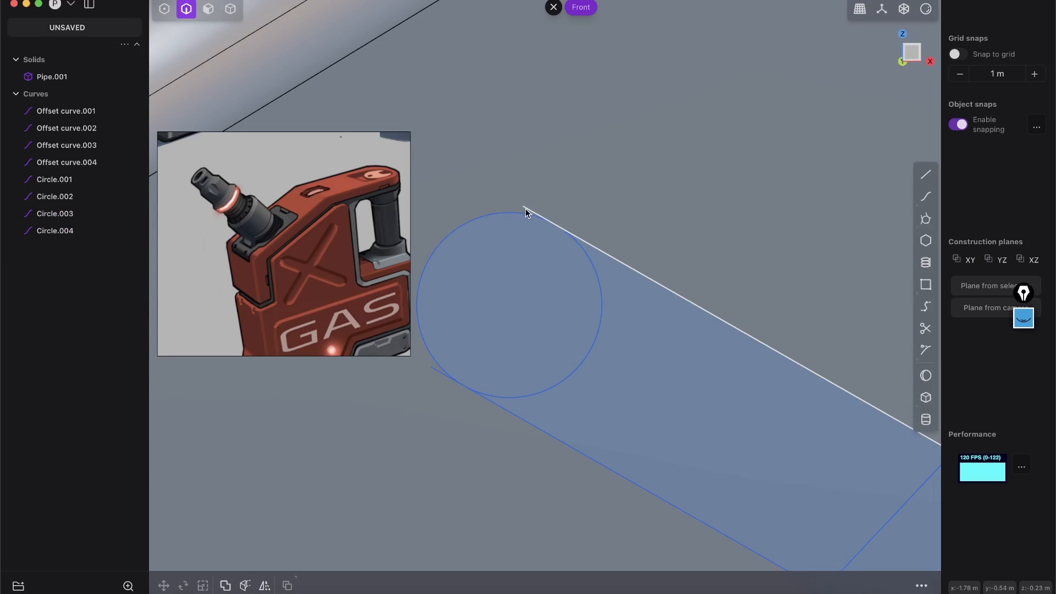
pyautogui.scroll(-1, 522, 220)
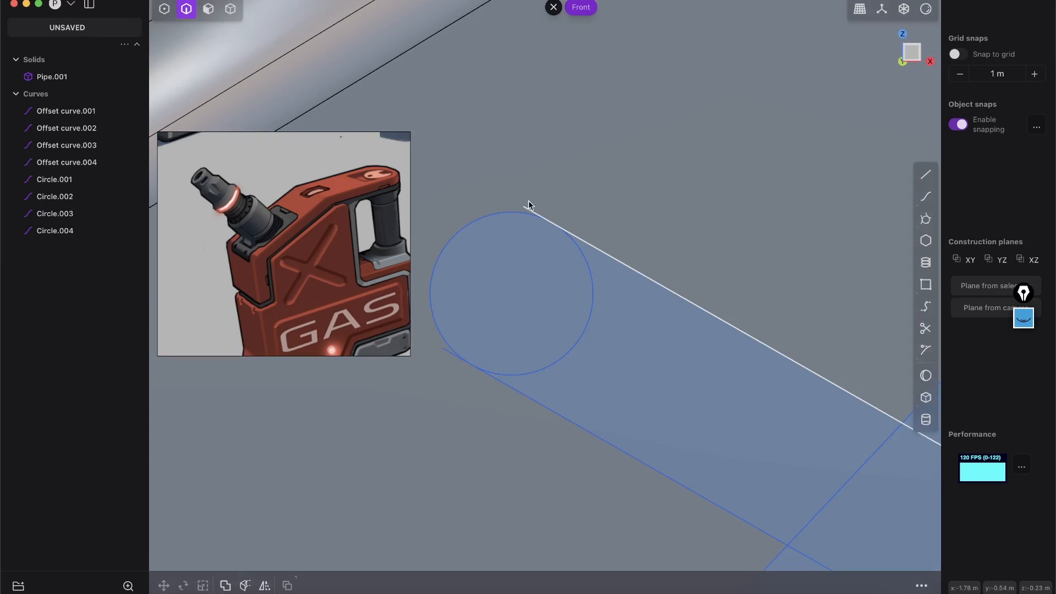
pyautogui.scroll(3, 531, 208)
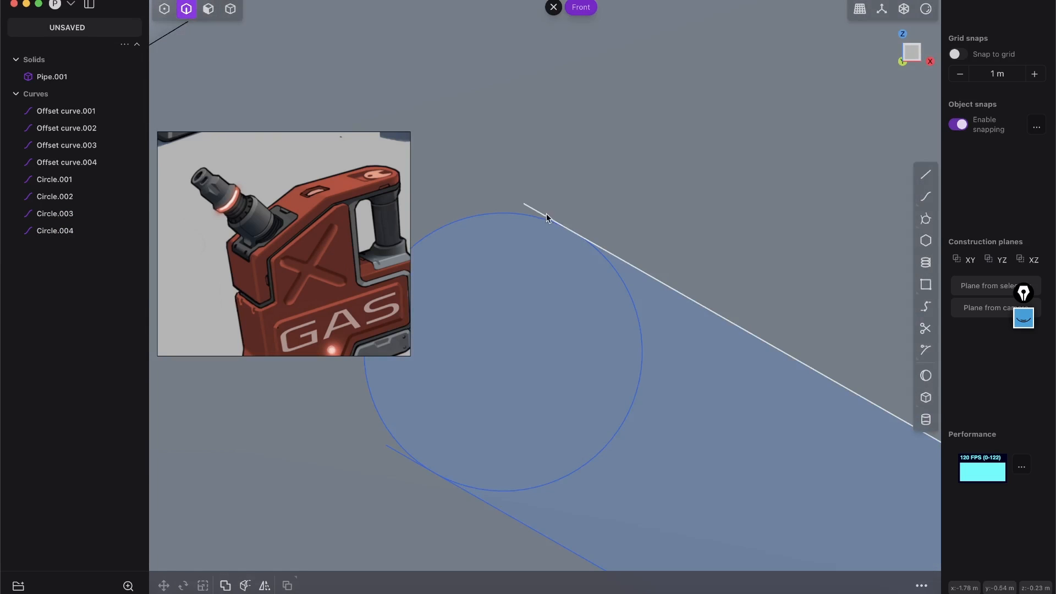
pyautogui.scroll(-6, 592, 176)
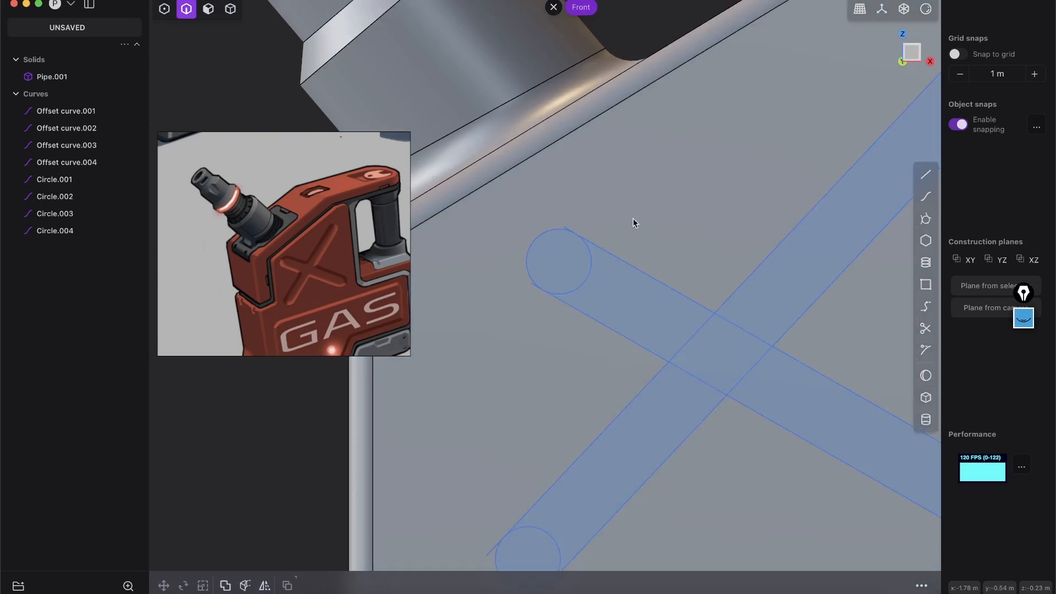
pyautogui.scroll(-2, 627, 344)
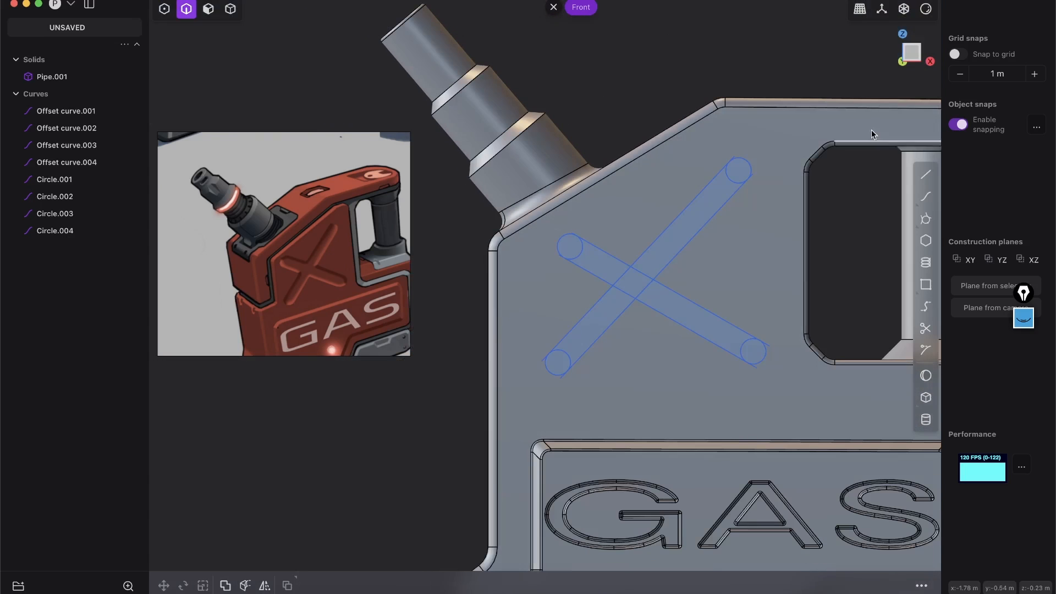
pyautogui.scroll(2, 637, 255)
pyautogui.keyDown('shift'); pyautogui.moveTo(356, 359); pyautogui.dragTo(529, 298, button='middle'); pyautogui.keyUp('shift')
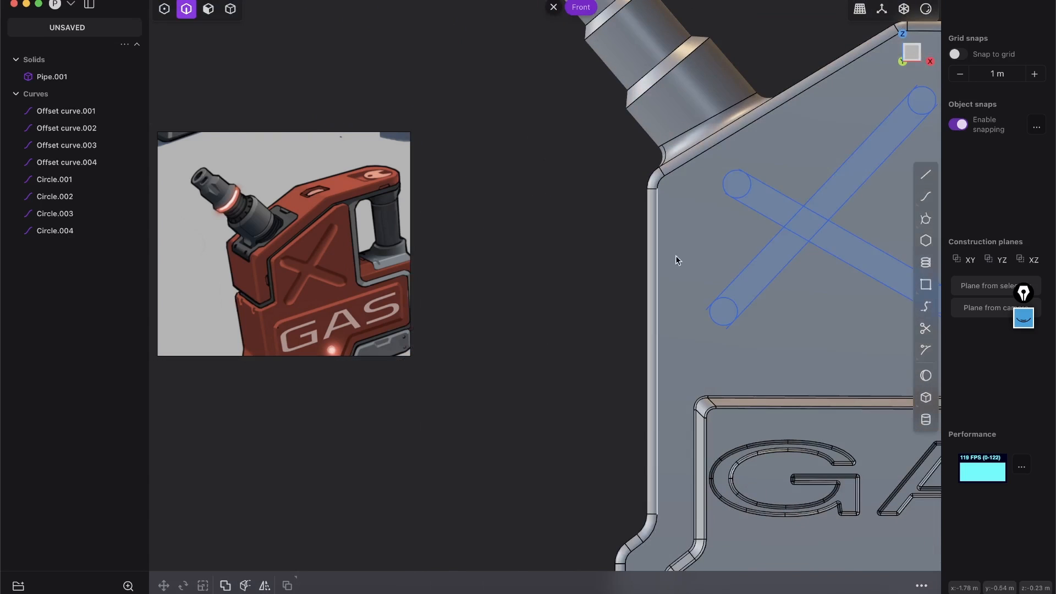
pyautogui.keyDown('shift'); pyautogui.moveTo(675, 260); pyautogui.dragTo(285, 275, button='middle'); pyautogui.keyUp('shift')
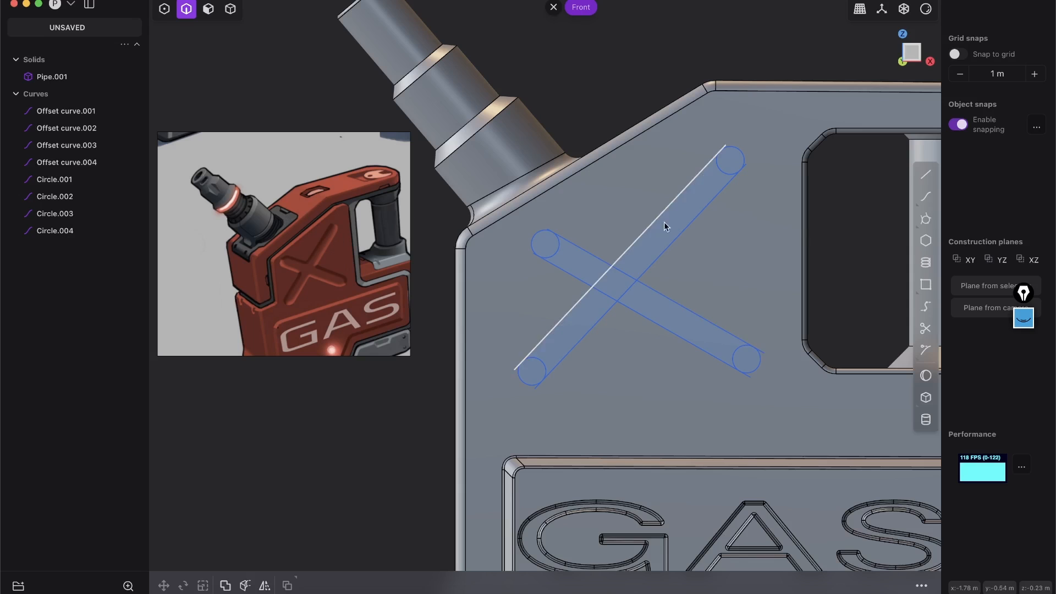
pyautogui.scroll(2, 665, 225)
pyautogui.click(688, 240)
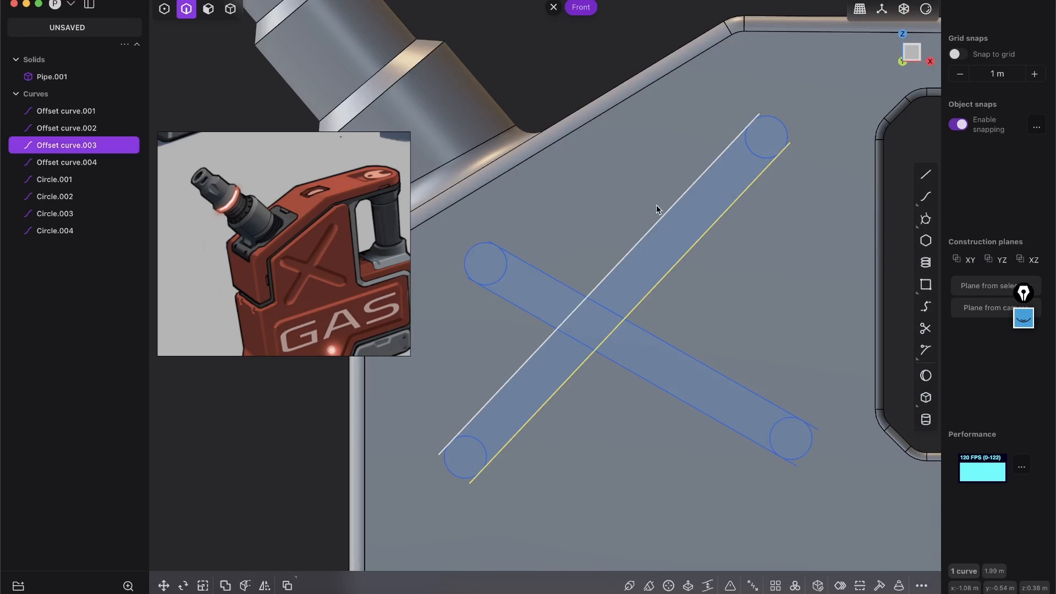
pyautogui.click(578, 252)
pyautogui.scroll(5, 583, 286)
pyautogui.scroll(-6, 609, 284)
pyautogui.scroll(8, 594, 279)
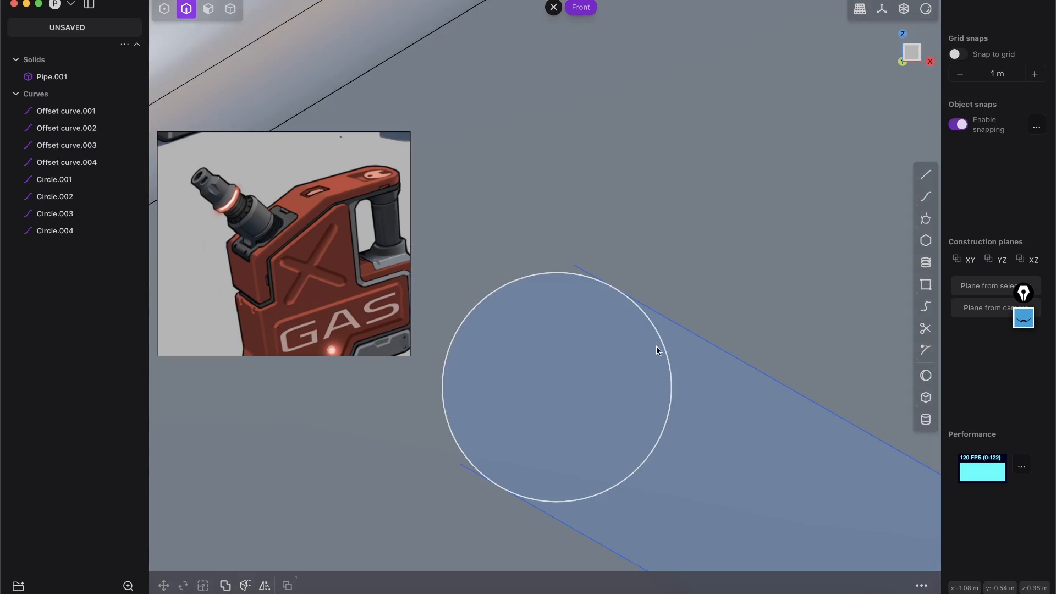
pyautogui.scroll(-3, 676, 429)
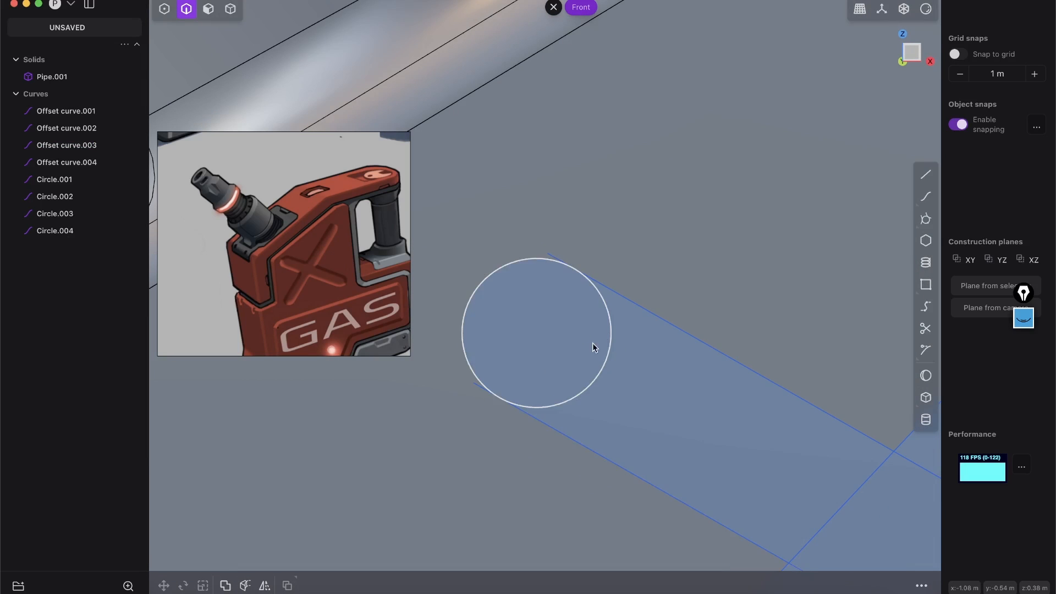
pyautogui.scroll(-3, 689, 301)
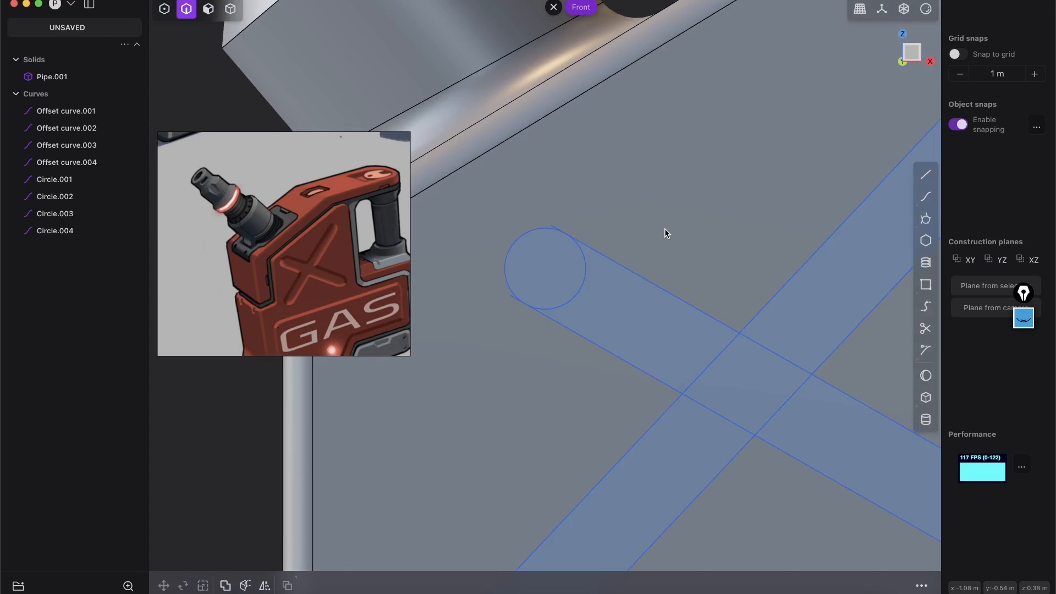
# Step: Trim away the inner line segments where the two strokes cross, leaving the centre of the X open
pyautogui.press('t')
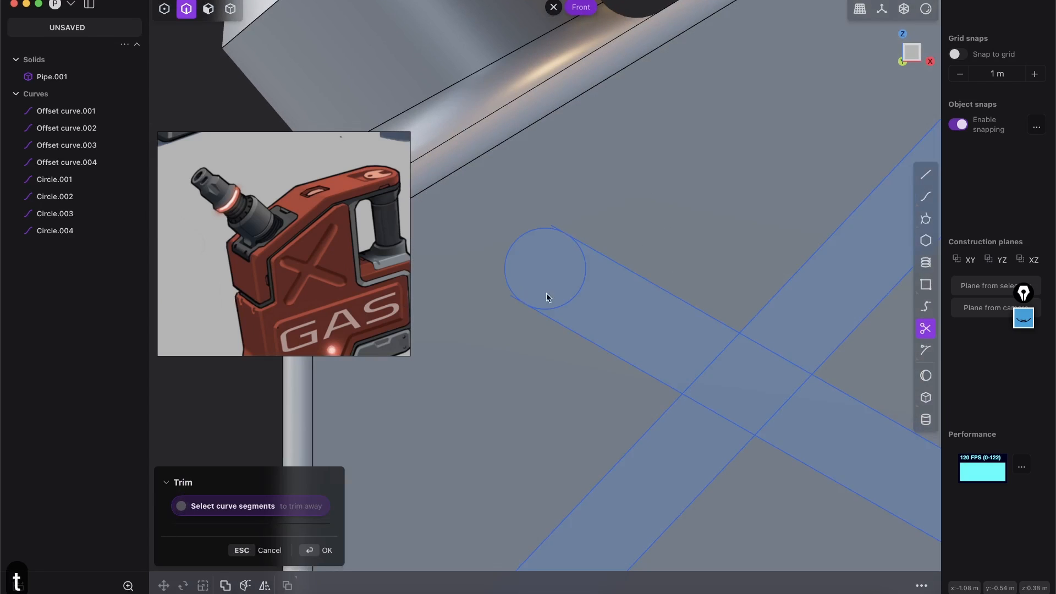
pyautogui.click(709, 365)
pyautogui.keyDown('shift'); pyautogui.moveTo(761, 350); pyautogui.dragTo(624, 251, button='middle'); pyautogui.keyUp('shift')
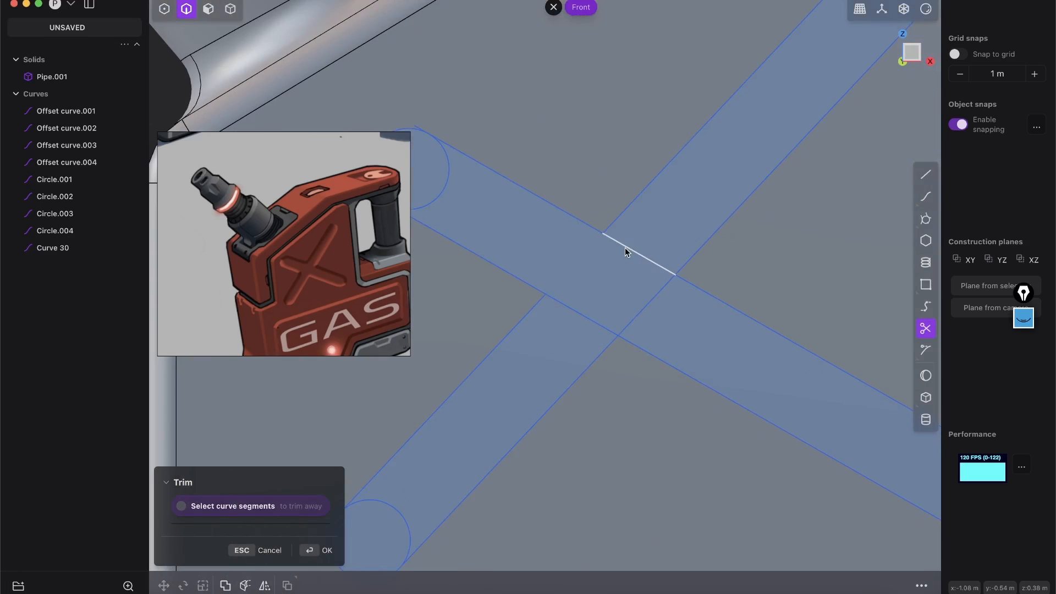
pyautogui.click(651, 303)
pyautogui.keyDown('shift'); pyautogui.moveTo(791, 317); pyautogui.dragTo(559, 209, button='middle'); pyautogui.keyUp('shift')
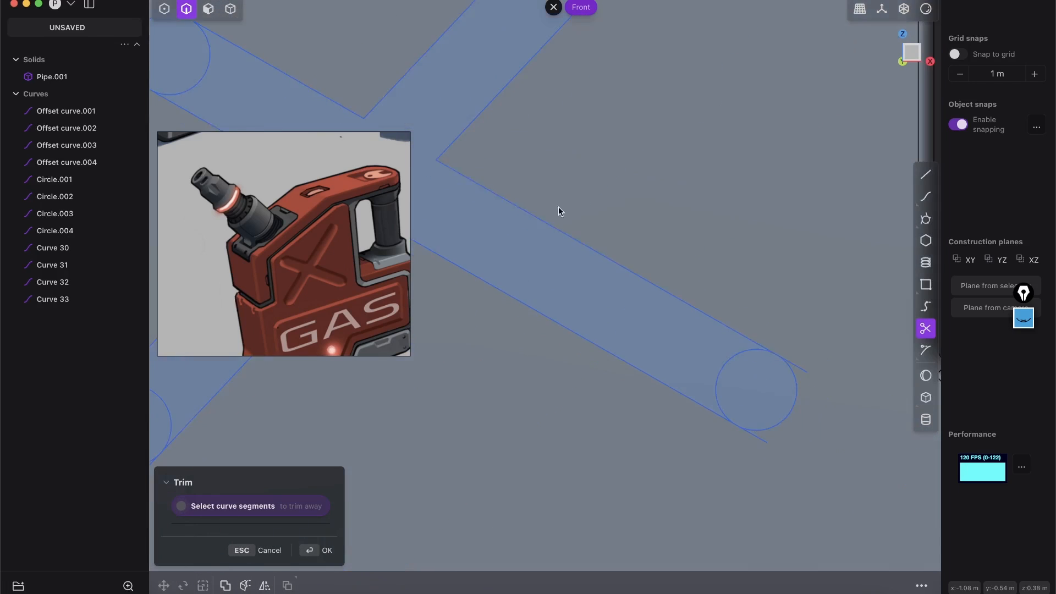
# Step: Examine where the edge lines run past the tangent circle at the shallower stroke's lower end
pyautogui.keyDown('shift'); pyautogui.moveTo(717, 309); pyautogui.dragTo(582, 229, button='middle'); pyautogui.keyUp('shift')
pyautogui.scroll(5, 657, 275)
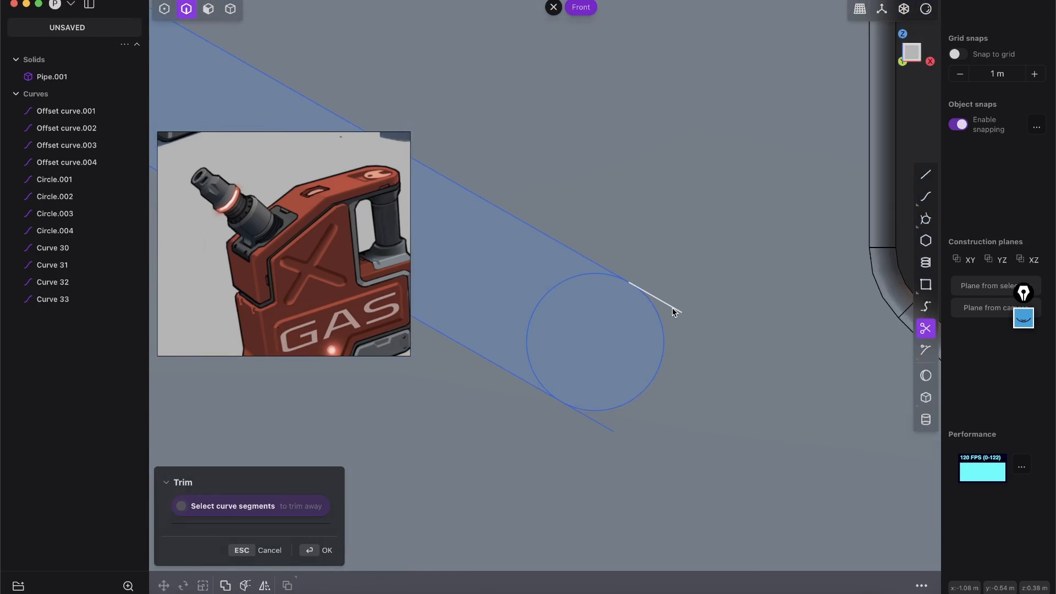
pyautogui.scroll(3, 605, 330)
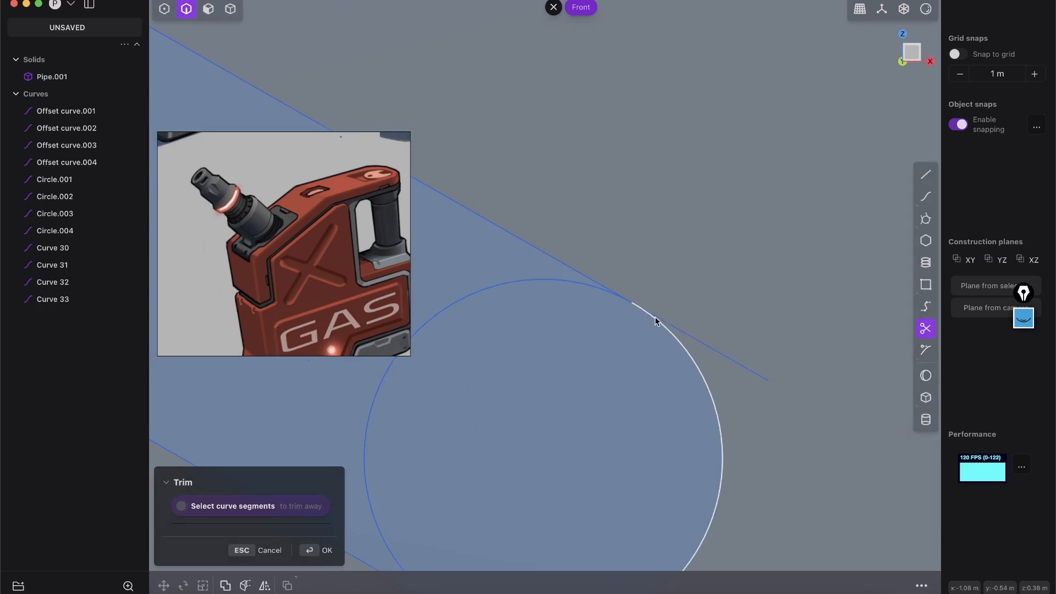
pyautogui.scroll(-3, 747, 367)
pyautogui.keyDown('shift'); pyautogui.moveTo(744, 319); pyautogui.dragTo(733, 273, button='middle'); pyautogui.keyUp('shift')
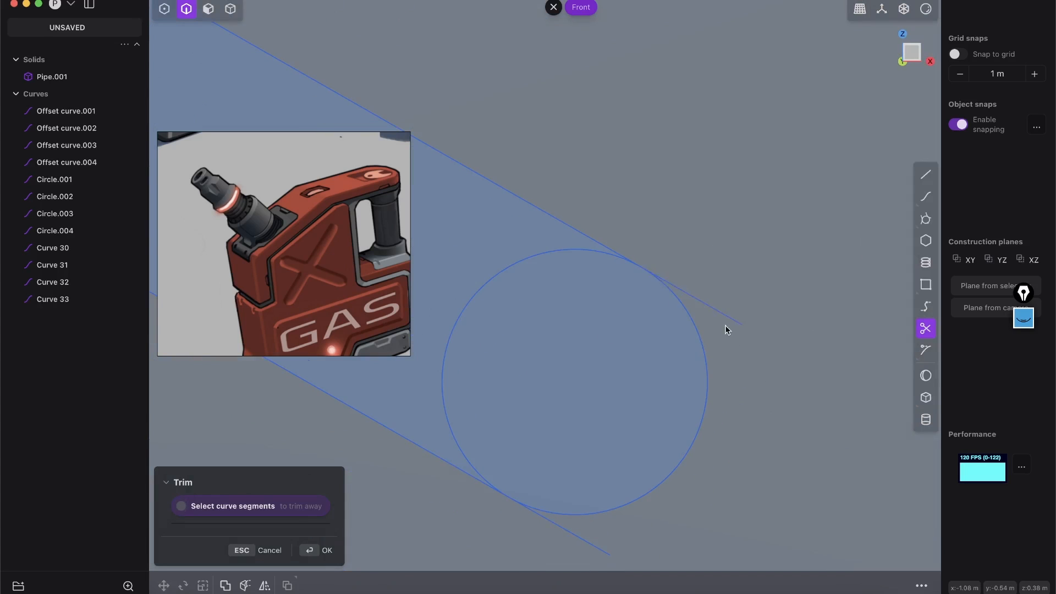
pyautogui.press('Escape')
pyautogui.press('2')
pyautogui.click(519, 205)
pyautogui.scroll(-4, 538, 264)
pyautogui.press('Escape')
pyautogui.scroll(-3, 684, 165)
pyautogui.click(535, 226)
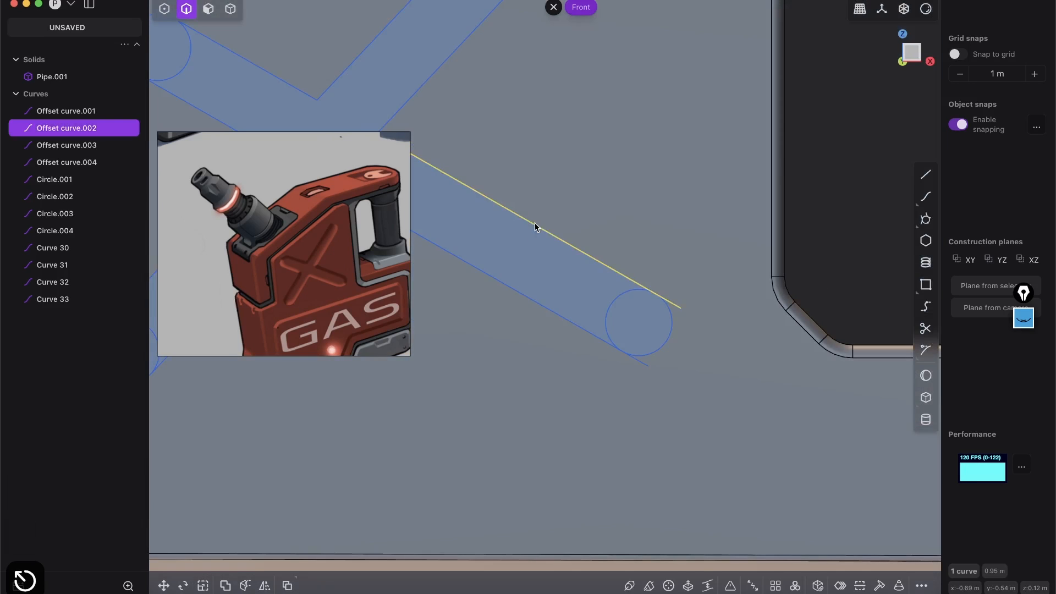
# Step: Trim the line overhangs and the inner arc of the tangent circle at the shallower stroke's lower end
pyautogui.scroll(-2, 535, 226)
pyautogui.scroll(6, 667, 288)
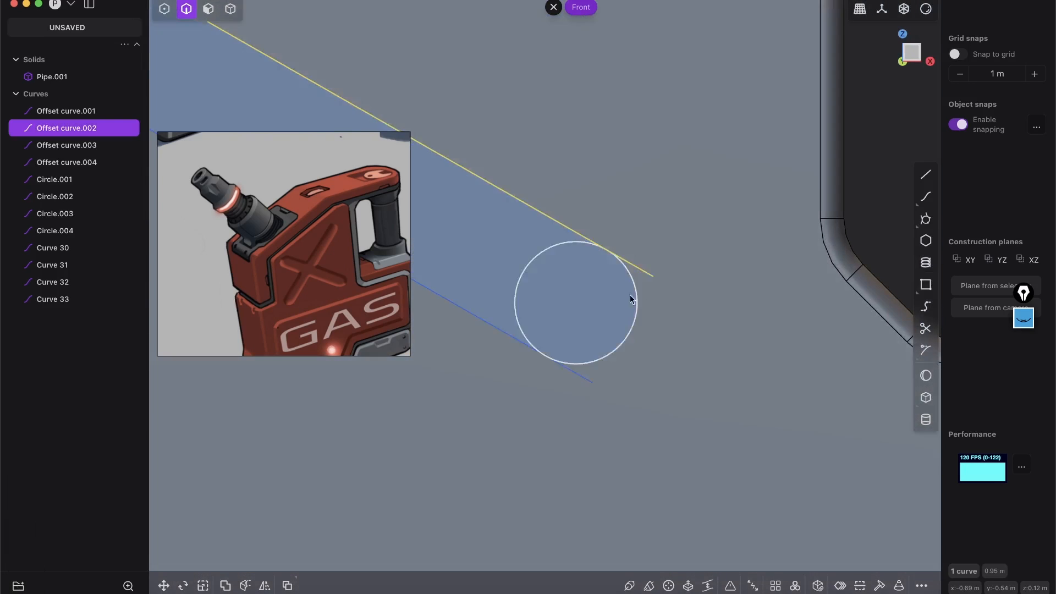
pyautogui.scroll(3, 598, 352)
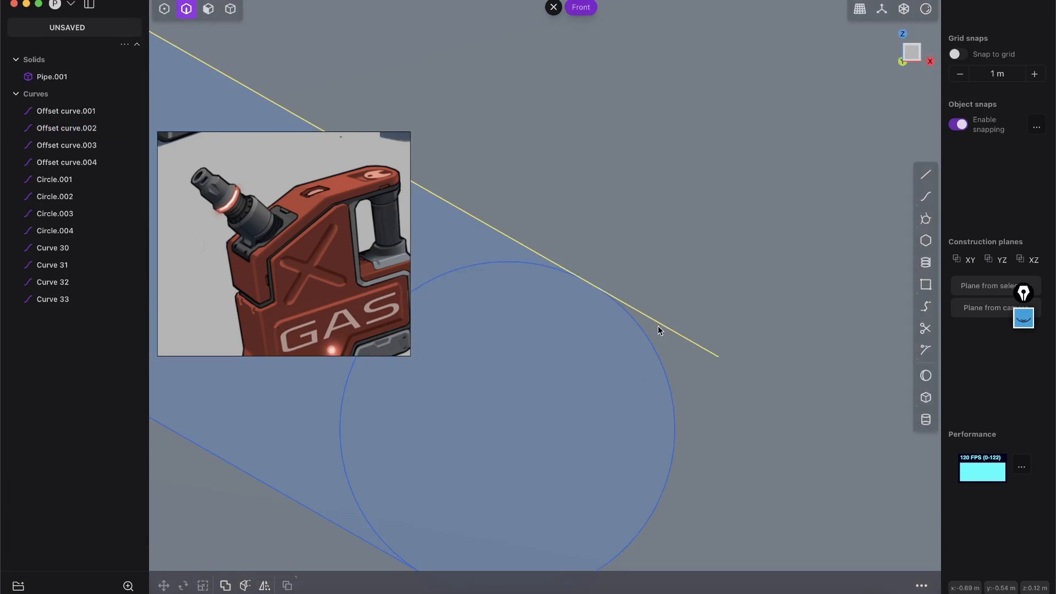
pyautogui.click(670, 378)
pyautogui.click(700, 380)
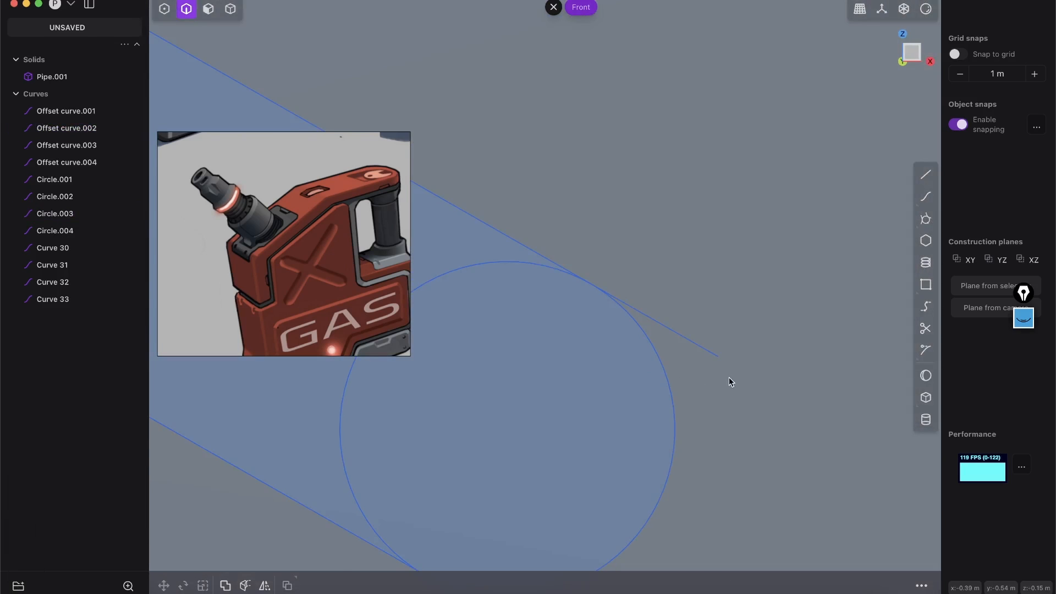
pyautogui.press('t')
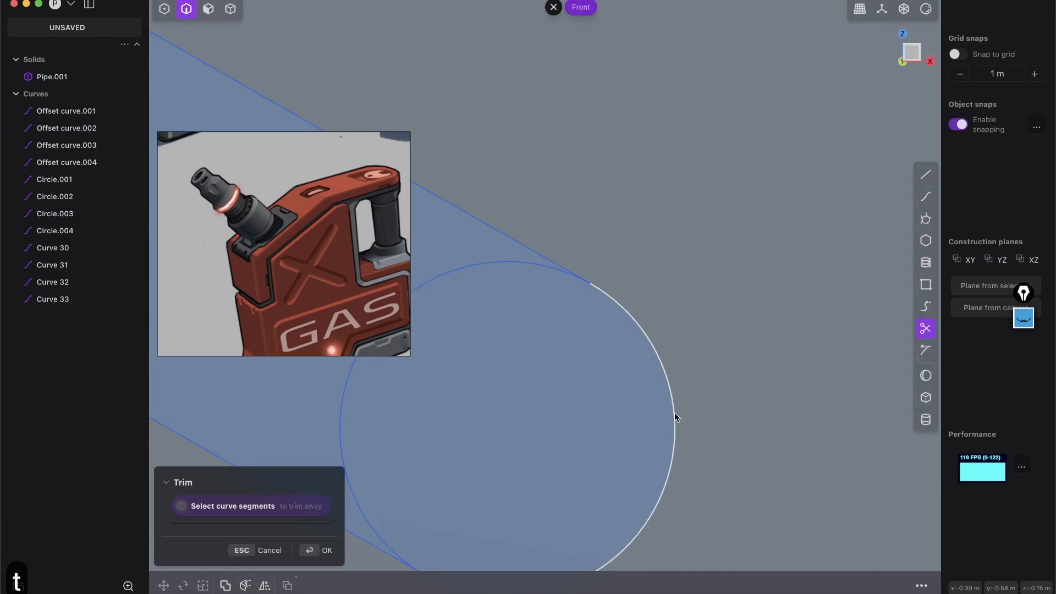
pyautogui.scroll(-3, 793, 166)
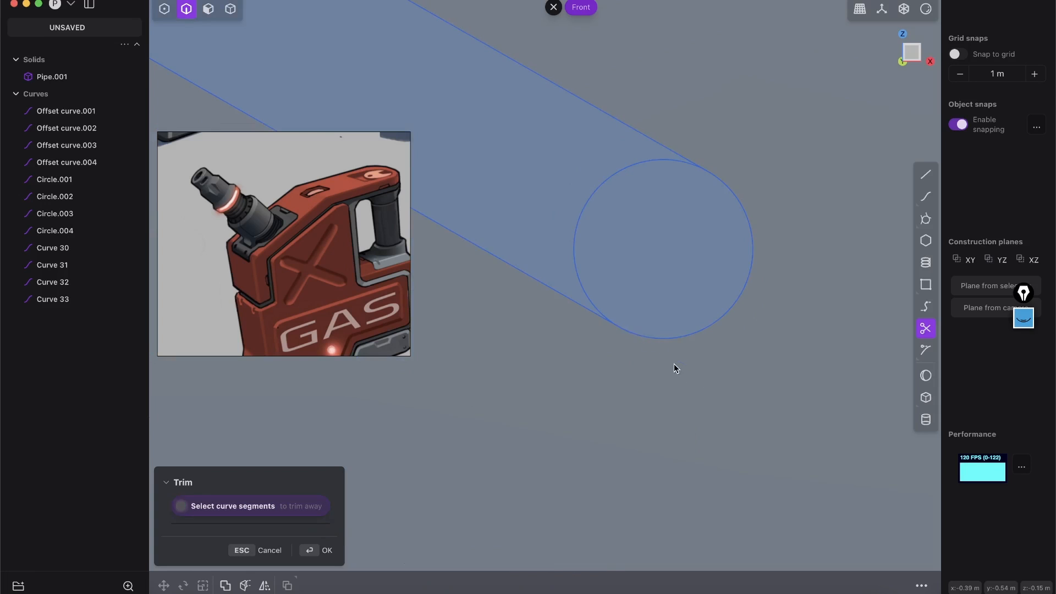
pyautogui.scroll(-5, 675, 367)
pyautogui.moveTo(721, 305); pyautogui.dragTo(532, 335, button='right')
pyautogui.scroll(6, 555, 341)
pyautogui.moveTo(524, 403); pyautogui.dragTo(598, 340, button='right')
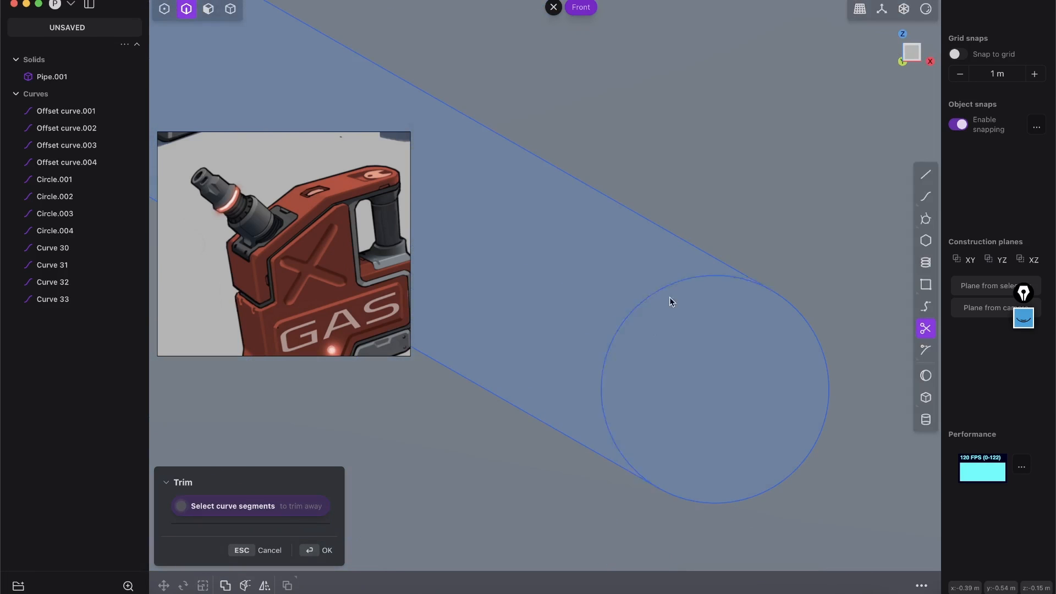
# Step: Trim the line overhangs and the inner circle arc at the steeper stroke's lower end to leave a rounded cap
pyautogui.scroll(-3, 536, 374)
pyautogui.scroll(-5, 609, 351)
pyautogui.scroll(5, 527, 355)
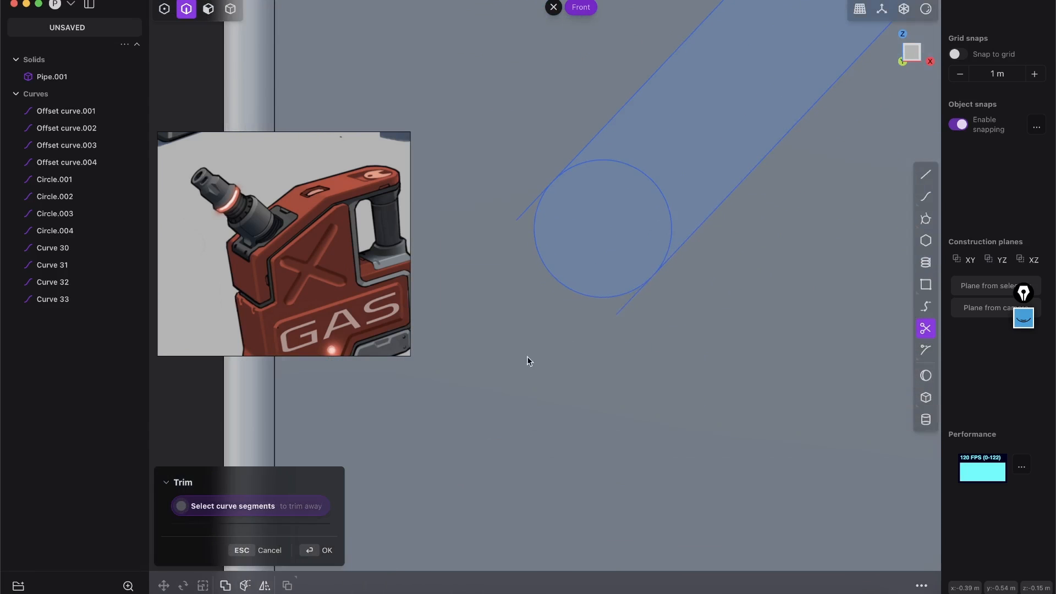
pyautogui.click(526, 213)
pyautogui.click(655, 181)
pyautogui.scroll(-4, 730, 118)
pyautogui.moveTo(735, 113); pyautogui.dragTo(597, 320, button='right')
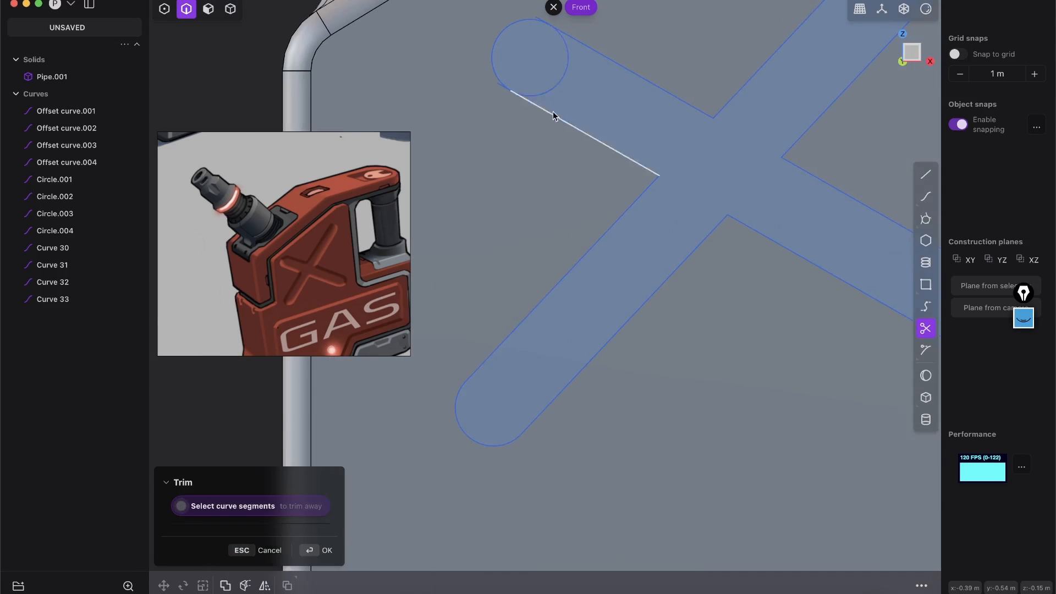
# Step: Trim the surplus line ends and inner circle arc at the shallower stroke's upper end
pyautogui.scroll(4, 555, 105)
pyautogui.moveTo(535, 175); pyautogui.dragTo(555, 533, button='right')
pyautogui.click(565, 182)
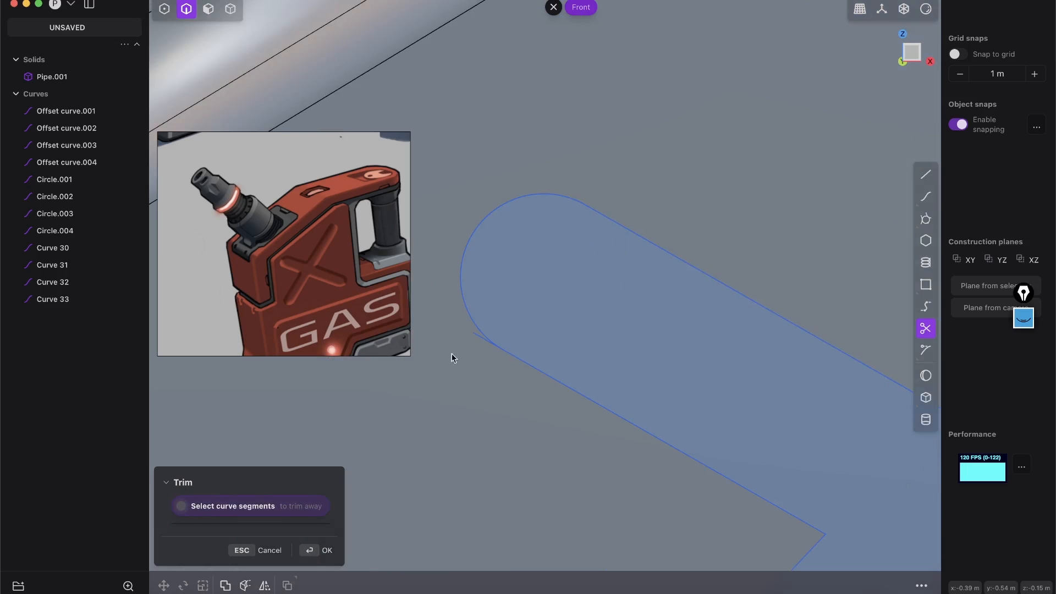
pyautogui.click(477, 335)
pyautogui.scroll(-4, 568, 295)
pyautogui.moveTo(726, 214); pyautogui.dragTo(479, 351, button='right')
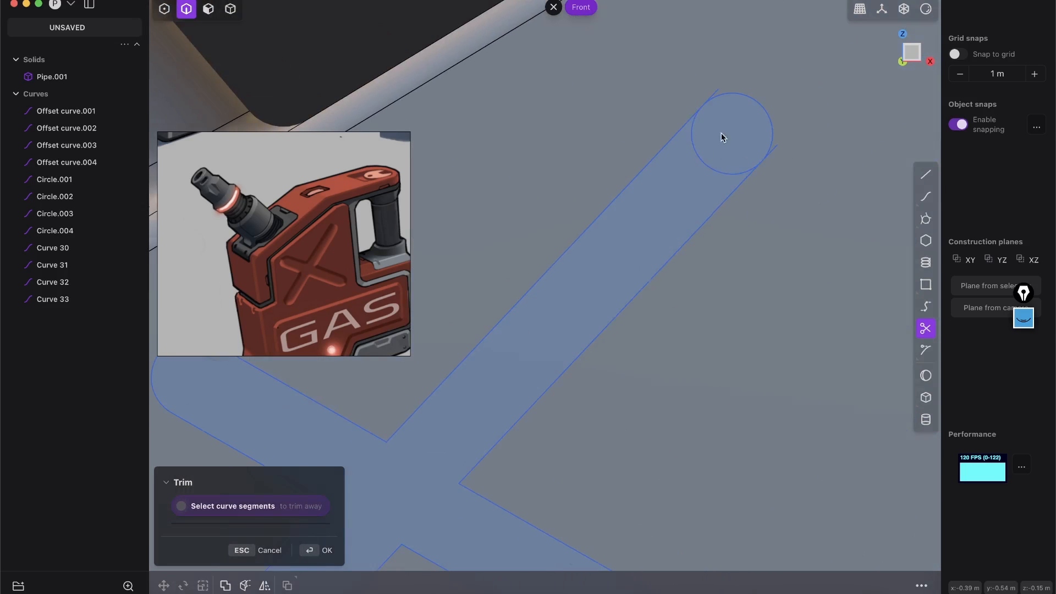
# Step: Trim the excess lines and inner arc at the steeper stroke's upper end and finish the trimming
pyautogui.scroll(4, 720, 151)
pyautogui.moveTo(727, 151); pyautogui.dragTo(577, 389, button='right')
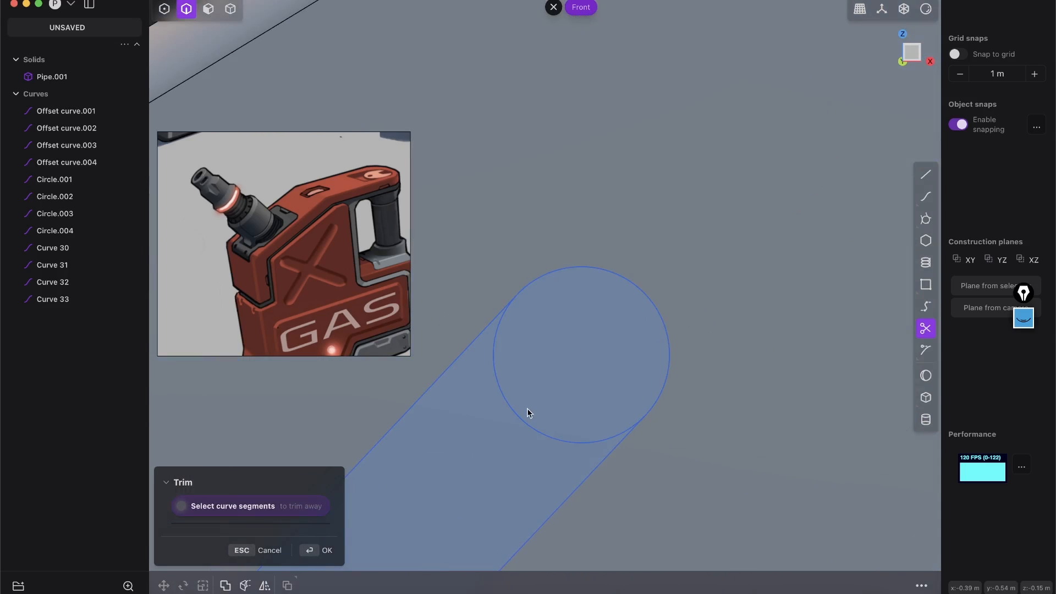
pyautogui.click(525, 427)
pyautogui.press('Return')
pyautogui.scroll(-10, 612, 313)
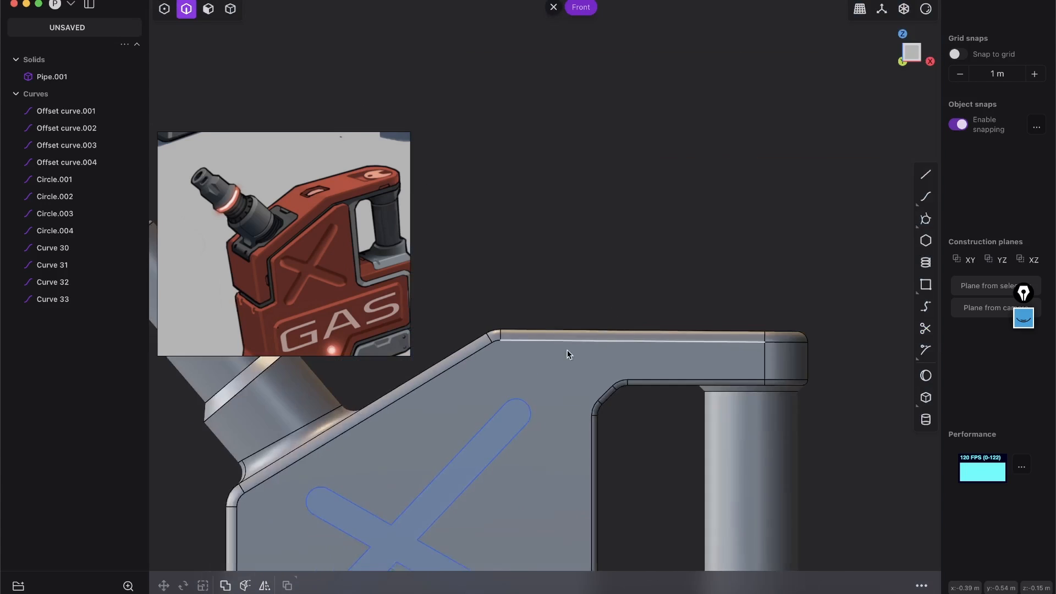
# Step: Select the entire X outline and join its segments into a single closed curve
pyautogui.scroll(5, 612, 314)
pyautogui.press('2')
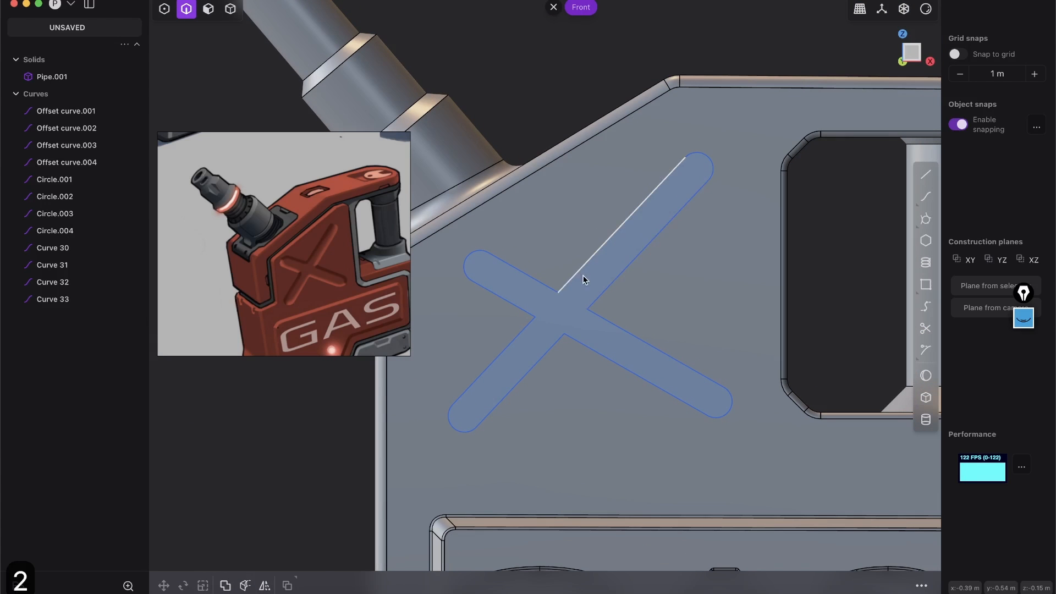
pyautogui.click(584, 283)
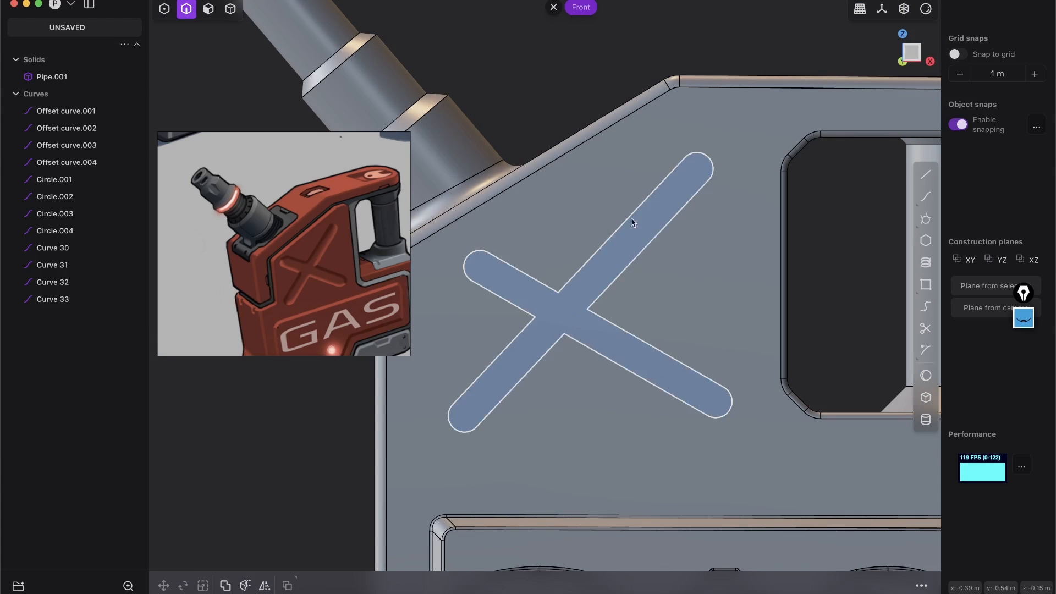
pyautogui.doubleClick(598, 295)
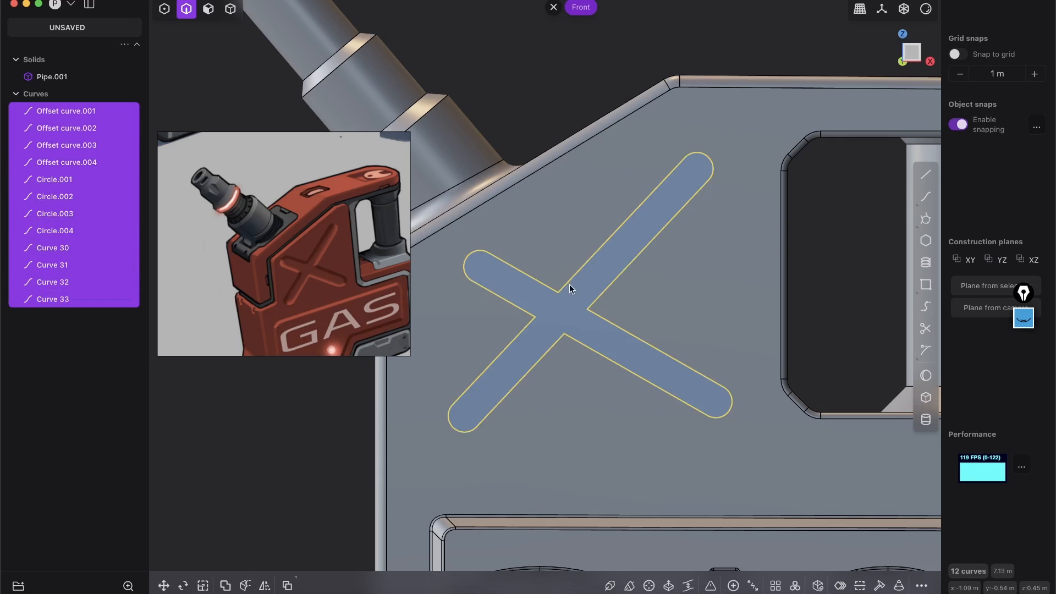
pyautogui.scroll(-3, 572, 284)
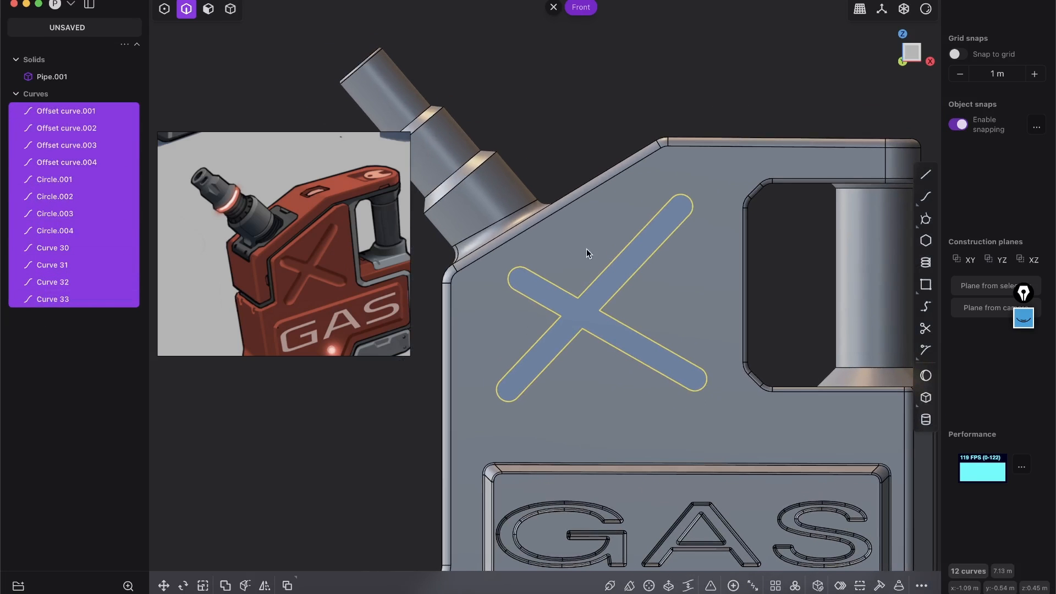
pyautogui.press('j')
pyautogui.moveTo(593, 248); pyautogui.dragTo(687, 292, button='middle')
pyautogui.scroll(4, 618, 252)
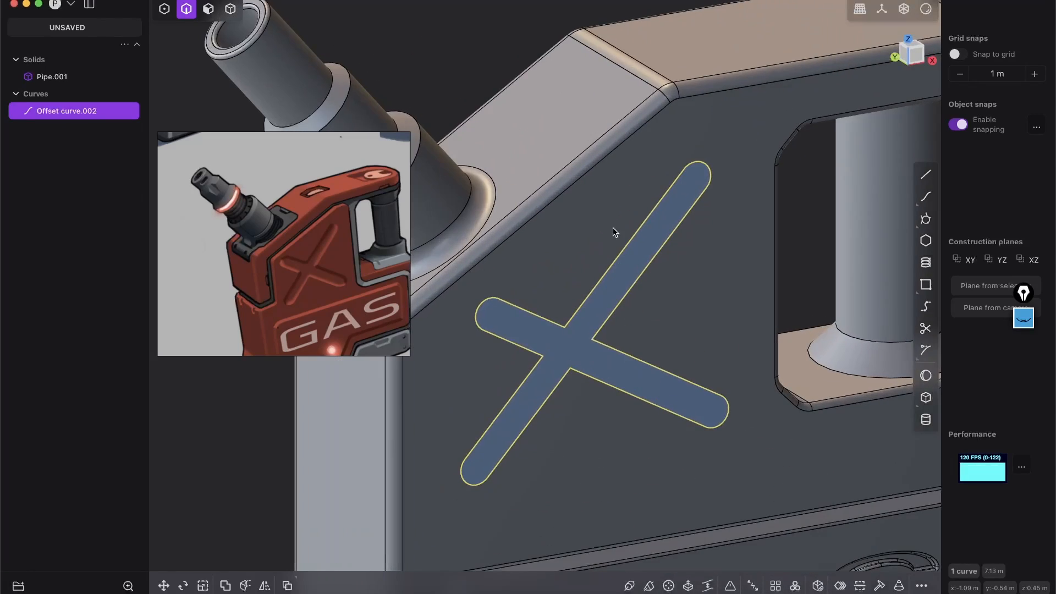
# Step: Move the joined X curve about -0.54 m along the Y axis, clear of the can's side
pyautogui.scroll(4, 593, 250)
pyautogui.scroll(-5, 605, 199)
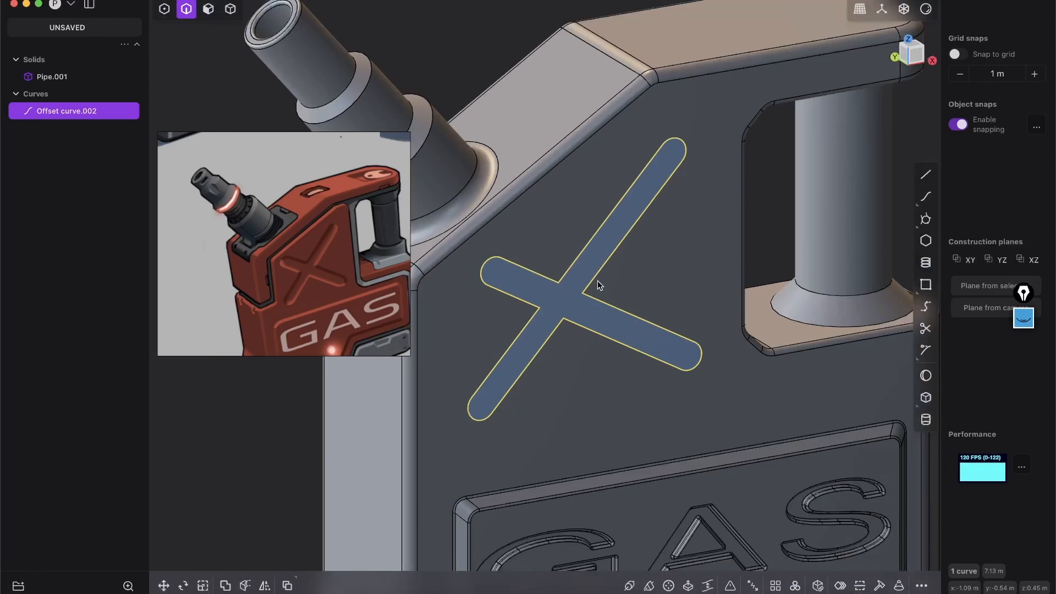
pyautogui.press('g')
pyautogui.moveTo(590, 306); pyautogui.dragTo(605, 291, button='middle')
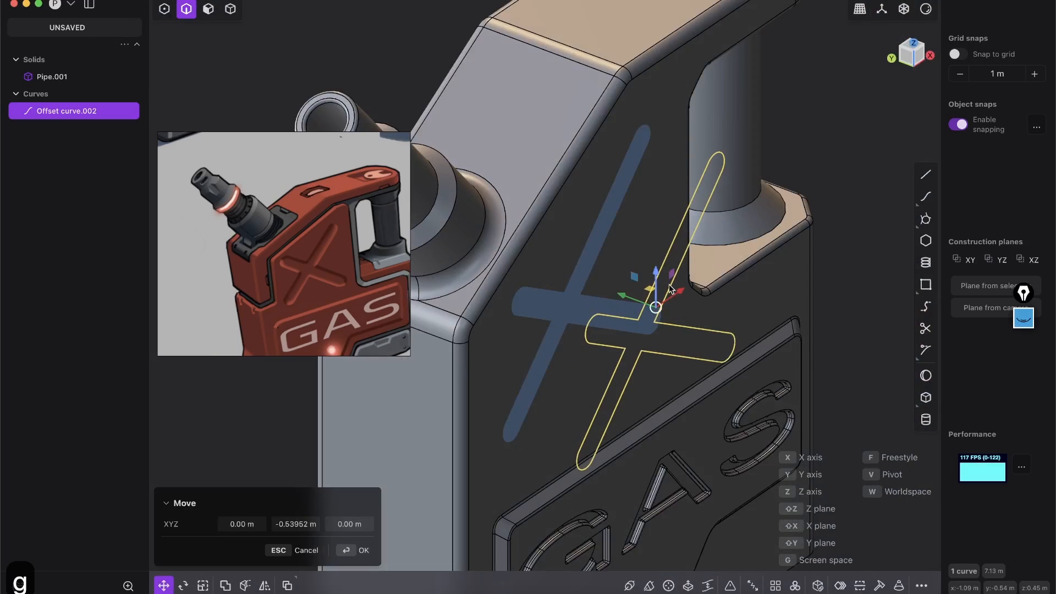
pyautogui.click(674, 275)
pyautogui.press('Escape')
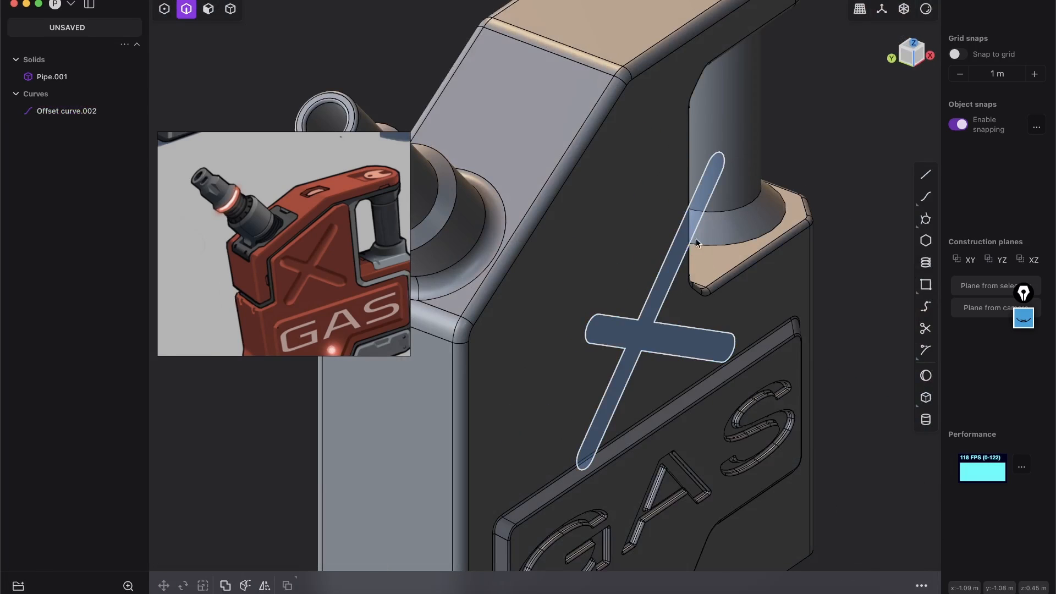
# Step: Imprint the X curve onto the can body with the Vector method along direction 0, 1, 0, and delete the curve
pyautogui.click(678, 284)
pyautogui.write('fimpr')
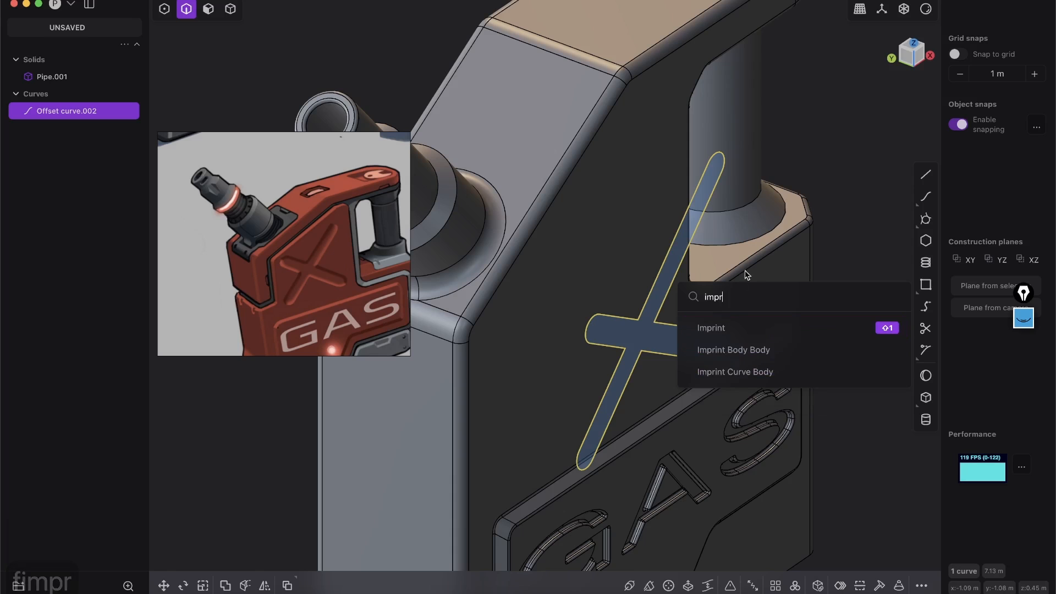
pyautogui.click(744, 330)
pyautogui.click(601, 280)
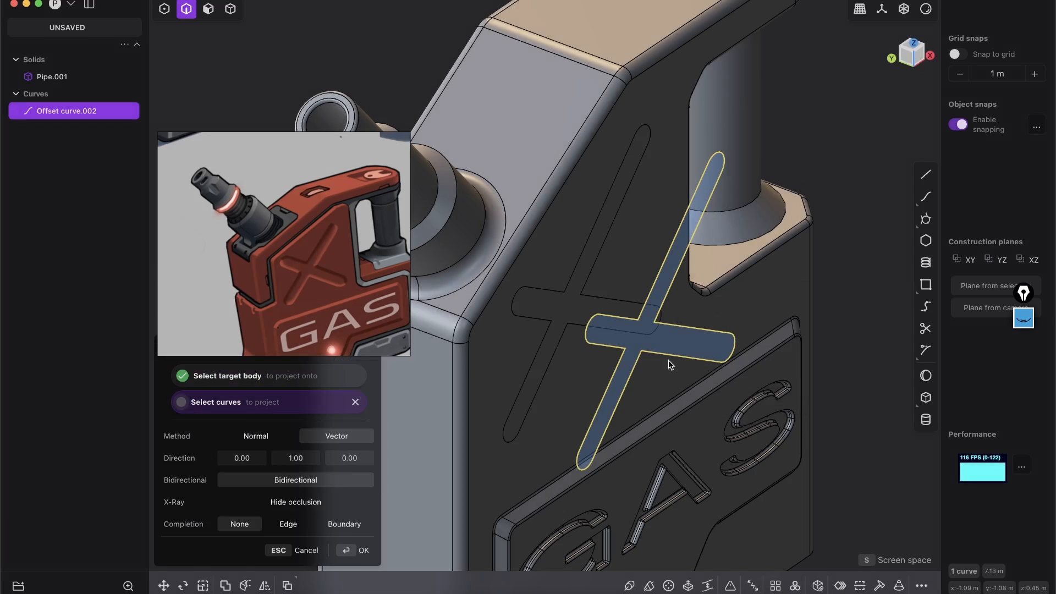
pyautogui.press('Return')
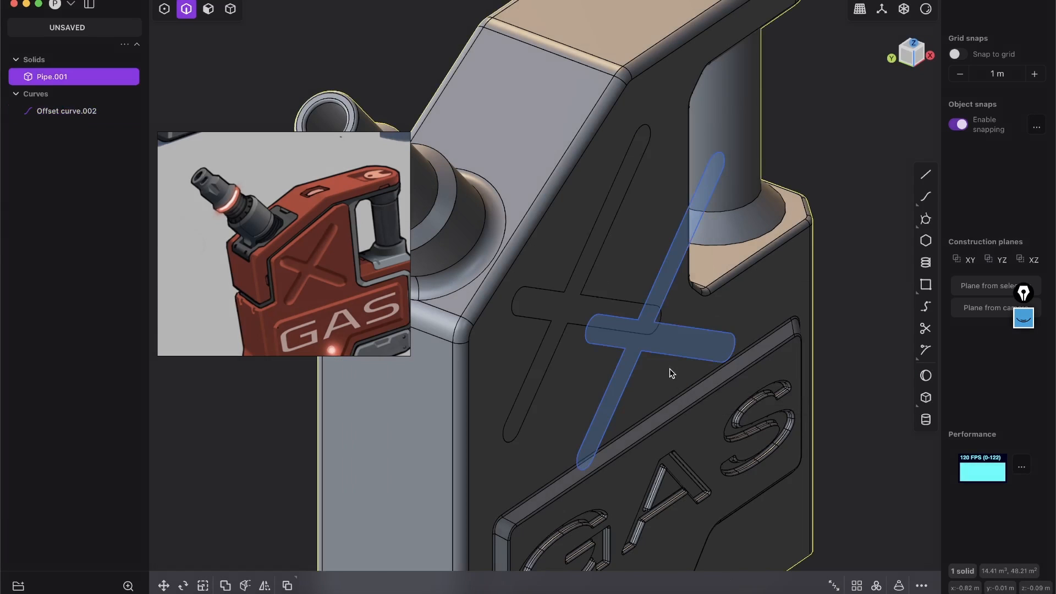
pyautogui.click(718, 198)
pyautogui.press('x')
pyautogui.scroll(10, 566, 306)
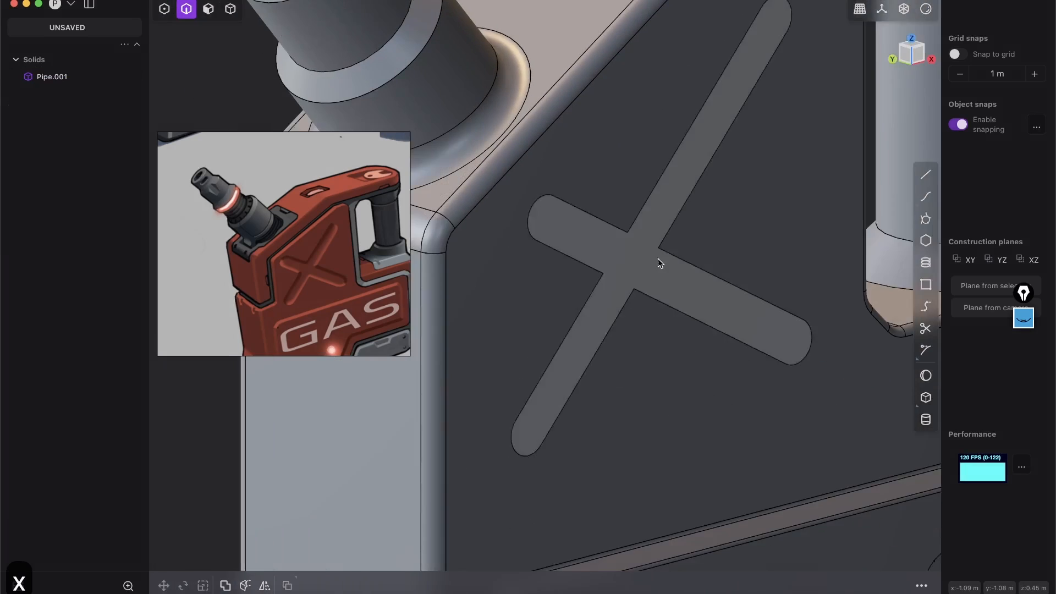
# Step: Push the imprinted X face into the can's side to a depth of about 0.03 m
pyautogui.scroll(3, 658, 258)
pyautogui.press('3')
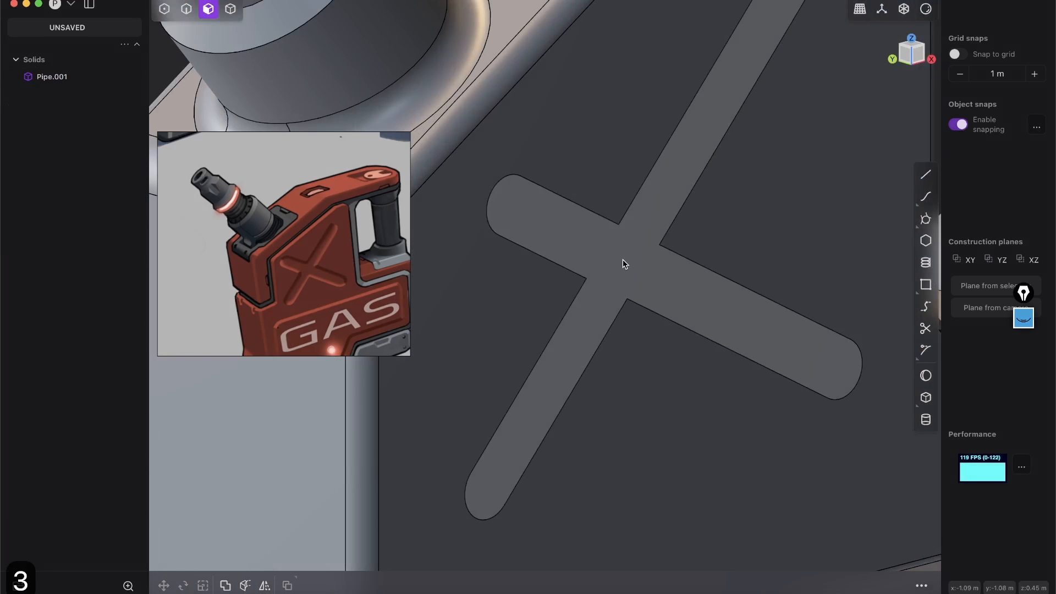
pyautogui.moveTo(624, 264); pyautogui.dragTo(657, 266)
pyautogui.scroll(5, 653, 262)
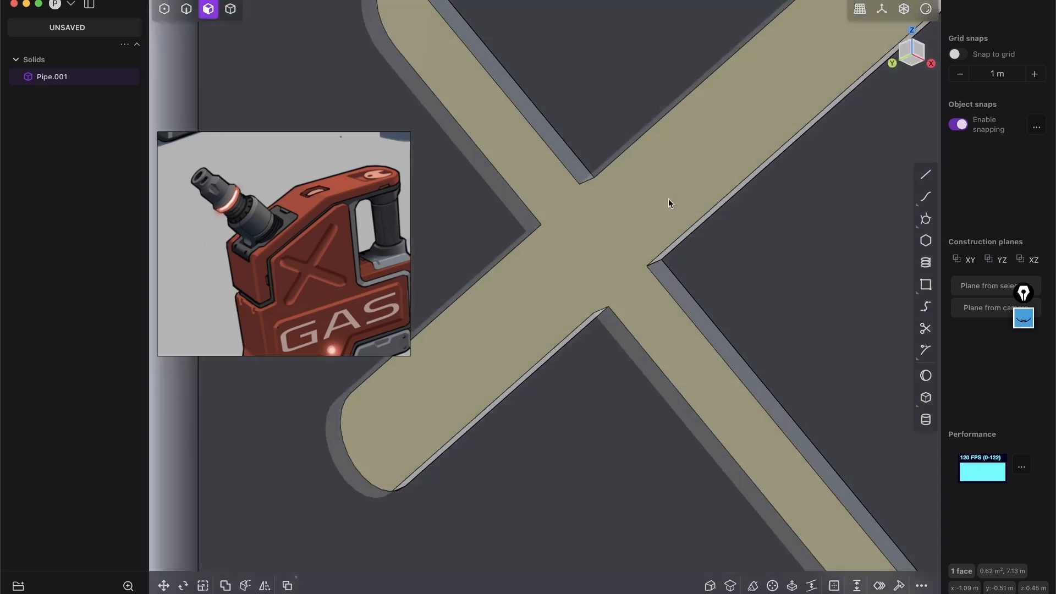
pyautogui.scroll(5, 653, 257)
# Step: Fillet the four short inner corner edges where the strokes of the recessed X cross
pyautogui.press('2')
pyautogui.click(658, 271)
pyautogui.moveTo(639, 290); pyautogui.dragTo(715, 293, button='middle')
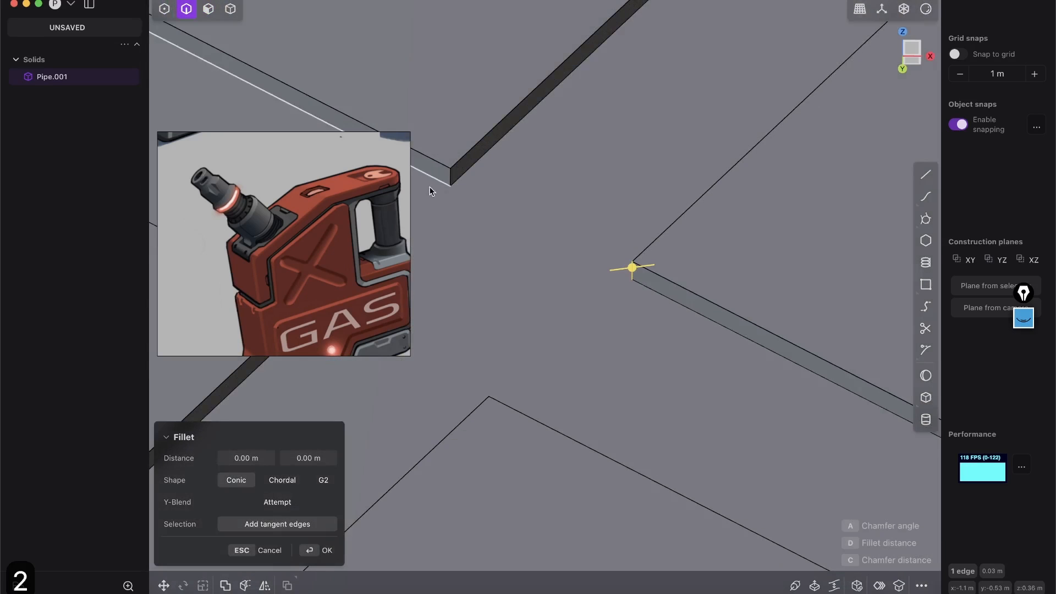
pyautogui.keyDown('shift'); pyautogui.moveTo(314, 347); pyautogui.dragTo(459, 213, button='middle'); pyautogui.keyUp('shift')
pyautogui.click(509, 199)
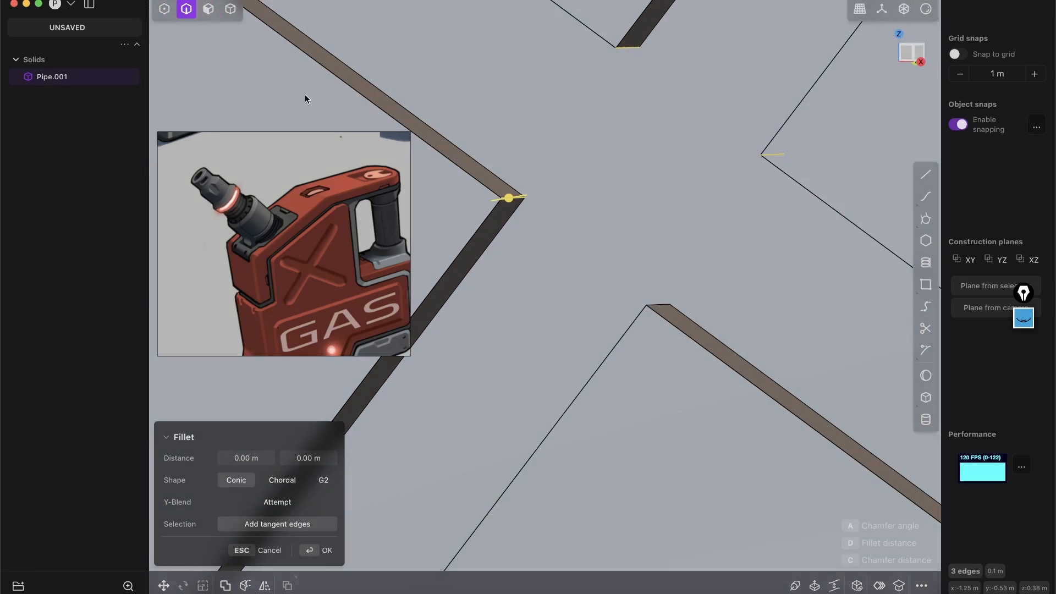
pyautogui.moveTo(322, 140); pyautogui.dragTo(358, 220, button='middle')
pyautogui.press('Return')
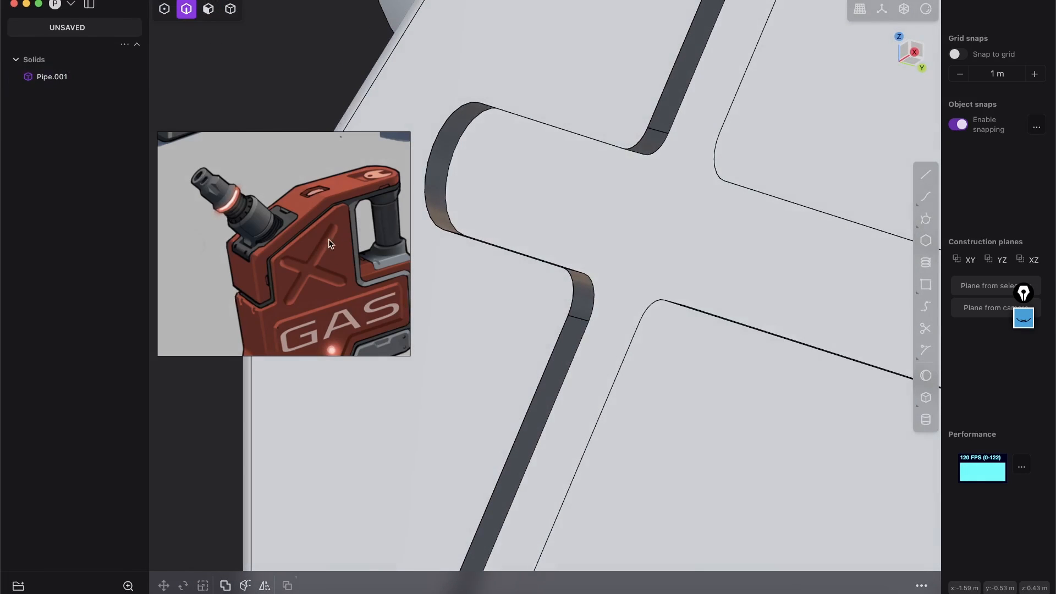
# Step: Fillet the edge loop around the floor of the X recess
pyautogui.moveTo(439, 251); pyautogui.dragTo(561, 285, button='middle')
pyautogui.click(557, 312)
pyautogui.press('f')
pyautogui.moveTo(561, 285); pyautogui.dragTo(527, 277)
pyautogui.moveTo(526, 276); pyautogui.dragTo(592, 243, button='middle')
pyautogui.press('Return')
# Step: Fillet the outer rim of the X recess, where it meets the can's side, by about 0.02 m
pyautogui.scroll(5, 552, 357)
pyautogui.click(597, 343)
pyautogui.press('f')
pyautogui.moveTo(603, 352); pyautogui.dragTo(617, 316)
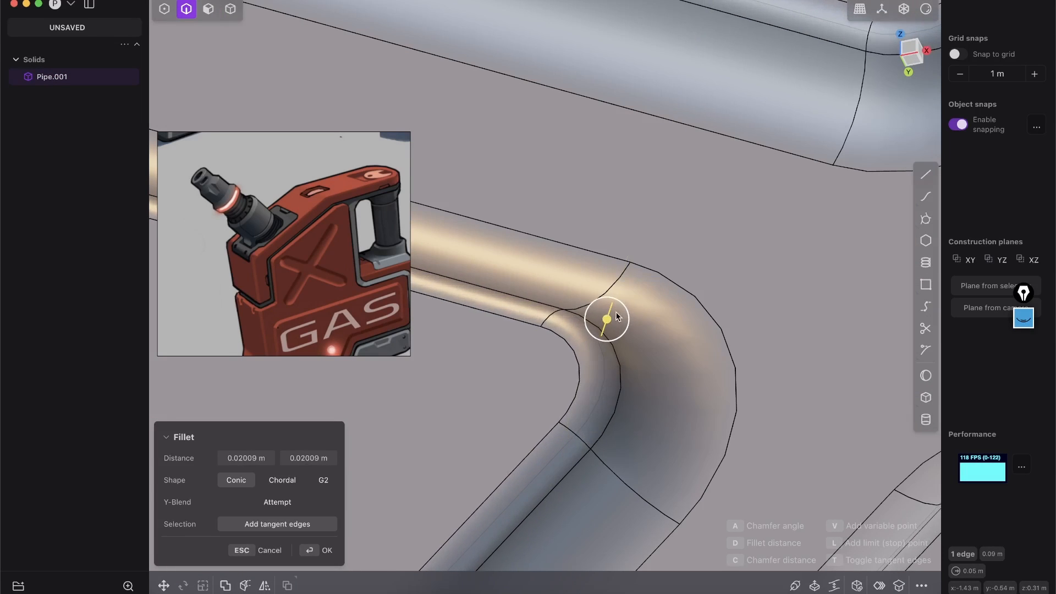
pyautogui.scroll(-5, 690, 174)
pyautogui.press('Return')
pyautogui.scroll(-6, 790, 112)
# Step: Hide the edge lines and examine the finished X recess and the whole gas can from several angles
pyautogui.hotkey('shift', 'e')
pyautogui.moveTo(763, 266); pyautogui.dragTo(757, 240, button='middle')
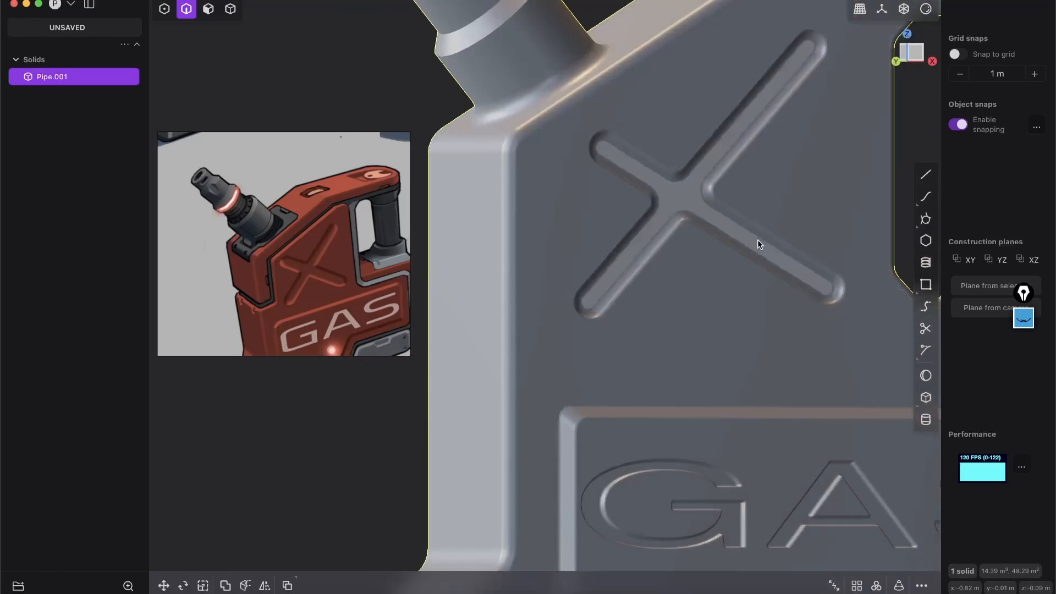
pyautogui.scroll(-8, 757, 239)
pyautogui.keyDown('shift'); pyautogui.moveTo(699, 218); pyautogui.dragTo(679, 312, button='middle'); pyautogui.keyUp('shift')
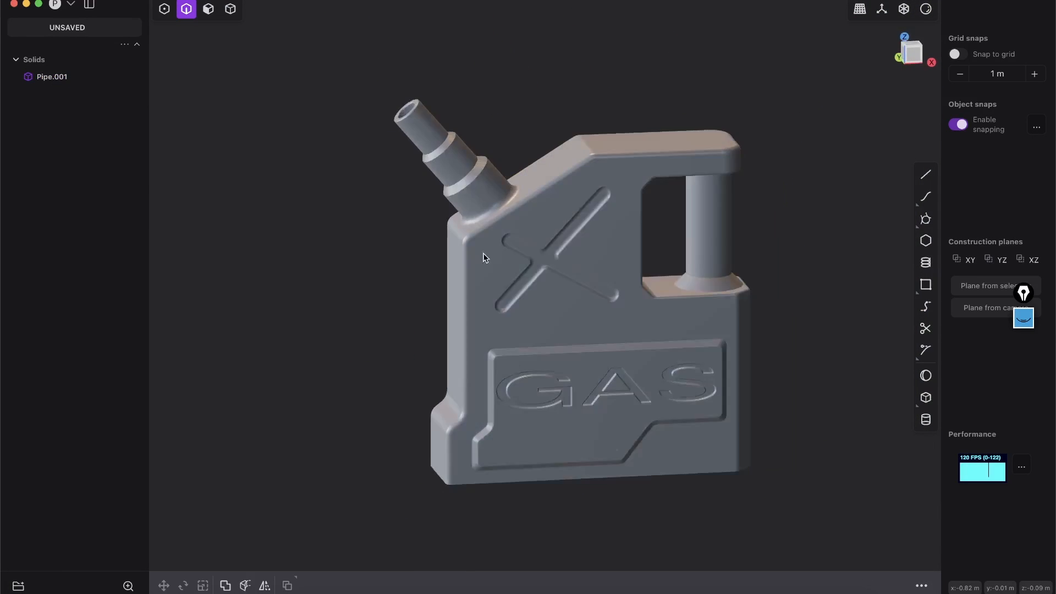
pyautogui.moveTo(484, 257); pyautogui.dragTo(462, 295, button='middle')
pyautogui.moveTo(537, 344)
pyautogui.mouseDown(button='middle')
pyautogui.moveTo(533, 316)
pyautogui.moveTo(548, 349)
pyautogui.mouseUp(button='middle')
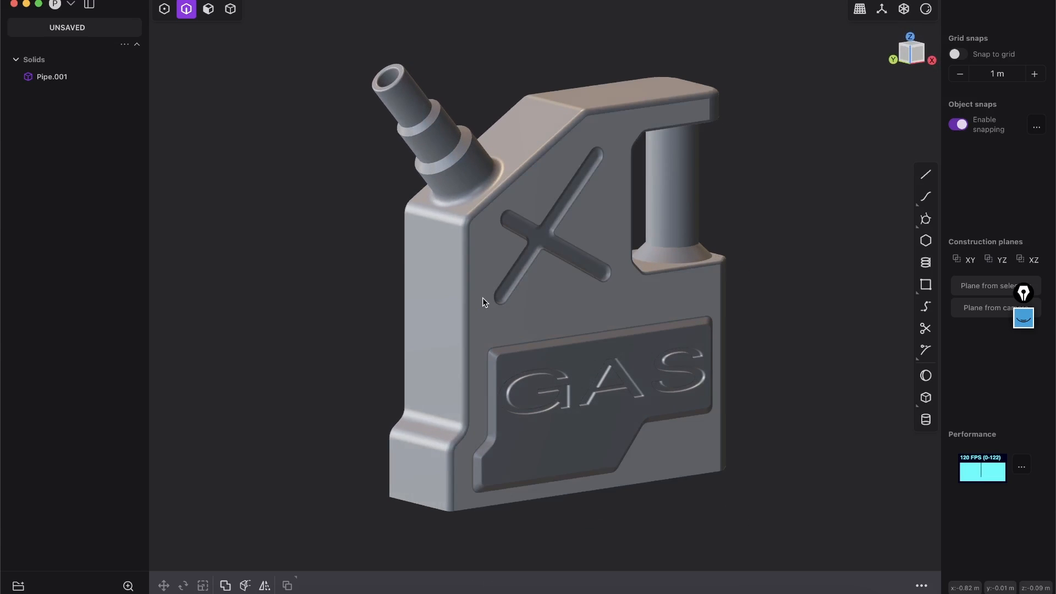
pyautogui.keyDown('shift'); pyautogui.moveTo(483, 299); pyautogui.dragTo(500, 316, button='middle'); pyautogui.keyUp('shift')
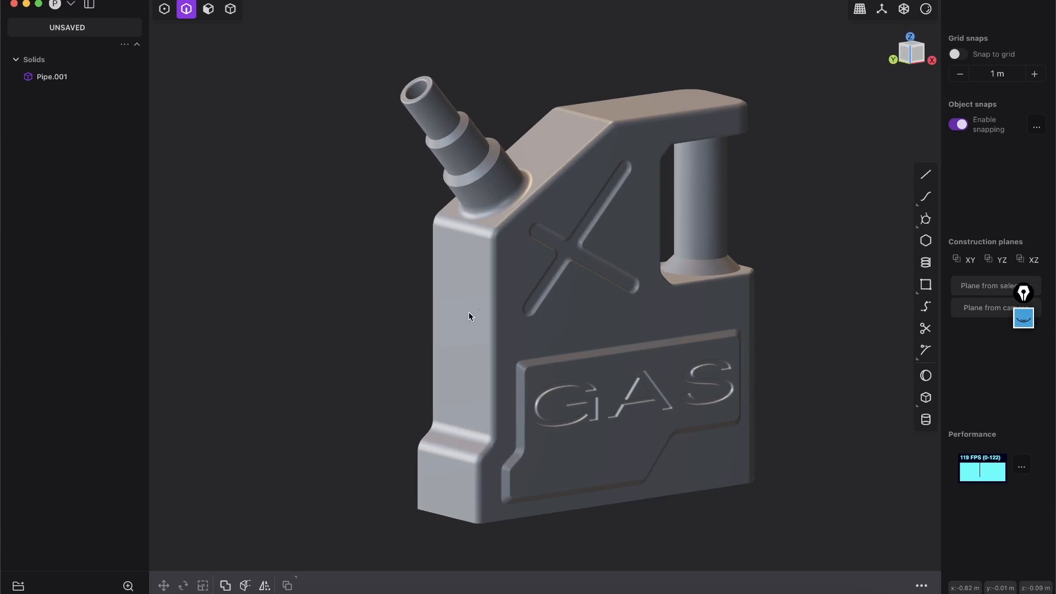
# Step: Switch to Chrome and view the top of the free Plasticity beginner course page
pyautogui.press('super+Tab')
pyautogui.scroll(10, 454, 312)
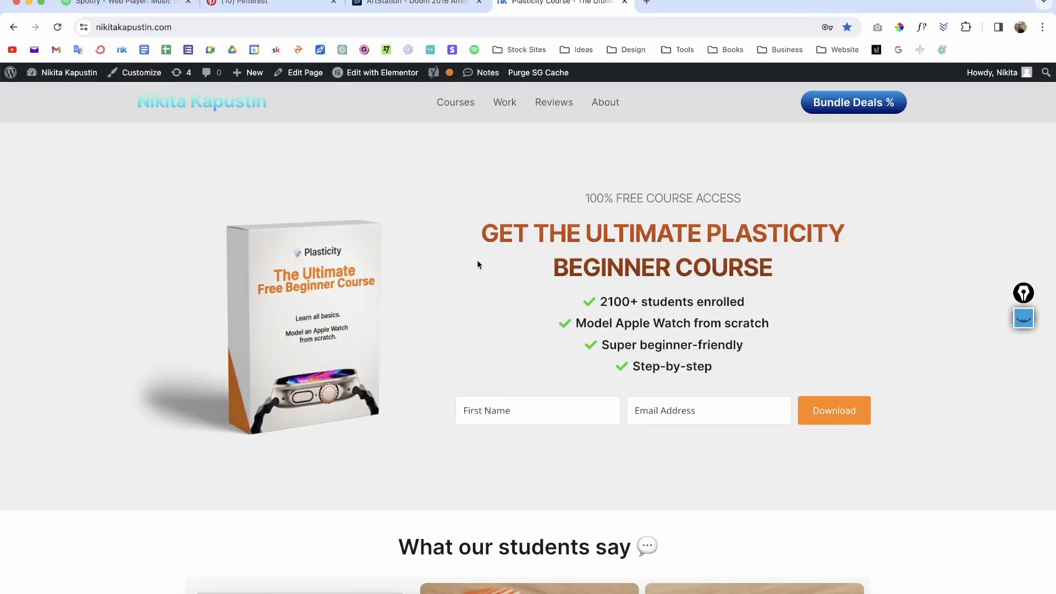
# Step: Look through the free Plasticity course page from the introduction to the start of the course modules
pyautogui.scroll(-20, 567, 275)
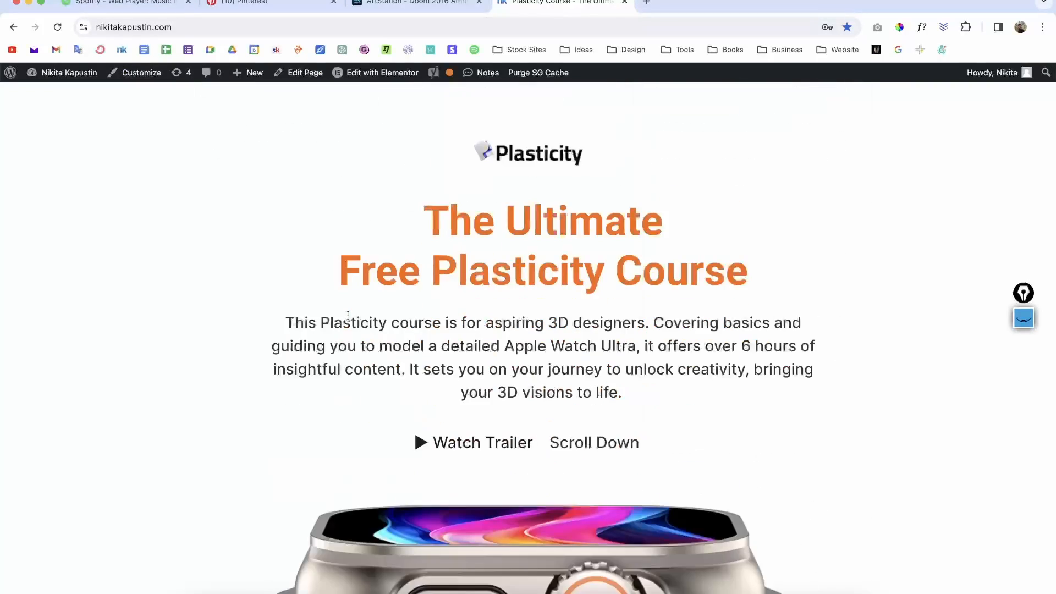
pyautogui.scroll(-4, 348, 316)
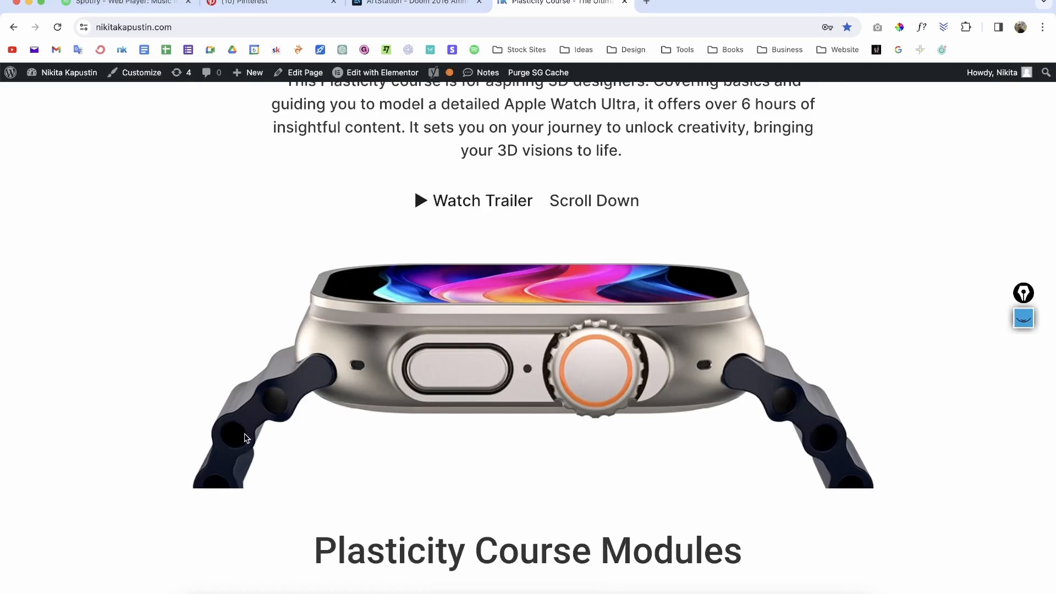
pyautogui.scroll(-10, 259, 404)
pyautogui.scroll(6, 257, 403)
pyautogui.scroll(-4, 258, 403)
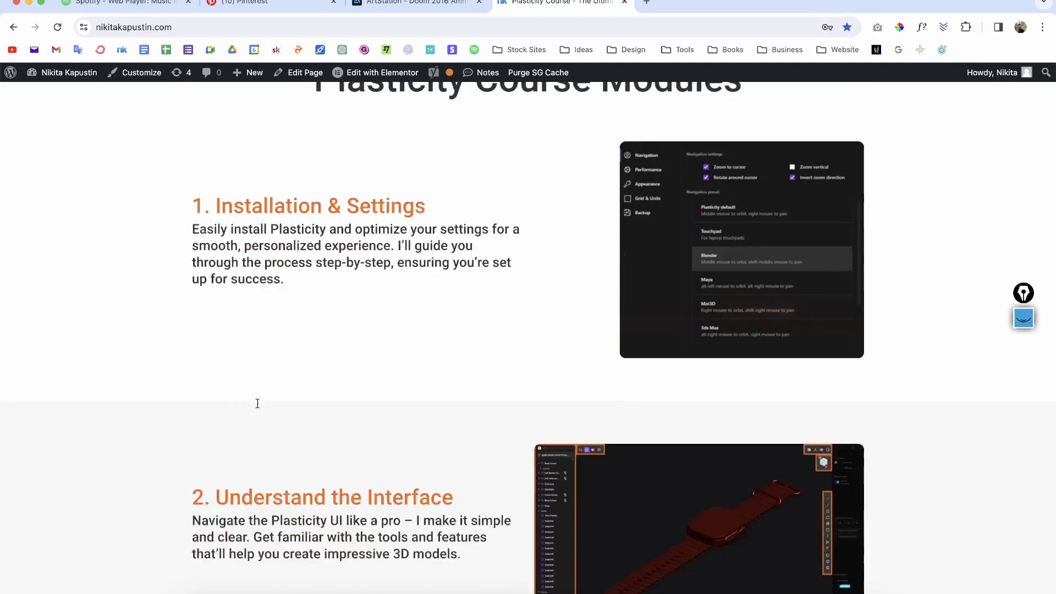
pyautogui.scroll(9, 275, 399)
pyautogui.scroll(20, 445, 325)
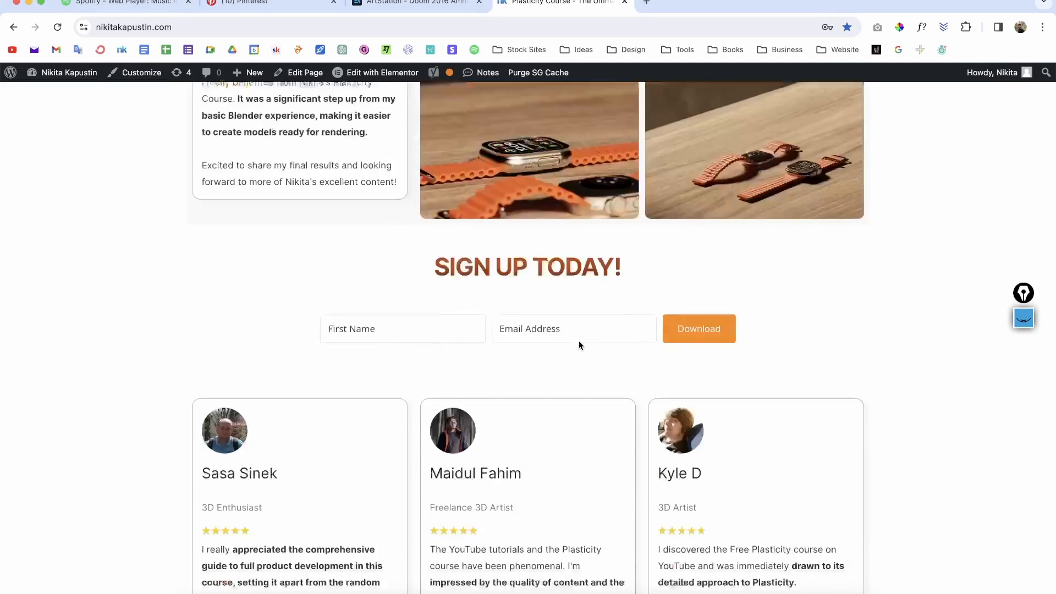
pyautogui.scroll(-20, 331, 381)
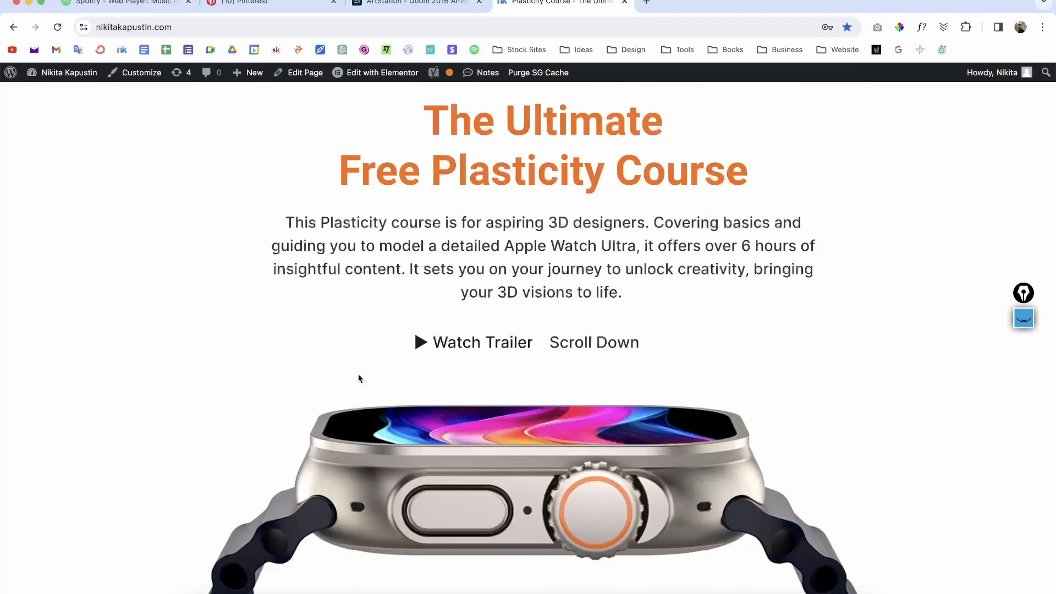
pyautogui.scroll(2, 384, 320)
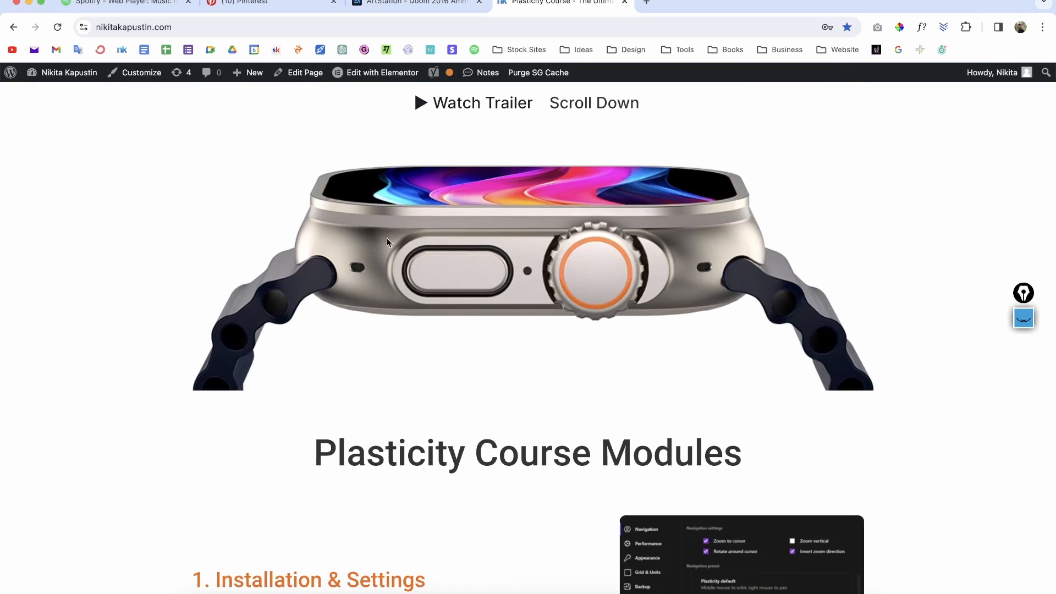
pyautogui.scroll(-4, 691, 285)
pyautogui.scroll(4, 386, 275)
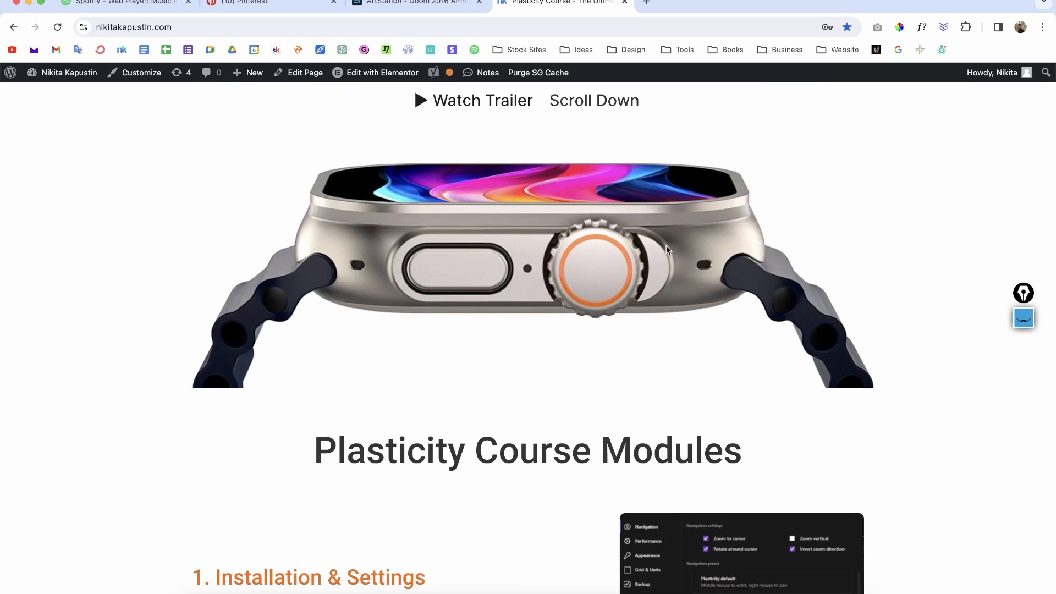
# Step: Read course modules 1 and 2 on installation, settings and the interface, comparing briefly with the gas can in Plasticity
pyautogui.scroll(-4, 426, 315)
pyautogui.moveTo(187, 395); pyautogui.dragTo(434, 388)
pyautogui.click(346, 378)
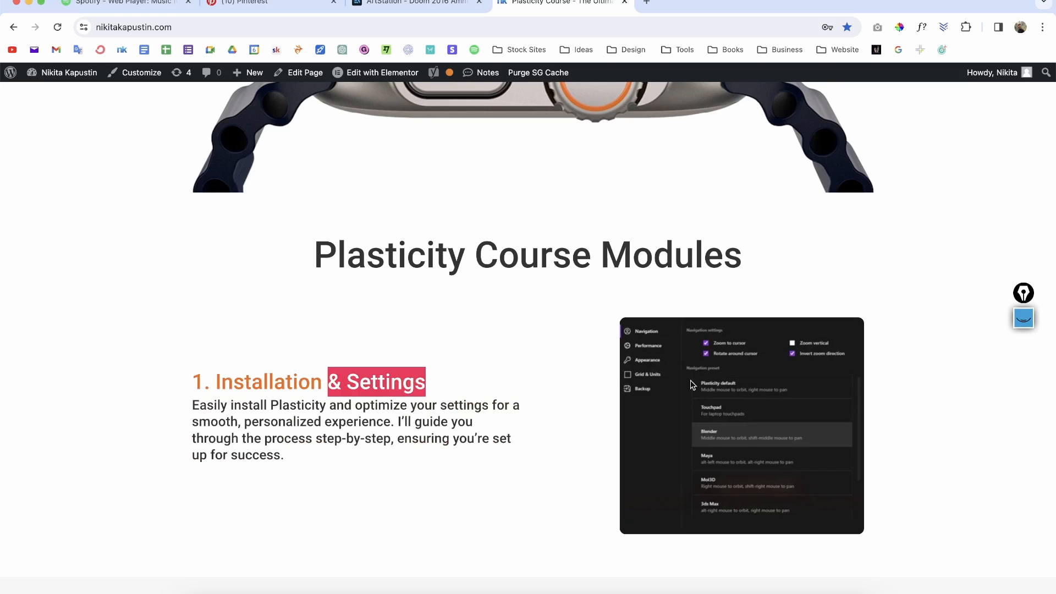
pyautogui.scroll(-5, 691, 383)
pyautogui.click(207, 374)
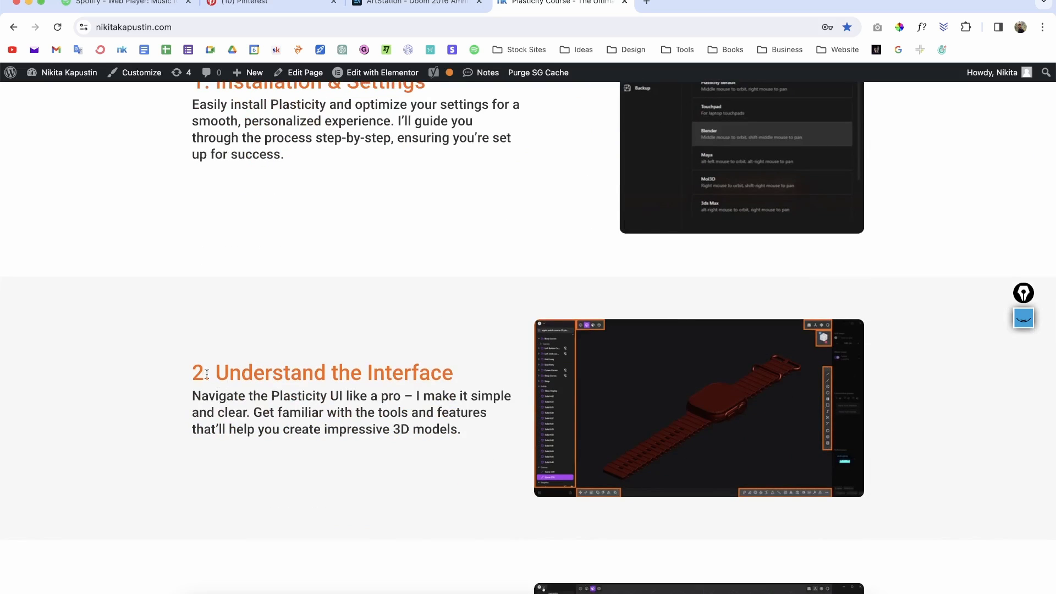
pyautogui.moveTo(222, 372); pyautogui.dragTo(471, 377)
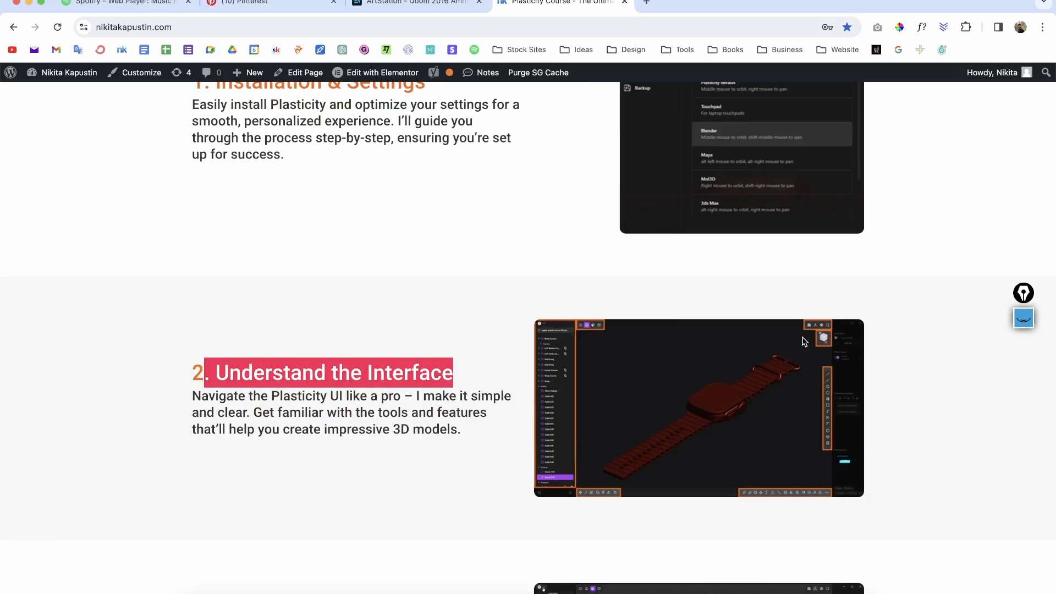
pyautogui.press('super+Tab')
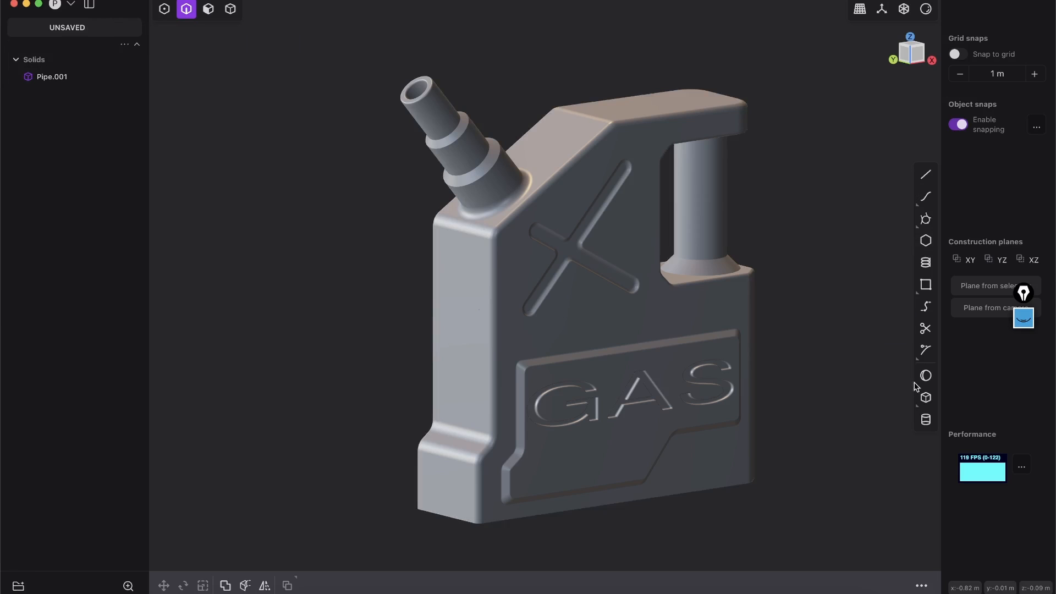
pyautogui.press('super+Tab')
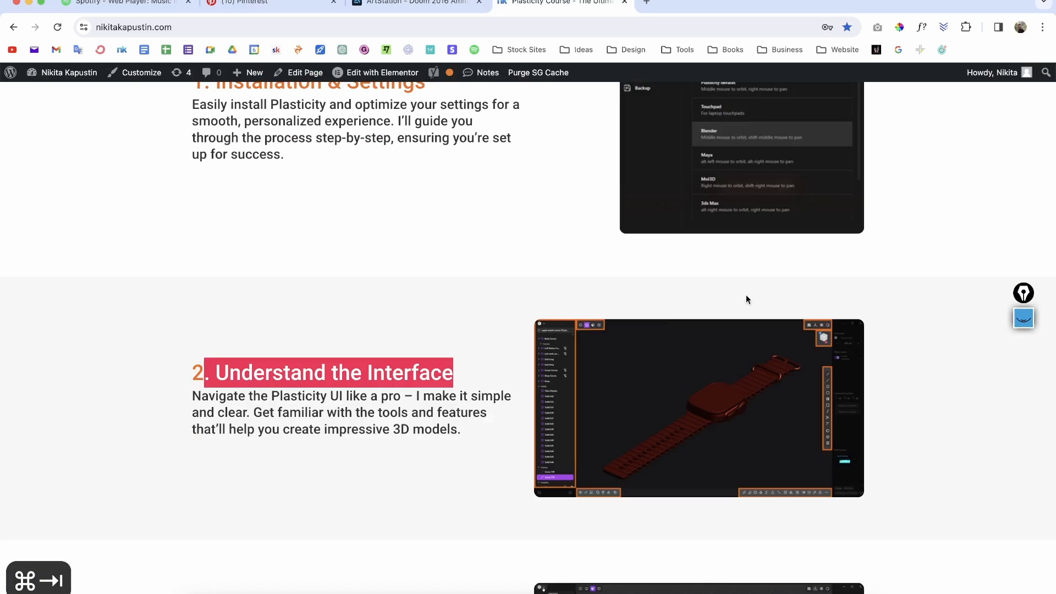
# Step: Read course modules 3 and 4, covering basic operations and the USB hub modeling exercise
pyautogui.click(434, 339)
pyautogui.scroll(-5, 460, 332)
pyautogui.scroll(-2, 453, 276)
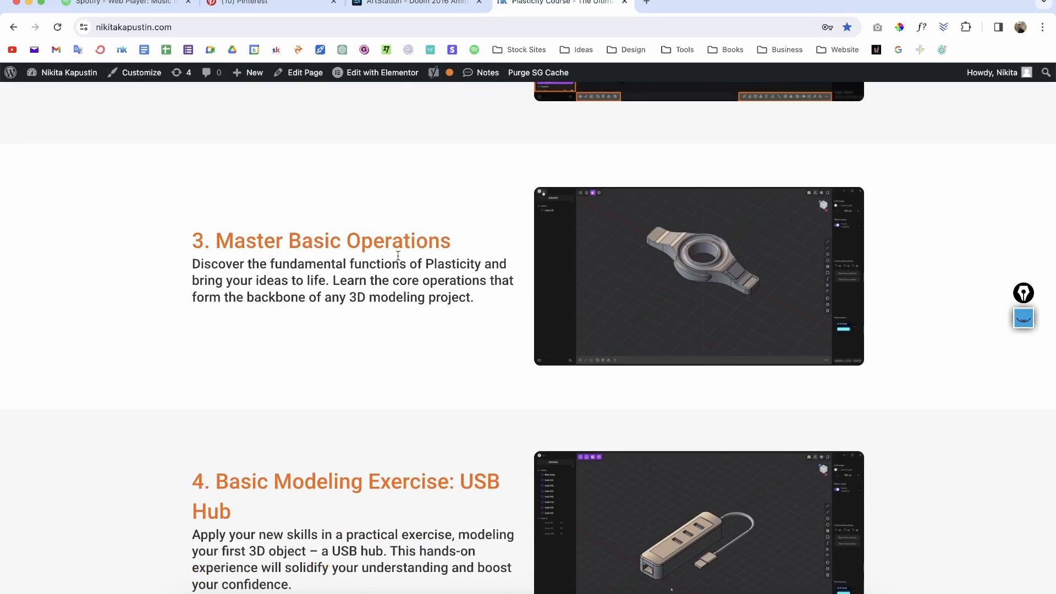
pyautogui.press('super+Tab')
pyautogui.press('super+Tab')
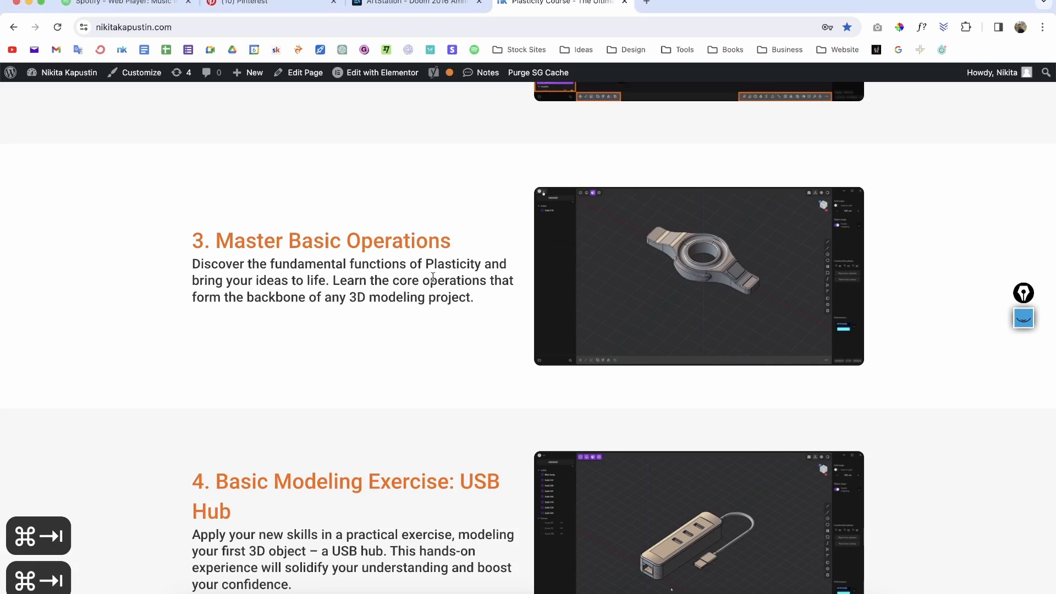
pyautogui.scroll(-2, 722, 272)
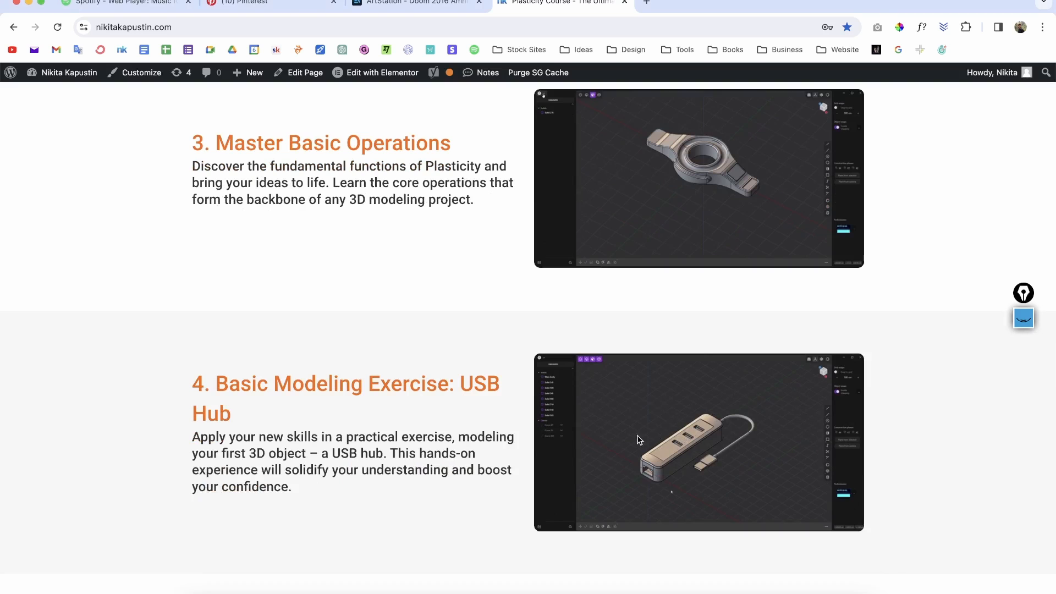
pyautogui.moveTo(465, 380); pyautogui.dragTo(454, 413)
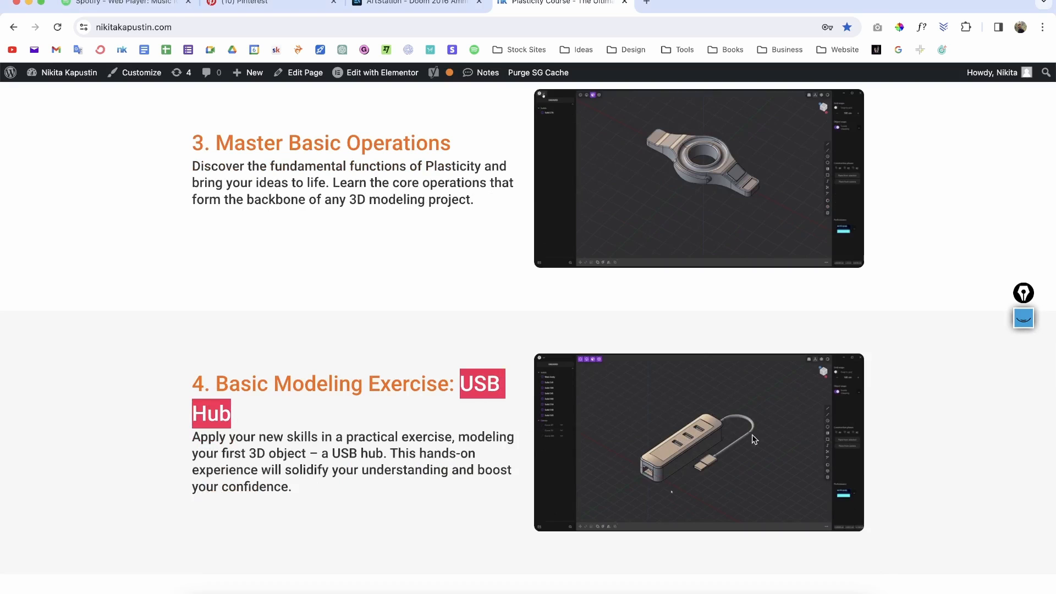
pyautogui.click(445, 452)
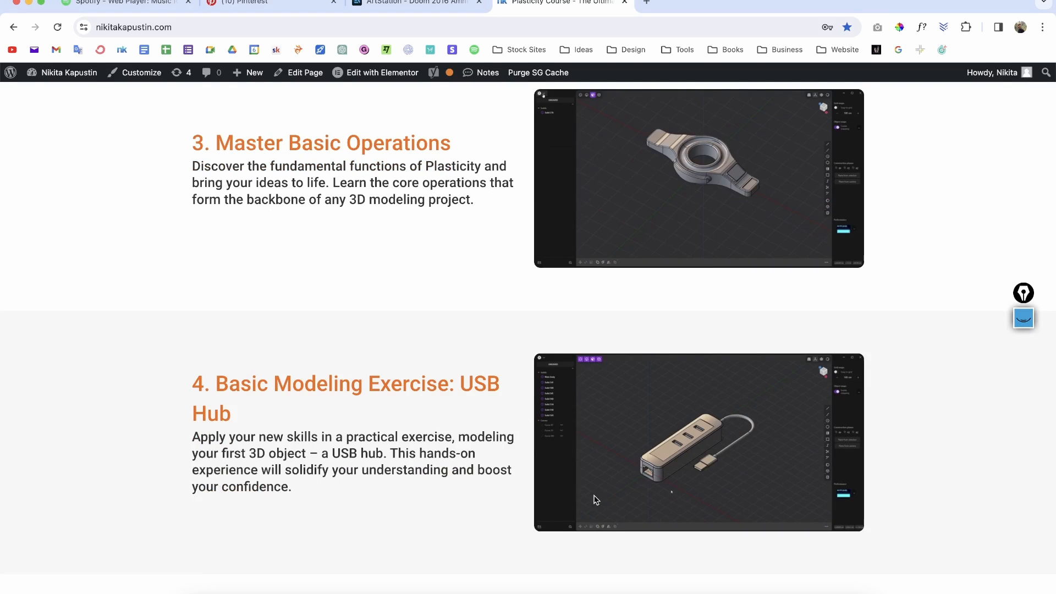
# Step: Look through the Apple Watch Ultra module, its lesson previews and the Export and Deforming bonus sections
pyautogui.scroll(-2, 664, 483)
pyautogui.scroll(2, 599, 347)
pyautogui.scroll(-4, 700, 370)
pyautogui.scroll(-10, 653, 242)
pyautogui.moveTo(186, 325); pyautogui.dragTo(386, 324)
pyautogui.scroll(-12, 733, 262)
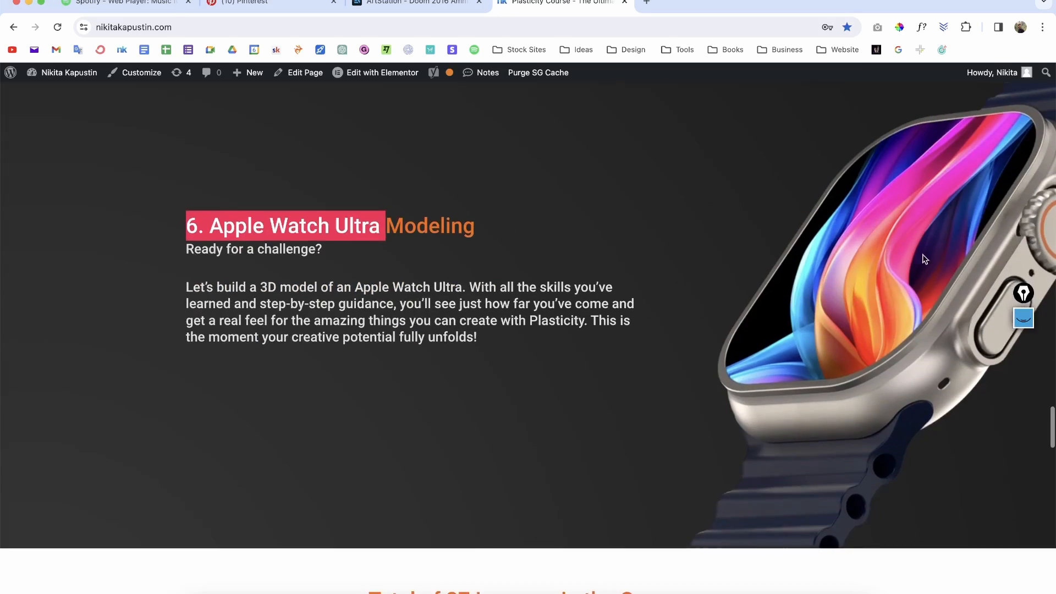
pyautogui.scroll(-2, 378, 224)
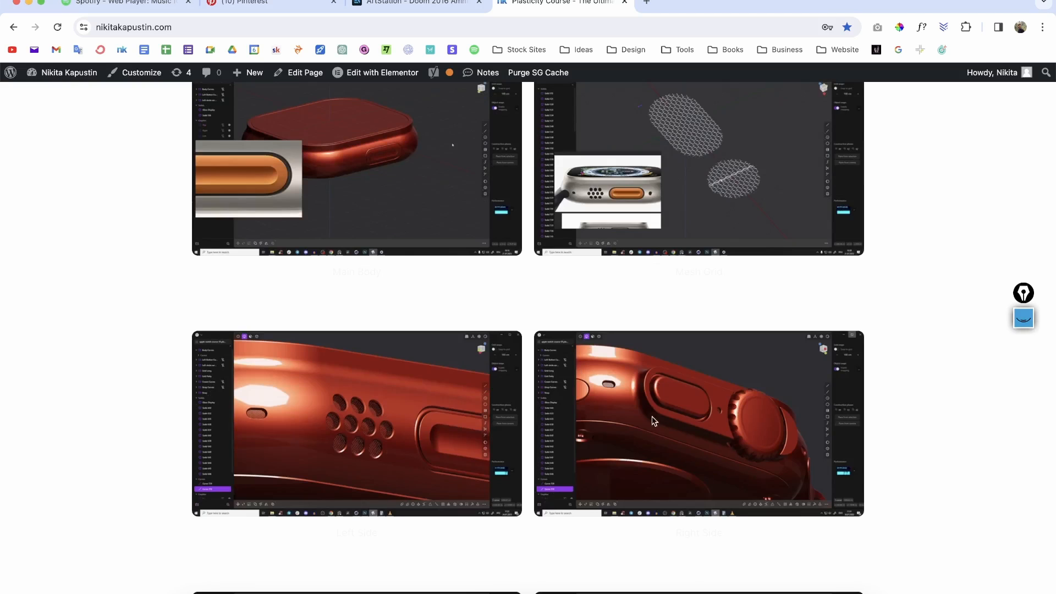
pyautogui.scroll(-8, 560, 420)
pyautogui.scroll(2, 374, 311)
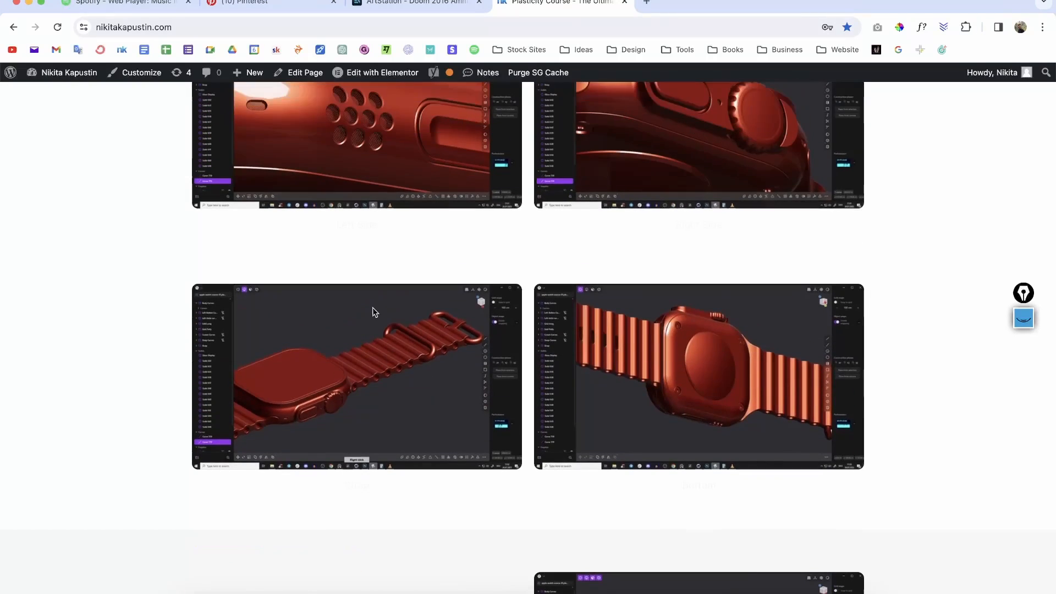
pyautogui.scroll(-8, 610, 393)
pyautogui.scroll(5, 575, 352)
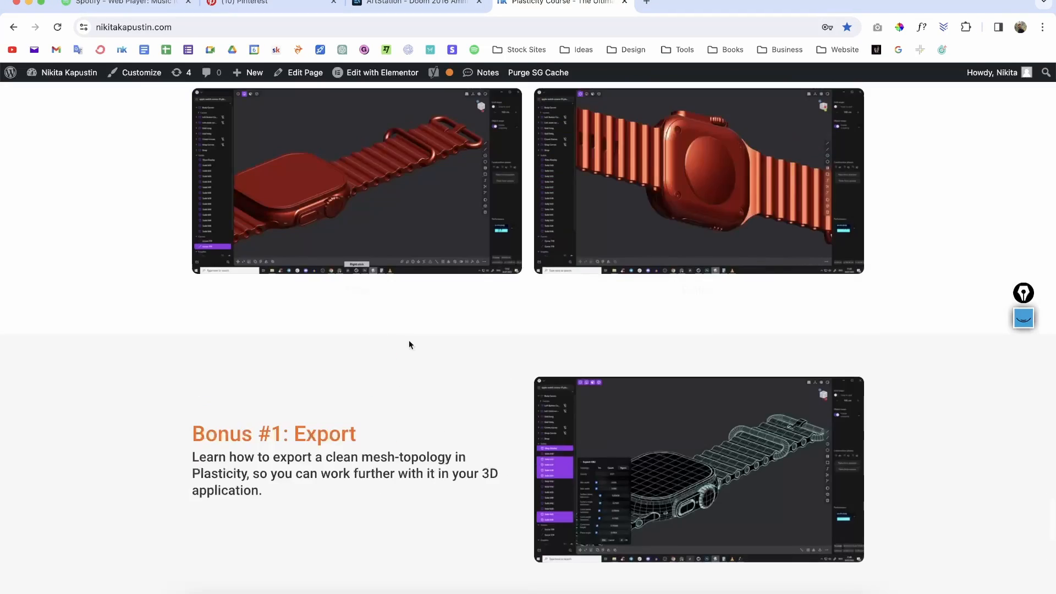
pyautogui.scroll(6, 514, 290)
pyautogui.scroll(-20, 561, 275)
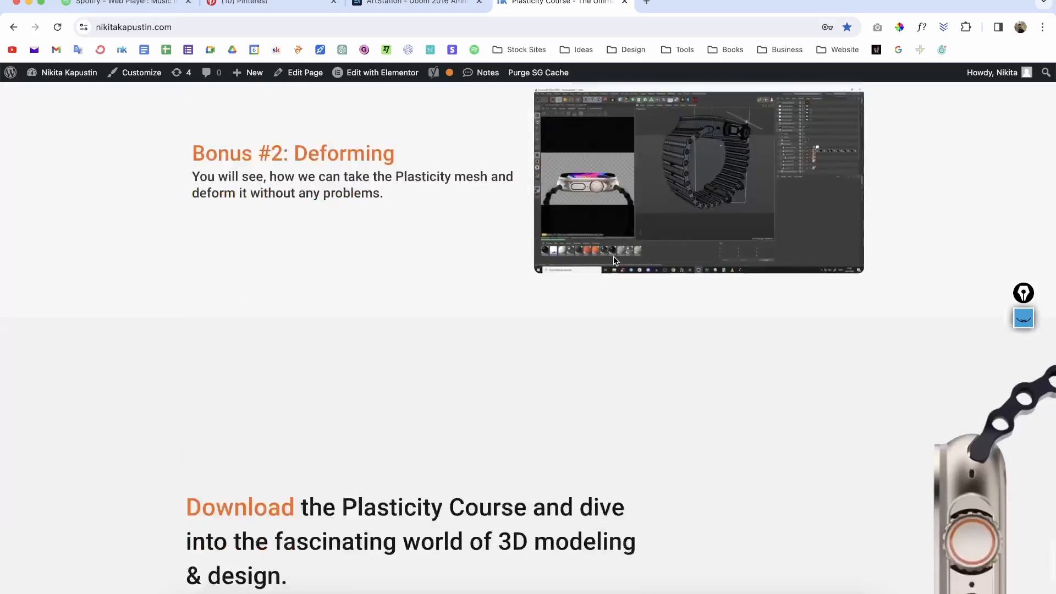
# Step: View the first two student watch renders enlarged, close the gallery and return to the course sign-up header
pyautogui.scroll(15, 656, 288)
pyautogui.scroll(-15, 656, 288)
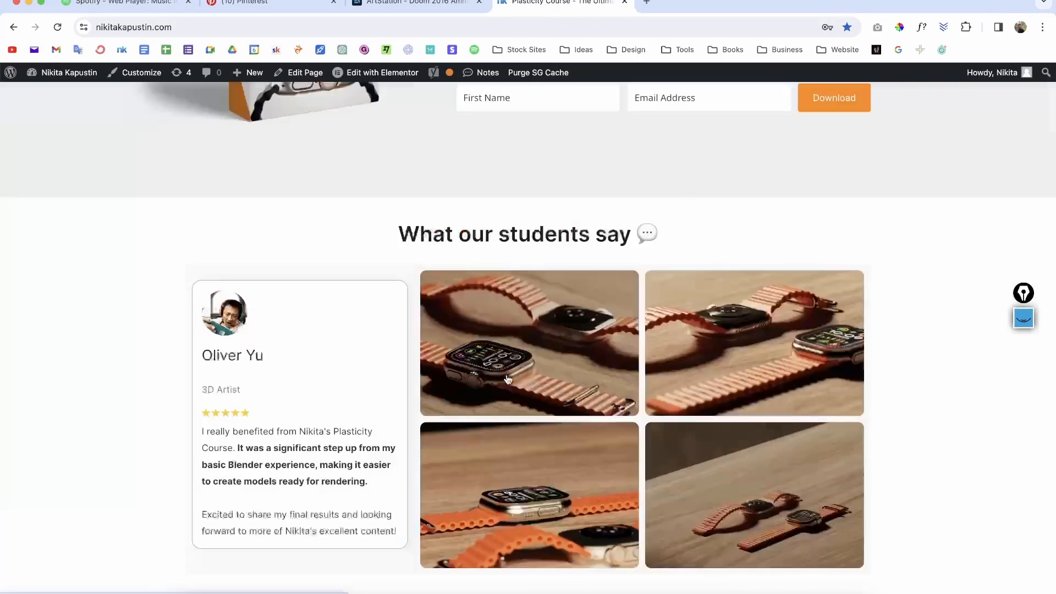
pyautogui.scroll(-2, 271, 361)
pyautogui.click(468, 274)
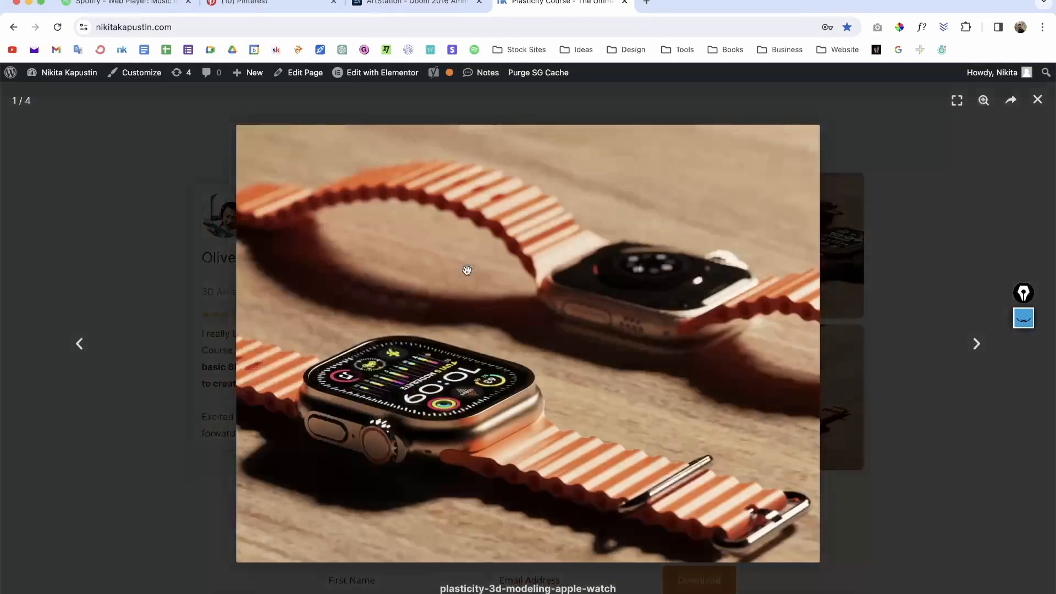
pyautogui.click(982, 345)
pyautogui.scroll(15, 894, 247)
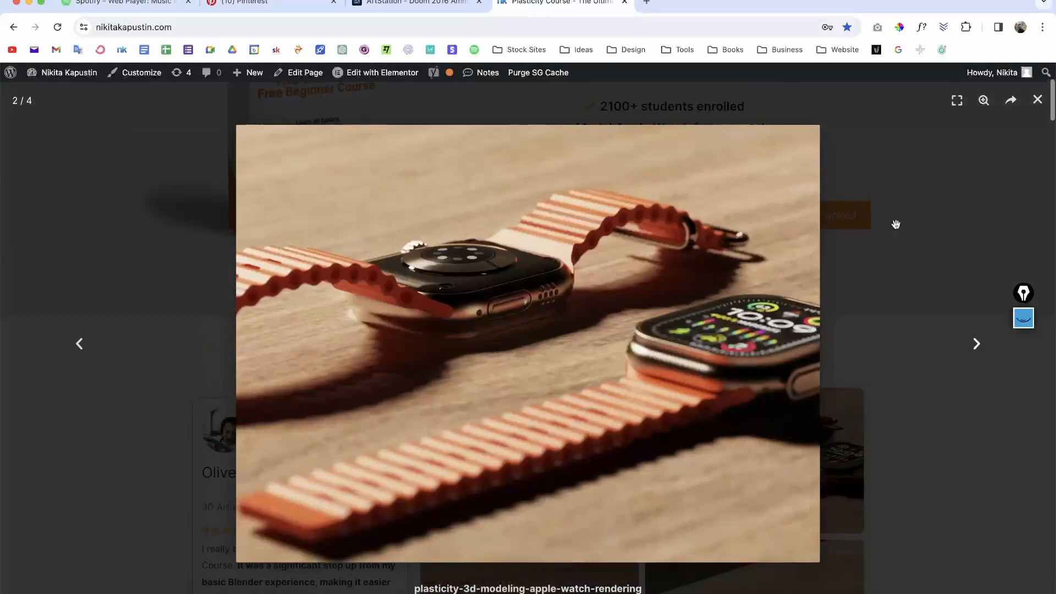
pyautogui.click(896, 225)
pyautogui.scroll(4, 476, 347)
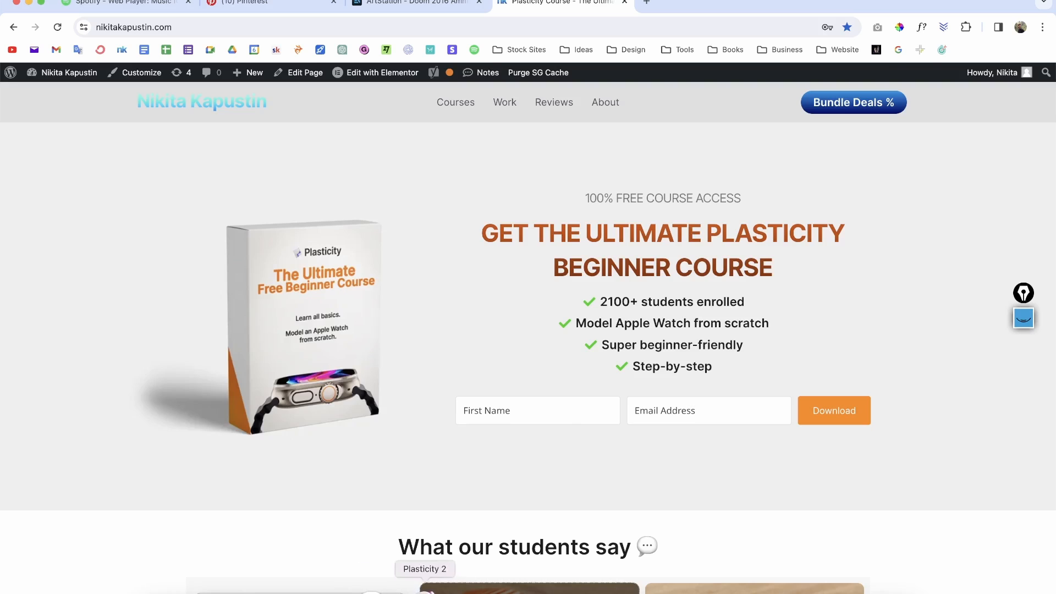
# Step: Switch to Plasticity and view the whole gas can from a higher angle
pyautogui.click(417, 588)
pyautogui.keyDown('shift'); pyautogui.moveTo(596, 287); pyautogui.dragTo(511, 268, button='middle'); pyautogui.keyUp('shift')
pyautogui.scroll(-4, 489, 225)
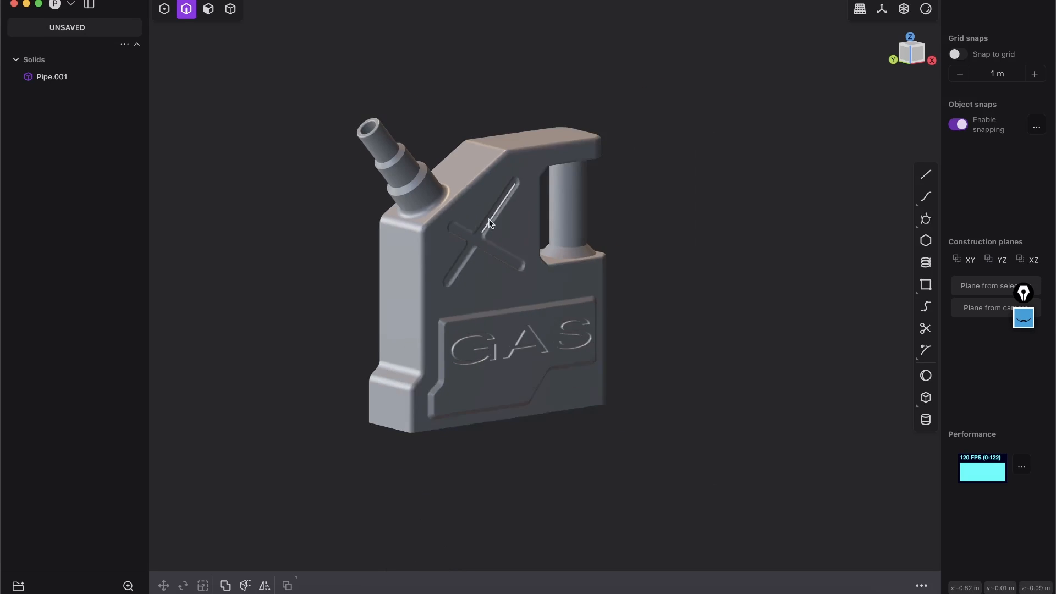
pyautogui.moveTo(487, 221); pyautogui.dragTo(457, 363, button='middle')
pyautogui.keyDown('shift'); pyautogui.moveTo(479, 274); pyautogui.dragTo(523, 262, button='middle'); pyautogui.keyUp('shift')
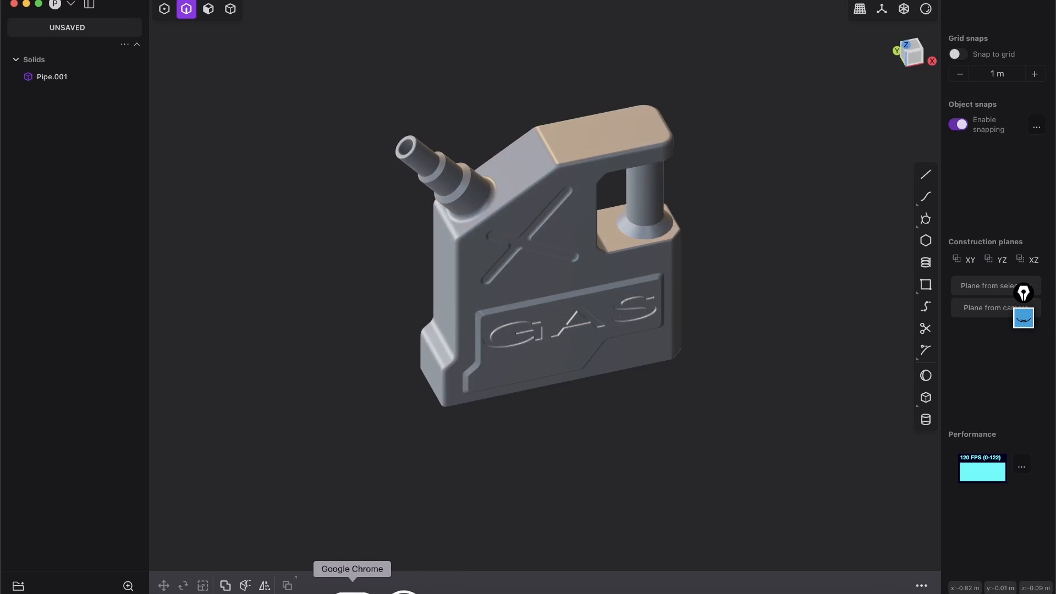
# Step: Switch to Chrome and view the student reviews and watch renders on the course page
pyautogui.click(355, 585)
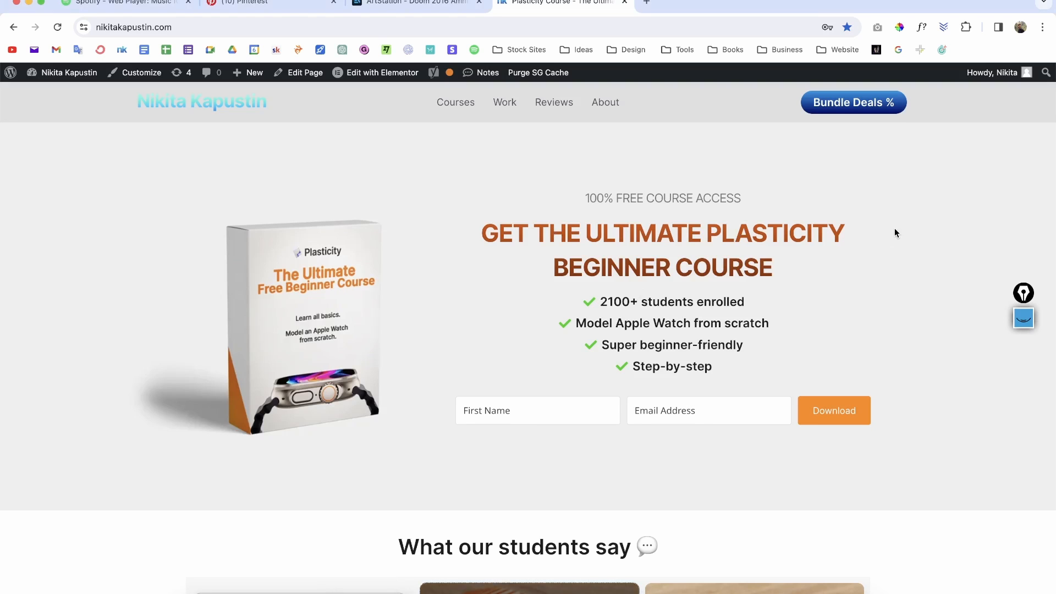
pyautogui.scroll(-15, 932, 244)
pyautogui.scroll(12, 933, 243)
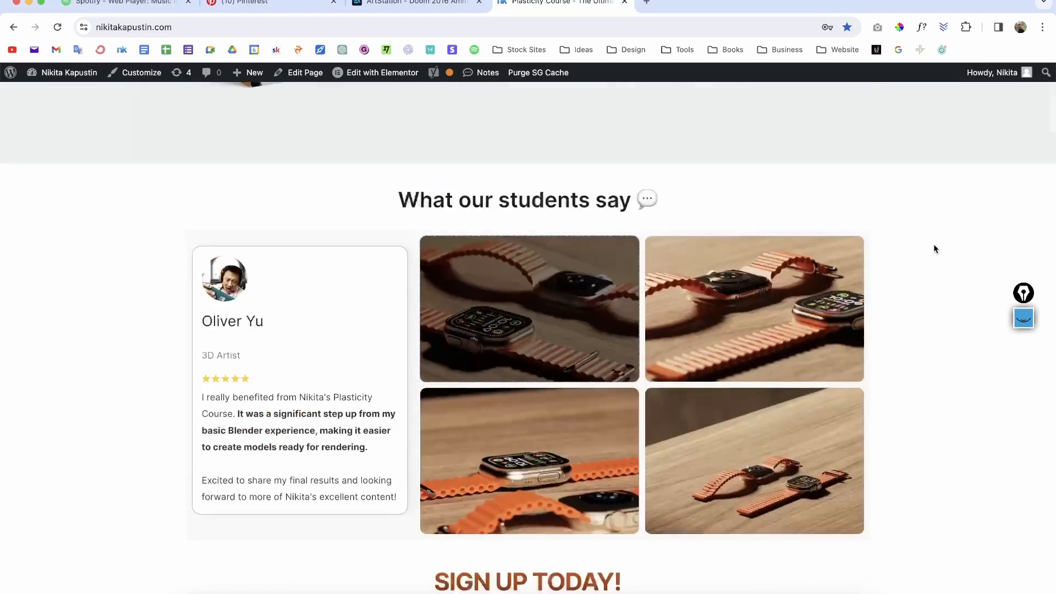
pyautogui.scroll(-4, 938, 299)
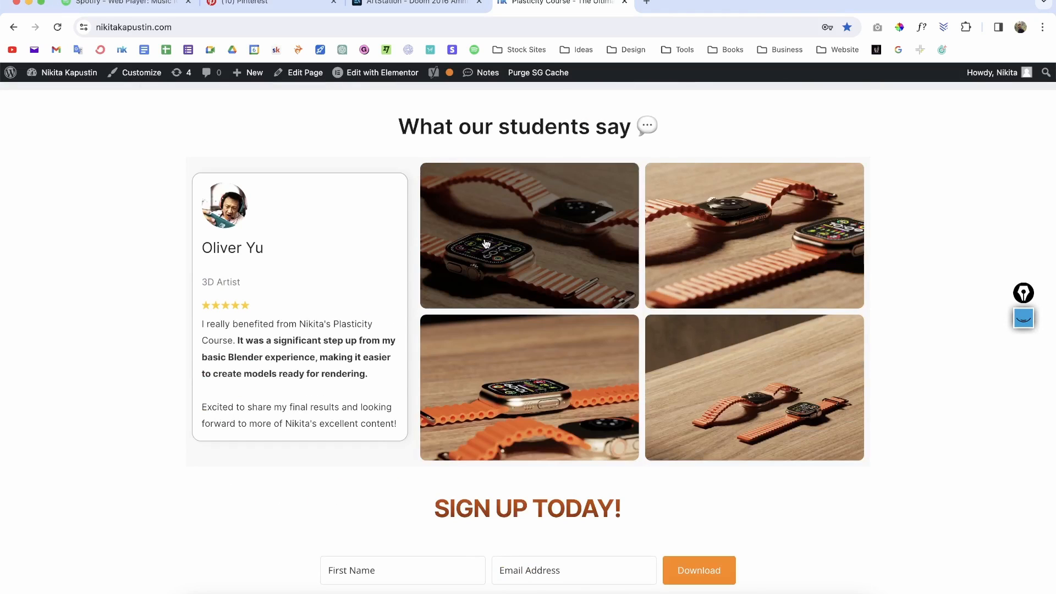
# Step: Switch to Plasticity and inspect the gas can's side up close, toggling the edge lines on and off
pyautogui.press('super+Tab')
pyautogui.moveTo(547, 242)
pyautogui.mouseDown(button='middle')
pyautogui.moveTo(579, 248)
pyautogui.moveTo(553, 230)
pyautogui.mouseUp(button='middle')
pyautogui.keyDown('shift'); pyautogui.moveTo(553, 230); pyautogui.dragTo(519, 289, button='middle'); pyautogui.keyUp('shift')
pyautogui.scroll(4, 569, 248)
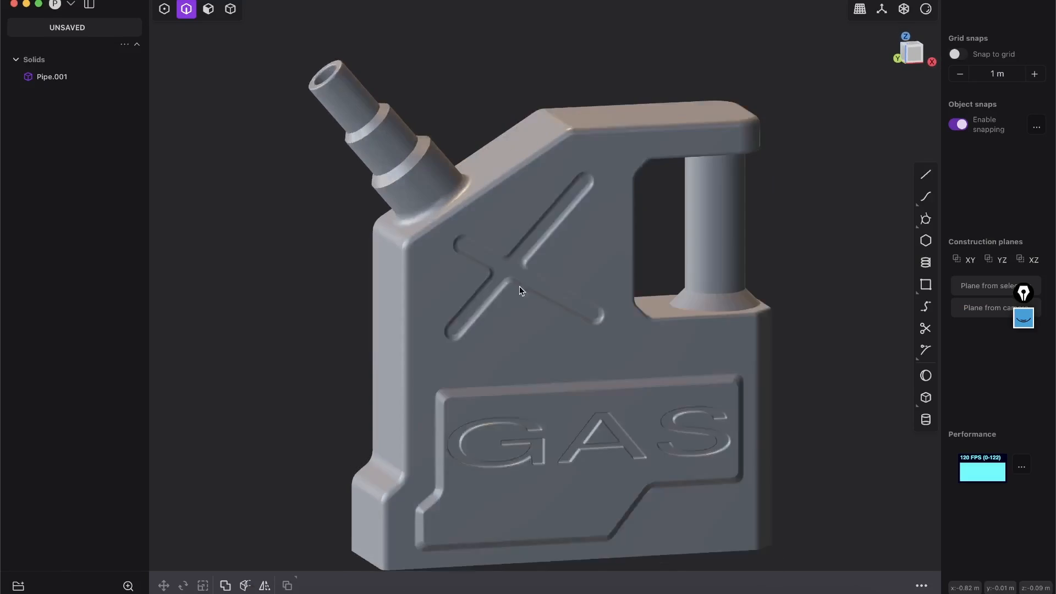
pyautogui.hotkey('shift', 'e')
pyautogui.hotkey('shift', 'e')
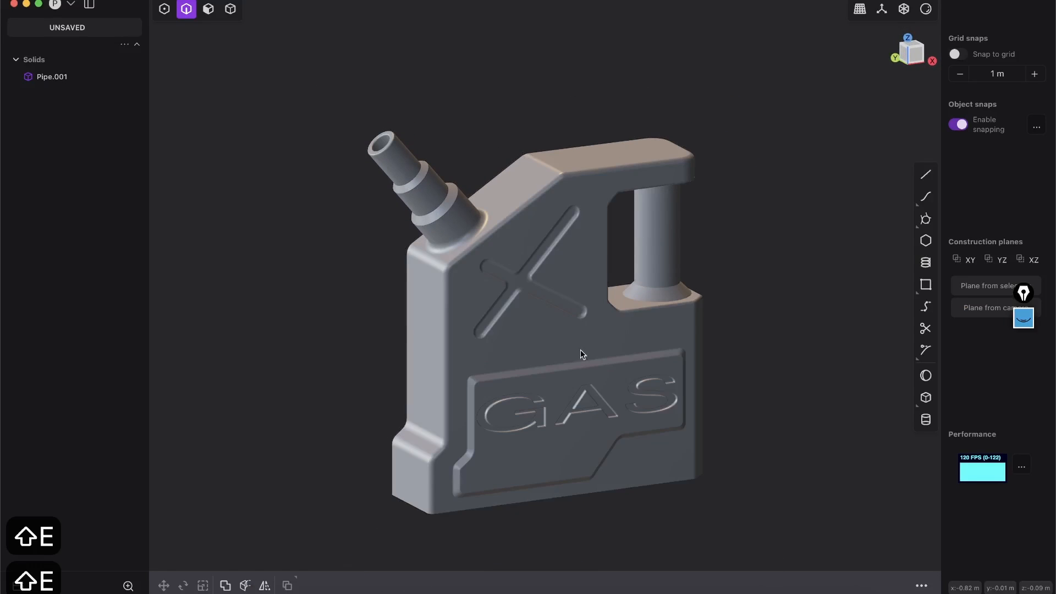
# Step: Start exporting the gas can to the Desktop as a Wavefront OBJ file named canister-02
pyautogui.click(69, 6)
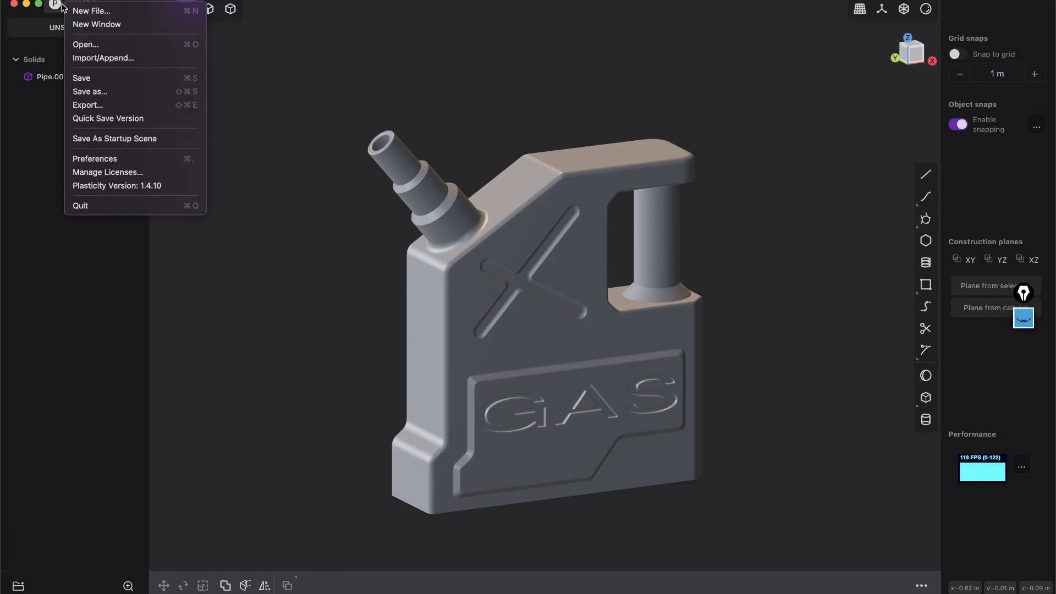
pyautogui.click(86, 107)
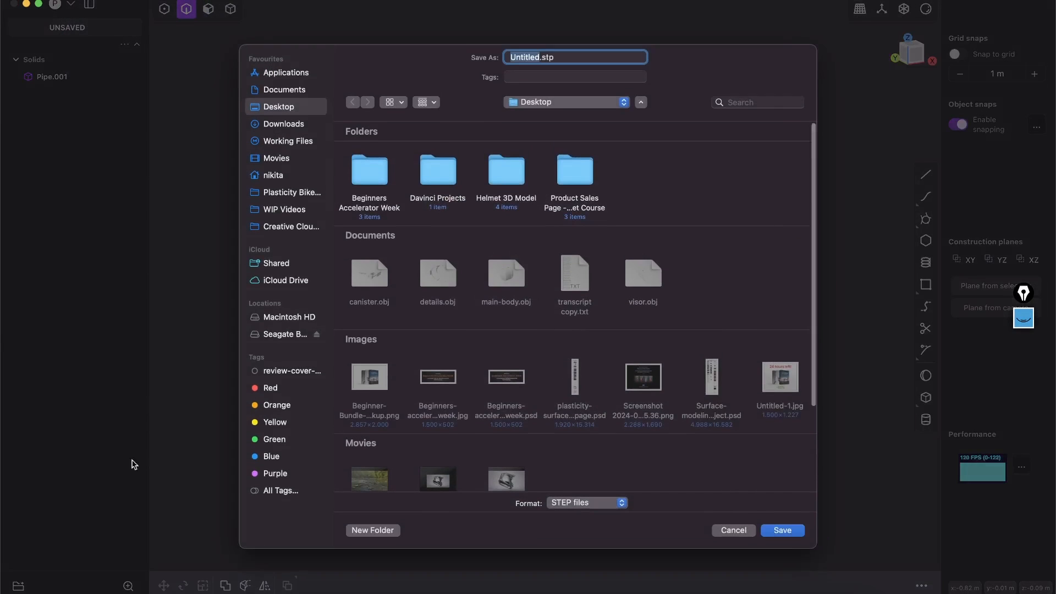
pyautogui.write('cani')
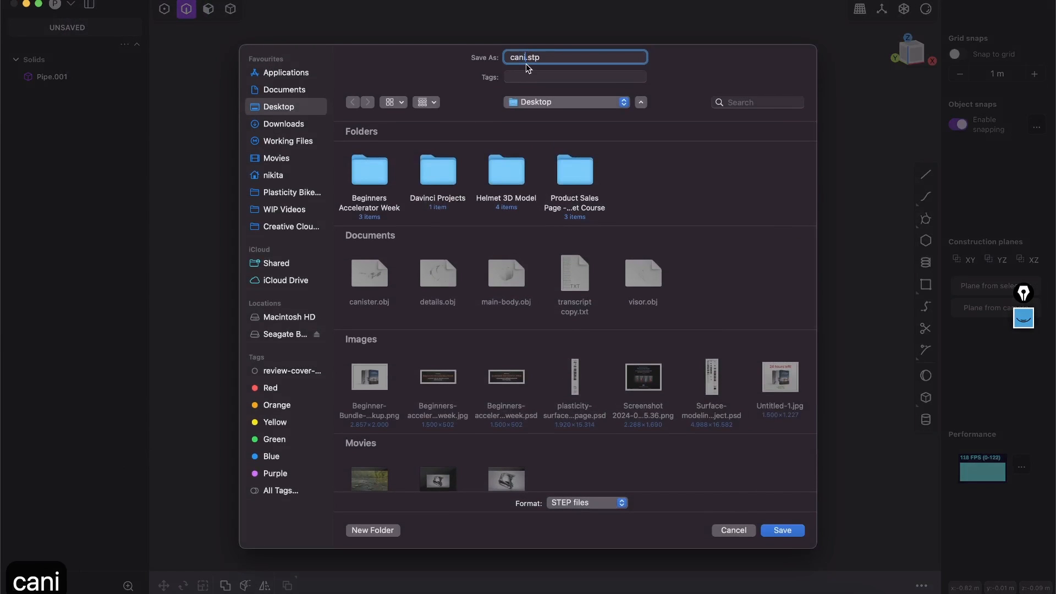
pyautogui.write('ster-02')
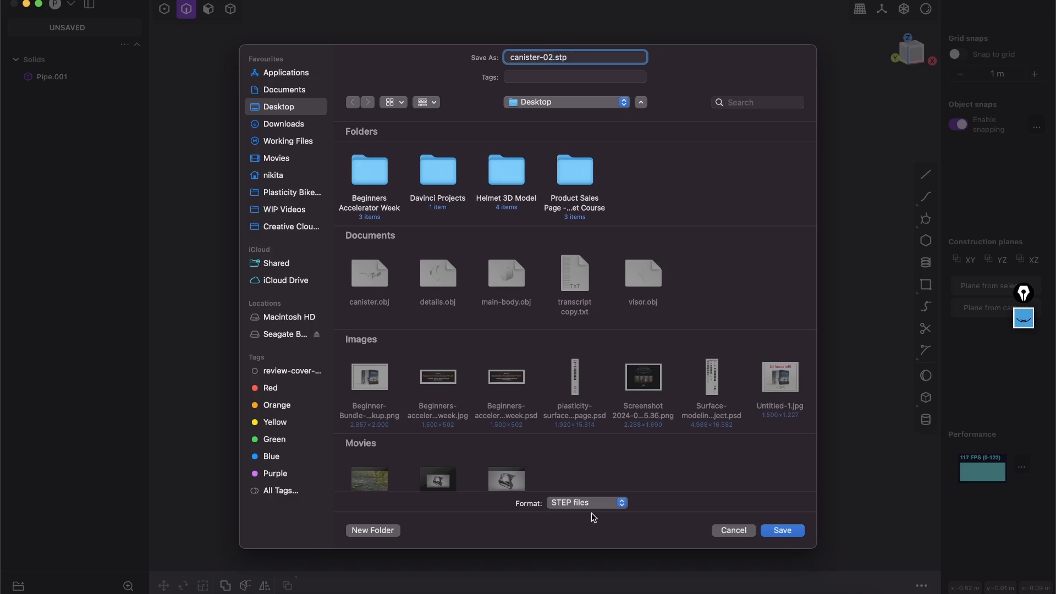
pyautogui.click(623, 503)
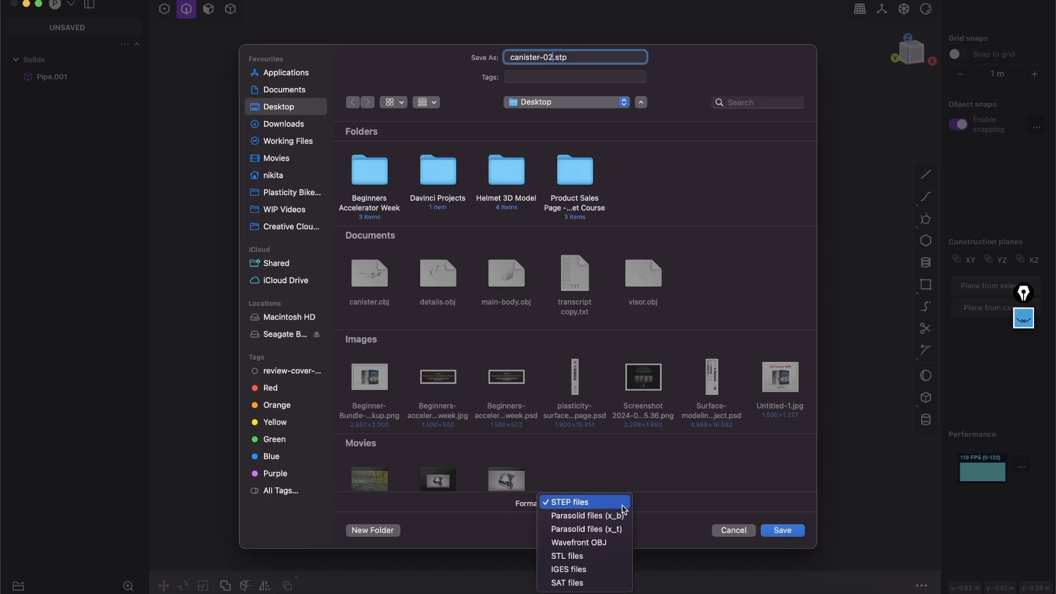
pyautogui.click(601, 542)
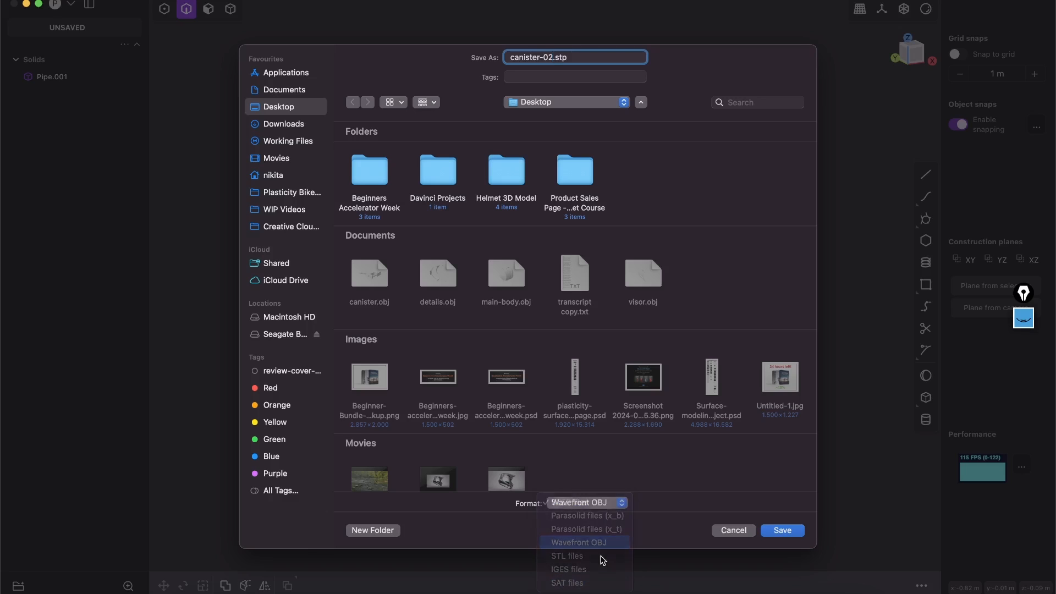
pyautogui.click(797, 532)
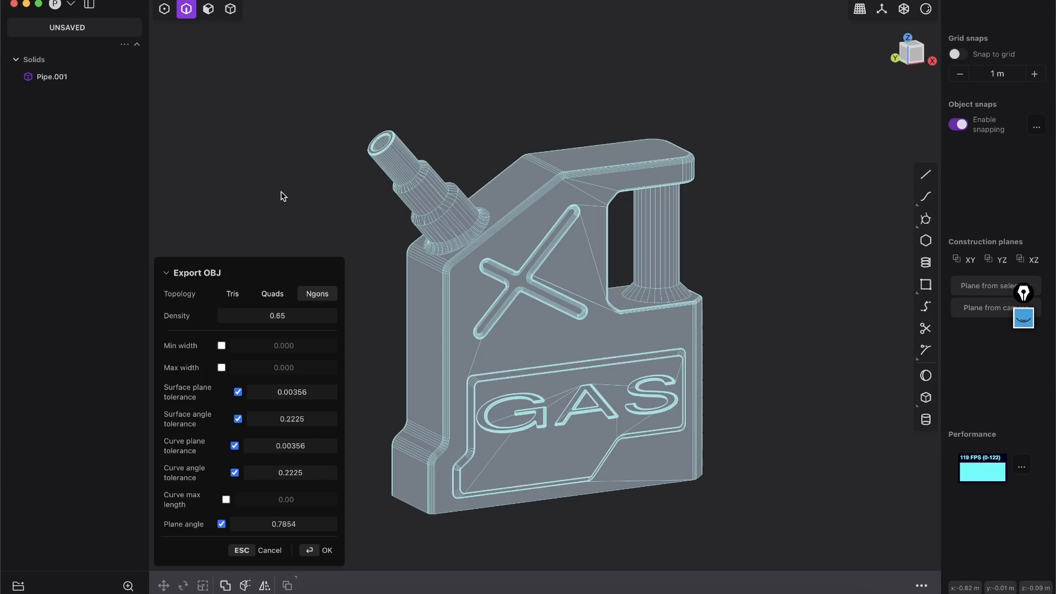
# Step: Examine the n-gon mesh preview around the gas can's spout, X recess and handle
pyautogui.moveTo(525, 212); pyautogui.dragTo(568, 297, button='middle')
pyautogui.scroll(4, 558, 286)
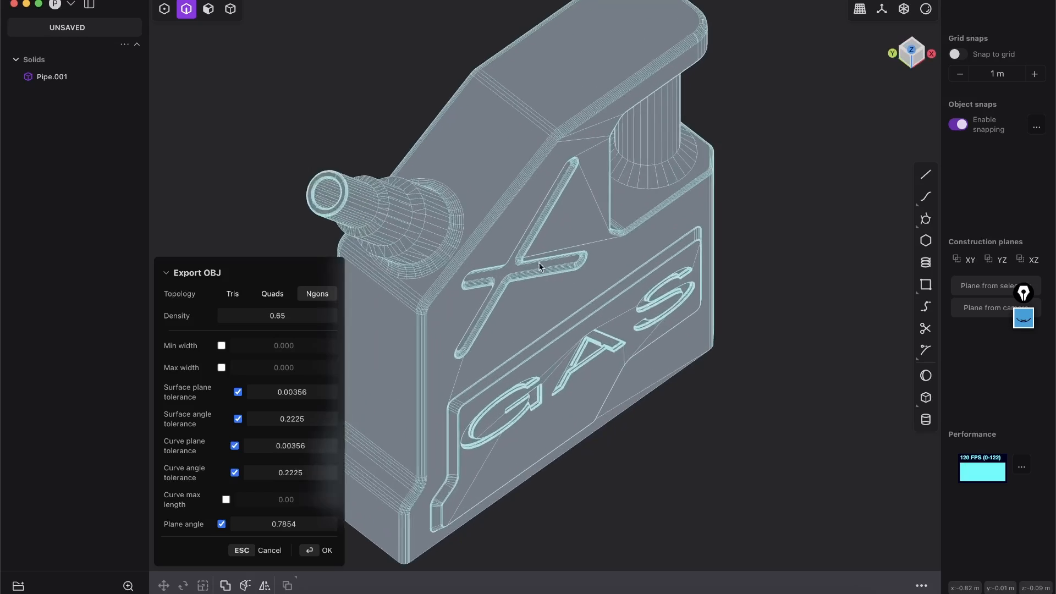
pyautogui.keyDown('shift'); pyautogui.moveTo(528, 265); pyautogui.dragTo(585, 310, button='middle'); pyautogui.keyUp('shift')
pyautogui.keyDown('shift'); pyautogui.moveTo(596, 228); pyautogui.dragTo(565, 238, button='middle'); pyautogui.keyUp('shift')
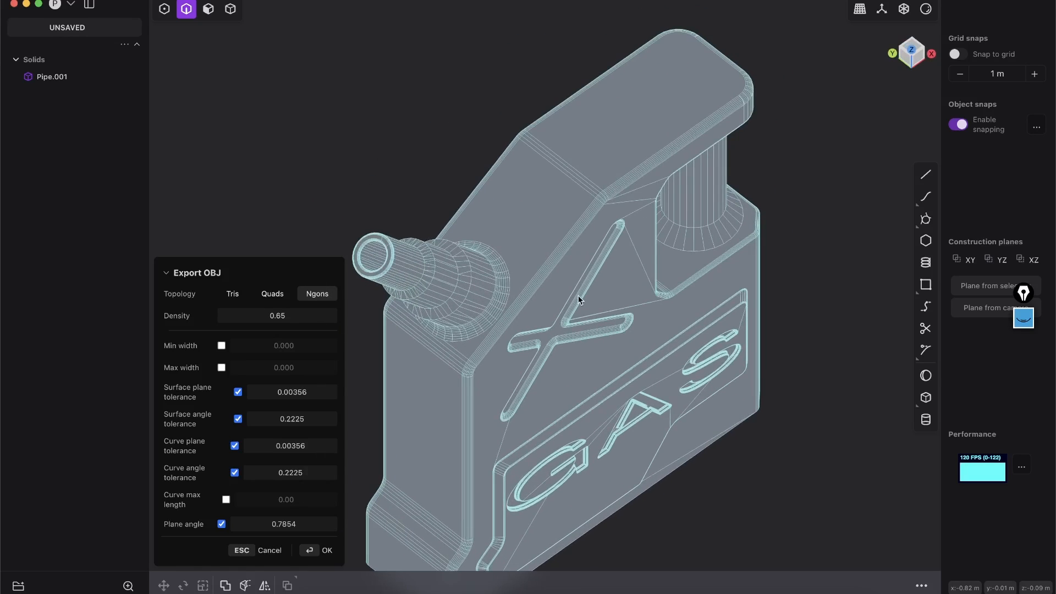
pyautogui.scroll(3, 580, 291)
pyautogui.moveTo(581, 290); pyautogui.dragTo(559, 237, button='middle')
pyautogui.scroll(-2, 535, 282)
pyautogui.moveTo(536, 281); pyautogui.dragTo(555, 272, button='middle')
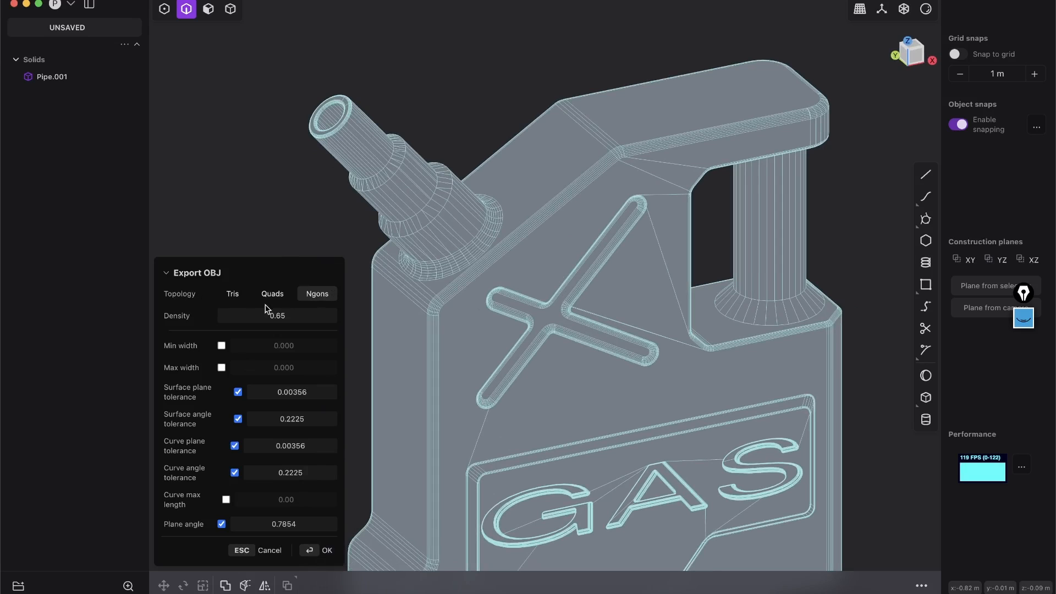
# Step: Compare quad and triangle topology in the OBJ preview, set it back to Ngons at density 0.65 and complete the export
pyautogui.click(270, 296)
pyautogui.click(235, 295)
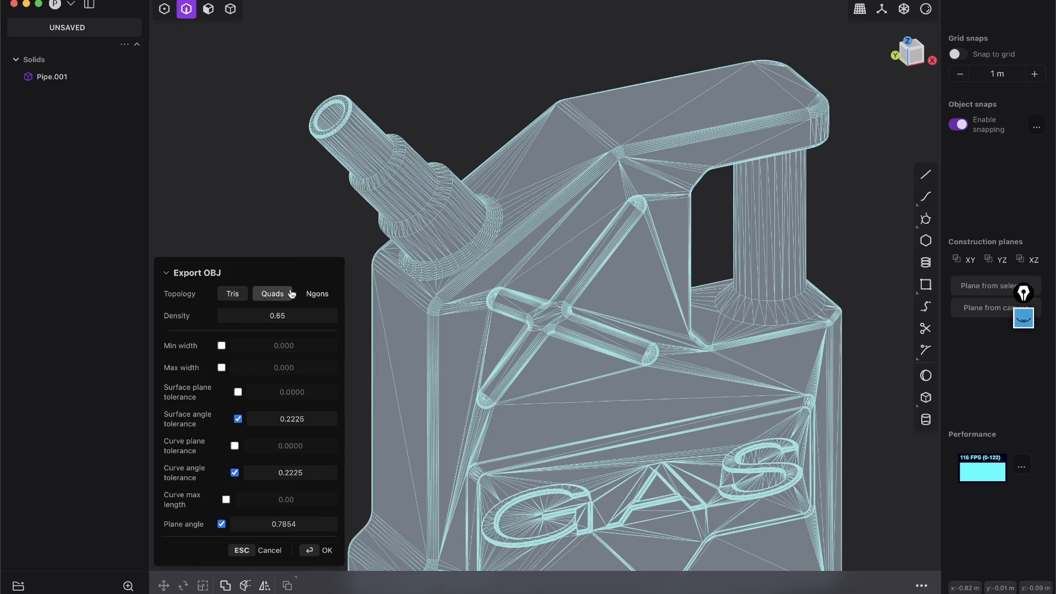
pyautogui.click(316, 294)
pyautogui.scroll(3, 551, 250)
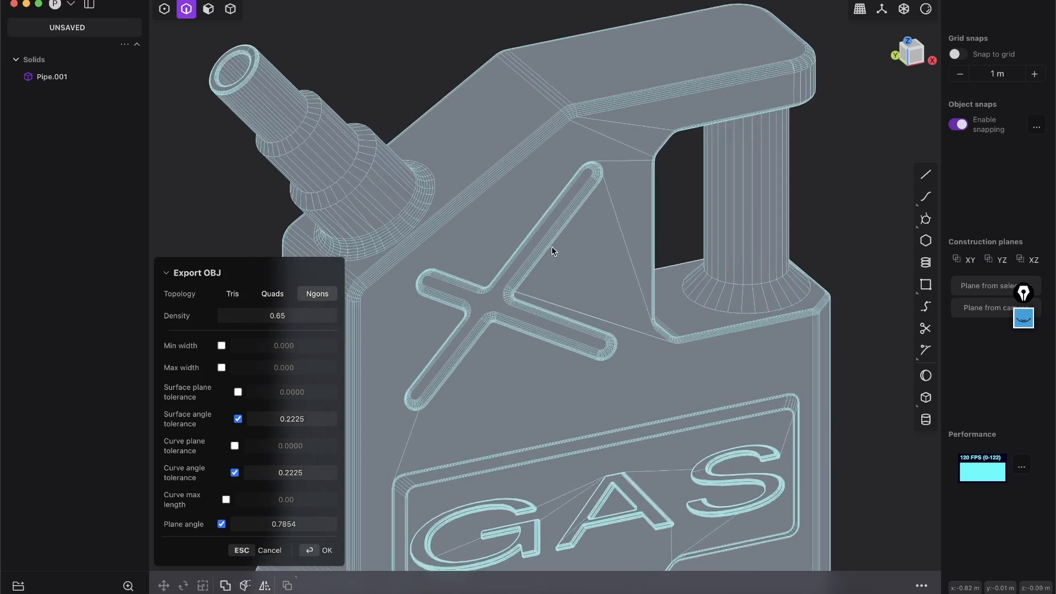
pyautogui.moveTo(553, 252); pyautogui.dragTo(577, 237, button='right')
pyautogui.scroll(-3, 576, 238)
pyautogui.scroll(-3, 528, 236)
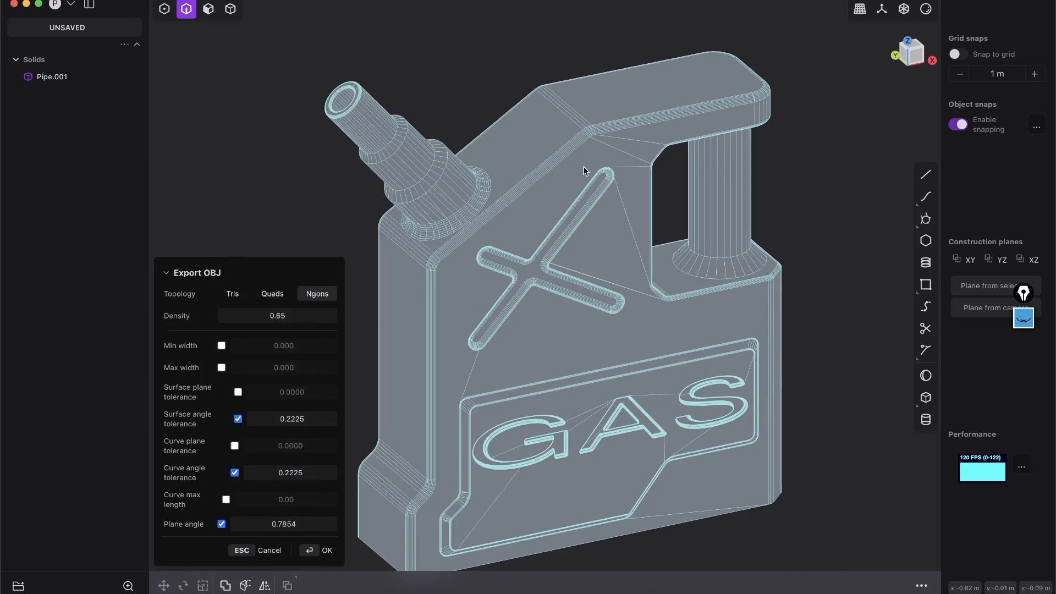
pyautogui.moveTo(414, 305); pyautogui.dragTo(451, 266, button='middle')
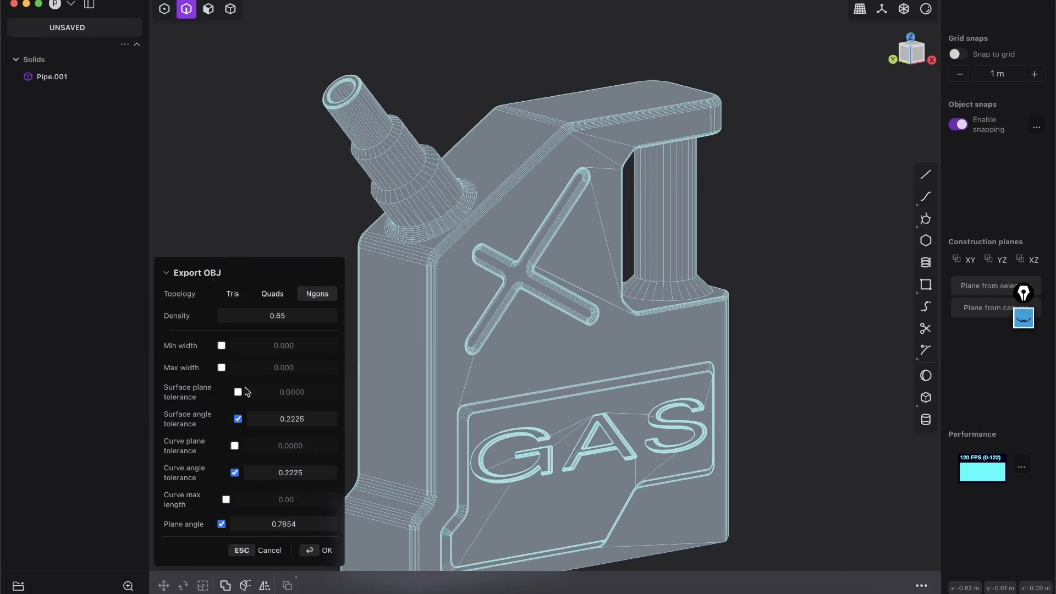
pyautogui.moveTo(385, 329); pyautogui.dragTo(341, 310, button='middle')
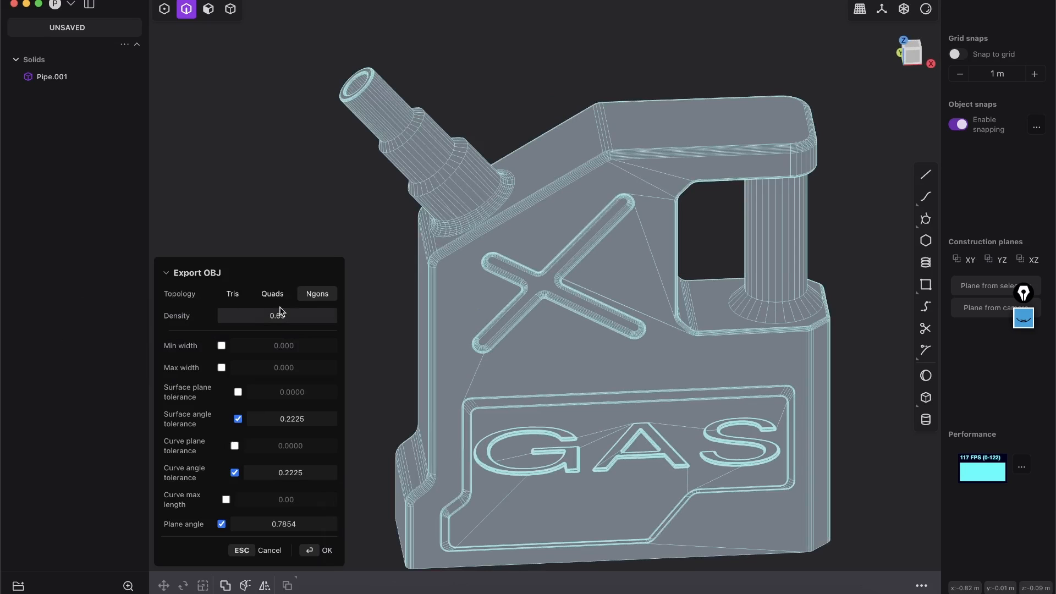
pyautogui.moveTo(448, 309); pyautogui.dragTo(471, 321, button='middle')
pyautogui.click(328, 548)
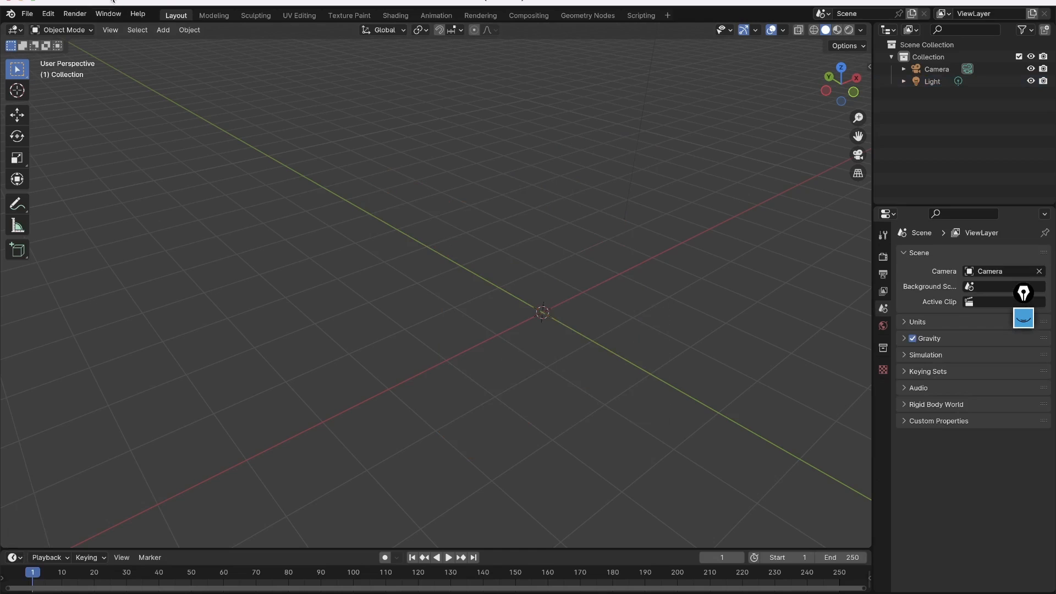
# Step: Switch to Blender and import canister-02.obj from the Desktop as a Wavefront OBJ with the default options
pyautogui.click(27, 13)
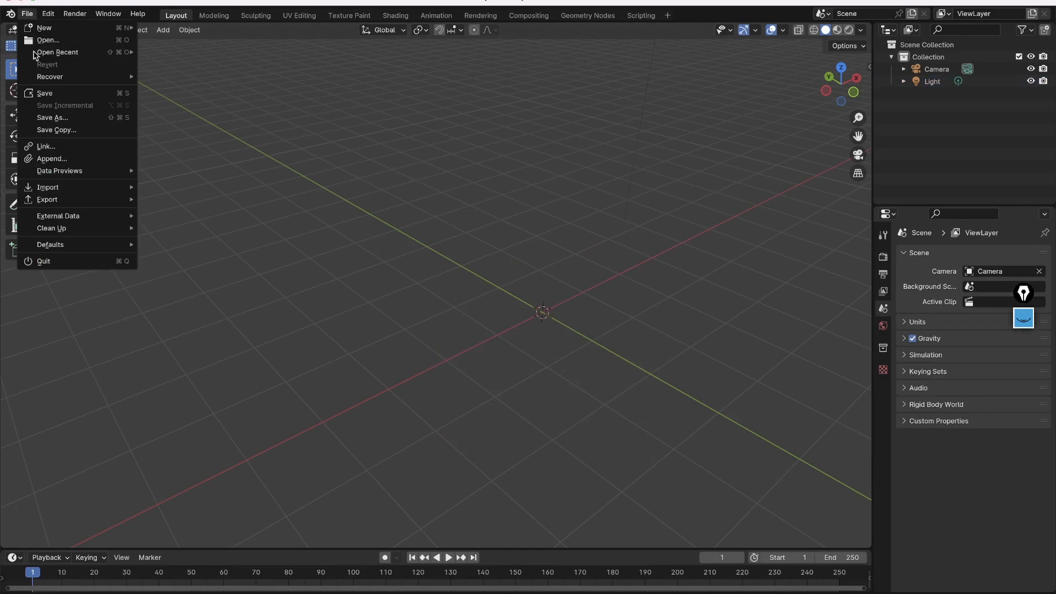
pyautogui.moveTo(68, 187)
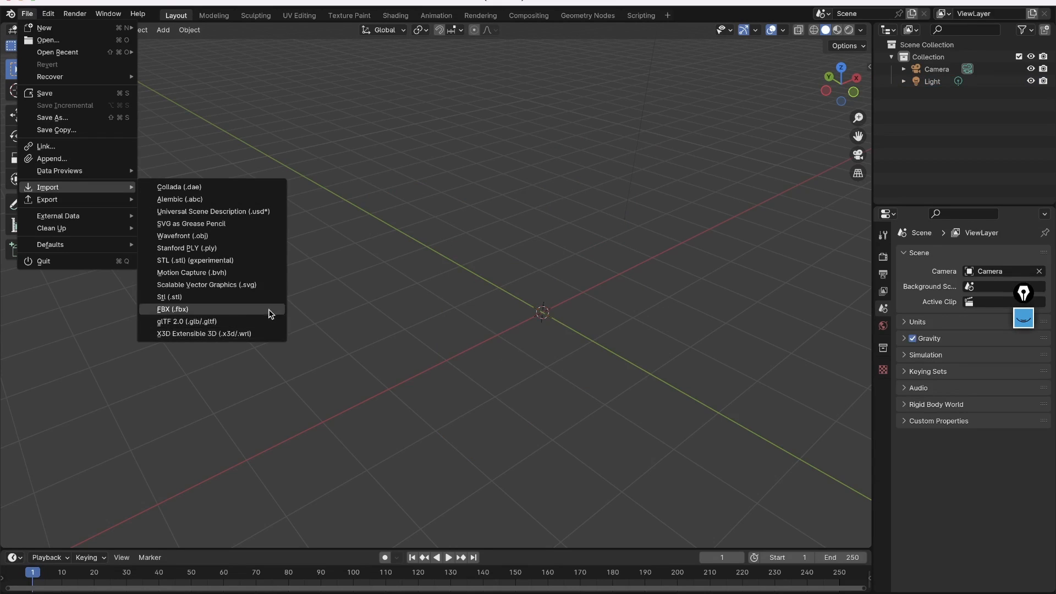
pyautogui.click(196, 238)
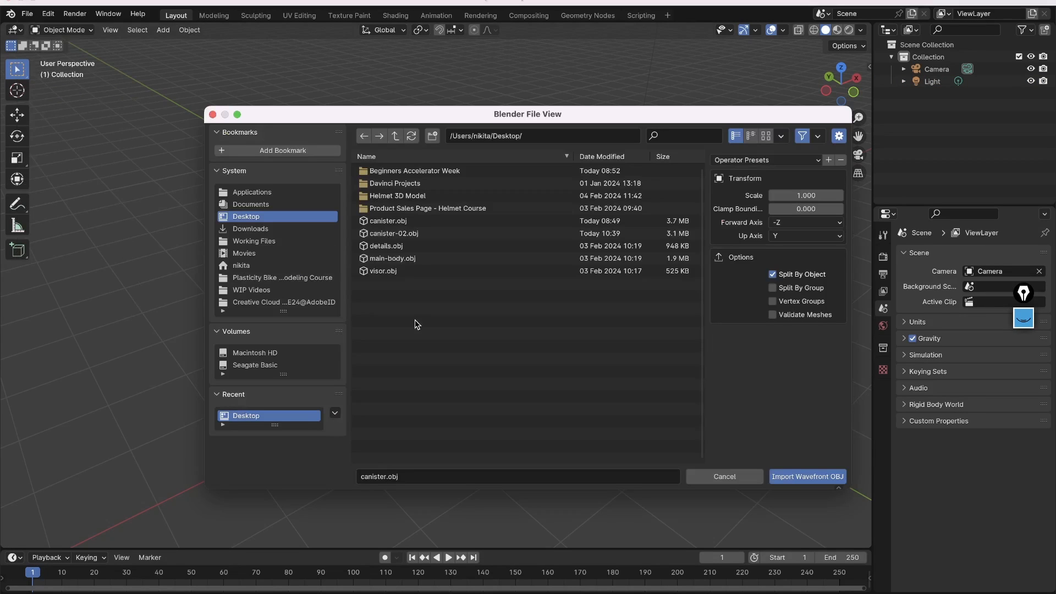
pyautogui.click(380, 234)
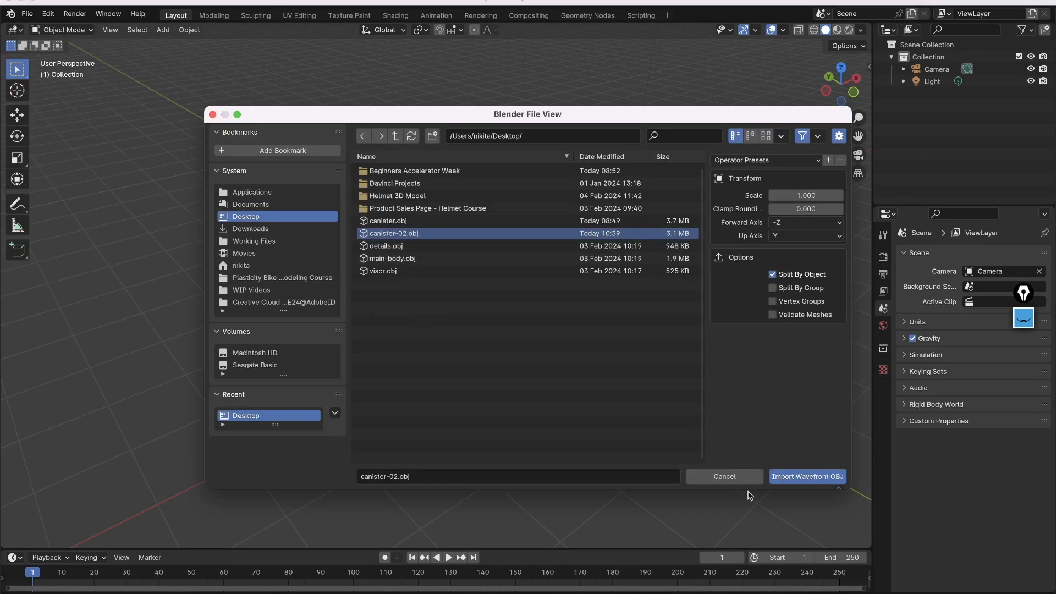
pyautogui.click(794, 478)
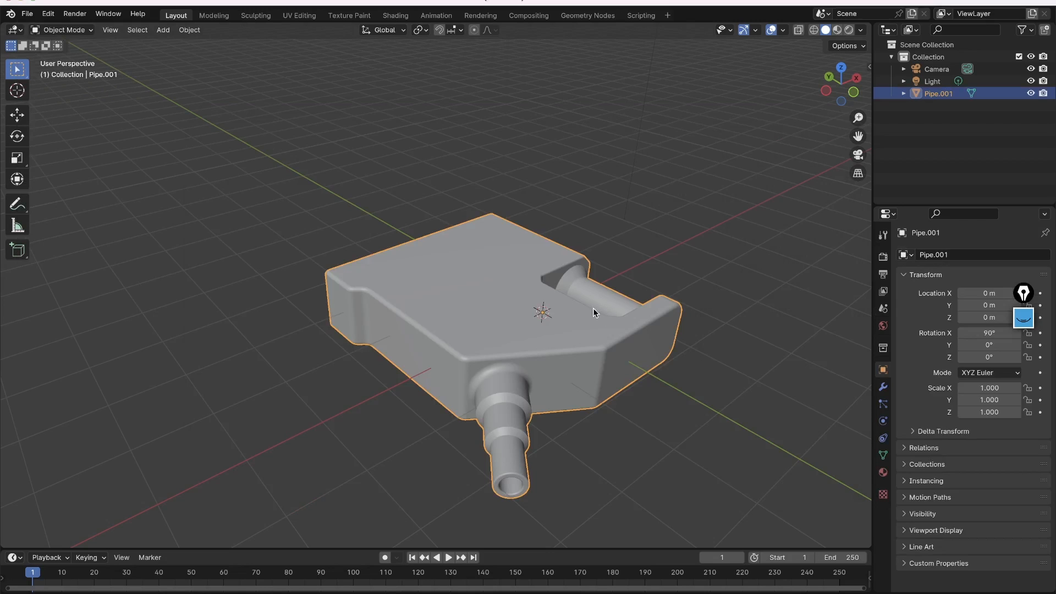
# Step: Rotate the imported gas can upright about the global X axis to an X rotation of about -0.83°, and deselect it
pyautogui.press('r')
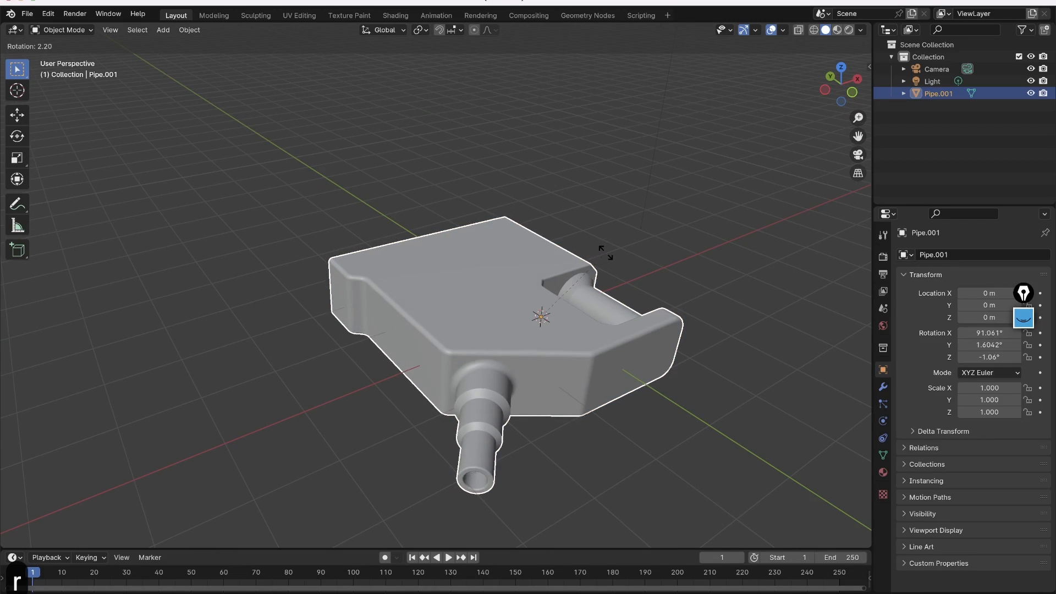
pyautogui.press('x')
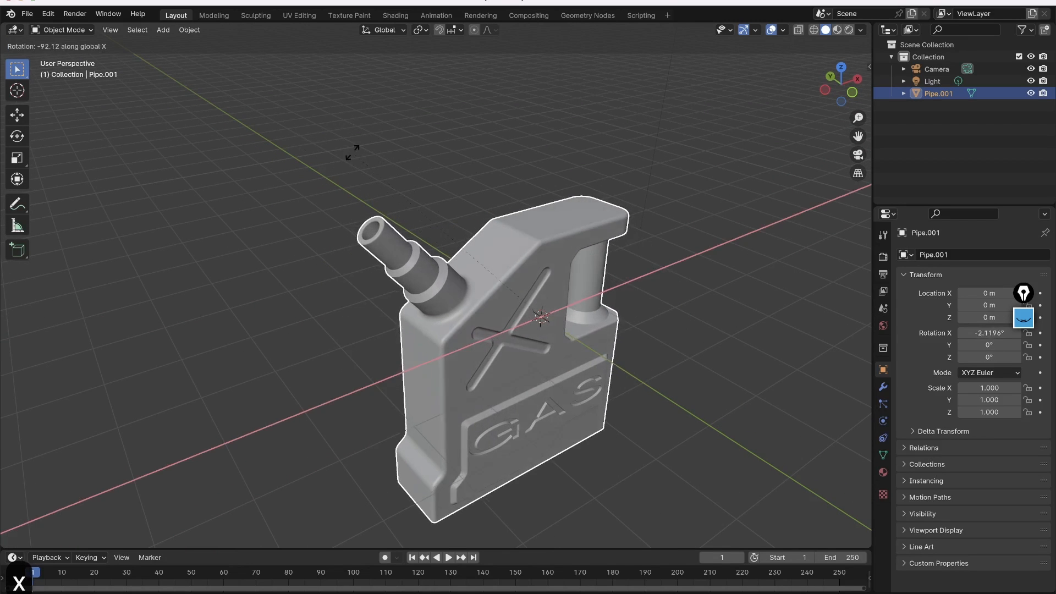
pyautogui.click(363, 159)
pyautogui.scroll(-1, 525, 227)
pyautogui.scroll(12, 554, 227)
pyautogui.scroll(-10, 554, 231)
pyautogui.moveTo(512, 273); pyautogui.dragTo(502, 248, button='middle')
pyautogui.keyDown('shift'); pyautogui.moveTo(641, 229); pyautogui.dragTo(582, 232, button='middle'); pyautogui.keyUp('shift')
pyautogui.click(647, 252)
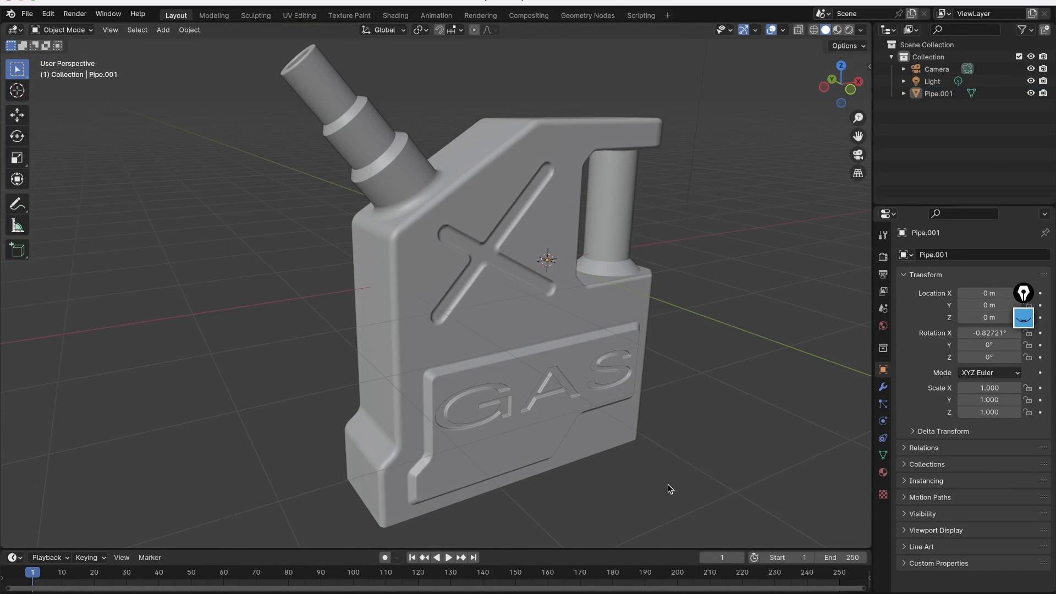
# Step: Set the timeline to frame 123 and box-select the gas can to open it in Edit Mode
pyautogui.moveTo(698, 573); pyautogui.dragTo(427, 573)
pyautogui.moveTo(421, 203); pyautogui.dragTo(791, 448)
pyautogui.press('Tab')
# Step: Inspect the gas can's mesh up close at the spout, the filleted edges and the X recess, ending at its back
pyautogui.moveTo(621, 281); pyautogui.dragTo(605, 294, button='middle')
pyautogui.scroll(4, 372, 189)
pyautogui.scroll(3, 372, 189)
pyautogui.keyDown('shift'); pyautogui.moveTo(401, 206); pyautogui.dragTo(526, 313, button='middle'); pyautogui.keyUp('shift')
pyautogui.scroll(-3, 525, 313)
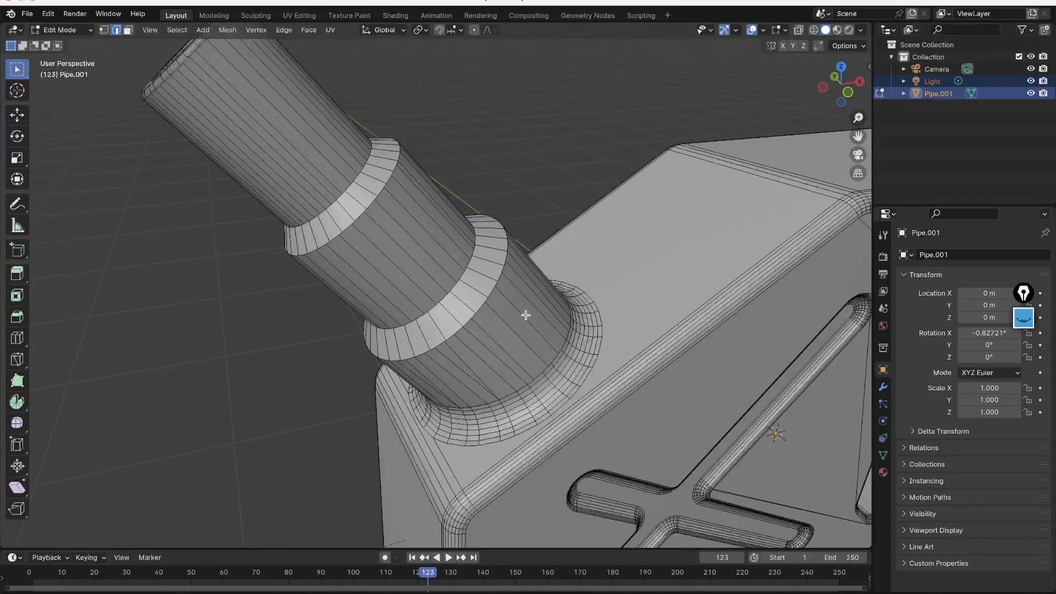
pyautogui.keyDown('shift'); pyautogui.moveTo(607, 359); pyautogui.dragTo(497, 252, button='middle'); pyautogui.keyUp('shift')
pyautogui.moveTo(300, 268); pyautogui.dragTo(334, 236, button='middle')
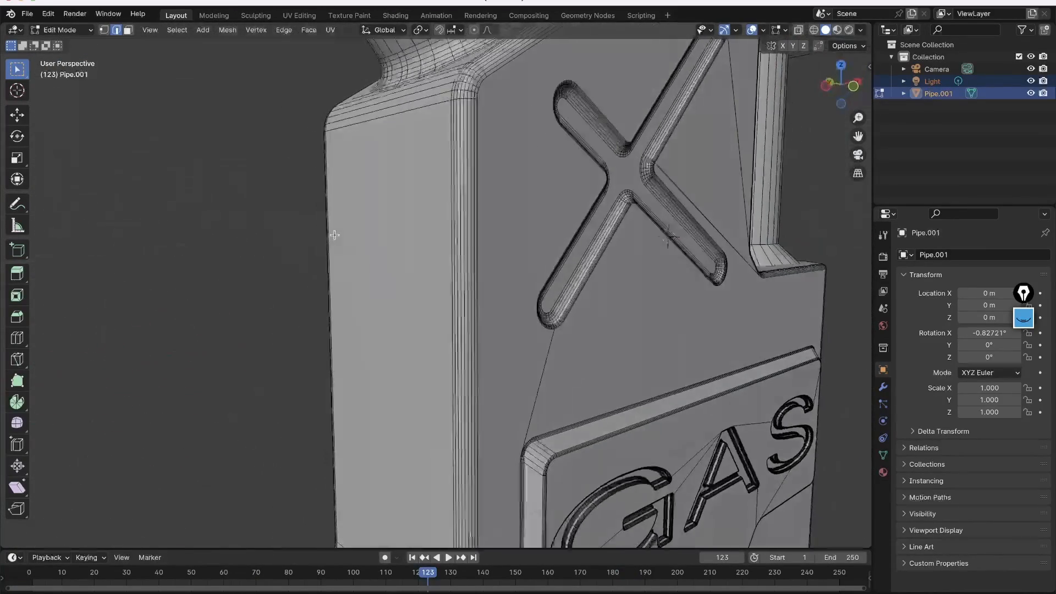
pyautogui.keyDown('shift'); pyautogui.moveTo(451, 264); pyautogui.dragTo(354, 222, button='middle'); pyautogui.keyUp('shift')
pyautogui.scroll(-2, 354, 222)
pyautogui.moveTo(450, 213); pyautogui.dragTo(568, 222, button='middle')
# Step: Check the can's plain back shading in Object Mode, return to Edit Mode and examine the mesh of the X and GAS side
pyautogui.press('Tab')
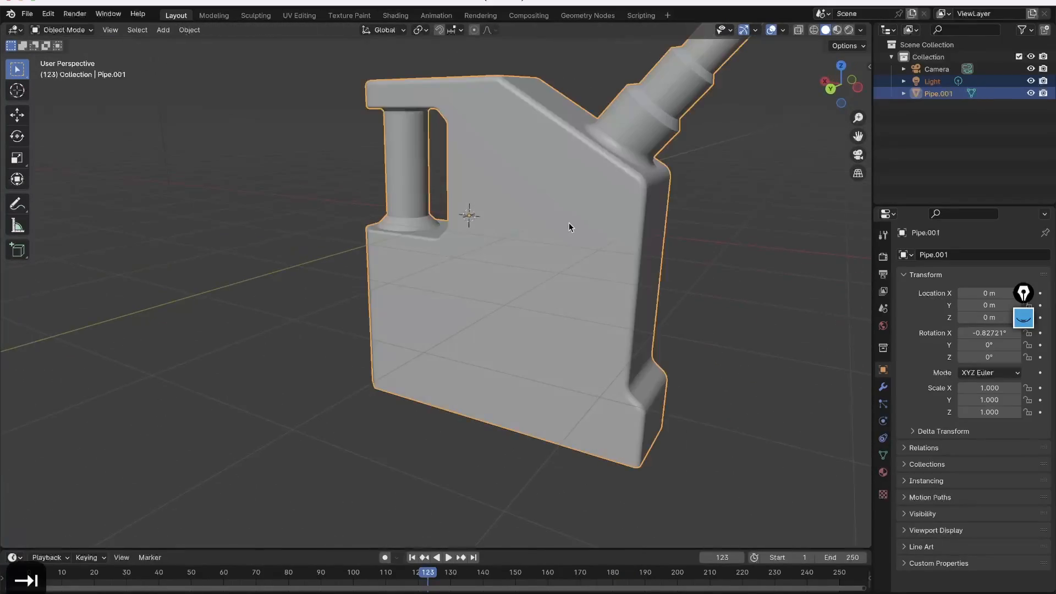
pyautogui.press('Tab')
pyautogui.moveTo(517, 167); pyautogui.dragTo(474, 219, button='middle')
pyautogui.scroll(2, 507, 212)
pyautogui.scroll(-2, 514, 215)
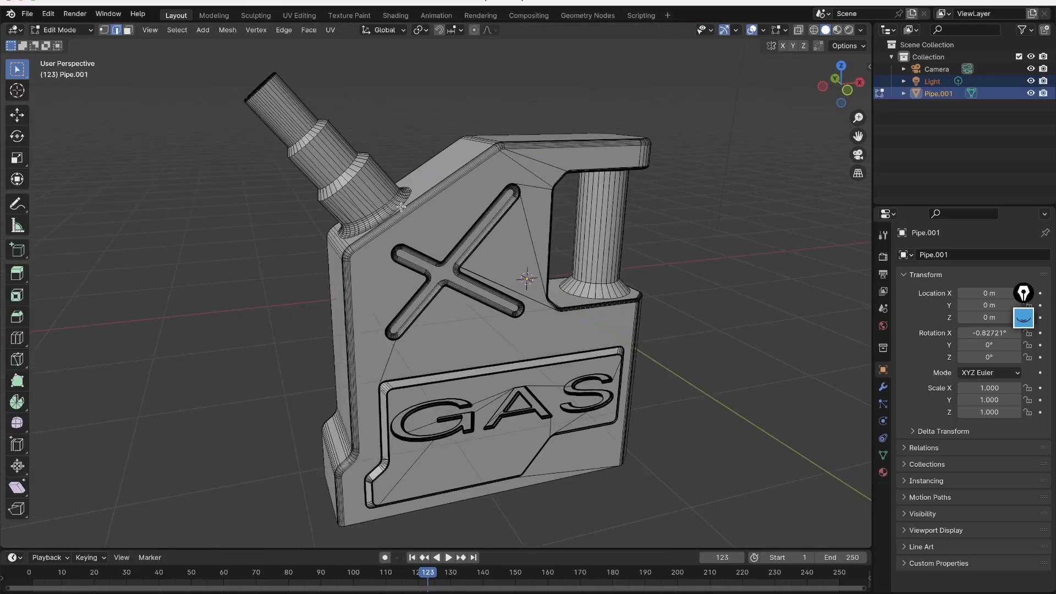
pyautogui.moveTo(402, 207); pyautogui.dragTo(440, 159, button='middle')
pyautogui.scroll(2, 462, 187)
pyautogui.moveTo(495, 223); pyautogui.dragTo(463, 218, button='middle')
pyautogui.hotkey('shift', 'e')
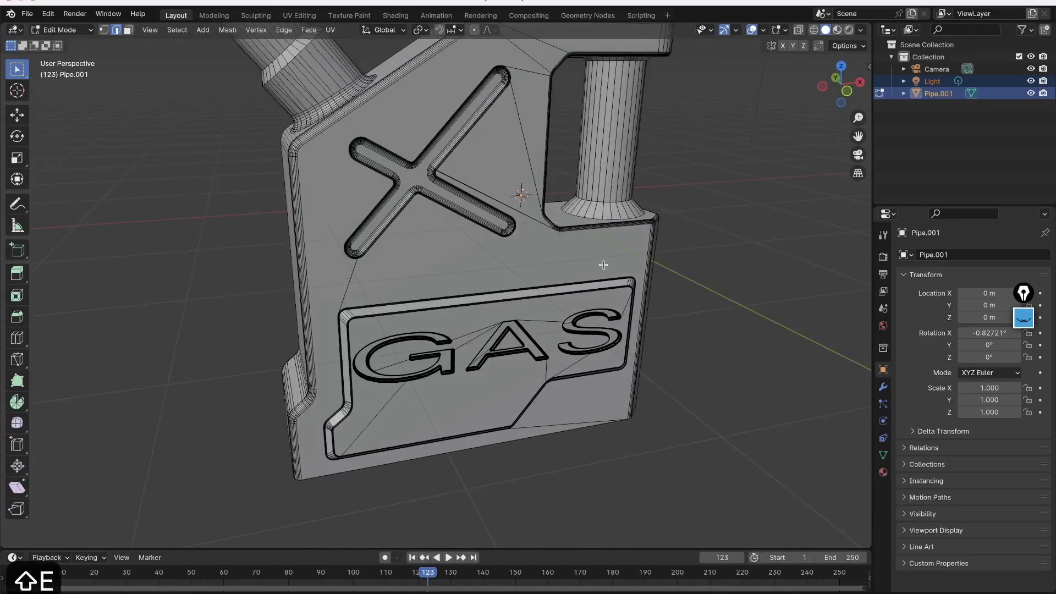
# Step: Return to Object Mode and view the whole shaded gas can from a higher angle
pyautogui.press('Tab')
pyautogui.moveTo(641, 239)
pyautogui.mouseDown(button='middle')
pyautogui.moveTo(559, 203)
pyautogui.moveTo(592, 237)
pyautogui.moveTo(611, 295)
pyautogui.mouseUp(button='middle')
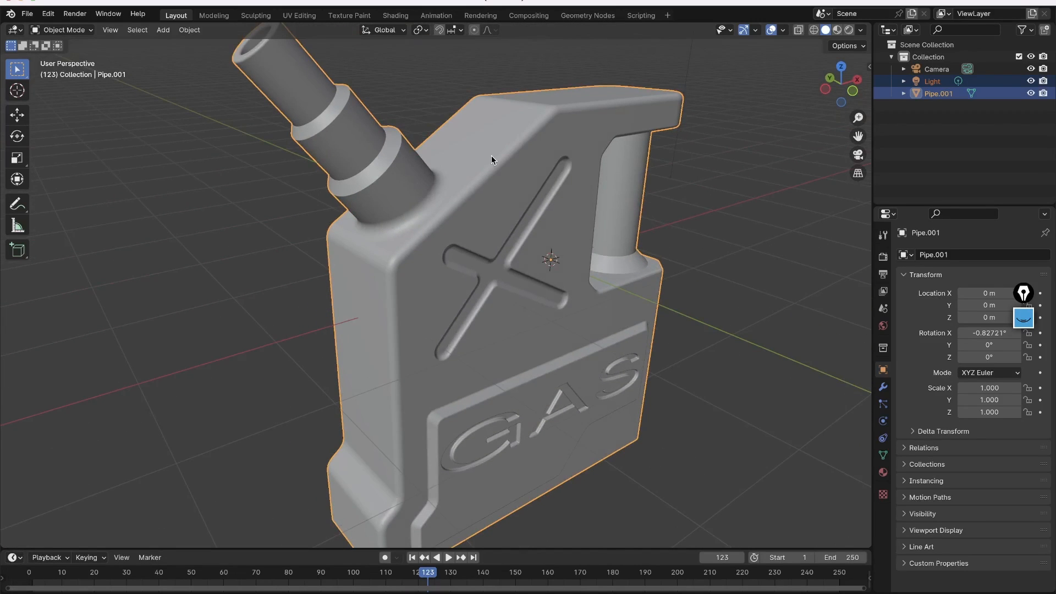
pyautogui.scroll(-1, 430, 300)
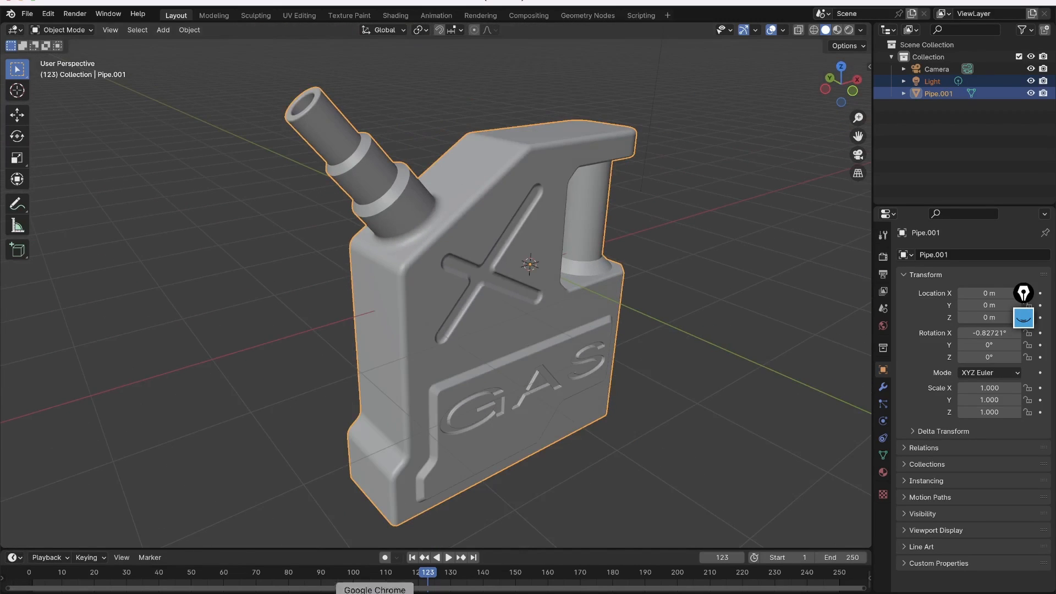
# Step: Switch to Chrome and look through the whole free Plasticity course page, ending at its sign-up header
pyautogui.click(379, 593)
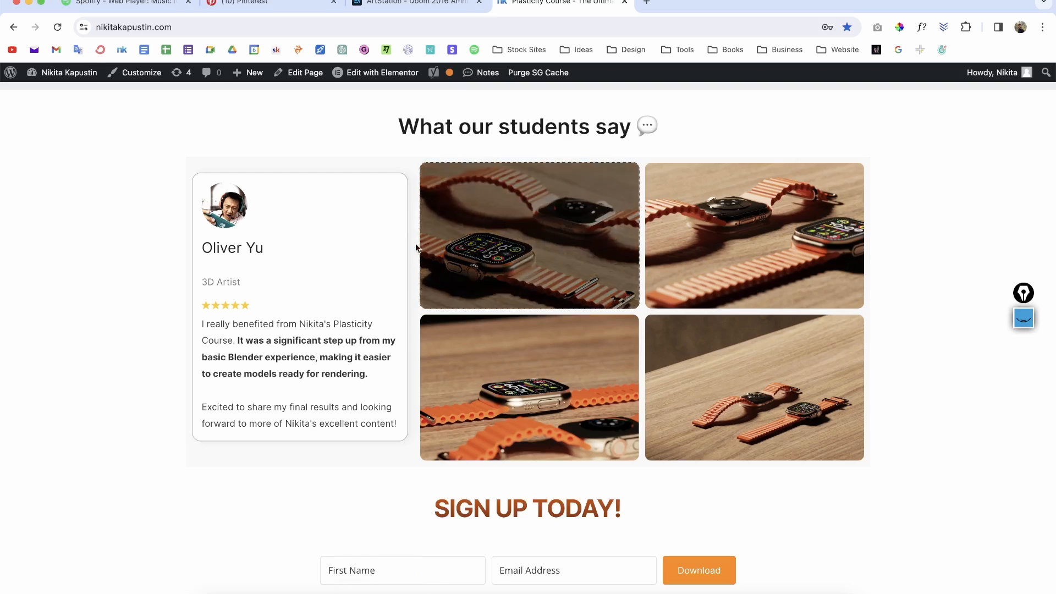
pyautogui.scroll(5, 413, 242)
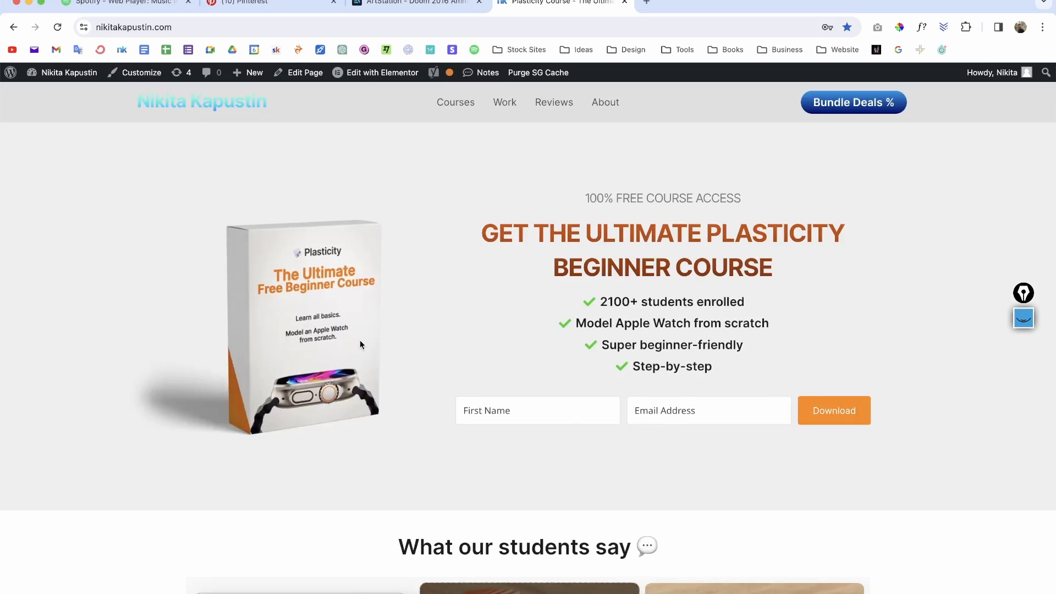
pyautogui.scroll(-20, 360, 339)
pyautogui.scroll(-15, 439, 330)
pyautogui.scroll(20, 443, 330)
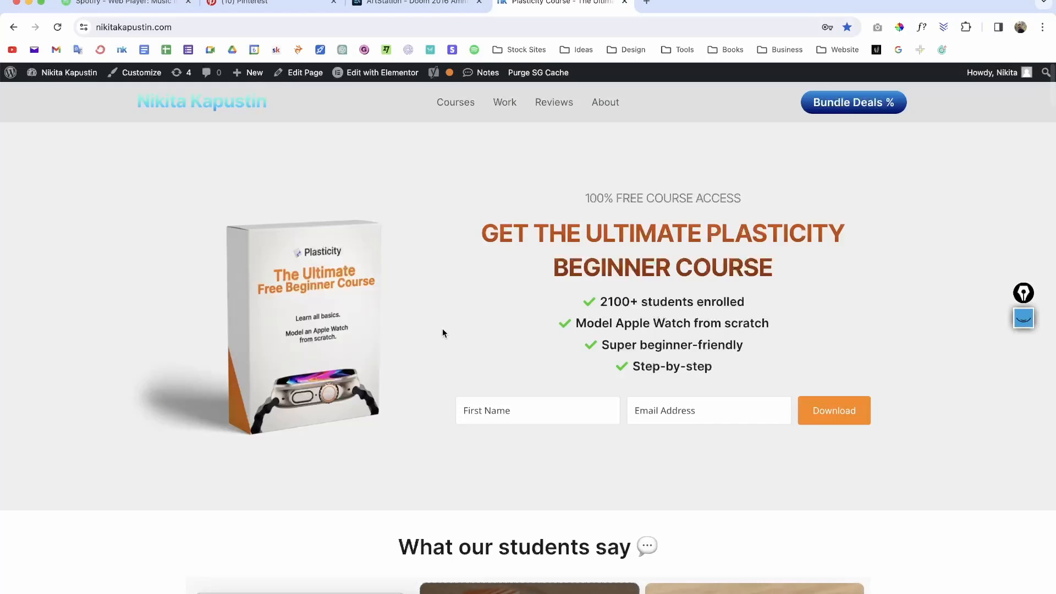